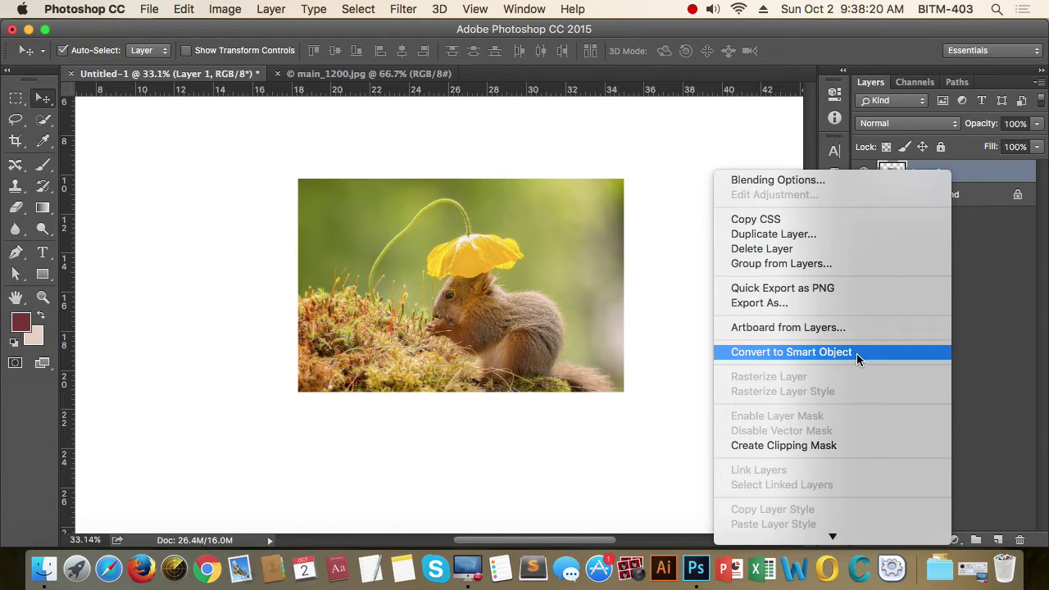
# Convert Layer 1, which holds the squirrel photo, to a smart object
pyautogui.click(857, 353)
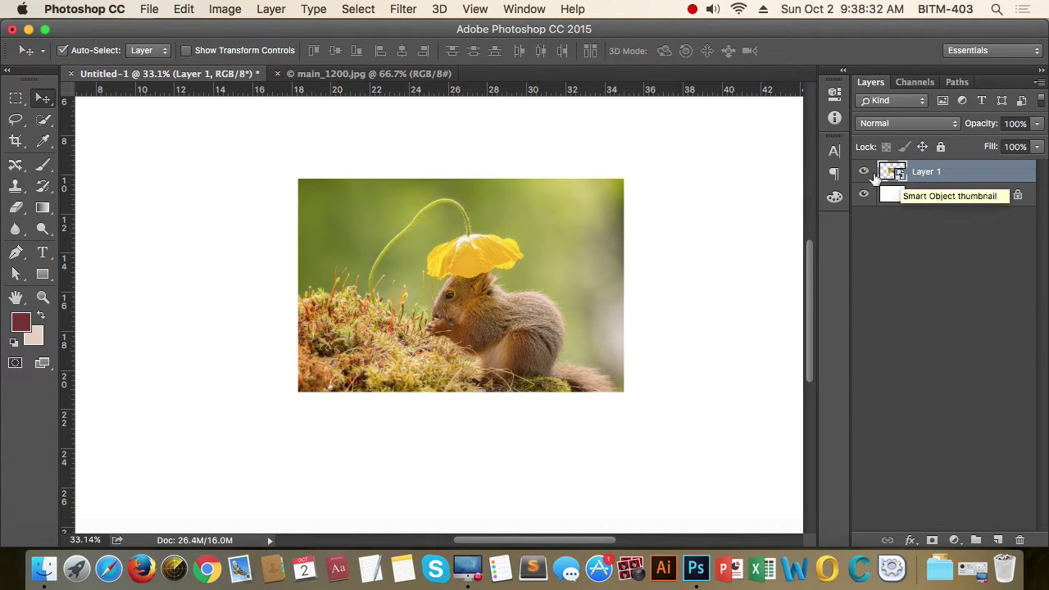
# Try to delete a rectangular area around the squirrel's head directly from the Layer 1 smart object
pyautogui.click(23, 99)
pyautogui.moveTo(372, 243); pyautogui.dragTo(523, 355)
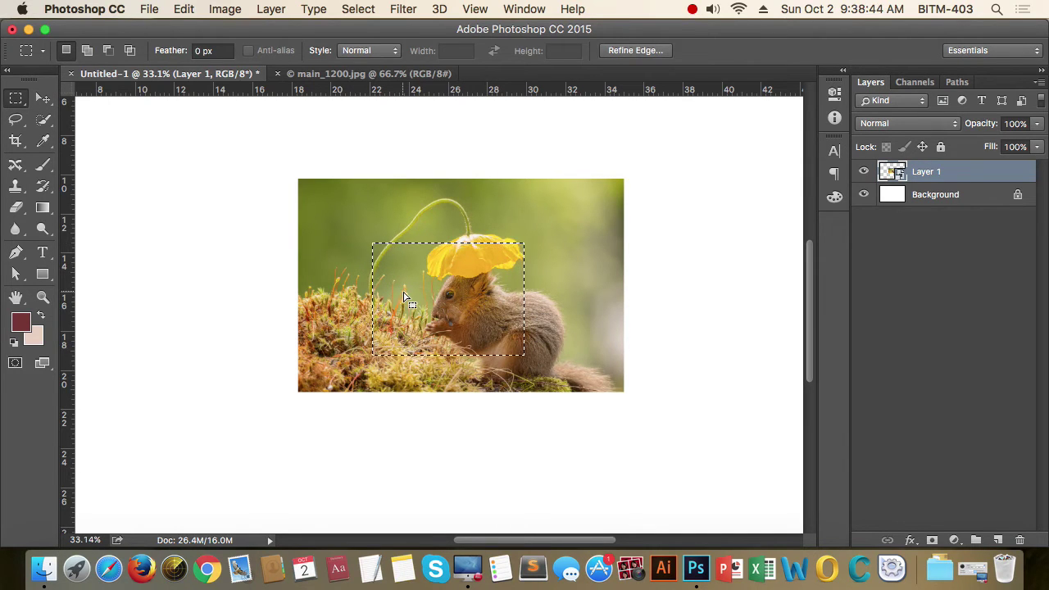
pyautogui.press('Delete')
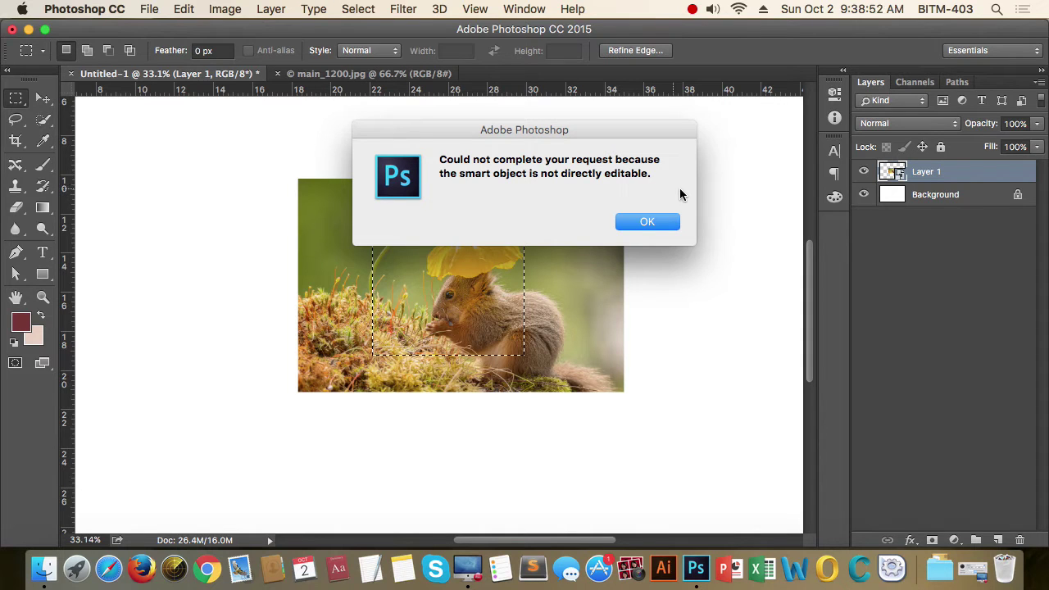
pyautogui.click(667, 222)
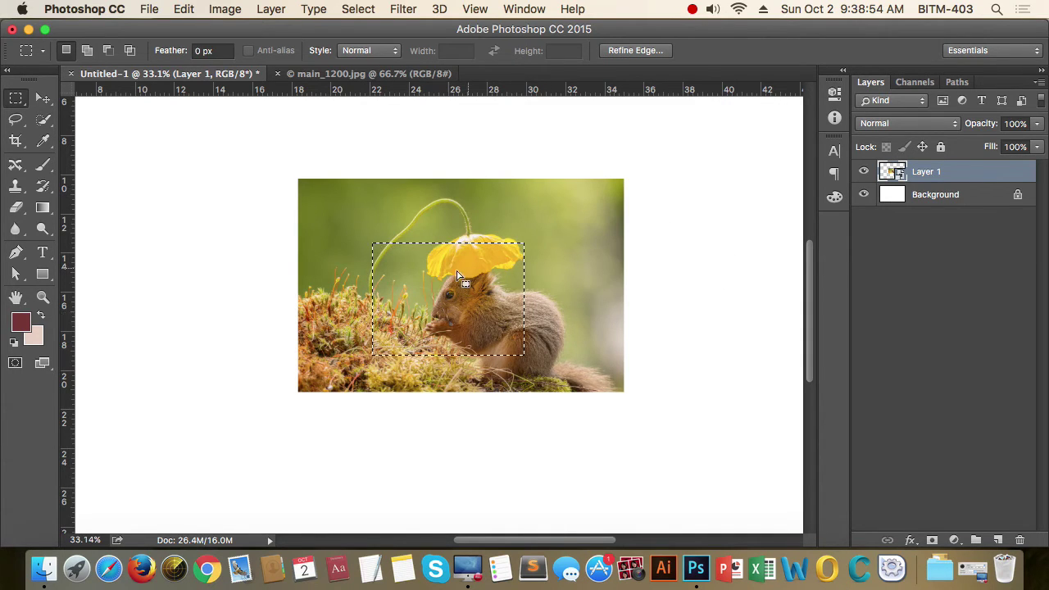
pyautogui.click(554, 277)
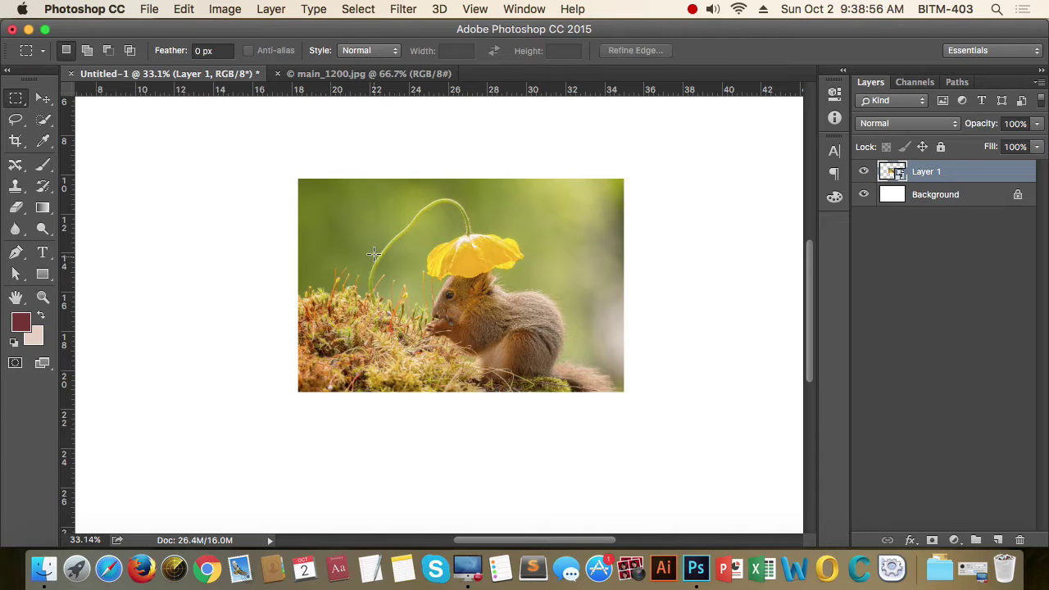
# Copy a rectangular area around the squirrel's head to a new layer and hide Layer 1 to isolate the copy
pyautogui.moveTo(359, 235); pyautogui.dragTo(519, 342)
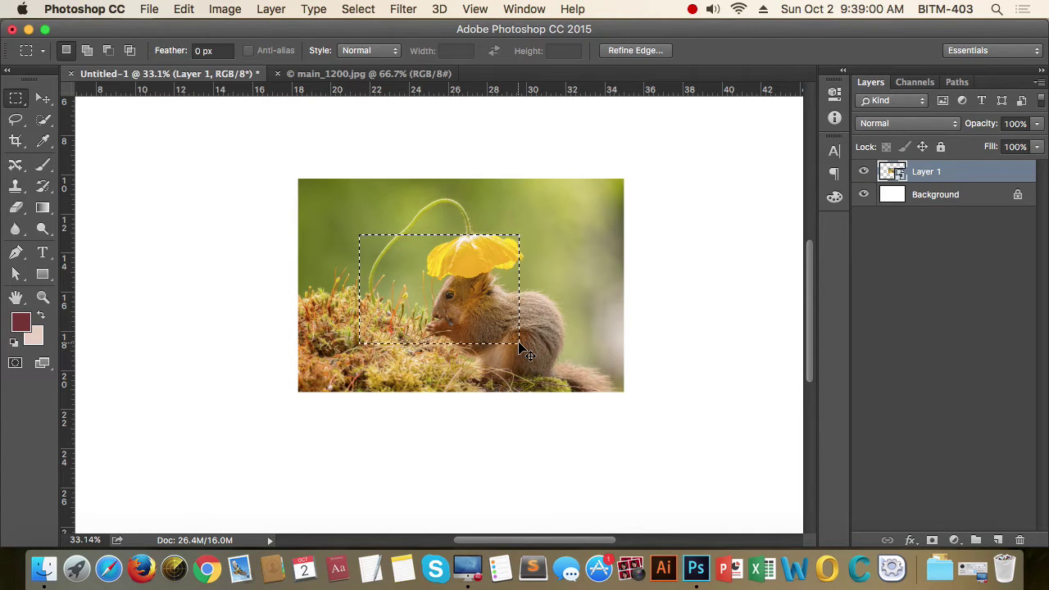
pyautogui.click(585, 322)
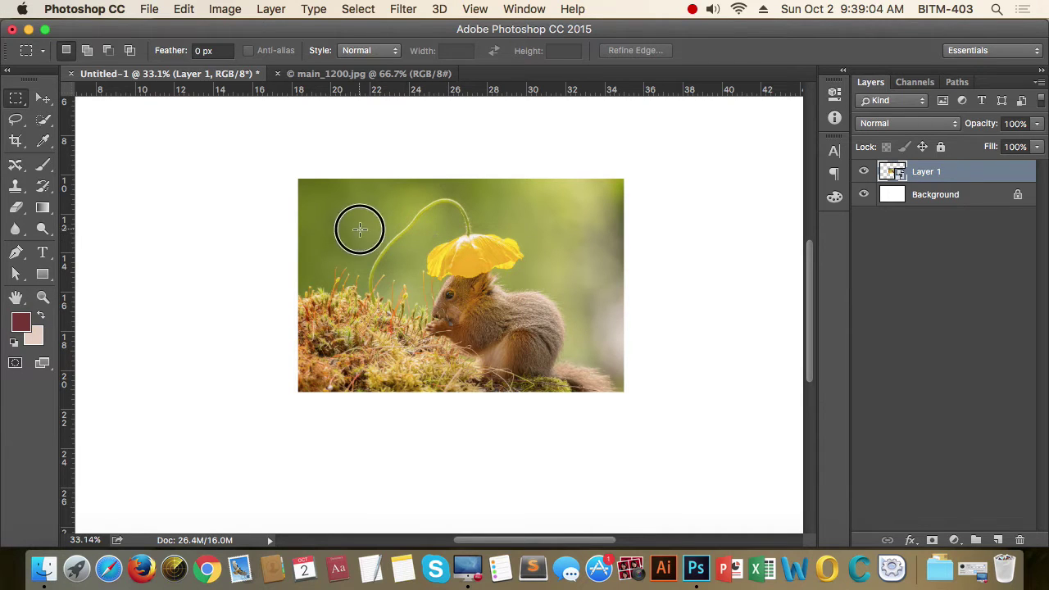
pyautogui.moveTo(359, 229); pyautogui.dragTo(515, 349)
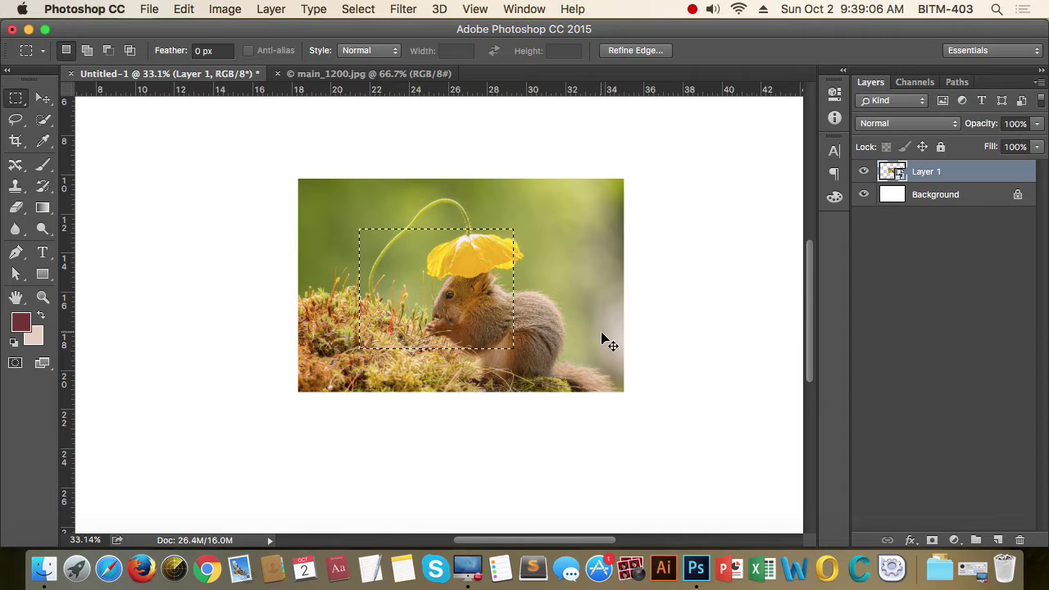
pyautogui.press('super+j')
pyautogui.click(863, 194)
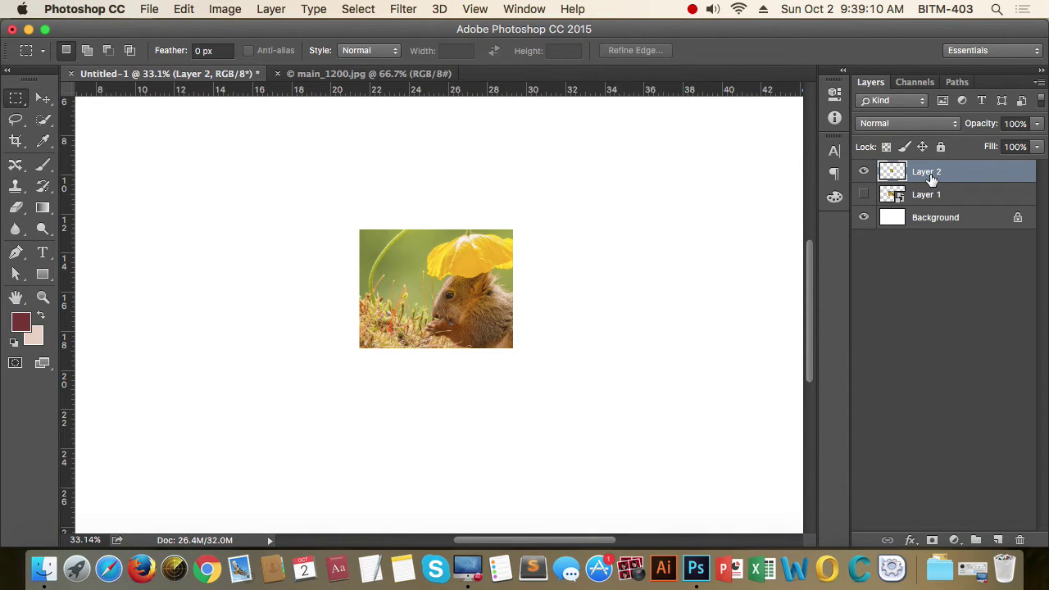
# Delete the copied layer and make Layer 1 visible again
pyautogui.press('BackSpace')
pyautogui.click(863, 171)
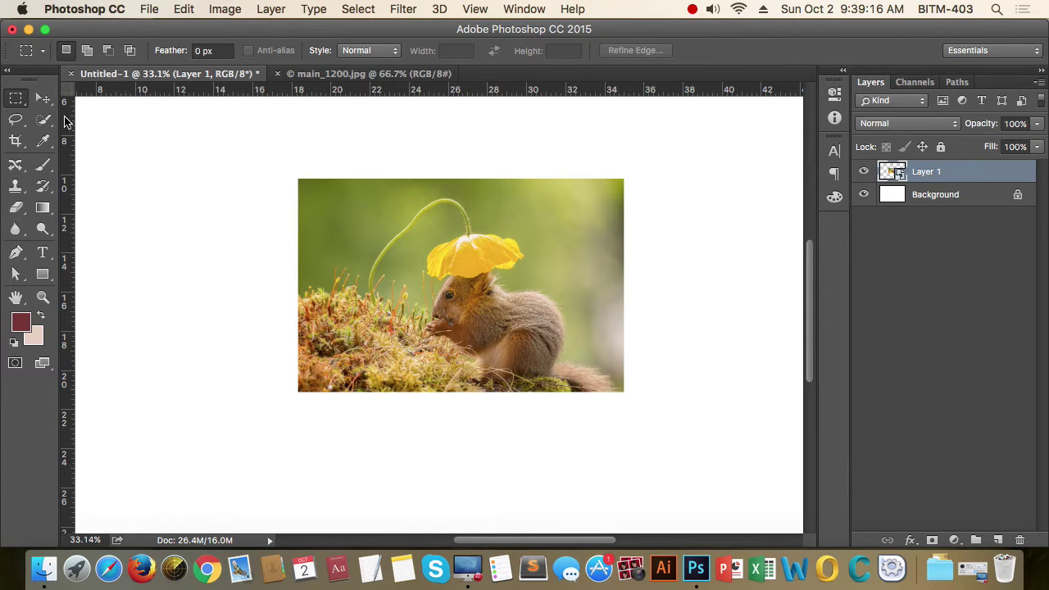
# Reposition the squirrel photo slightly lower on the white canvas with the Move tool
pyautogui.click(43, 98)
pyautogui.moveTo(434, 249); pyautogui.dragTo(374, 239)
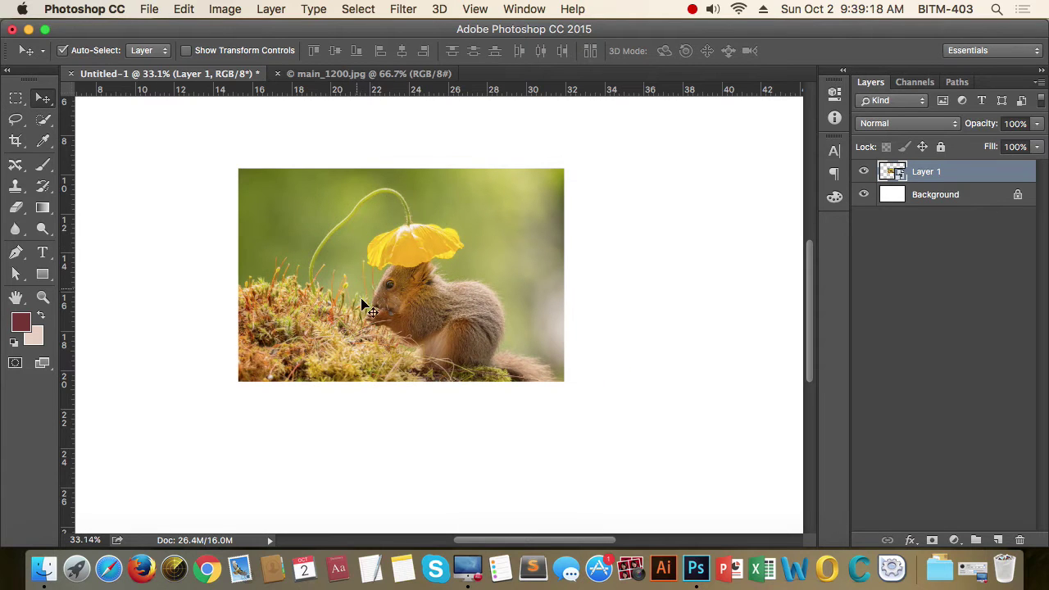
pyautogui.moveTo(410, 286); pyautogui.dragTo(440, 316)
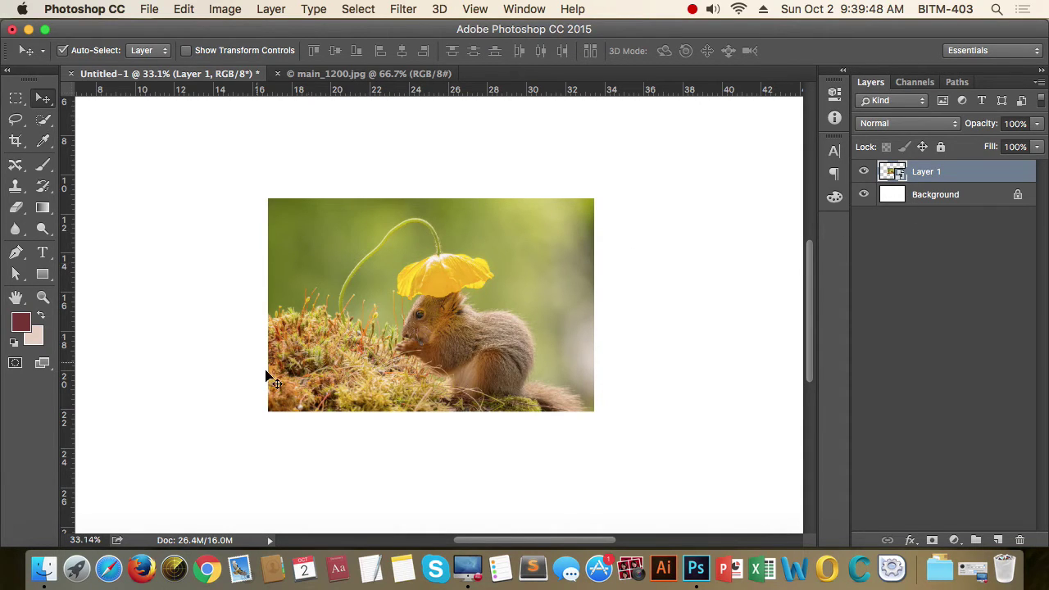
pyautogui.moveTo(529, 332)
pyautogui.mouseDown()
pyautogui.moveTo(539, 321)
pyautogui.moveTo(527, 341)
pyautogui.moveTo(547, 337)
pyautogui.mouseUp()
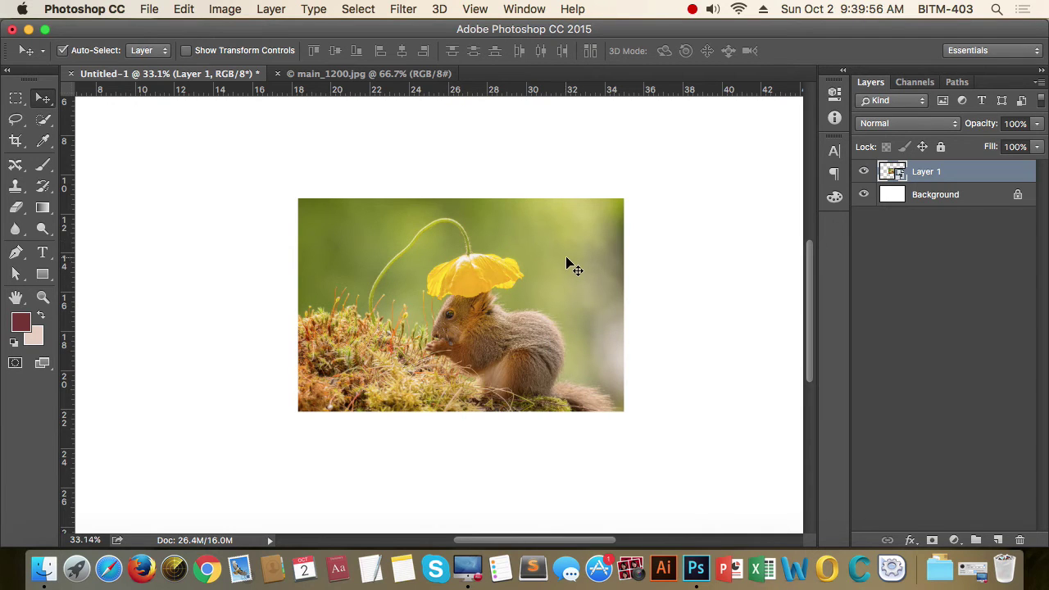
# Open Layer 1's smart object contents for editing and close the main_1200.jpg document
pyautogui.doubleClick(893, 172)
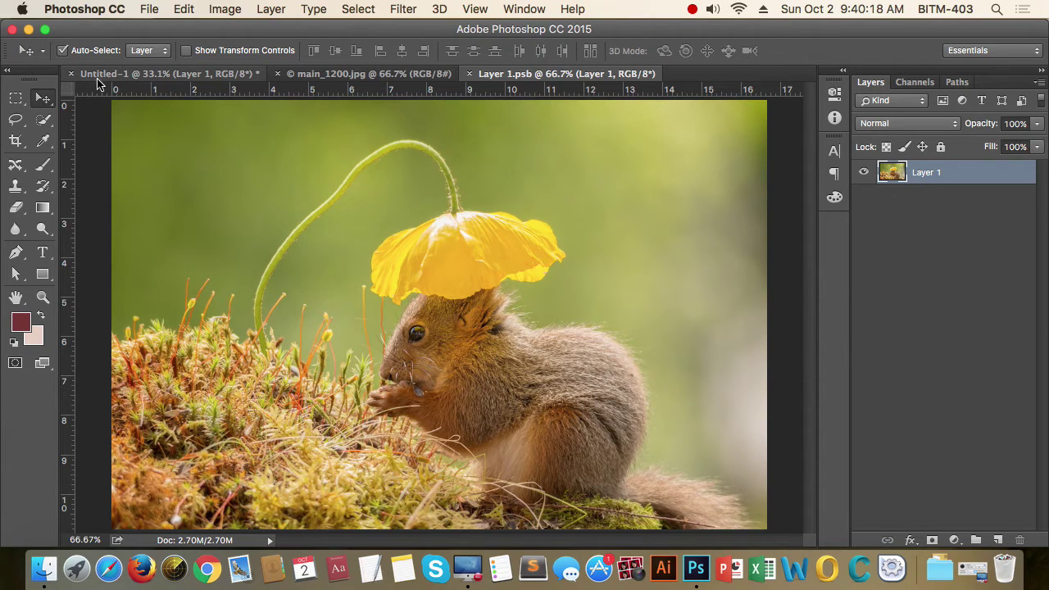
pyautogui.click(125, 75)
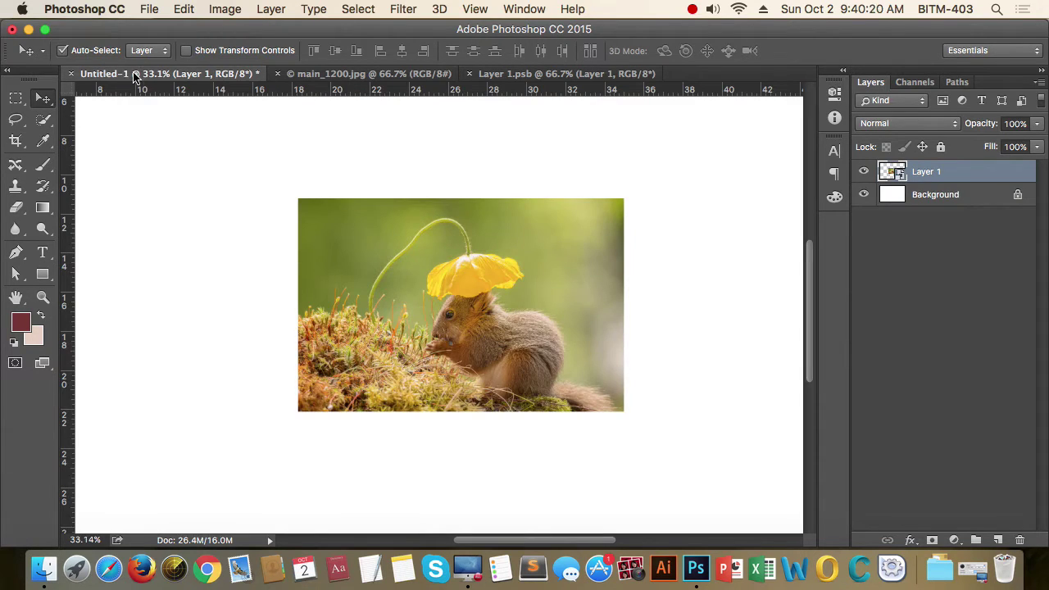
pyautogui.click(339, 74)
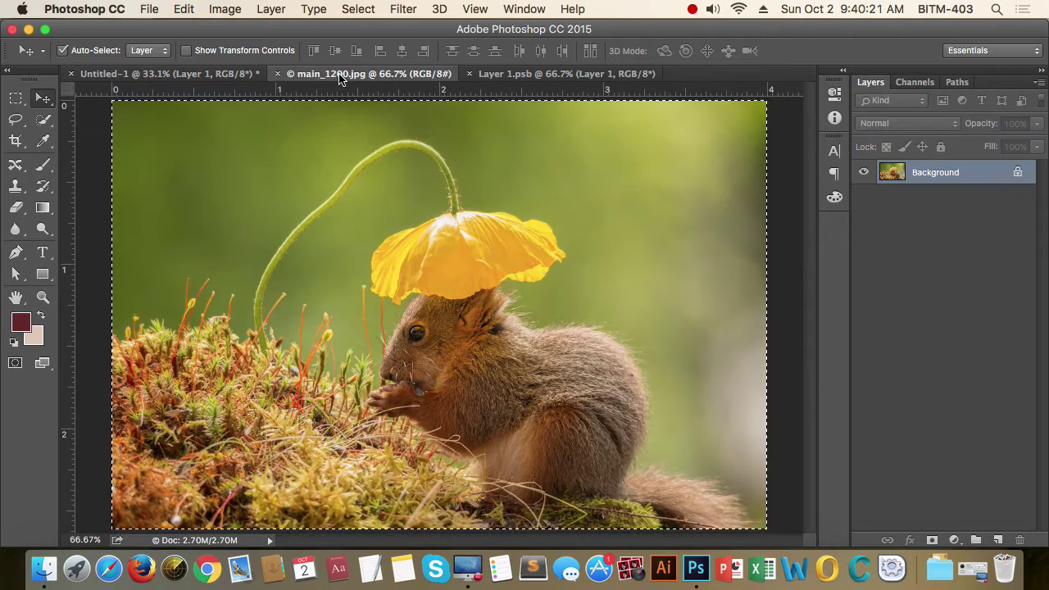
pyautogui.click(278, 74)
pyautogui.click(190, 75)
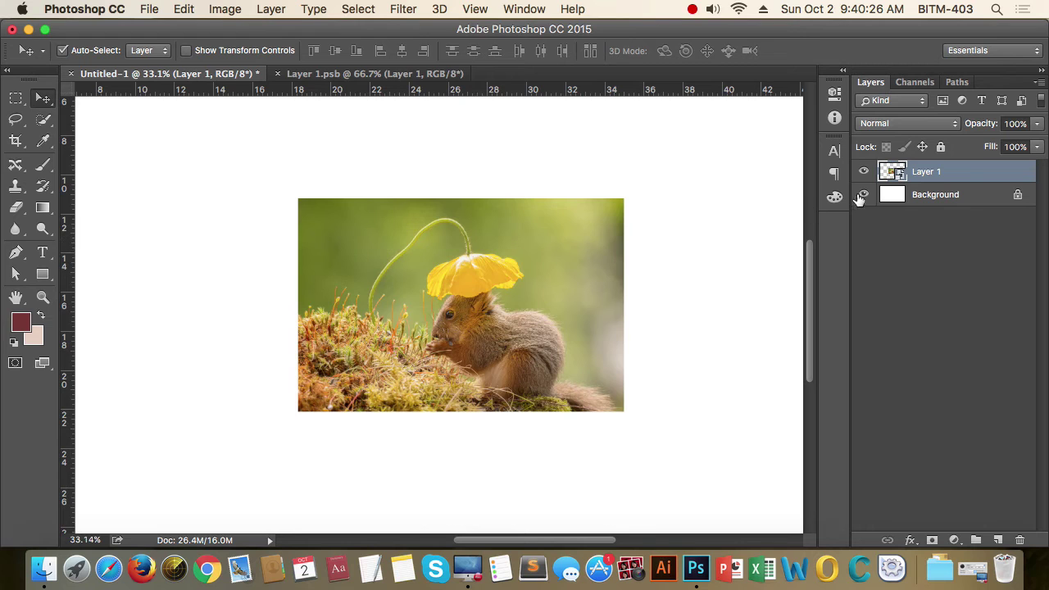
pyautogui.click(373, 77)
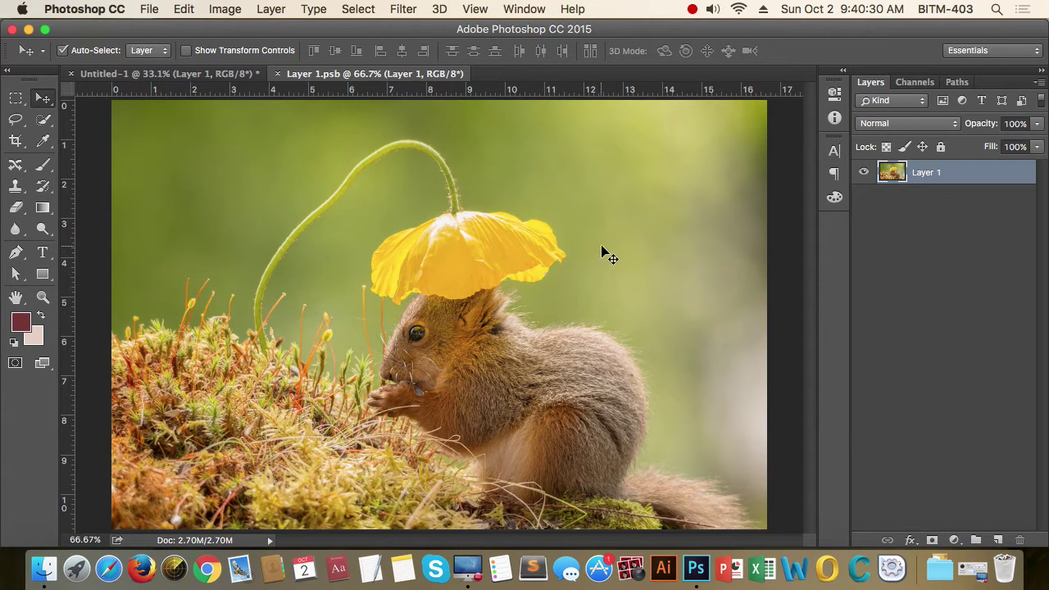
# Delete a rectangular area over the squirrel in Layer 1.psb and fill it with the pale pink background colour
pyautogui.click(20, 105)
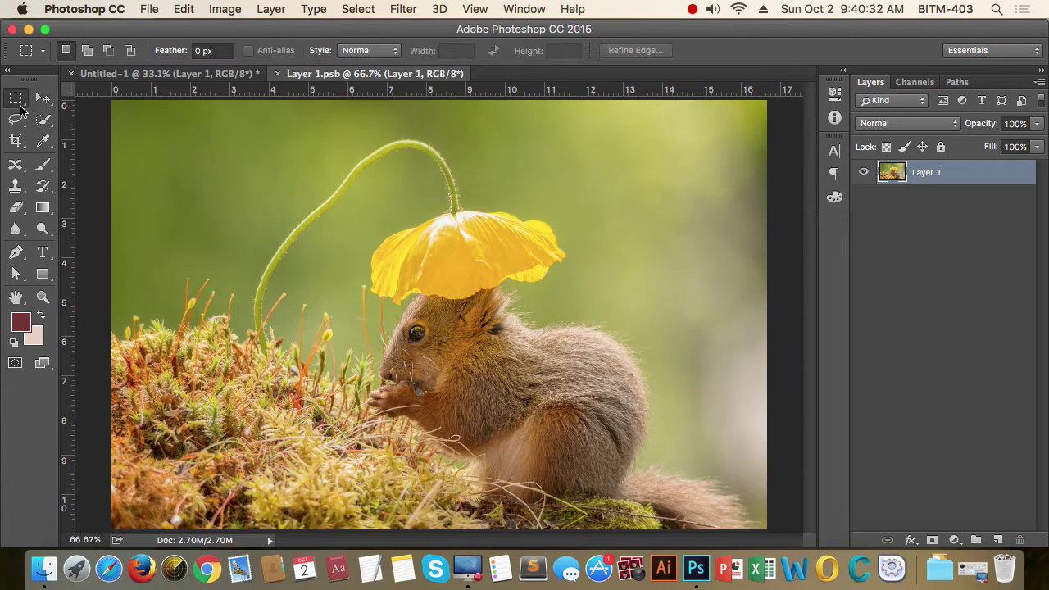
pyautogui.moveTo(304, 247); pyautogui.dragTo(558, 449)
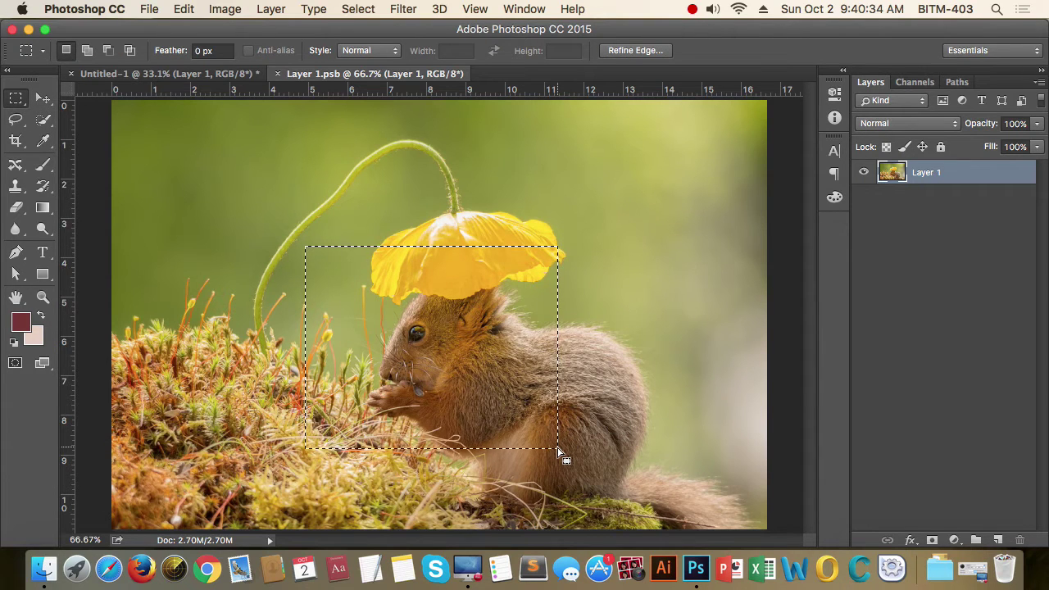
pyautogui.press('Delete')
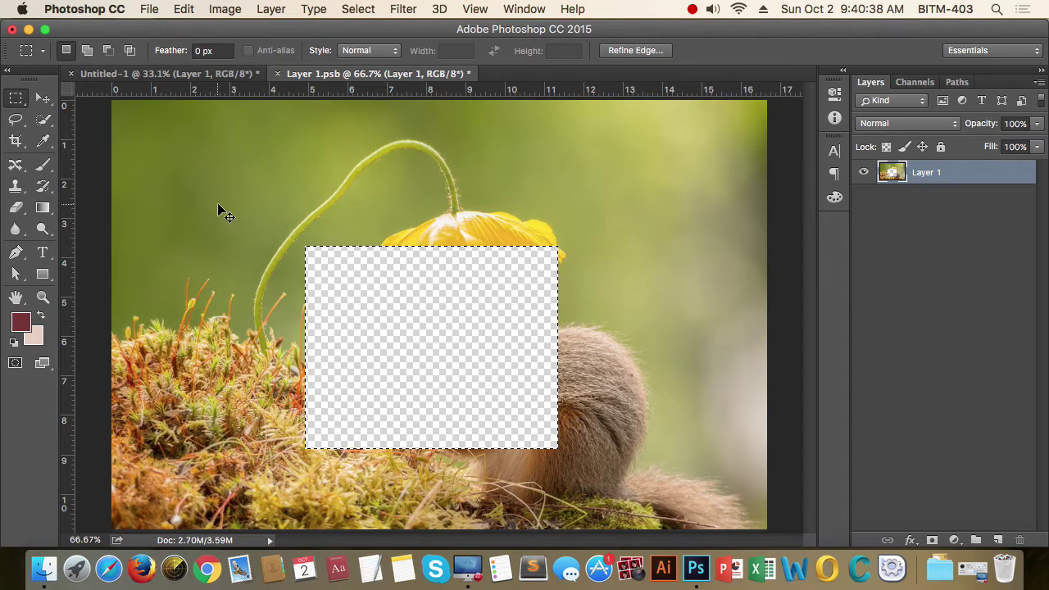
pyautogui.press('super+BackSpace')
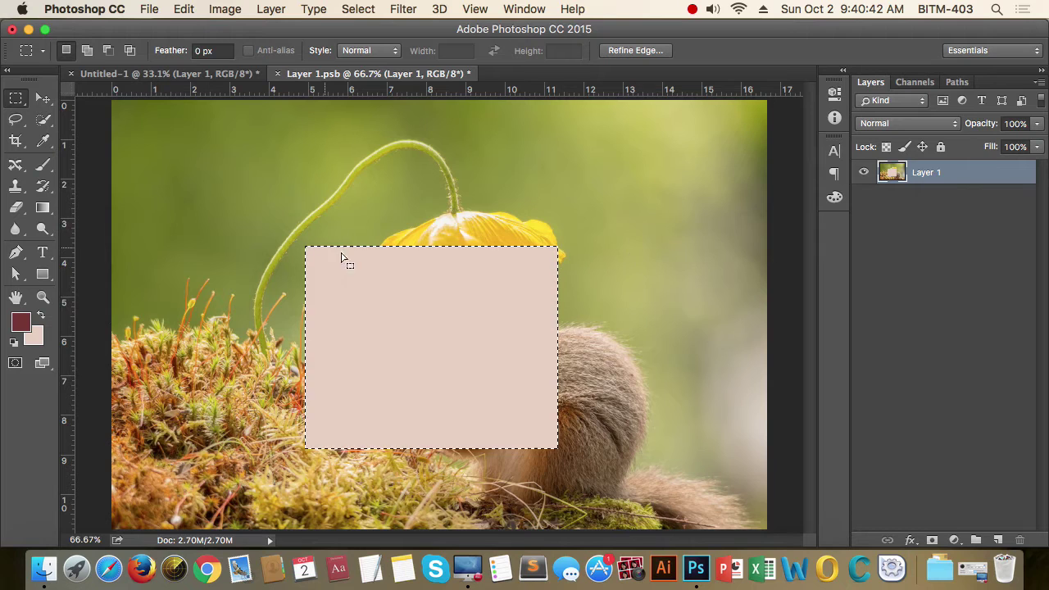
pyautogui.click(640, 227)
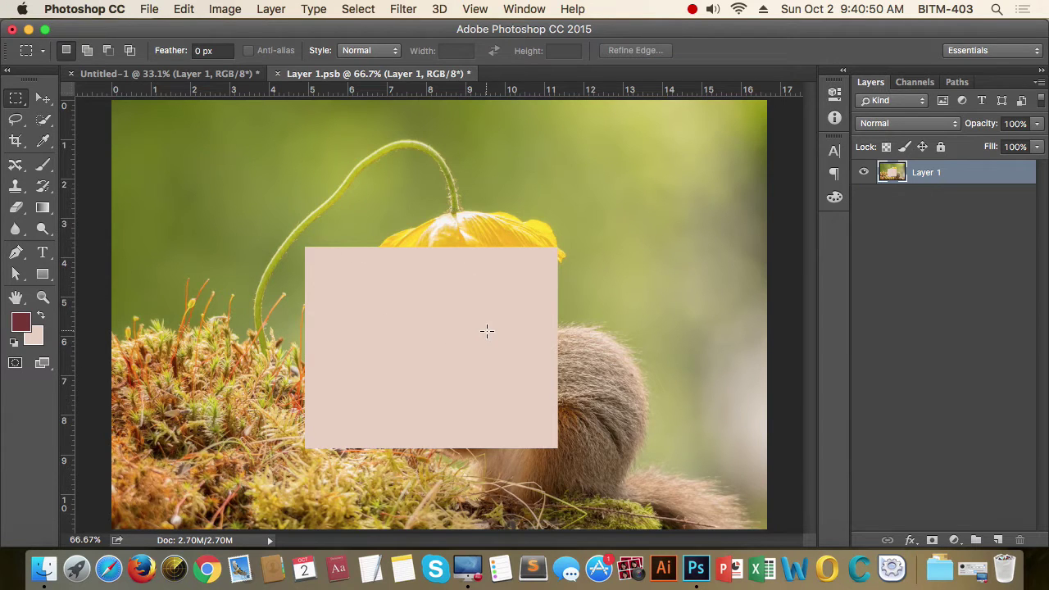
# Save the edited Layer 1.psb contents and compare them with the smart object in Untitled-1
pyautogui.press('super+s')
pyautogui.click(169, 75)
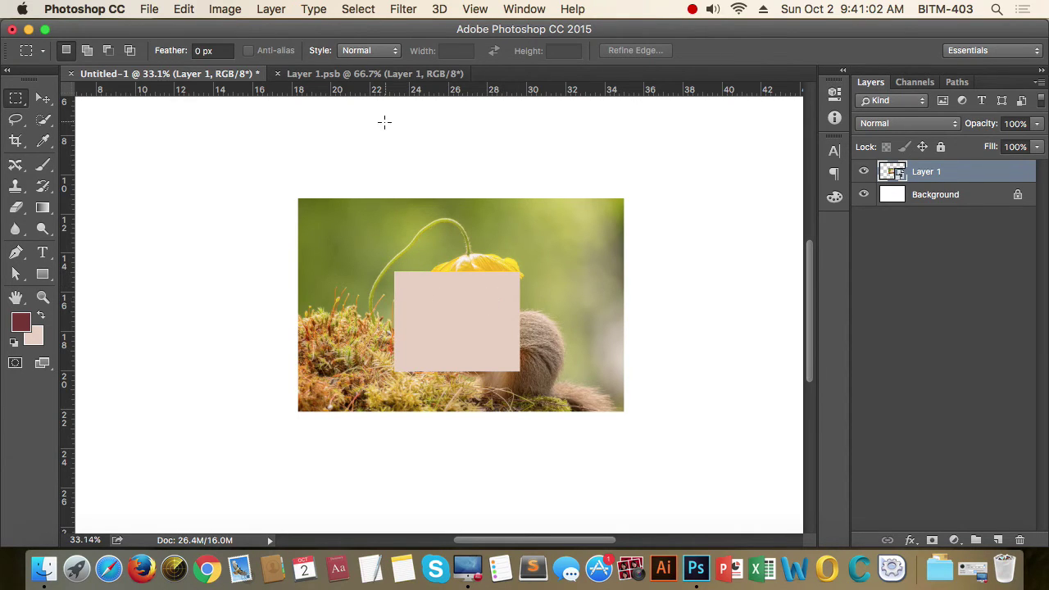
pyautogui.click(376, 74)
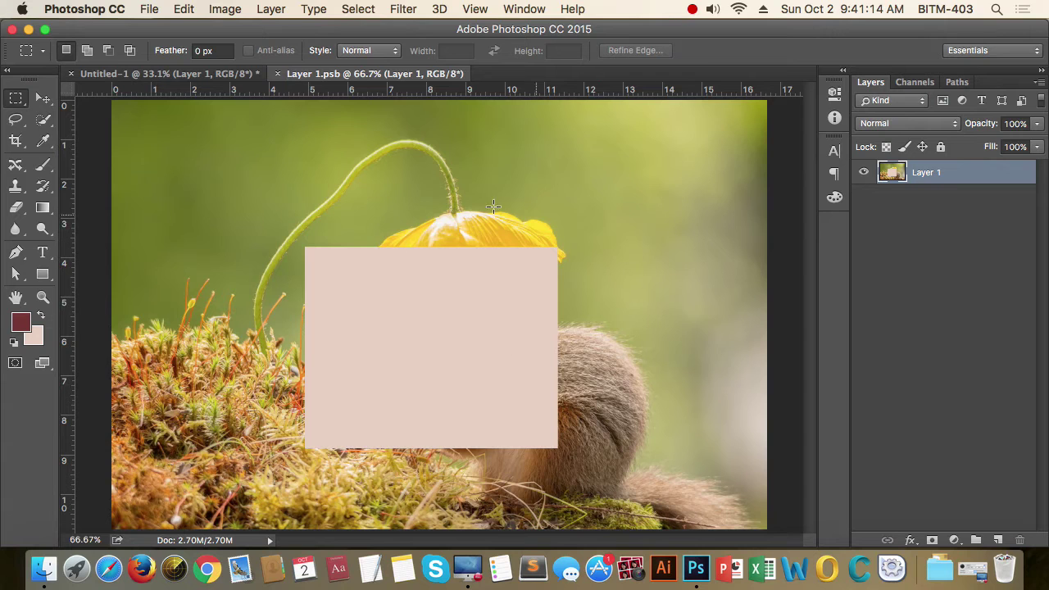
pyautogui.click(188, 73)
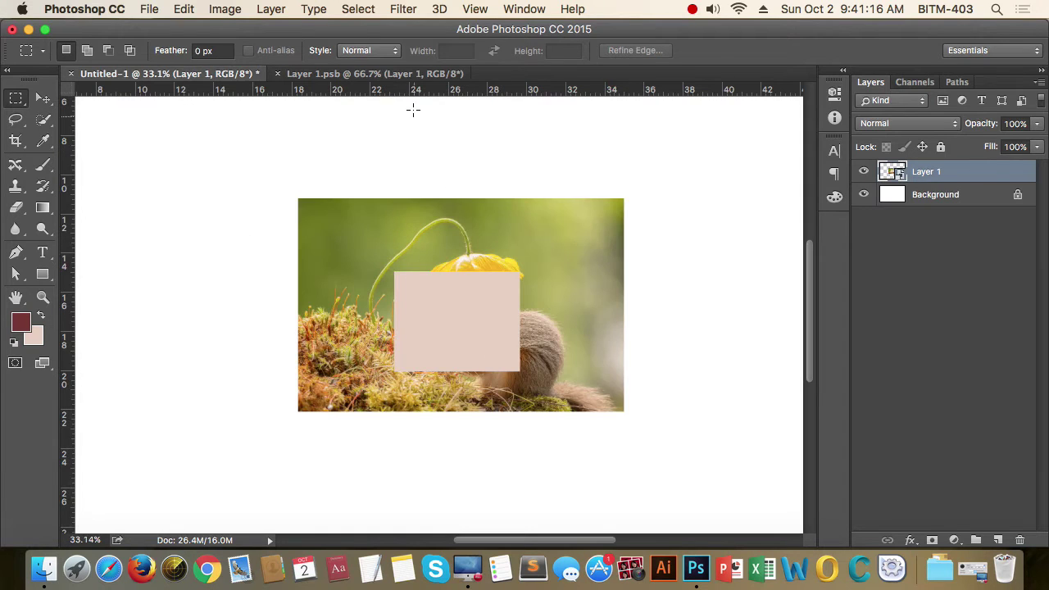
pyautogui.click(410, 74)
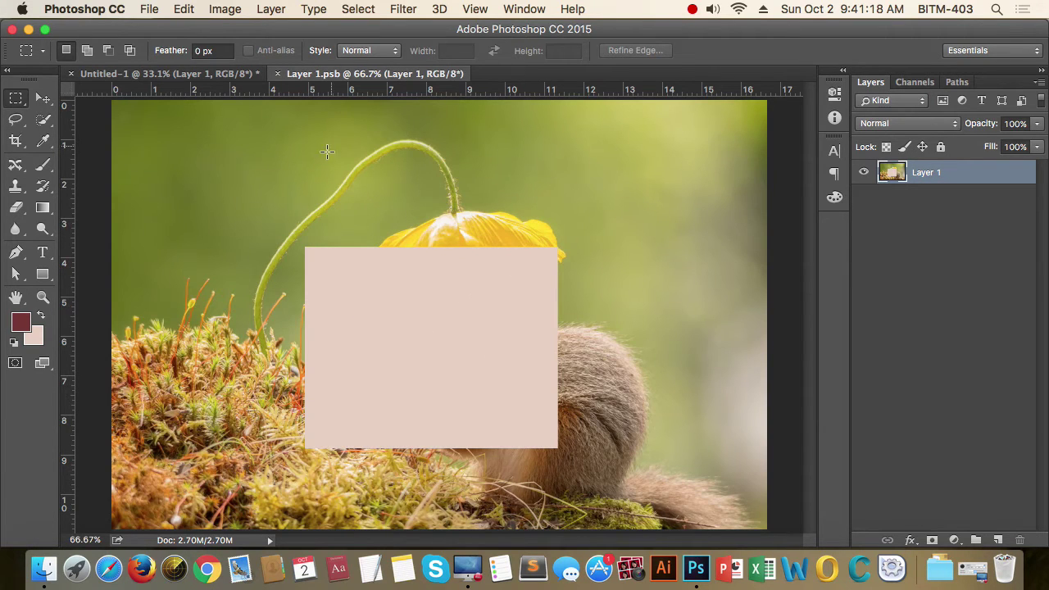
pyautogui.click(192, 74)
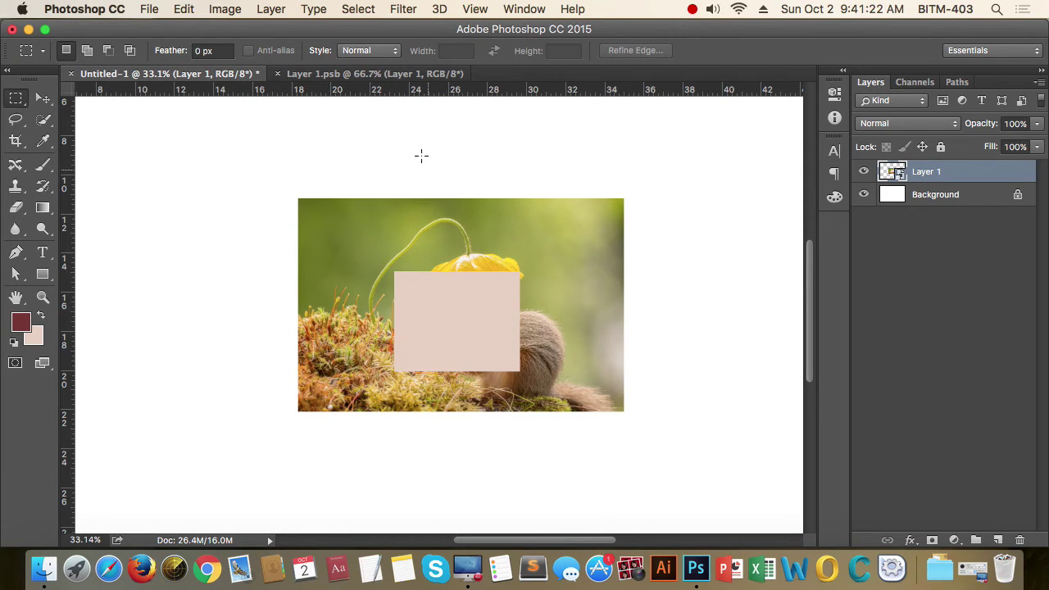
# Undo the rectangle's fill and deletion in Layer 1.psb, save the contents, and return to Untitled-1
pyautogui.click(390, 75)
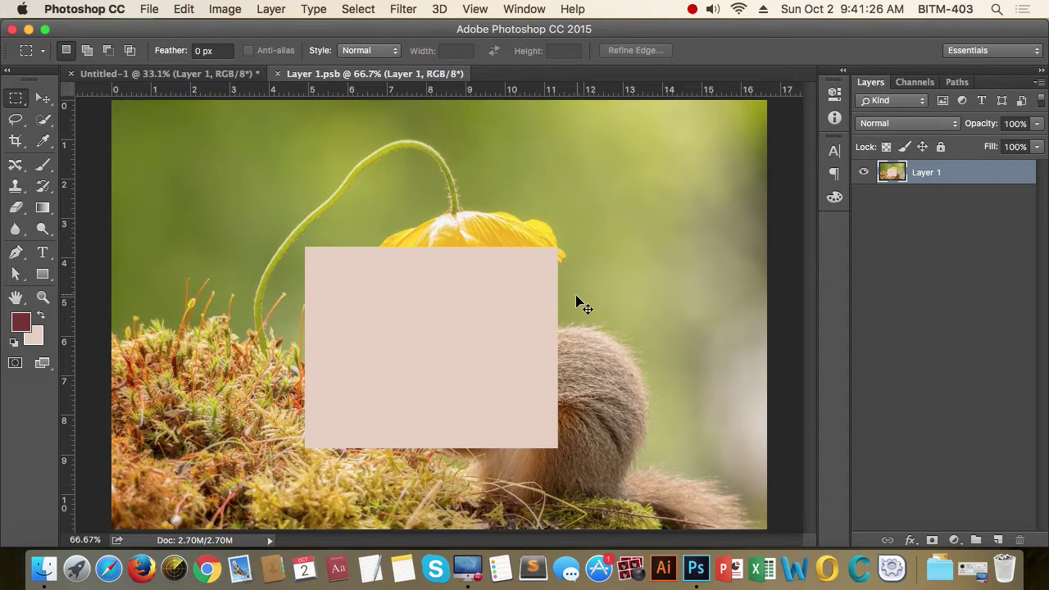
pyautogui.press('super+z')
pyautogui.press('Delete')
pyautogui.press('super+z')
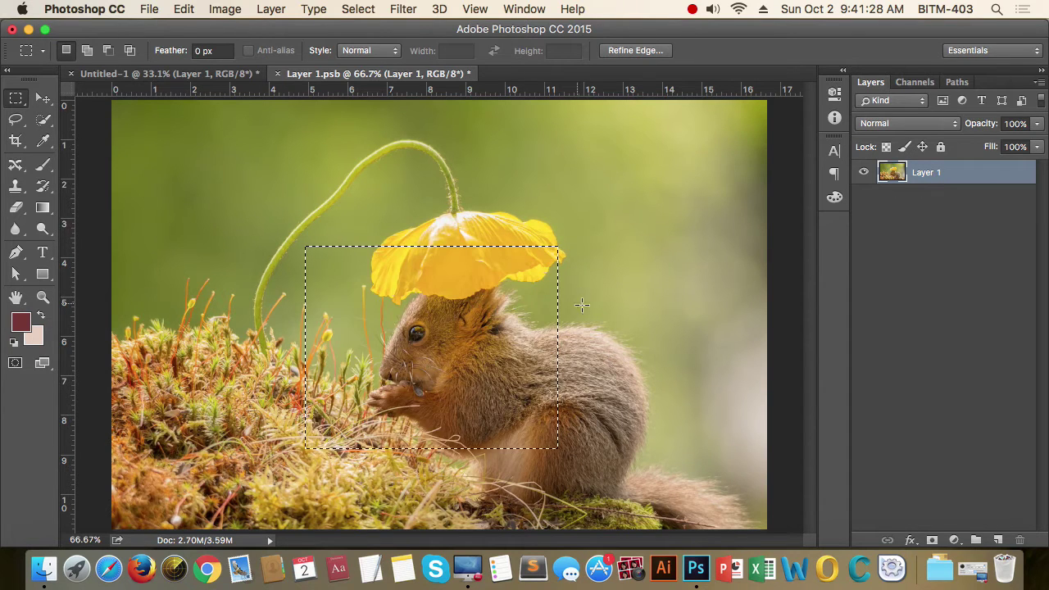
pyautogui.click(652, 317)
pyautogui.press('super+s')
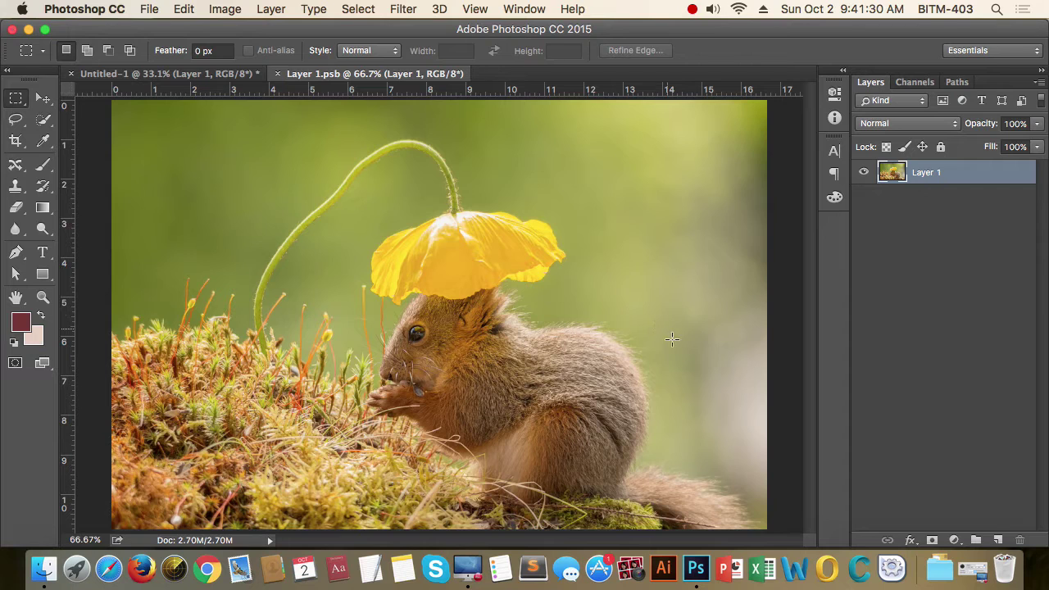
pyautogui.click(168, 74)
# Rasterize the distorted Layer 1 smart object with the black rectangle in Untitled-1
pyautogui.click(141, 74)
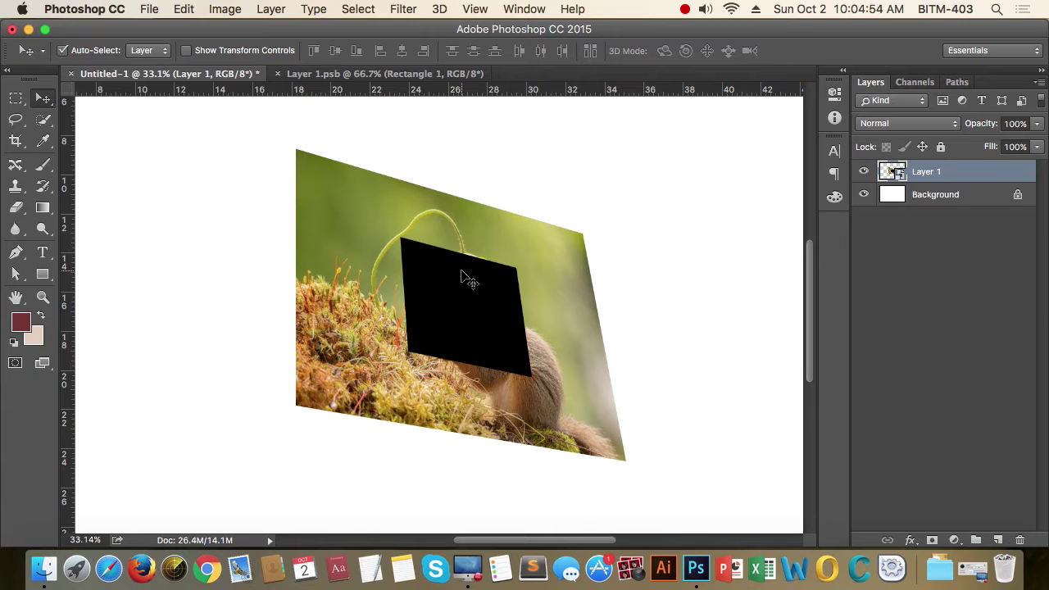
pyautogui.moveTo(464, 278); pyautogui.dragTo(540, 278)
pyautogui.rightClick(938, 174)
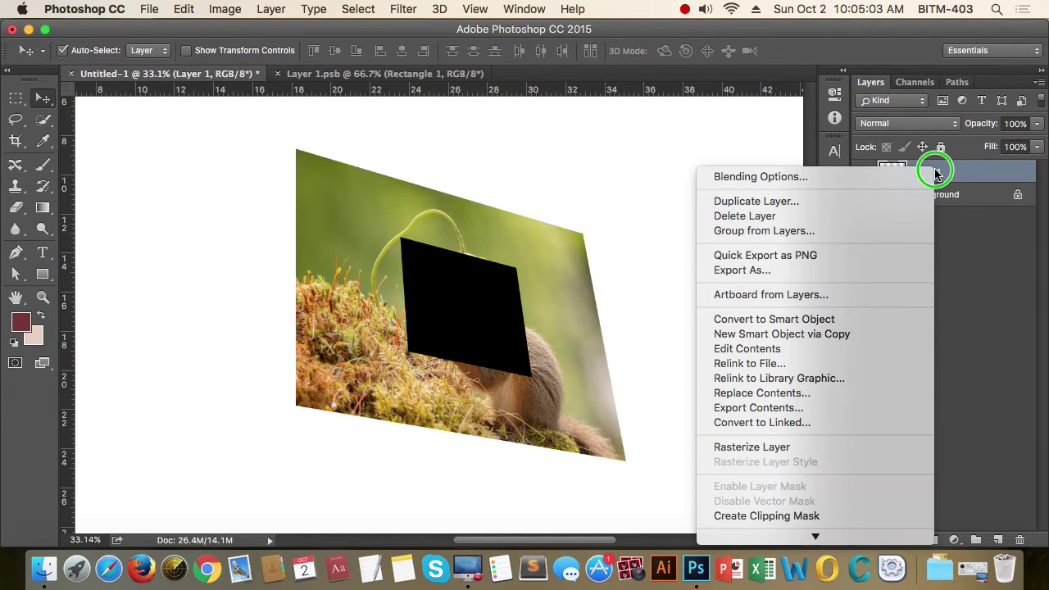
pyautogui.click(789, 448)
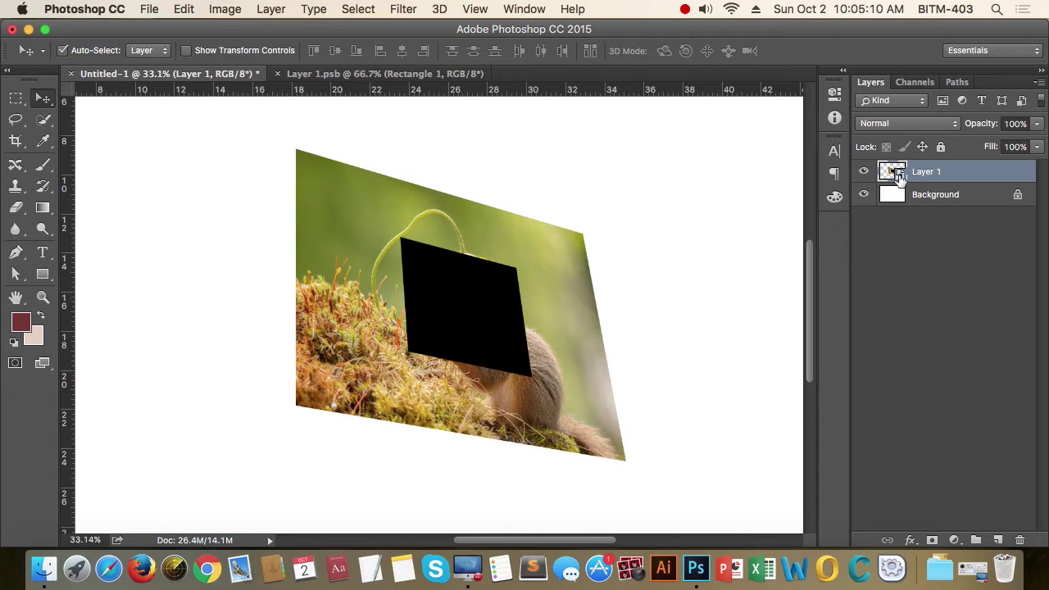
pyautogui.rightClick(944, 170)
pyautogui.click(763, 444)
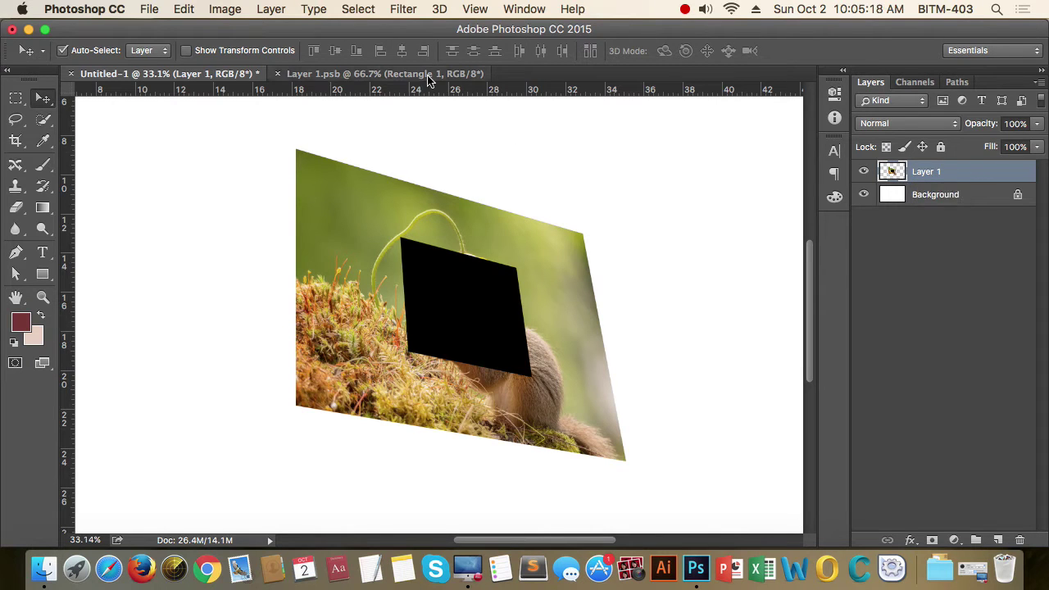
# Close the Layer 1.psb document, and hide and show the rasterized Layer 1 in Untitled-1
pyautogui.click(358, 73)
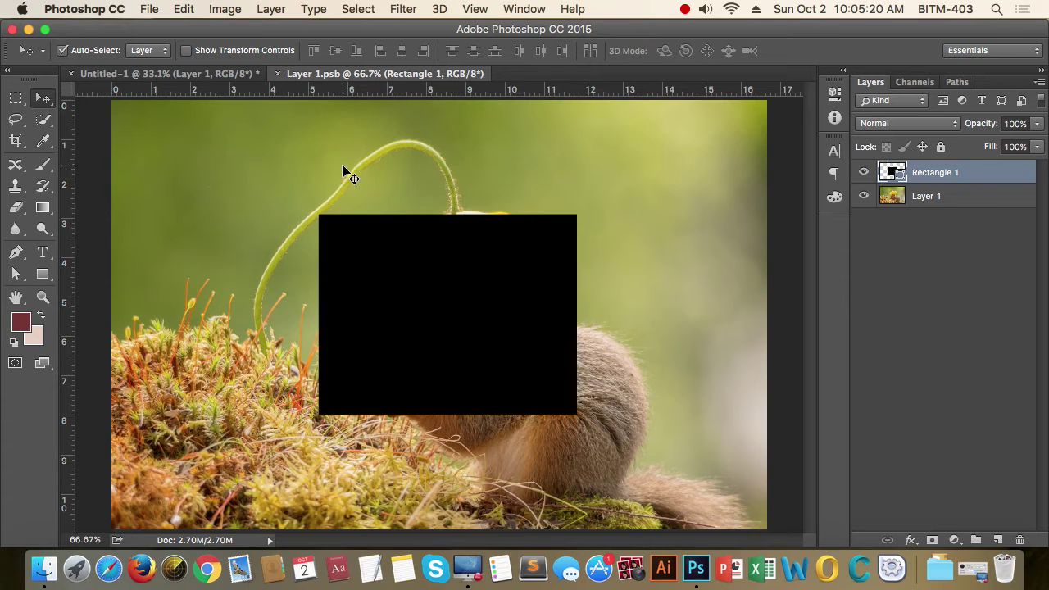
pyautogui.click(277, 74)
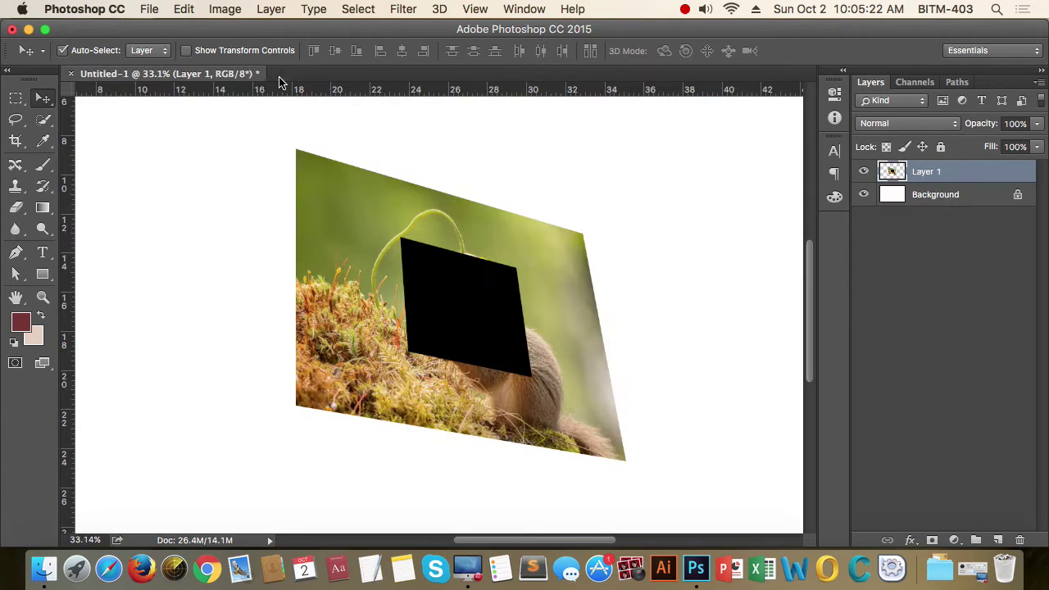
pyautogui.click(863, 171)
pyautogui.click(863, 171)
# Shift the rasterized photo slightly on the canvas, check the layer's available options, and deselect the layer
pyautogui.moveTo(495, 304); pyautogui.dragTo(476, 311)
pyautogui.moveTo(503, 318); pyautogui.dragTo(517, 306)
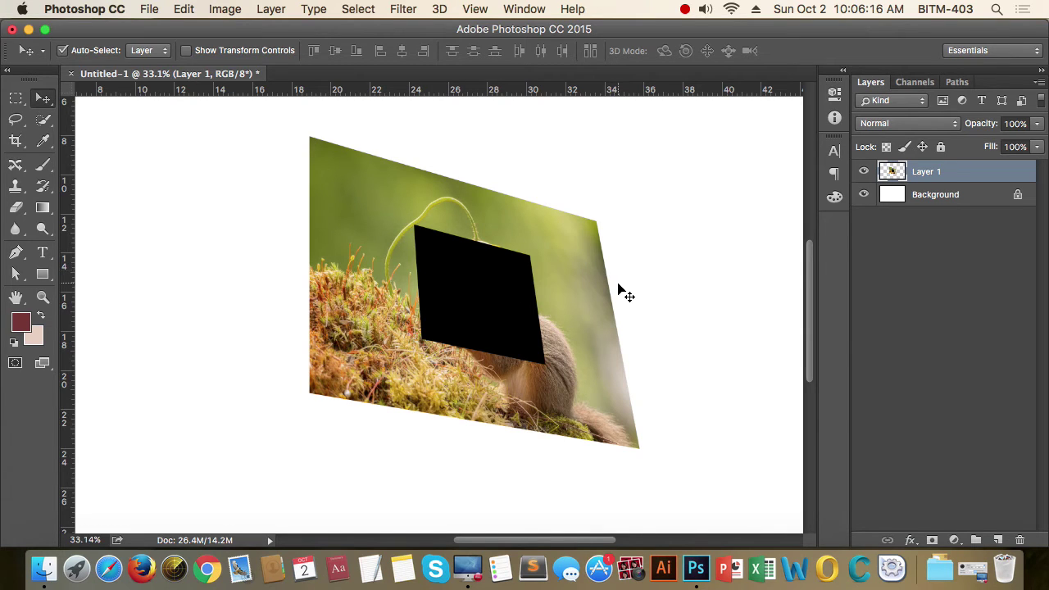
pyautogui.moveTo(505, 293)
pyautogui.mouseDown()
pyautogui.moveTo(495, 285)
pyautogui.moveTo(513, 296)
pyautogui.moveTo(498, 297)
pyautogui.mouseUp()
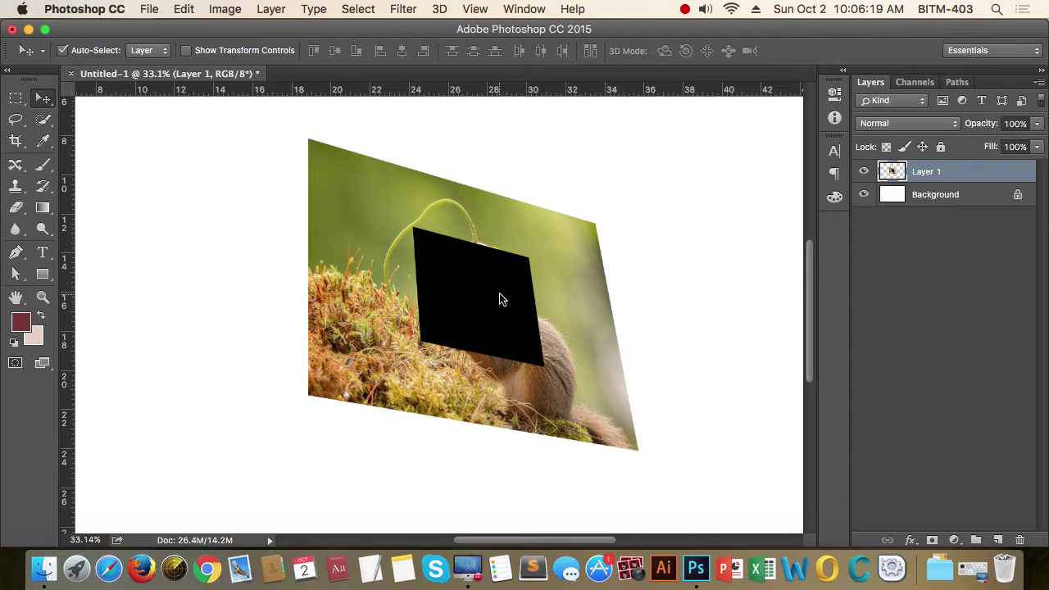
pyautogui.rightClick(949, 178)
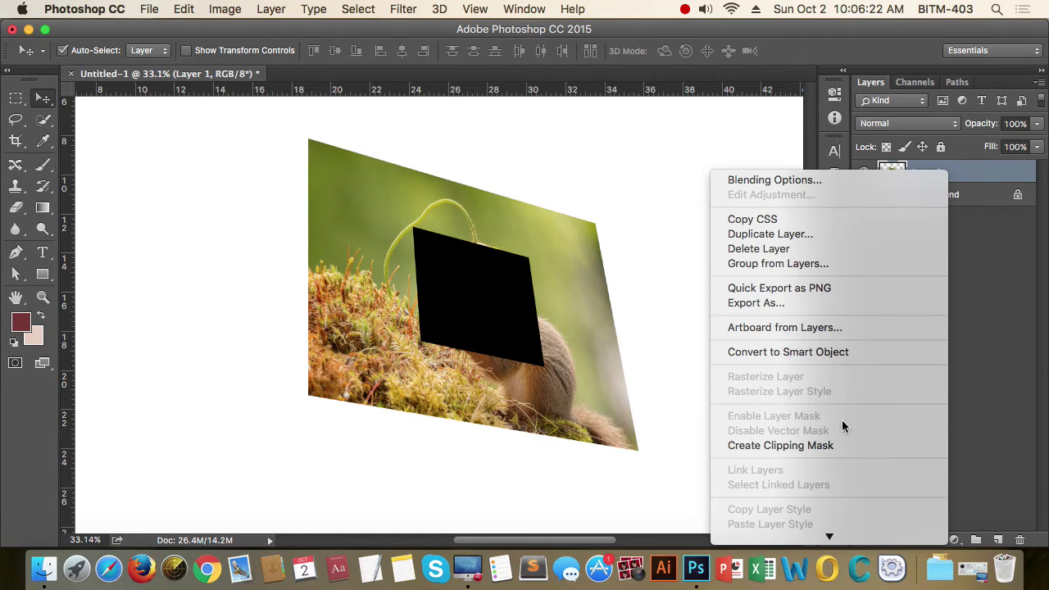
pyautogui.click(1003, 344)
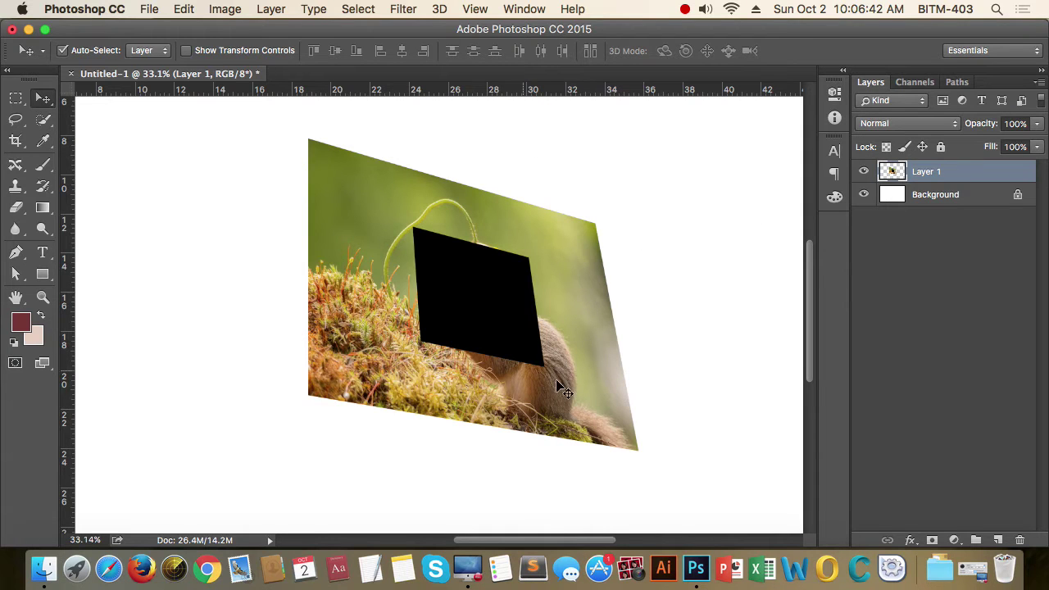
pyautogui.click(905, 313)
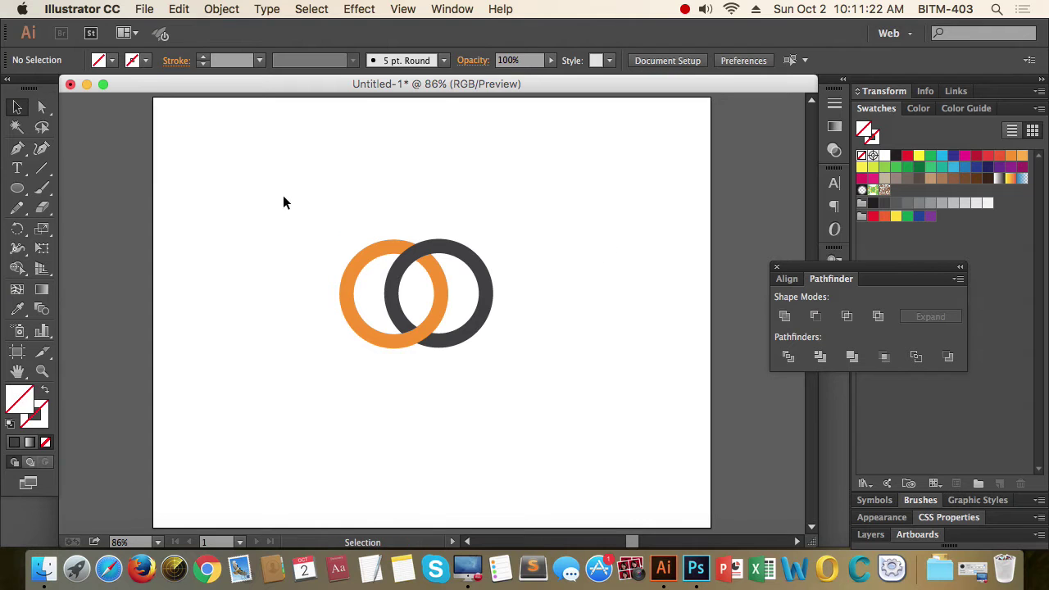
pyautogui.moveTo(237, 178); pyautogui.dragTo(644, 433)
pyautogui.moveTo(264, 169); pyautogui.dragTo(618, 464)
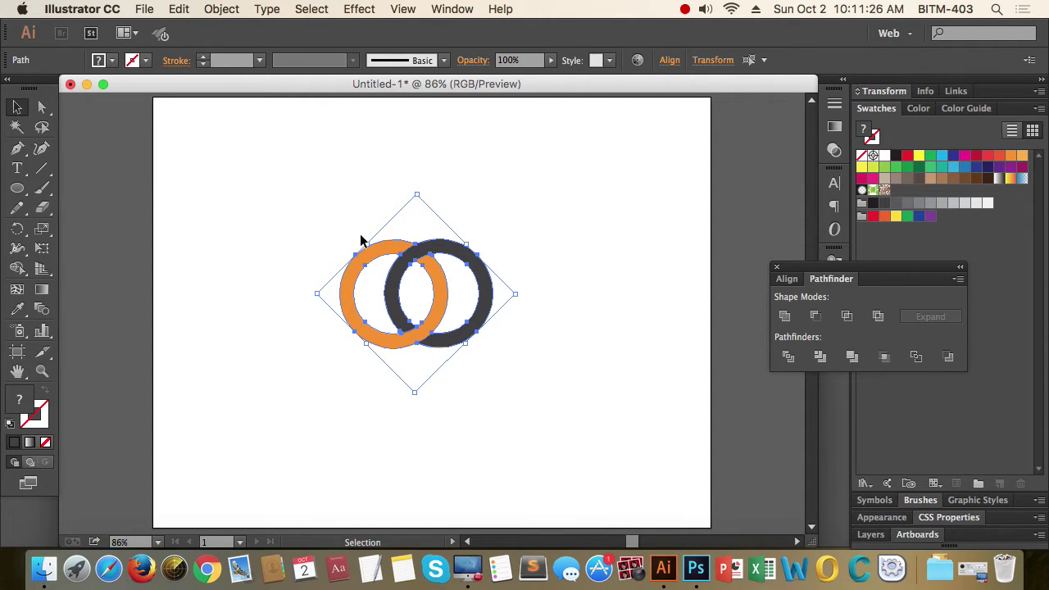
pyautogui.moveTo(265, 171); pyautogui.dragTo(569, 428)
pyautogui.click(593, 255)
pyautogui.moveTo(207, 160); pyautogui.dragTo(629, 457)
pyautogui.click(335, 204)
pyautogui.moveTo(254, 184); pyautogui.dragTo(583, 416)
pyautogui.click(613, 394)
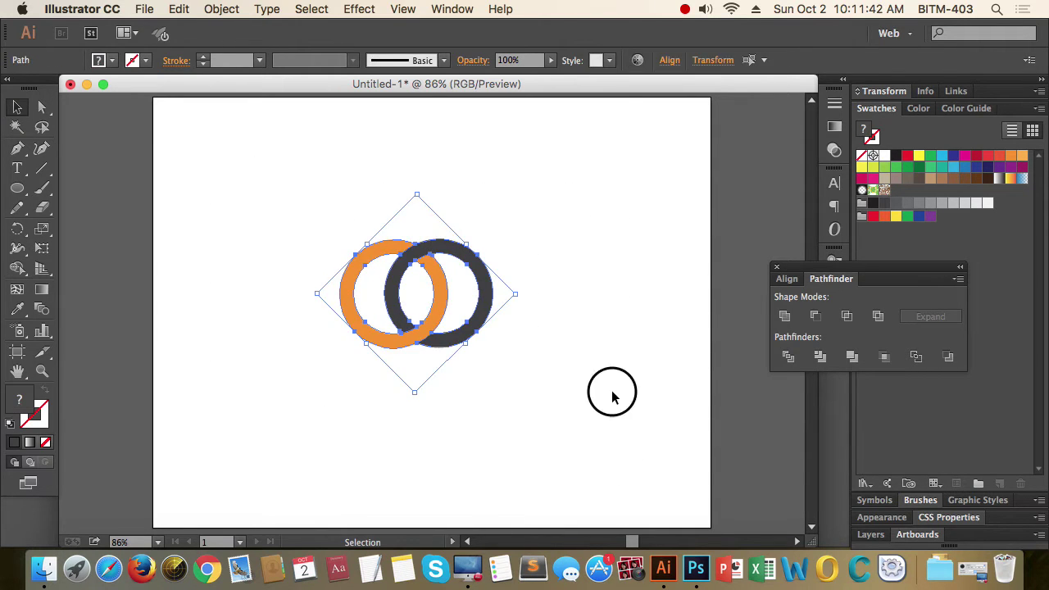
pyautogui.moveTo(213, 174); pyautogui.dragTo(604, 427)
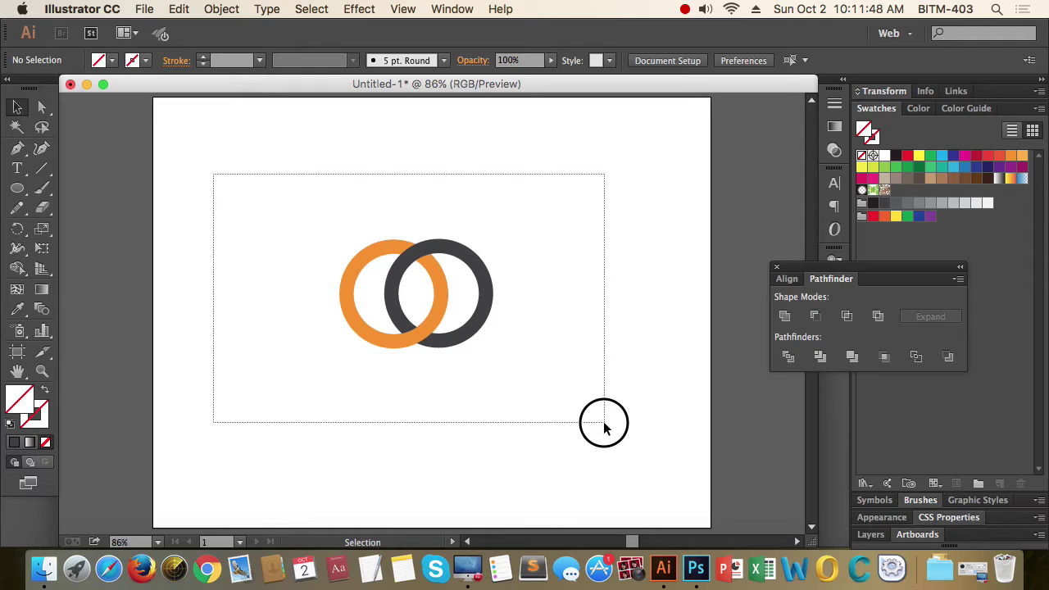
pyautogui.moveTo(604, 427); pyautogui.dragTo(604, 427)
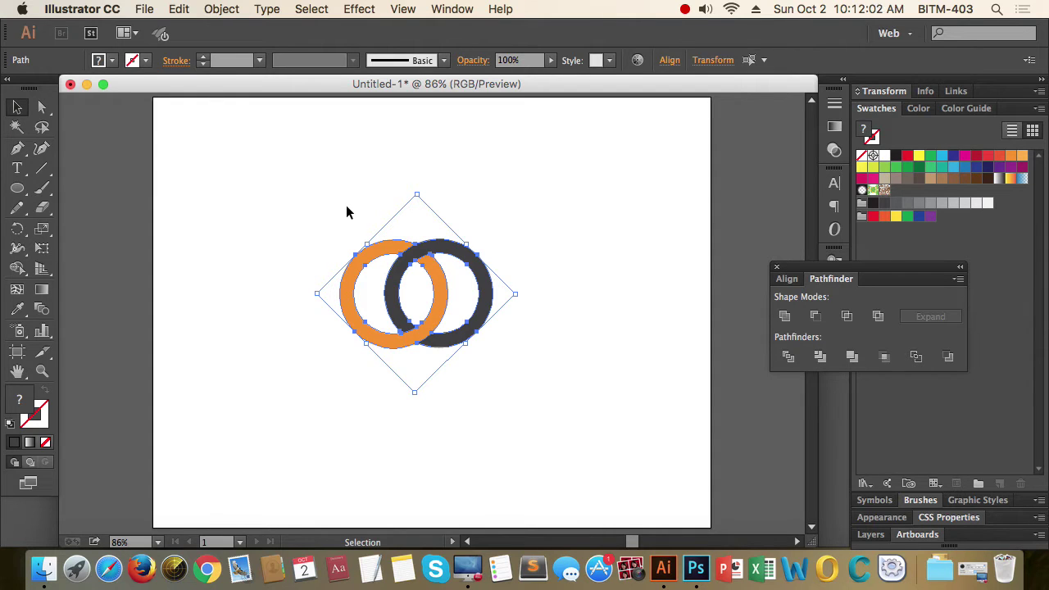
pyautogui.moveTo(279, 193); pyautogui.dragTo(541, 401)
pyautogui.click(580, 271)
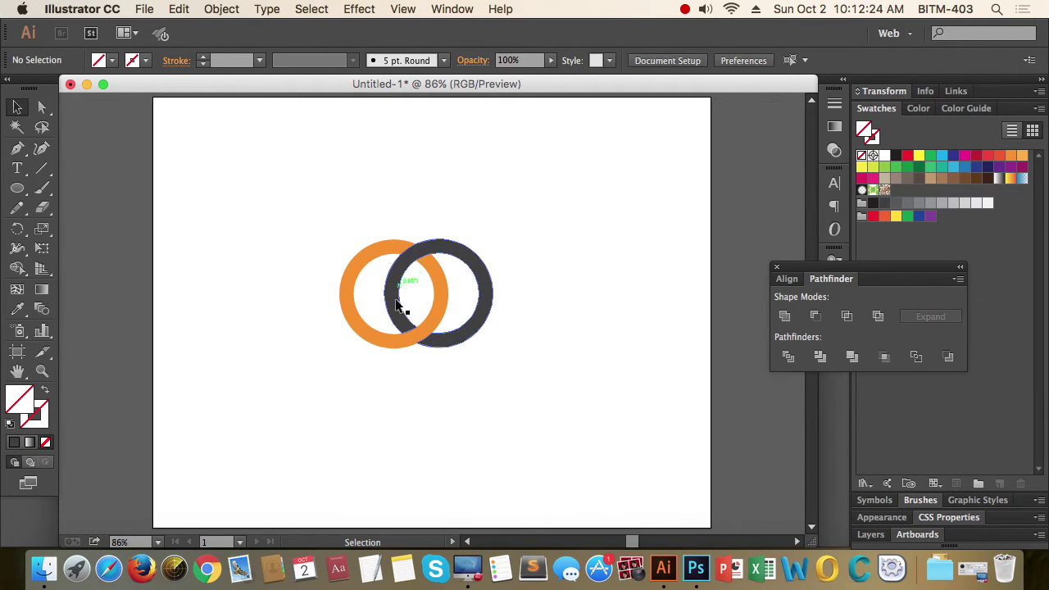
pyautogui.moveTo(291, 223); pyautogui.dragTo(584, 439)
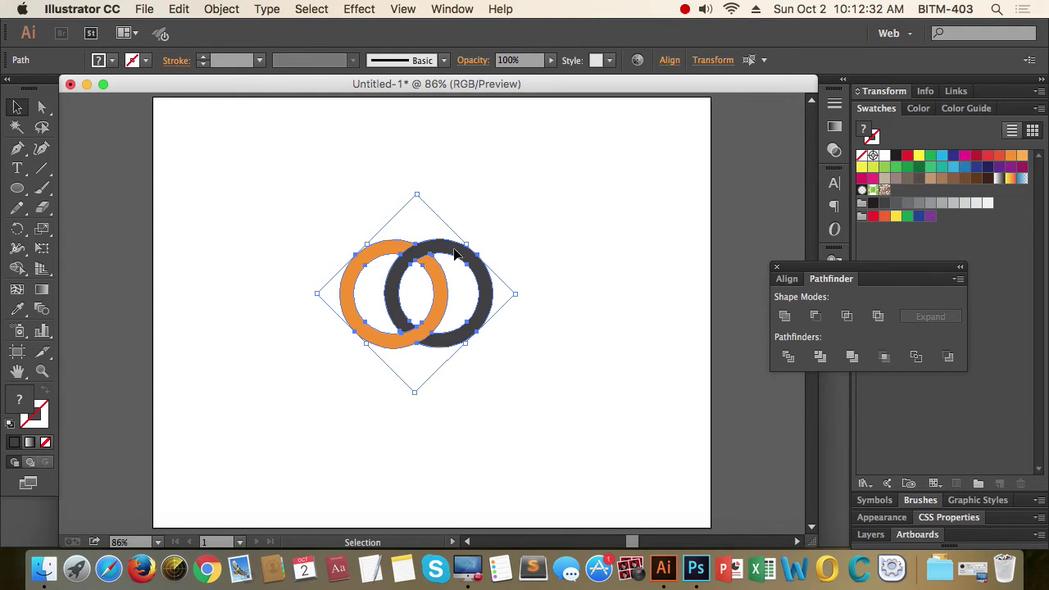
pyautogui.click(584, 299)
pyautogui.moveTo(277, 209); pyautogui.dragTo(581, 397)
pyautogui.click(241, 197)
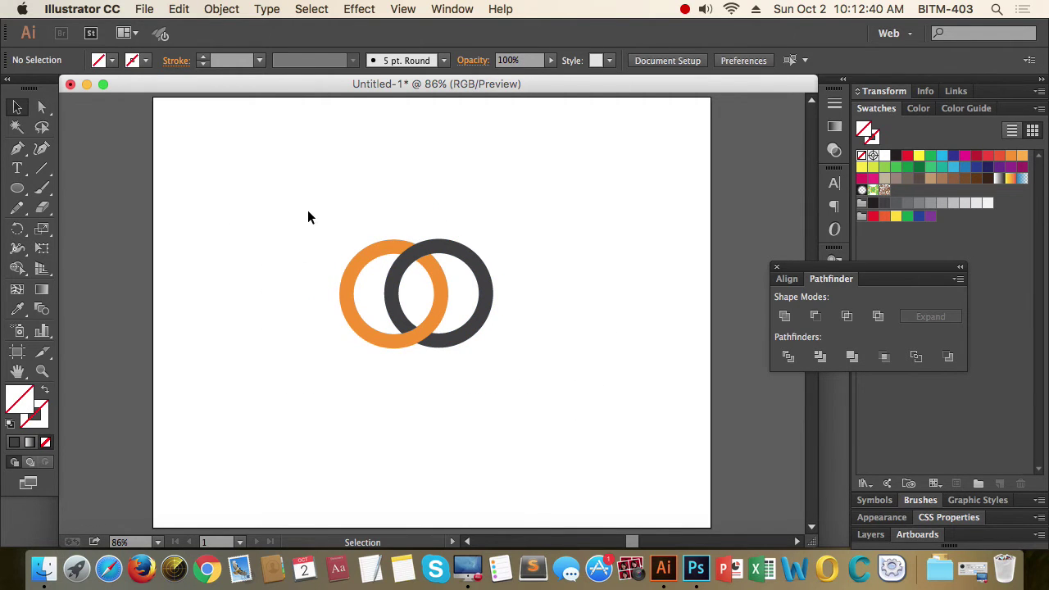
# Copy both interlocking rings from the Illustrator document Untitled-1 and switch to Photoshop
pyautogui.moveTo(308, 216); pyautogui.dragTo(572, 421)
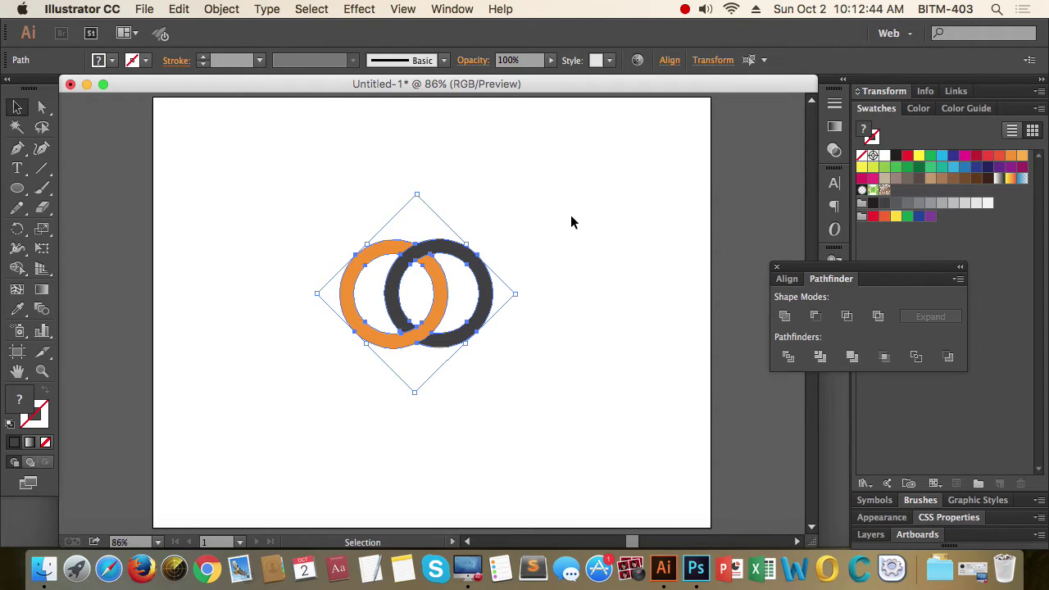
pyautogui.press('a')
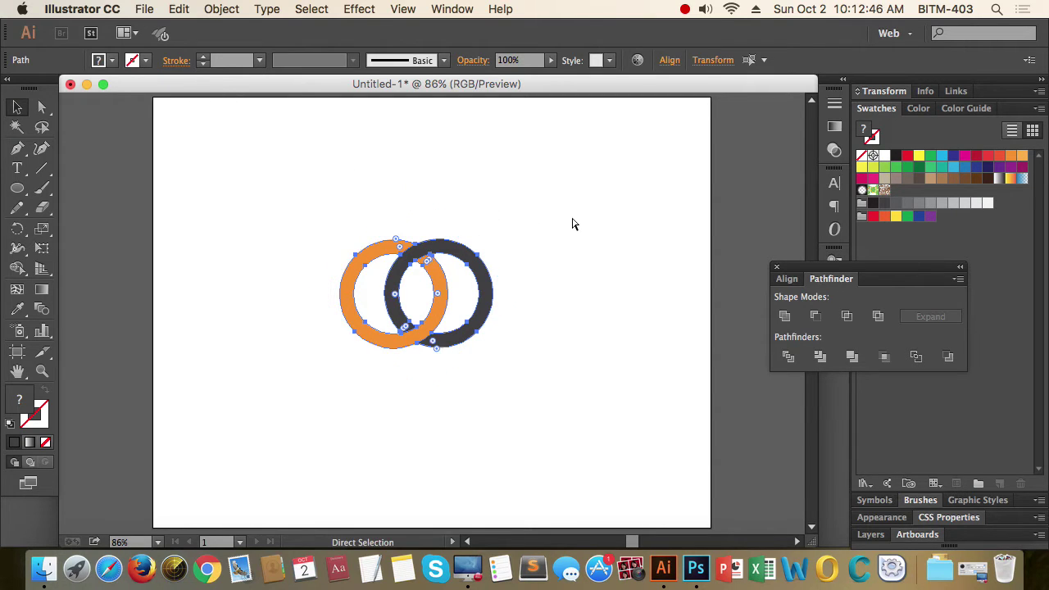
pyautogui.press('v')
pyautogui.click(696, 567)
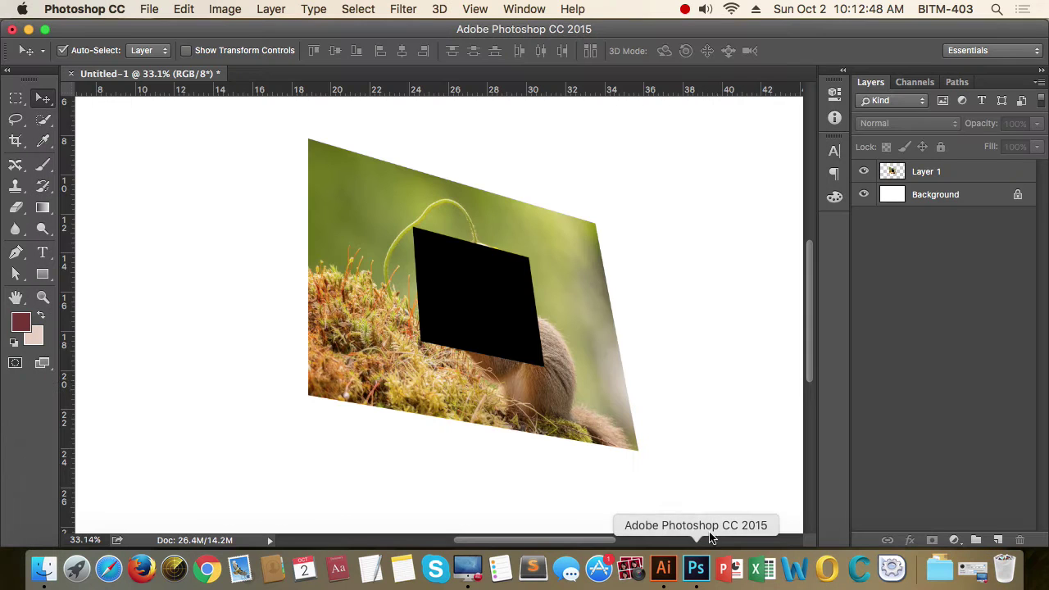
# Shift the distorted photo up and to the right, and paste the copied rings as a Smart Object
pyautogui.moveTo(420, 305); pyautogui.dragTo(260, 180)
pyautogui.press('super+v')
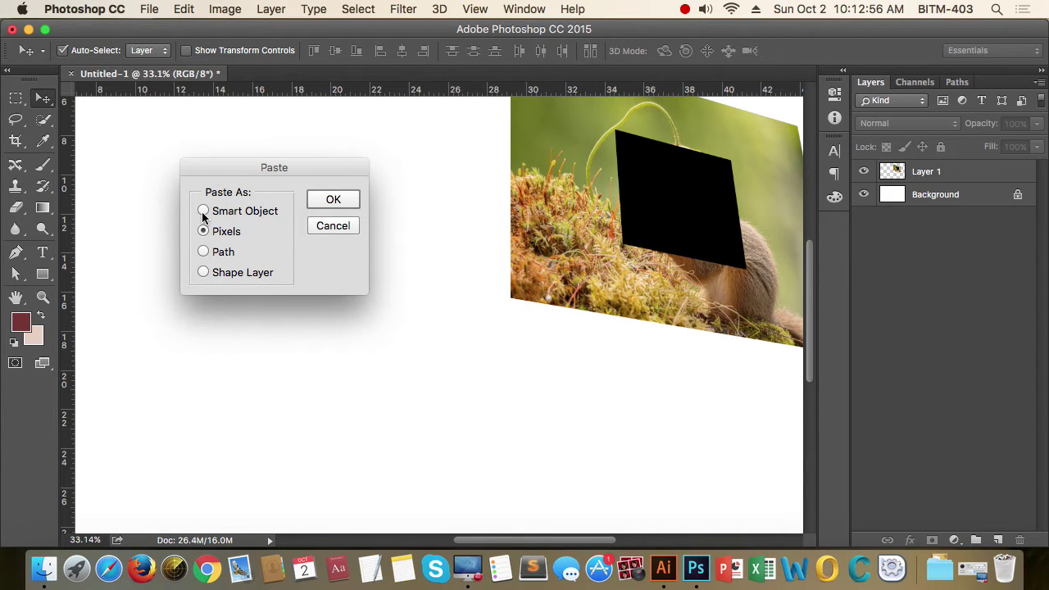
pyautogui.click(334, 201)
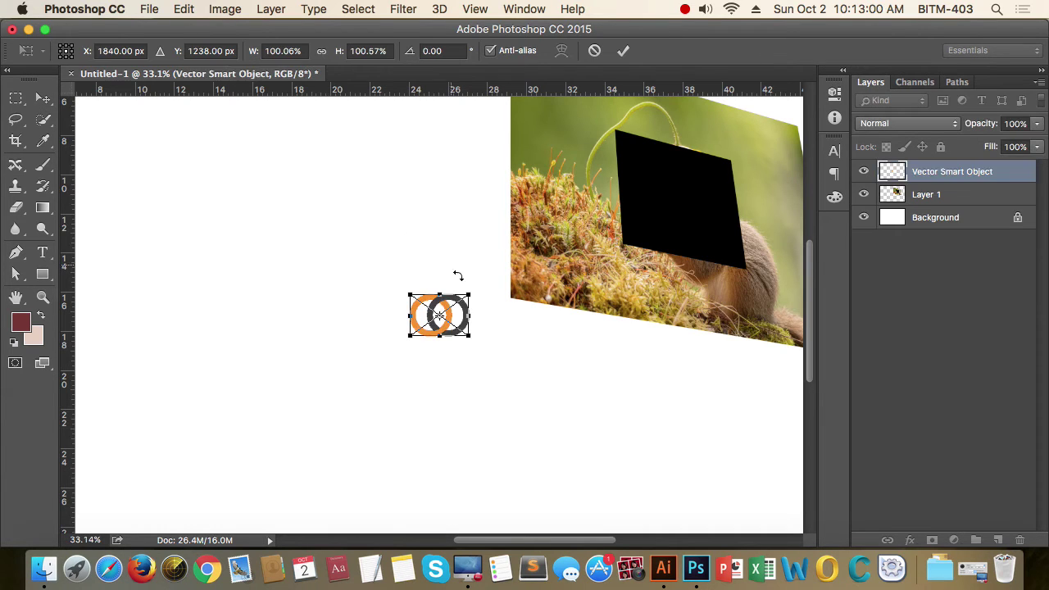
# Scale the pasted rings to about 203% and place them on the empty canvas beside the photo, at about X 1512 px, Y 1107 px
pyautogui.moveTo(465, 329); pyautogui.dragTo(498, 356)
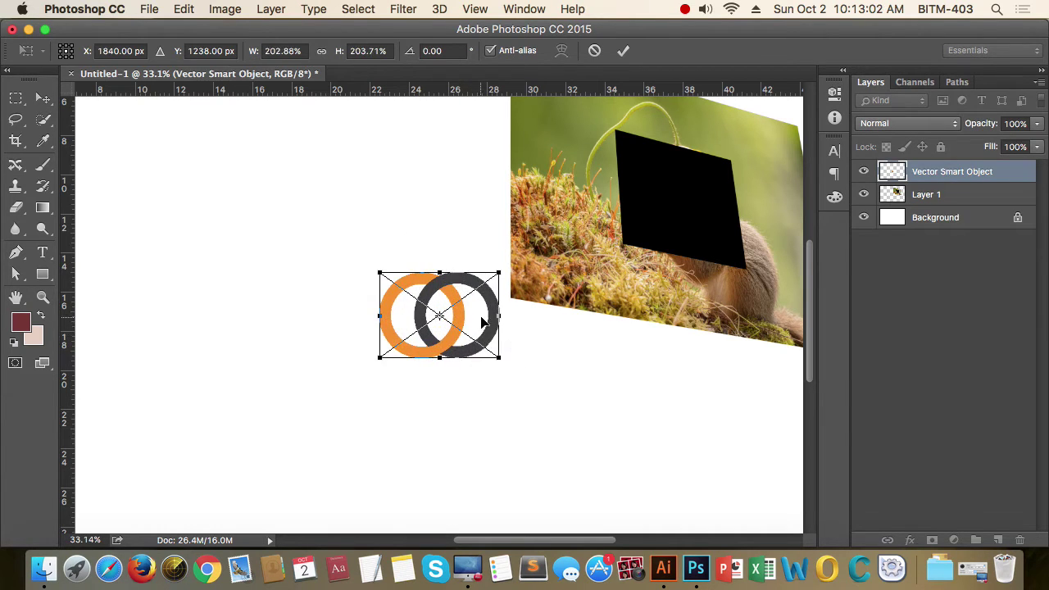
pyautogui.moveTo(463, 316); pyautogui.dragTo(374, 280)
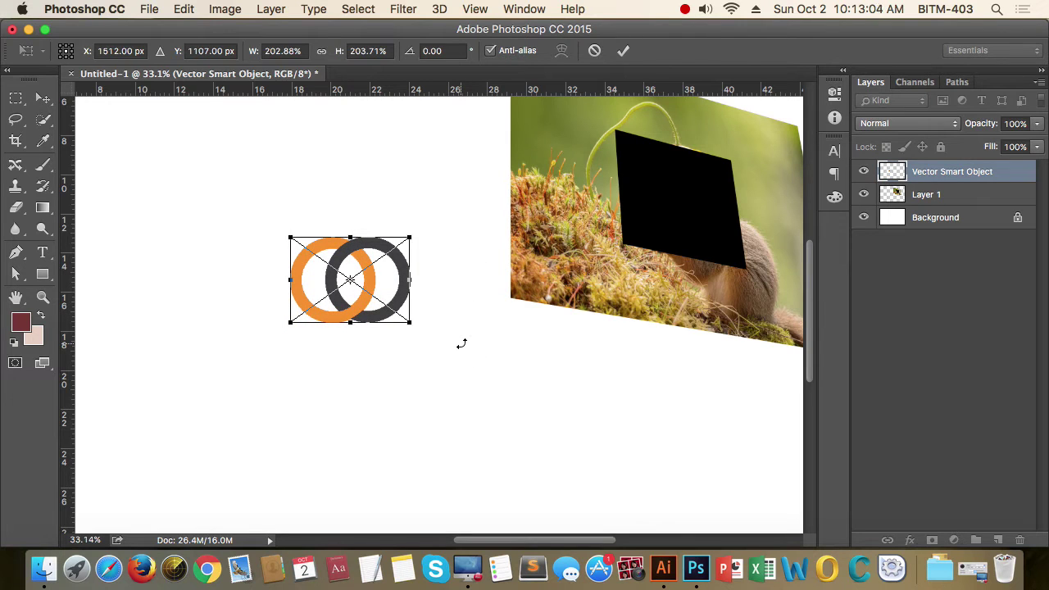
pyautogui.press('Return')
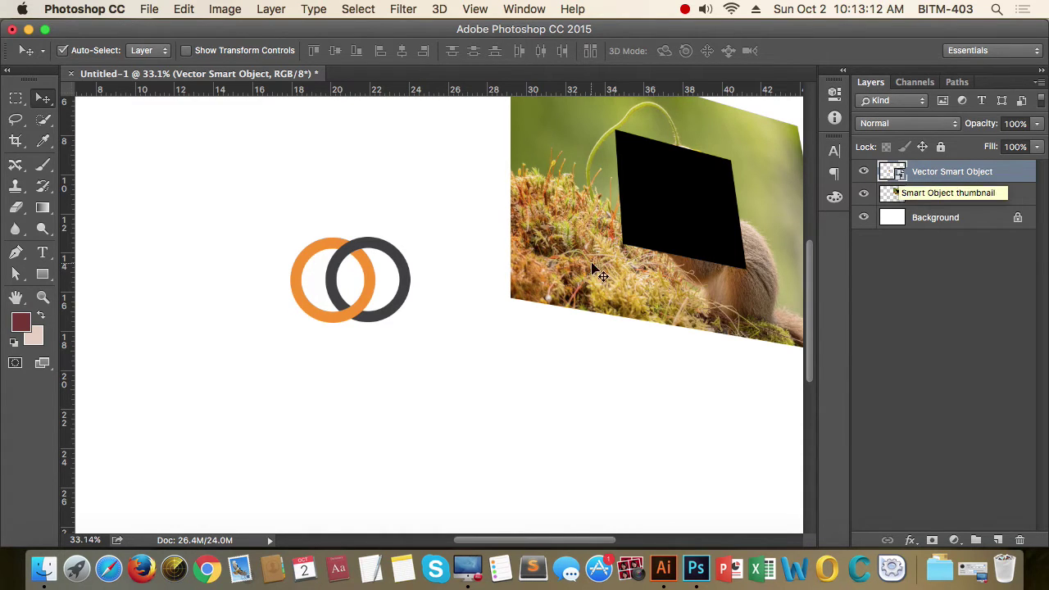
# Move the rings smart object further up and away from the photo on the blank canvas
pyautogui.scroll(-2, 426, 276)
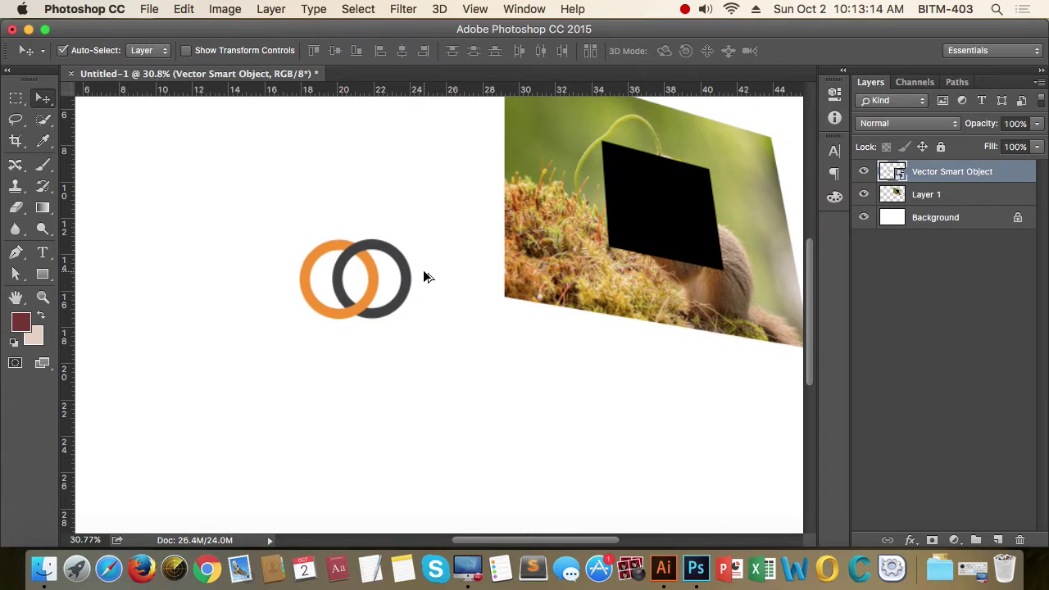
pyautogui.hscroll(-4, 434, 324)
pyautogui.moveTo(499, 286); pyautogui.dragTo(419, 244)
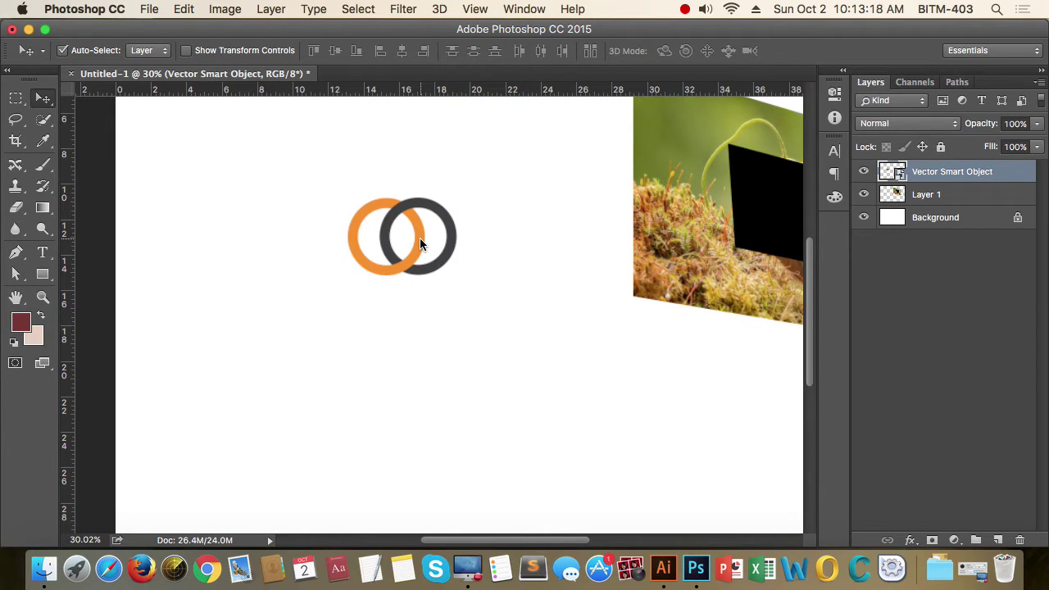
pyautogui.moveTo(419, 243)
pyautogui.mouseDown()
pyautogui.moveTo(410, 214)
pyautogui.moveTo(394, 246)
pyautogui.moveTo(427, 250)
pyautogui.mouseUp()
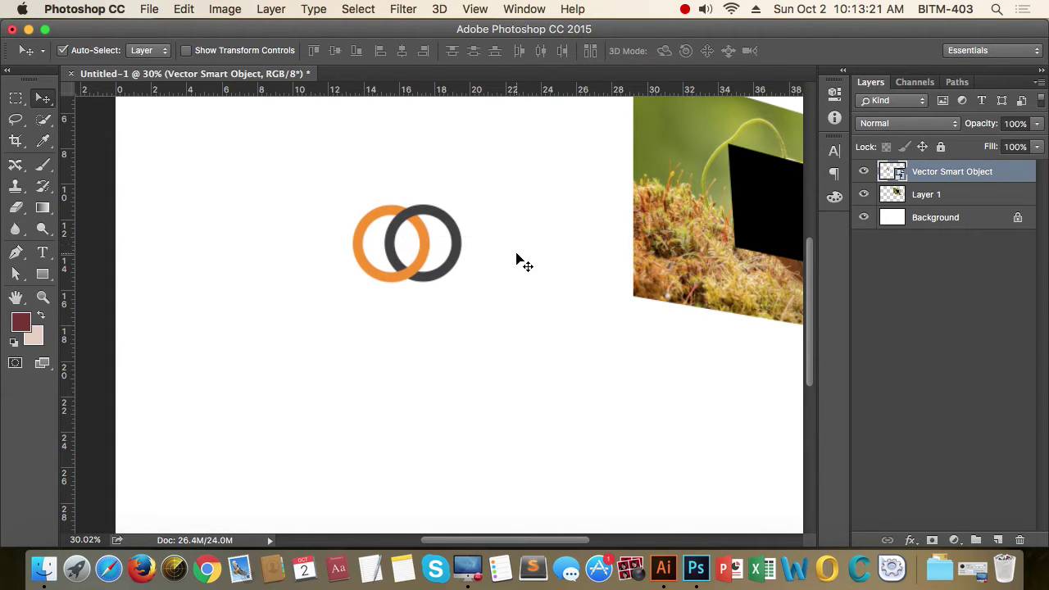
pyautogui.click(431, 209)
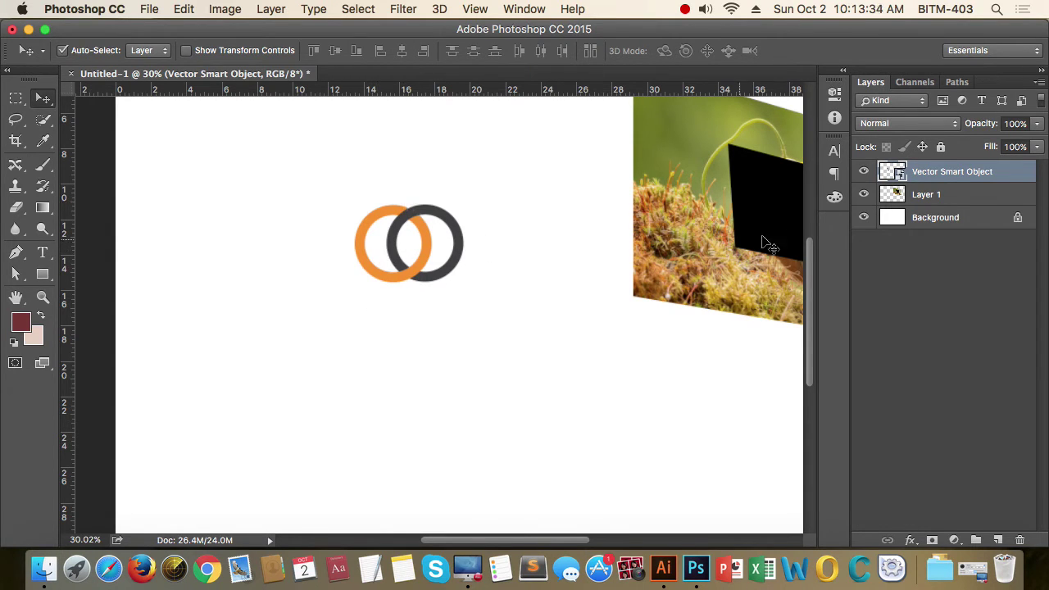
# Open the Vector Smart Object's contents in Illustrator and compare them with the original rings in Untitled-1
pyautogui.press('super+Tab')
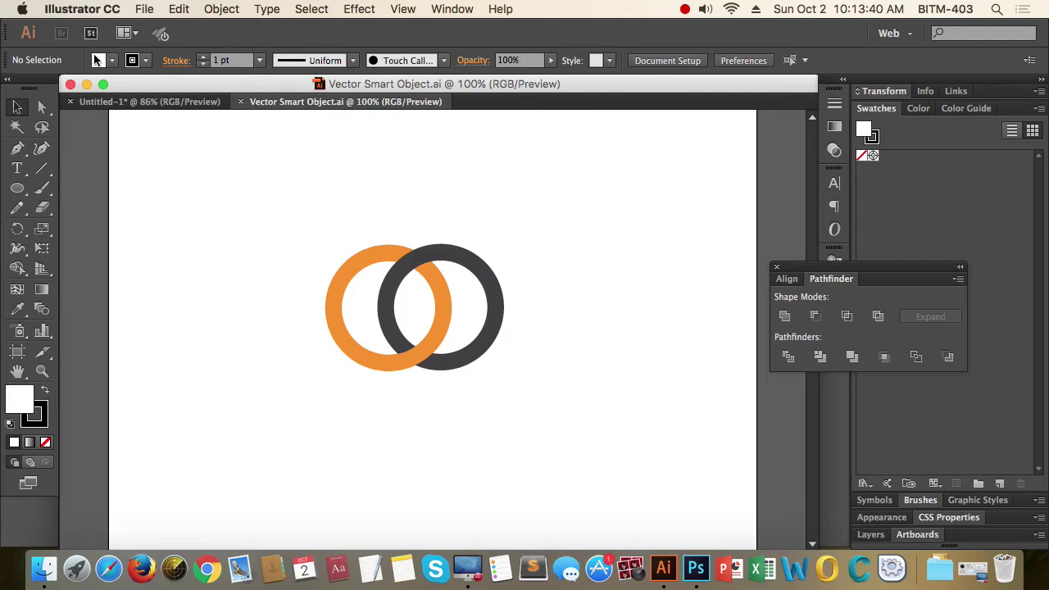
pyautogui.click(138, 102)
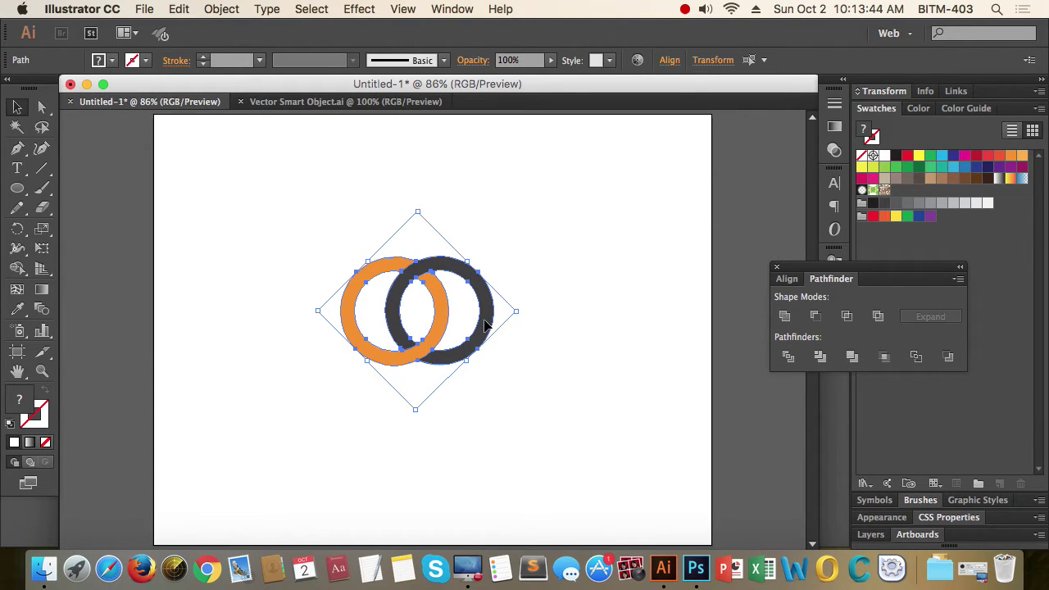
pyautogui.click(314, 102)
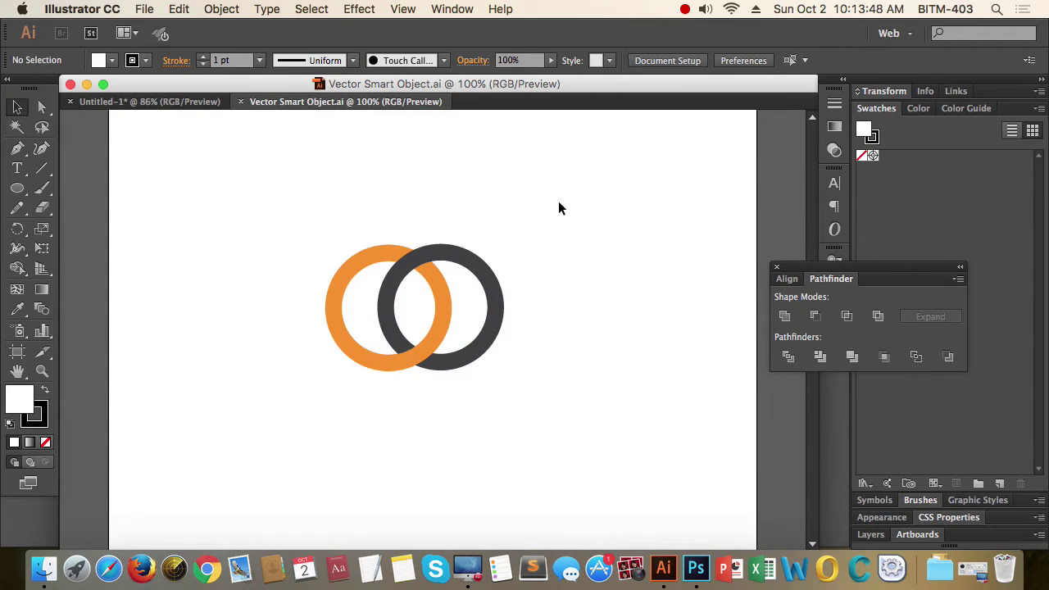
# Select the orange ring and the dark grey ring in turn in Vector Smart Object.ai to check they are separate paths
pyautogui.click(357, 270)
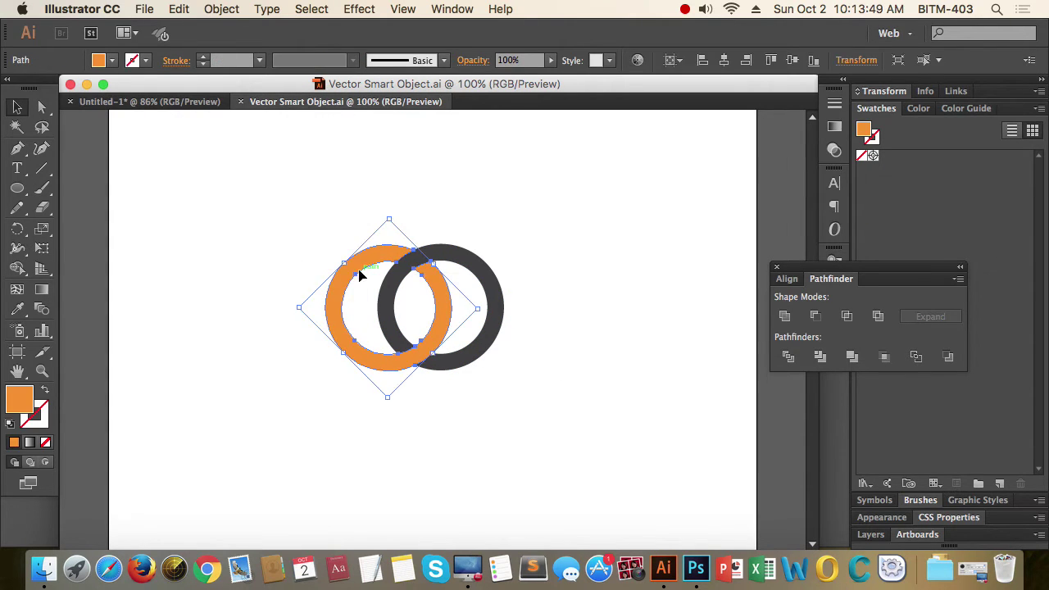
pyautogui.click(560, 304)
pyautogui.click(494, 315)
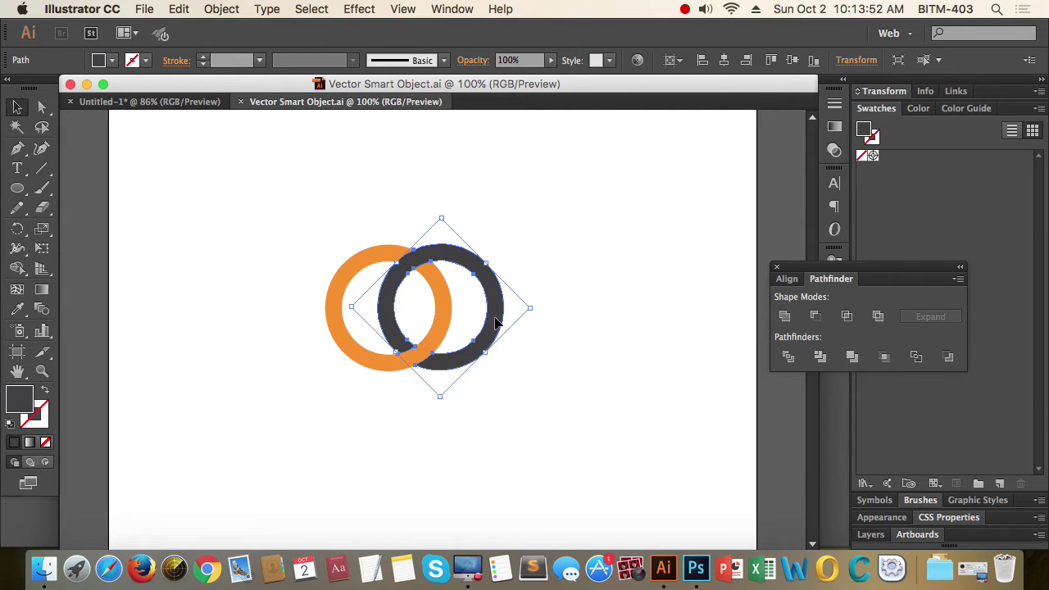
pyautogui.click(509, 351)
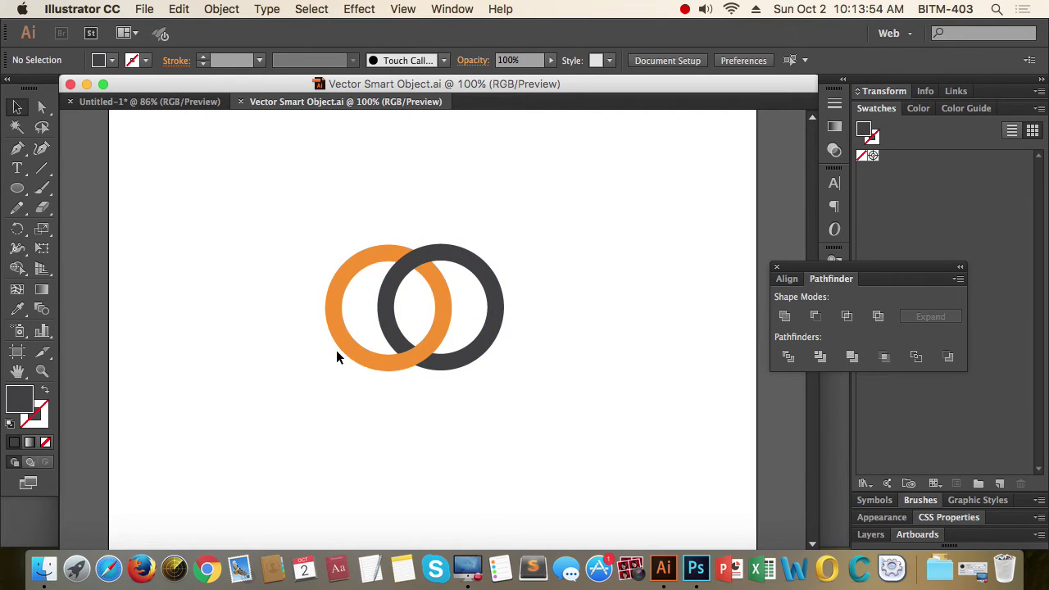
# Fill the orange ring with cyan 0bb5dd and save the Vector Smart Object.ai contents
pyautogui.click(339, 321)
pyautogui.click(112, 60)
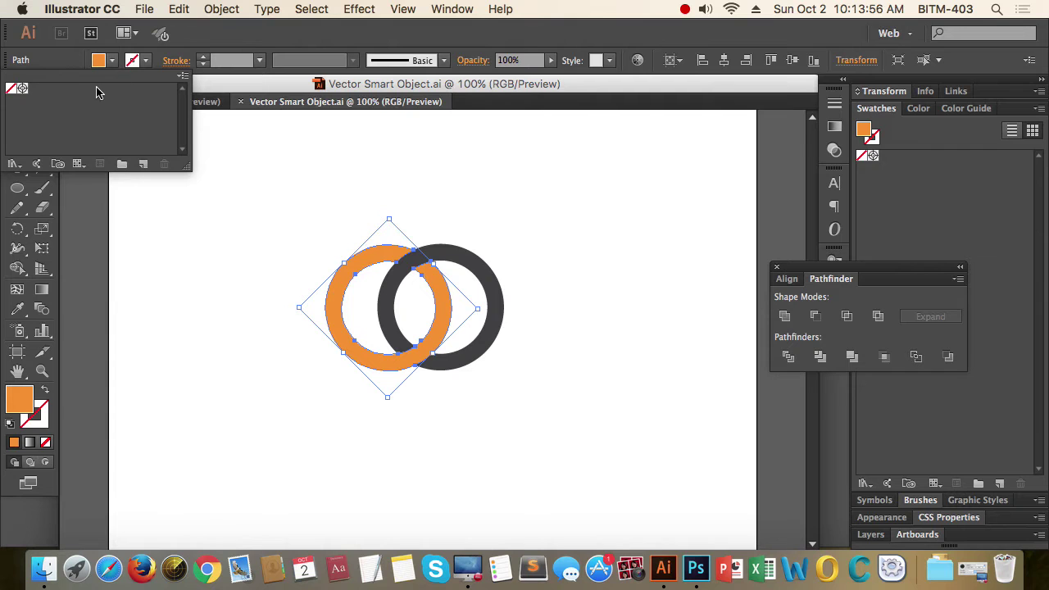
pyautogui.doubleClick(20, 399)
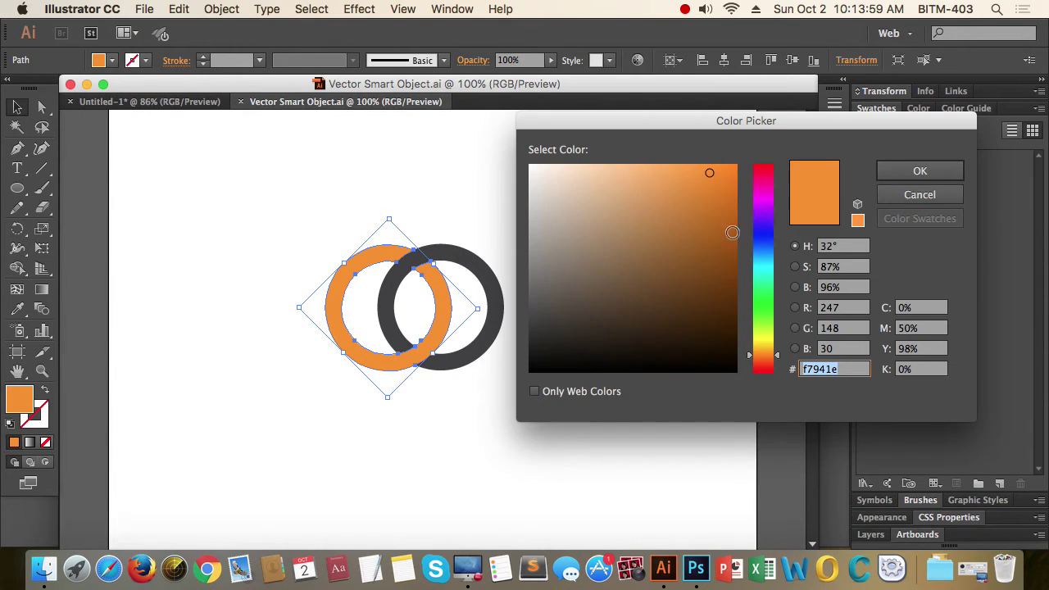
pyautogui.click(763, 261)
pyautogui.click(726, 192)
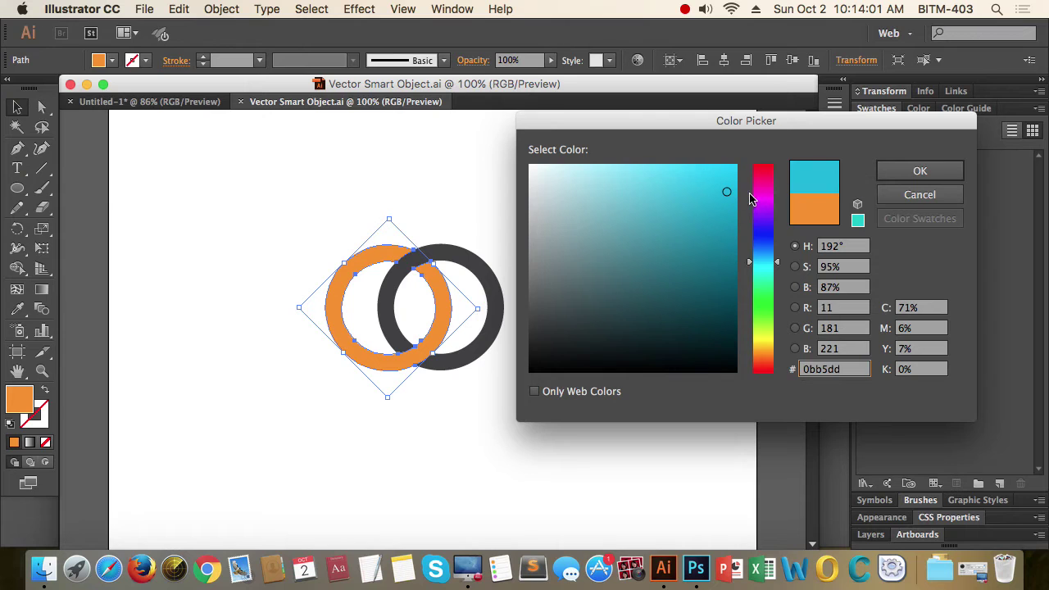
pyautogui.click(886, 172)
pyautogui.click(677, 328)
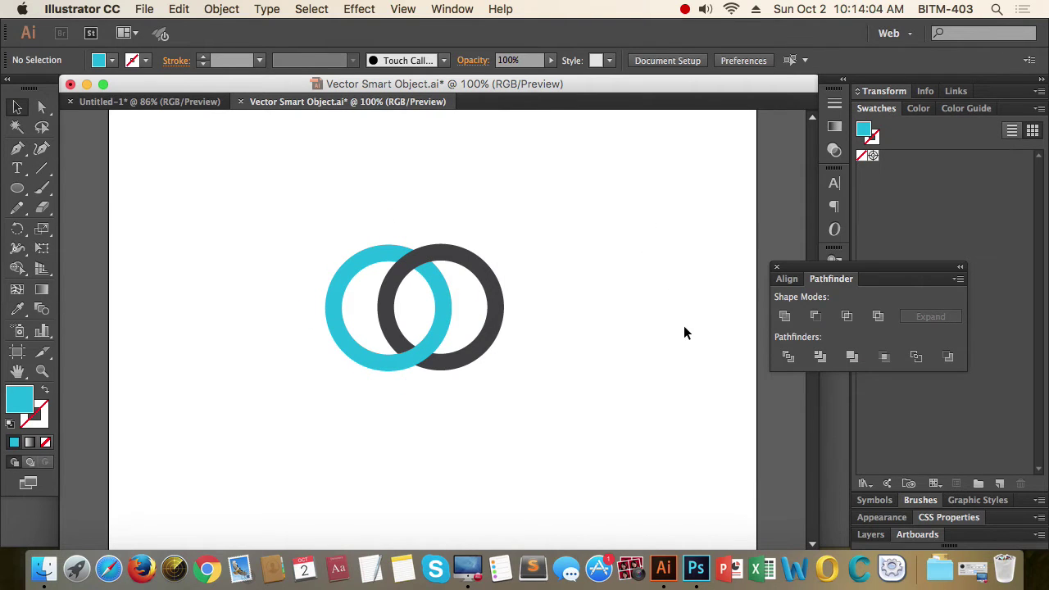
pyautogui.press('super+s')
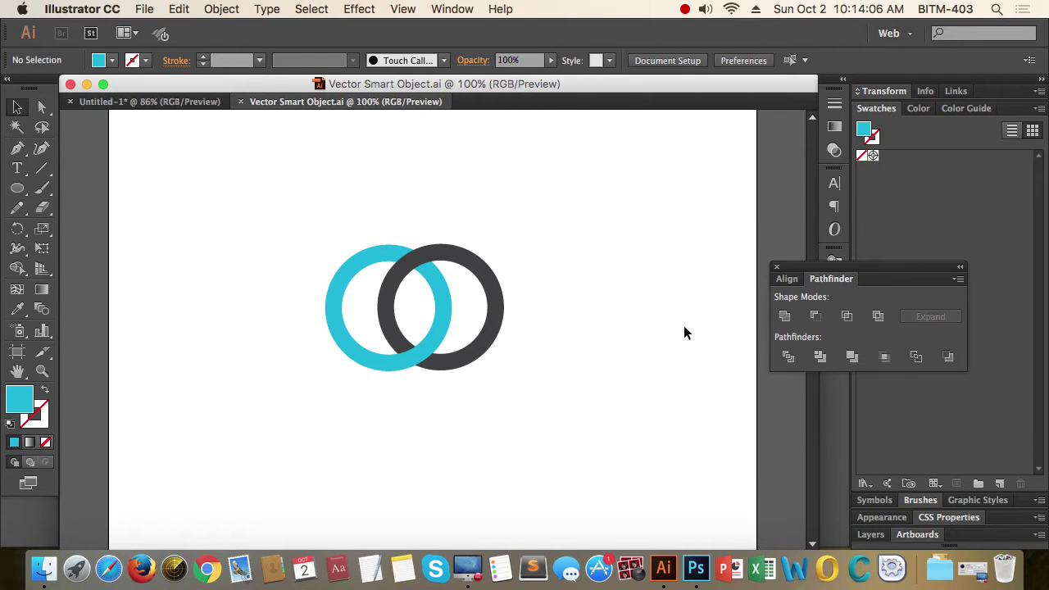
# Switch to Photoshop, move the recoloured rings slightly down, and compare them with the contents in Illustrator
pyautogui.press('super+Tab')
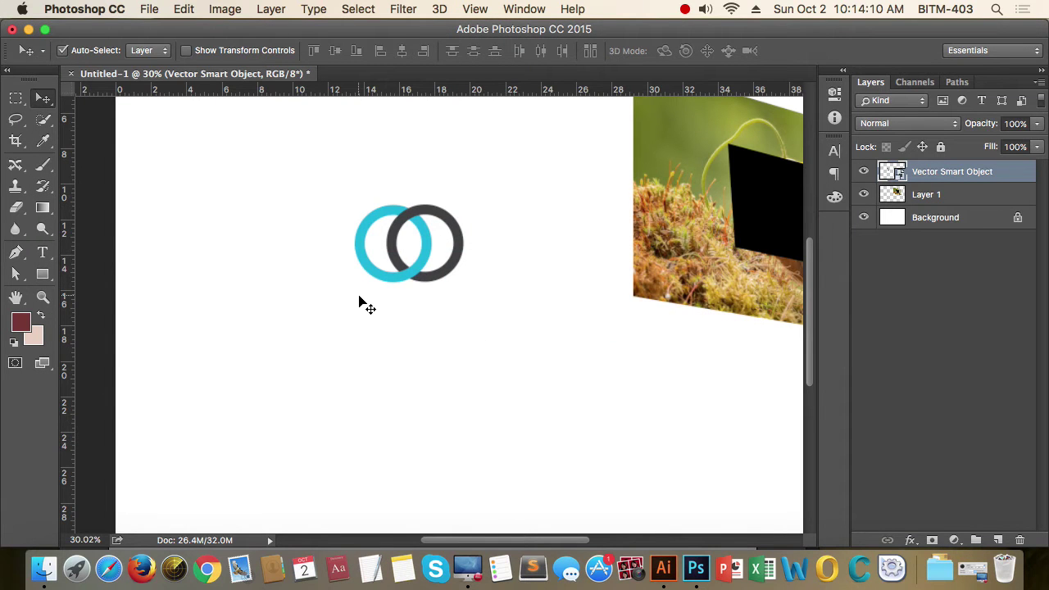
pyautogui.moveTo(418, 279); pyautogui.dragTo(426, 303)
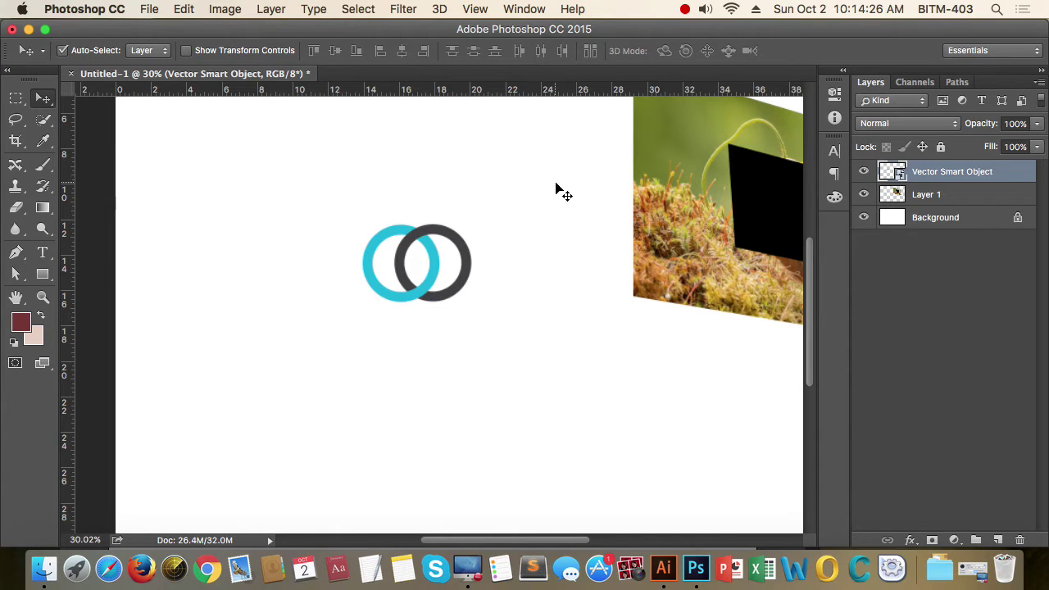
pyautogui.press('super+Tab')
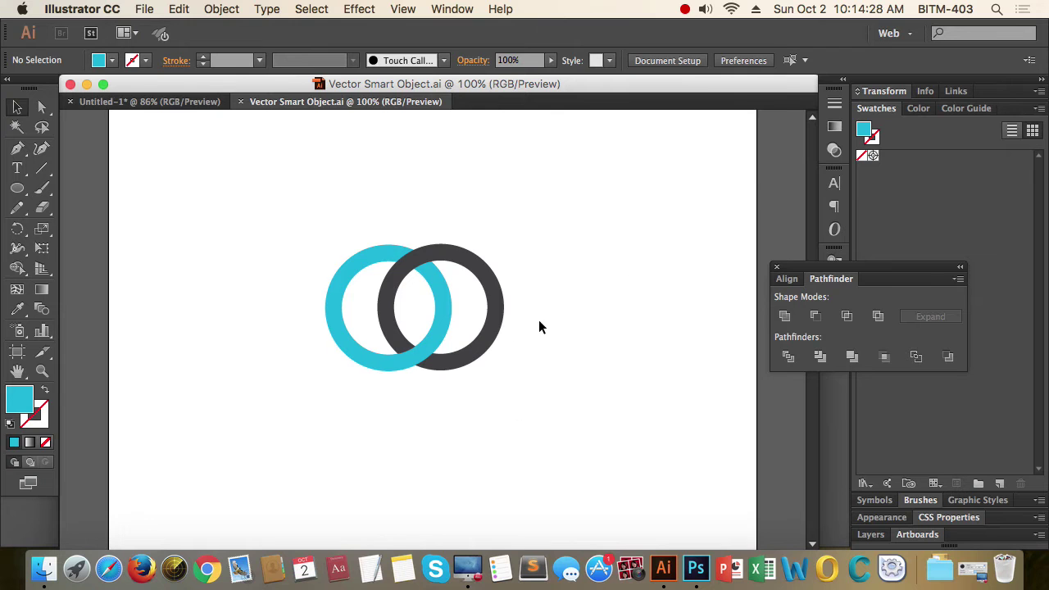
pyautogui.press('super+Tab')
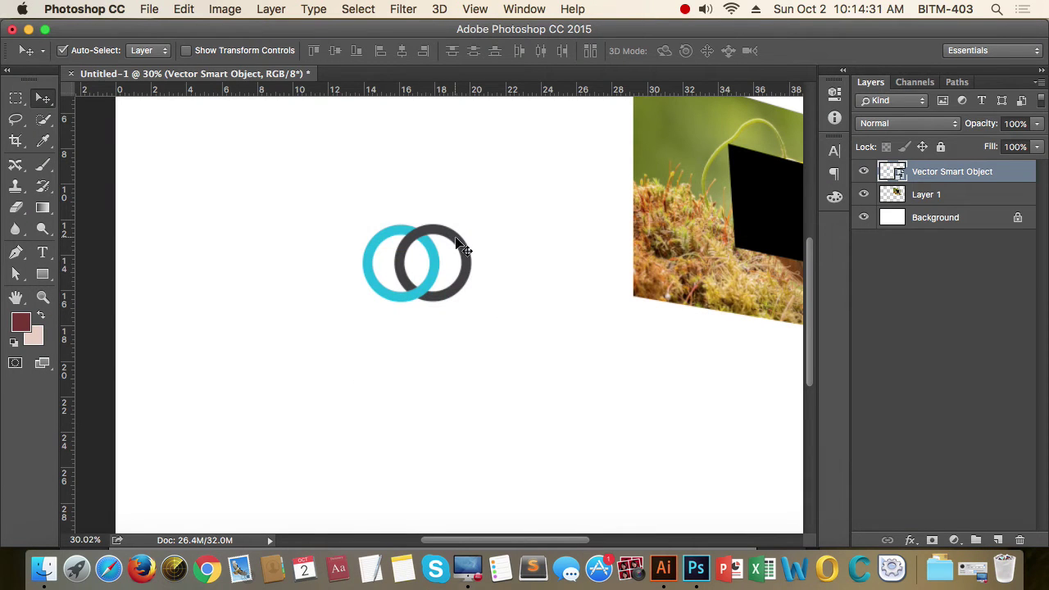
# Reposition the rings smart object several times on the blank canvas beside the photo
pyautogui.moveTo(464, 246); pyautogui.dragTo(519, 245)
pyautogui.scroll(-5, 513, 274)
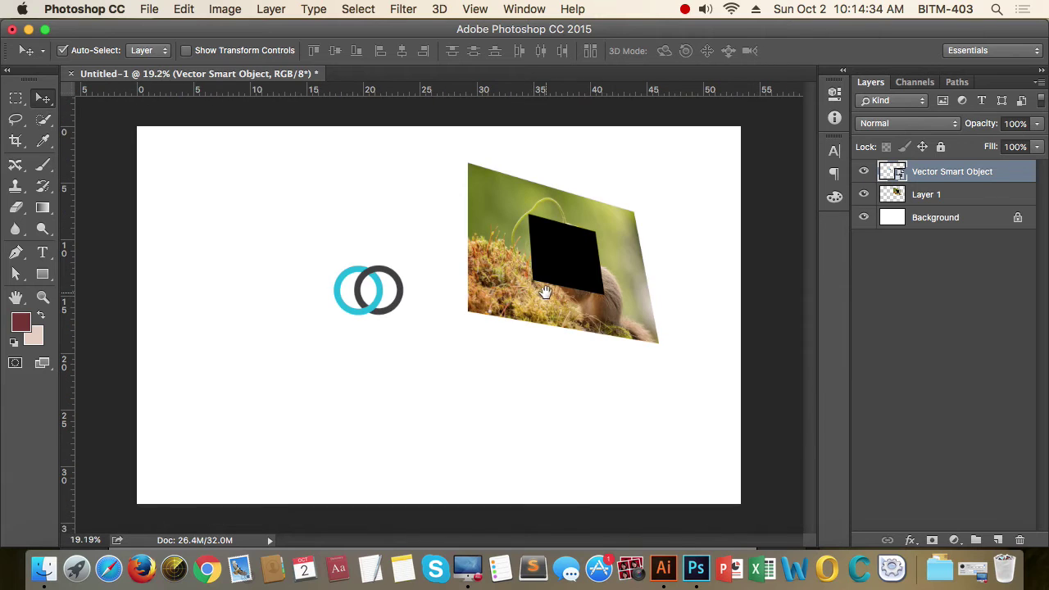
pyautogui.scroll(3, 375, 287)
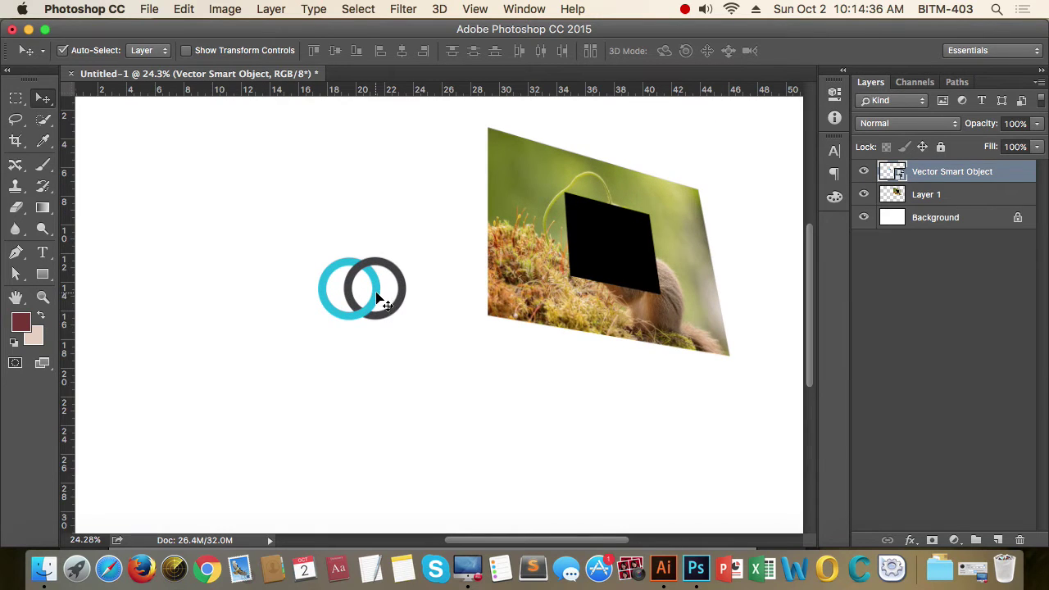
pyautogui.moveTo(377, 297); pyautogui.dragTo(339, 238)
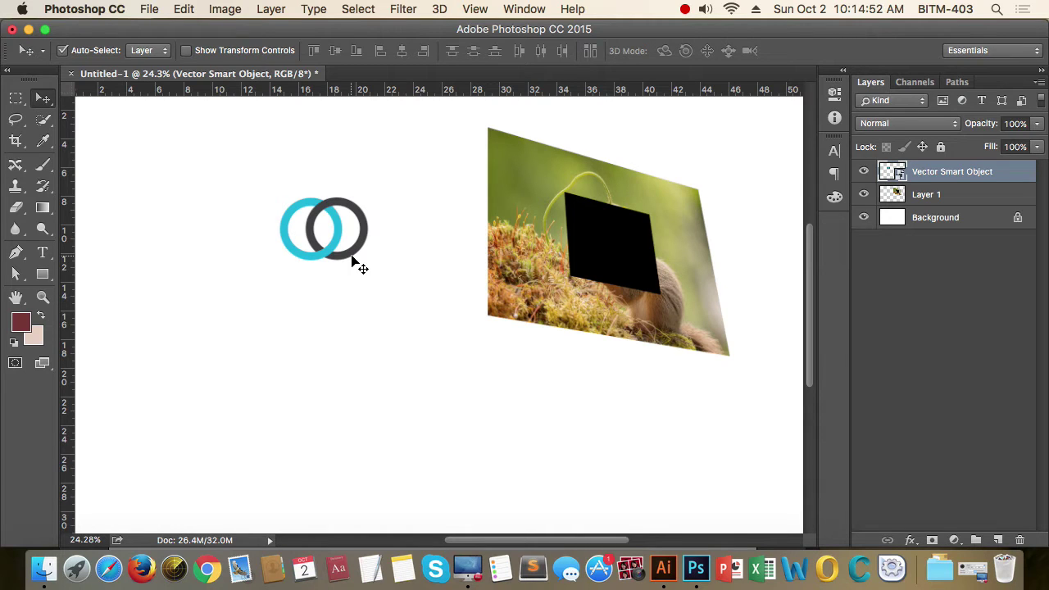
pyautogui.moveTo(327, 214); pyautogui.dragTo(356, 194)
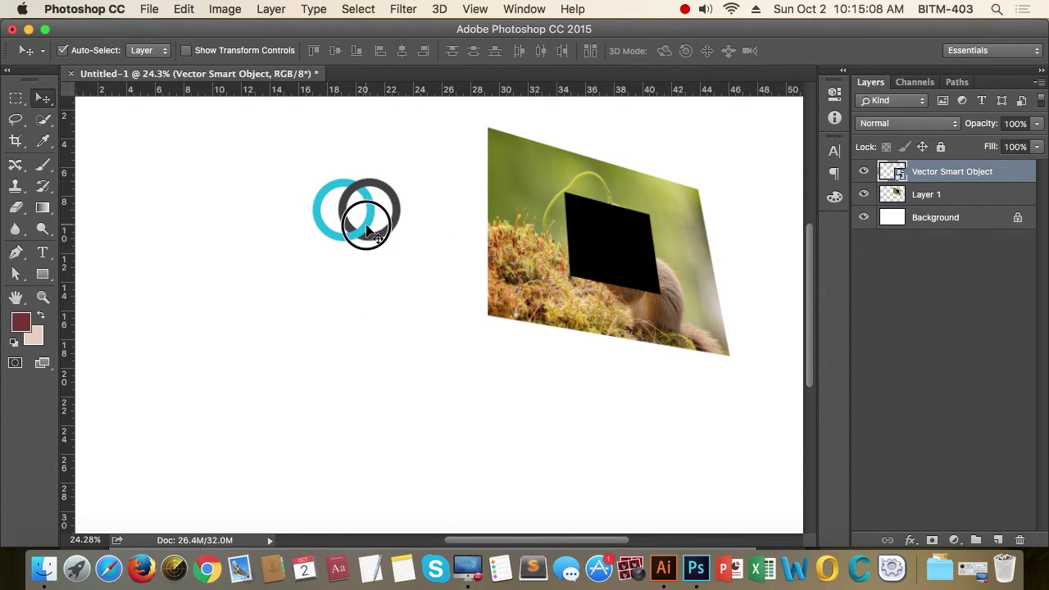
pyautogui.moveTo(351, 218); pyautogui.dragTo(371, 297)
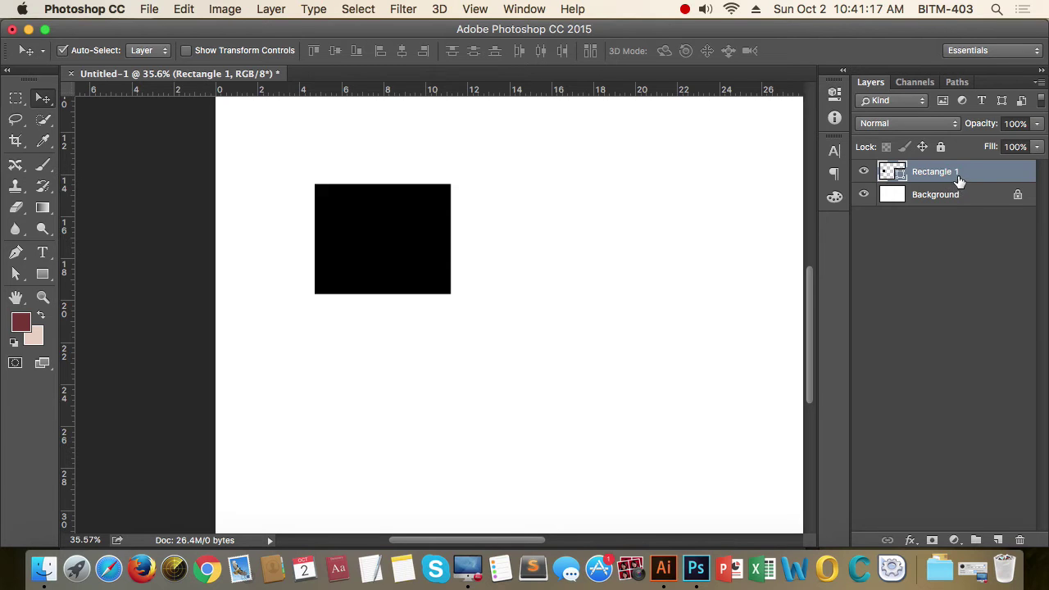
# Convert the Rectangle 1 shape layer to a smart object and move it up and to the left on the canvas
pyautogui.rightClick(958, 181)
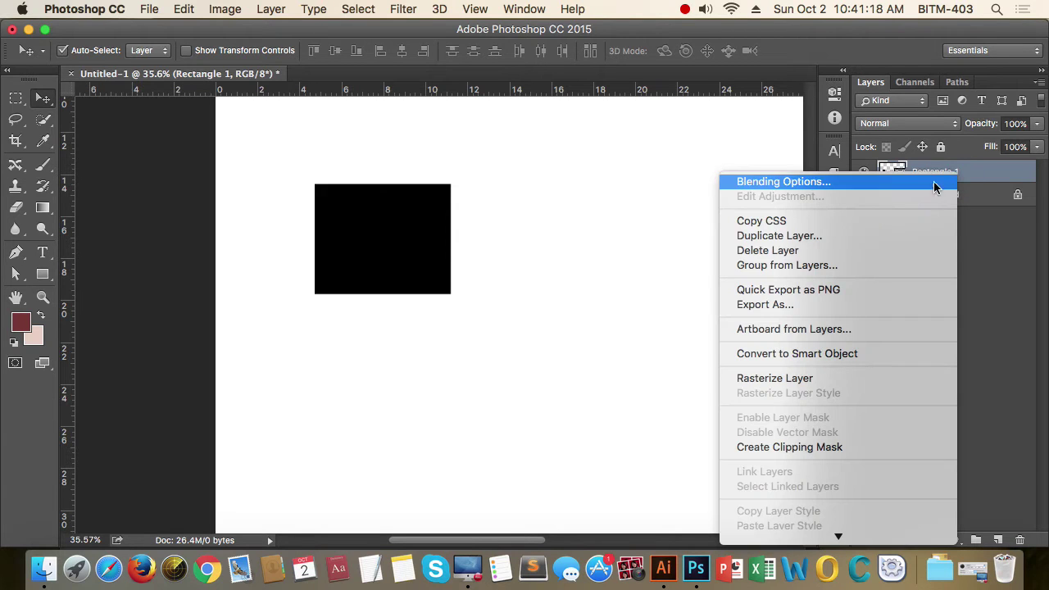
pyautogui.click(804, 355)
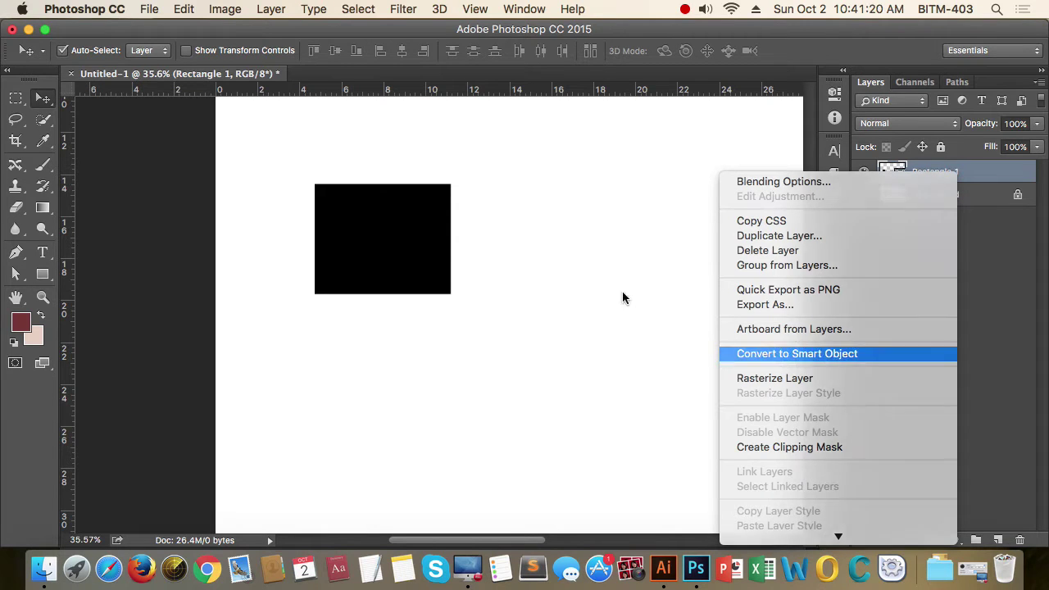
pyautogui.moveTo(410, 243); pyautogui.dragTo(370, 199)
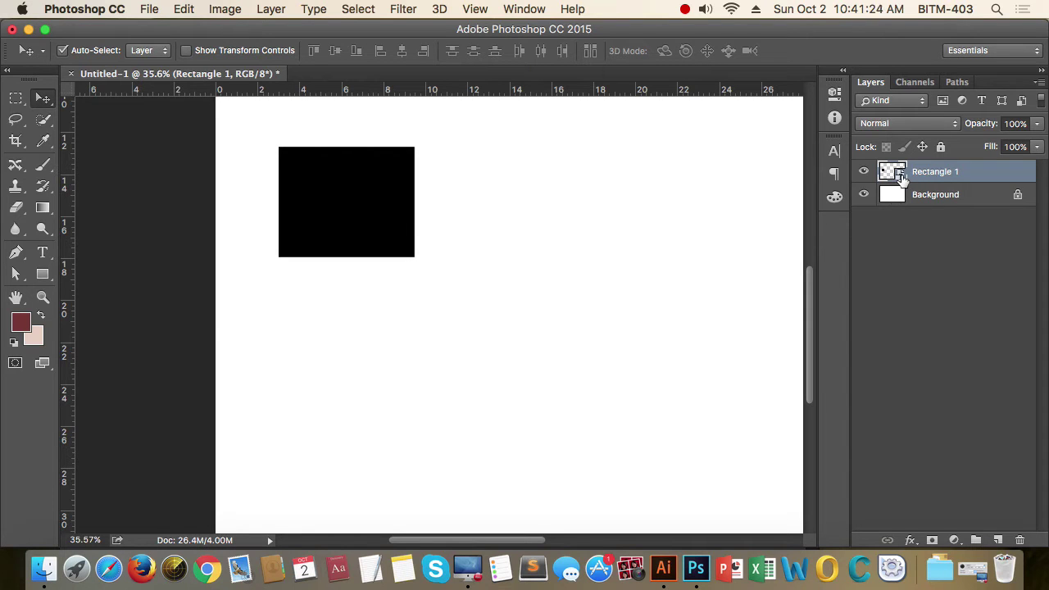
# Open the Rectangle 1 smart object's contents, fill the rectangle with bright green, and save Rectangle 1.psb
pyautogui.doubleClick(898, 176)
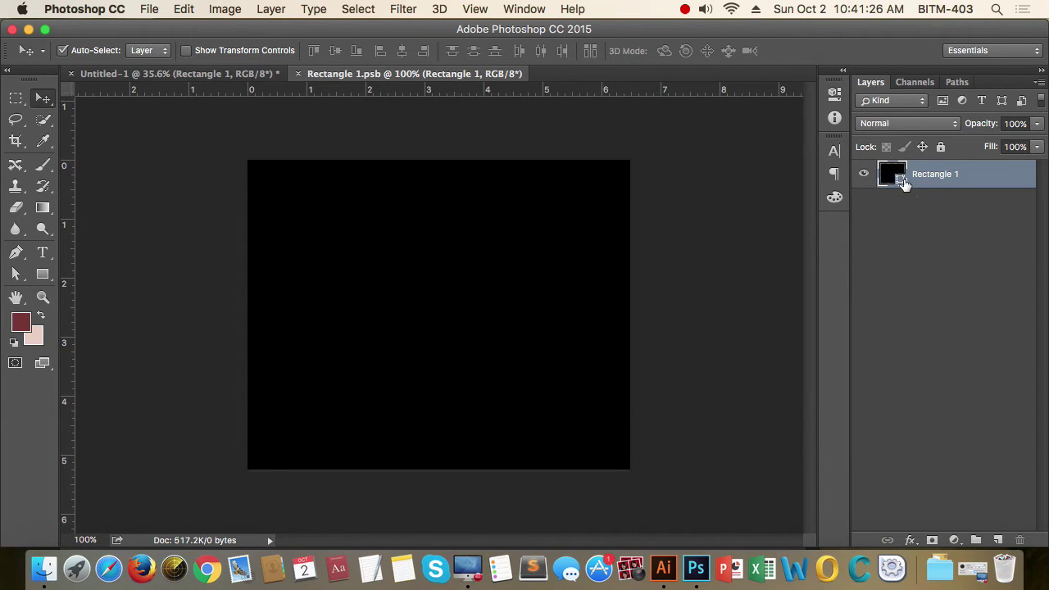
pyautogui.doubleClick(902, 180)
pyautogui.click(525, 169)
pyautogui.click(856, 121)
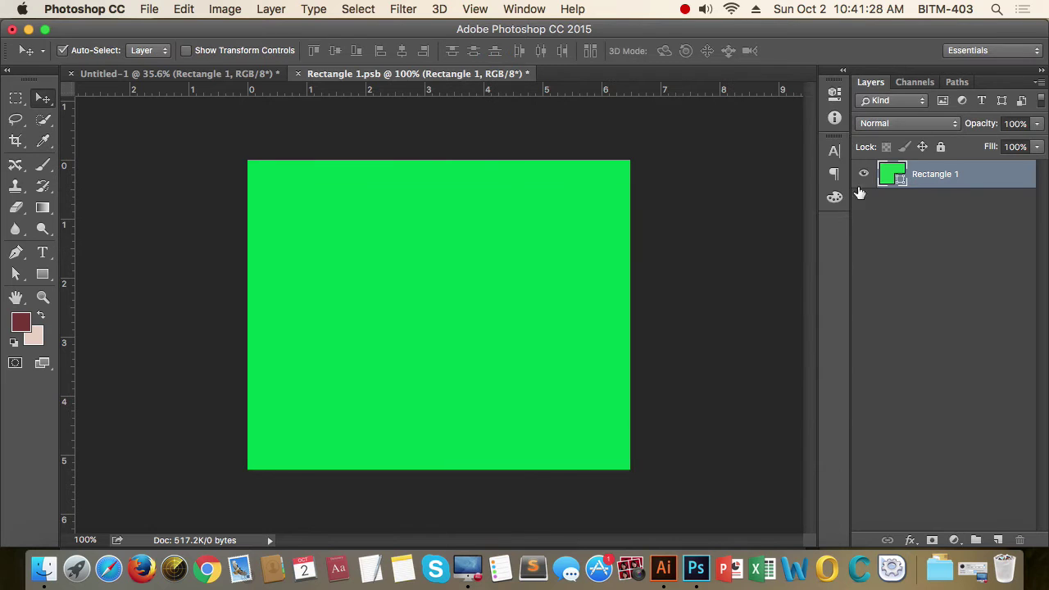
pyautogui.press('super+s')
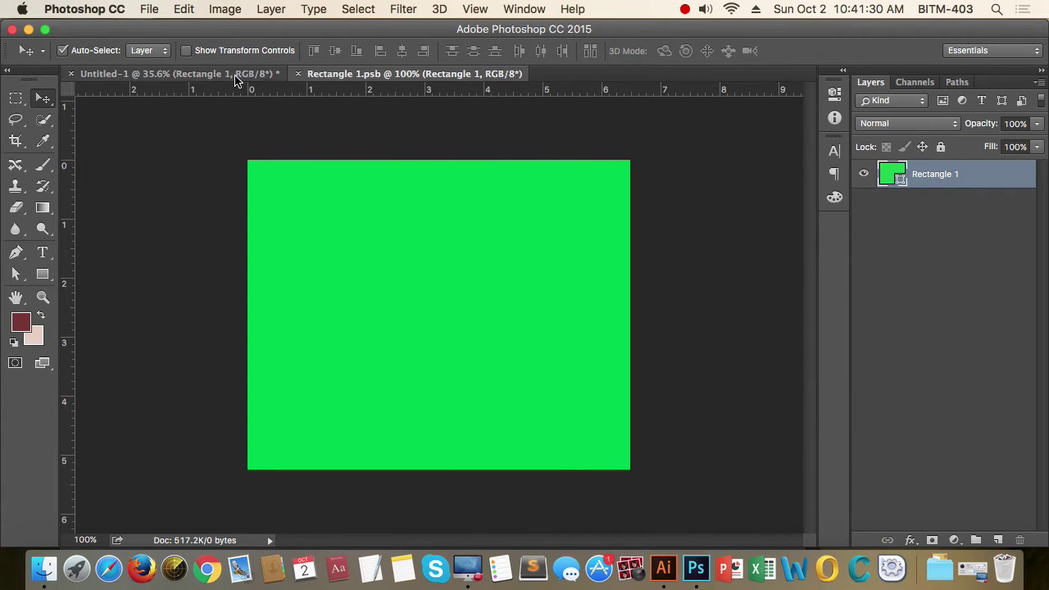
# Return to Untitled-1 and make four copies of the green rectangle smart object, spread across the canvas
pyautogui.click(237, 77)
pyautogui.moveTo(228, 199); pyautogui.dragTo(233, 190)
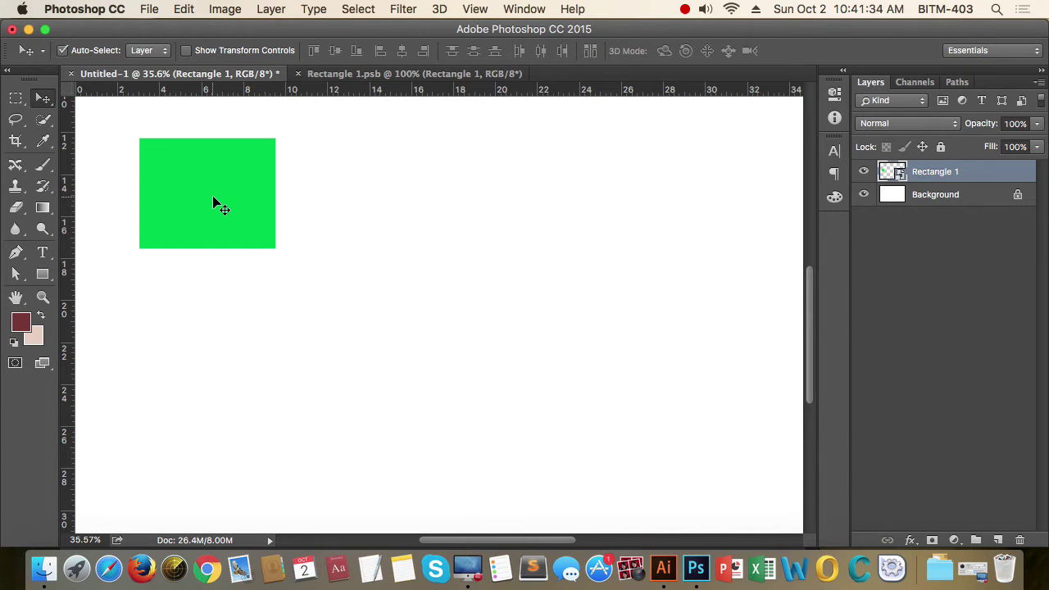
pyautogui.moveTo(192, 183); pyautogui.dragTo(472, 229)
pyautogui.moveTo(511, 263); pyautogui.dragTo(500, 435)
pyautogui.moveTo(282, 400); pyautogui.dragTo(243, 398)
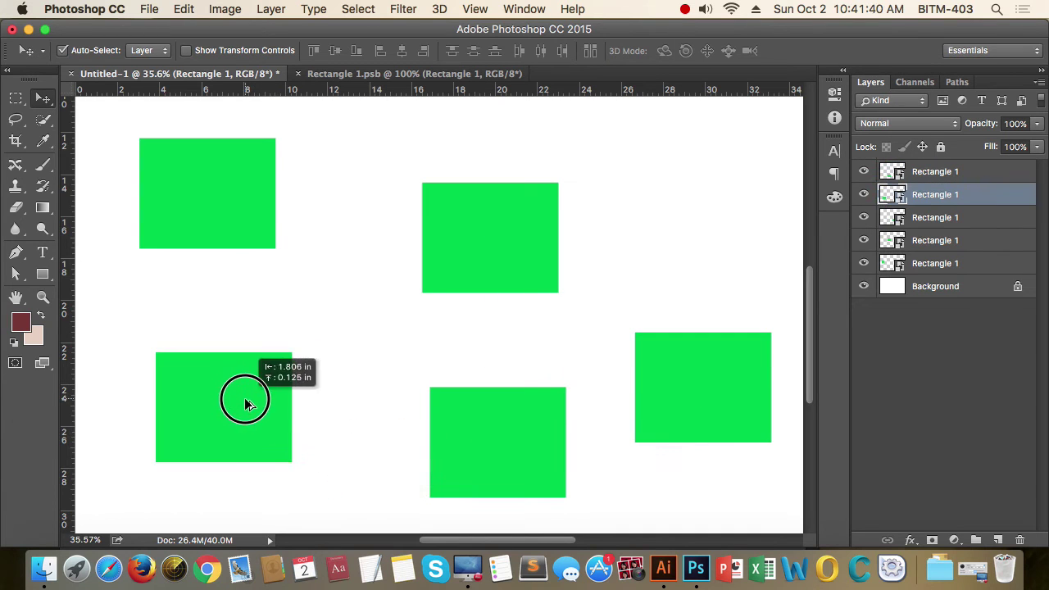
# Move the upper-middle rectangle up and right, and shift the upper-left rectangle slightly right to line up with the one below
pyautogui.click(461, 268)
pyautogui.moveTo(461, 268); pyautogui.dragTo(489, 244)
pyautogui.moveTo(251, 216); pyautogui.dragTo(267, 218)
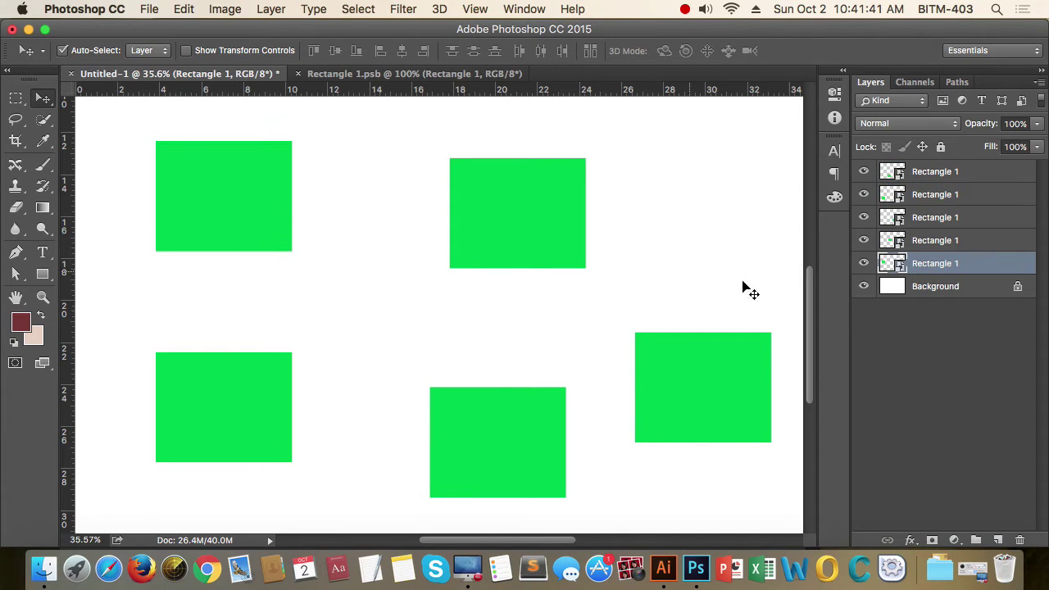
# Select only the upper-left rectangle's layer and close the Rectangle 1.psb document
pyautogui.click(932, 378)
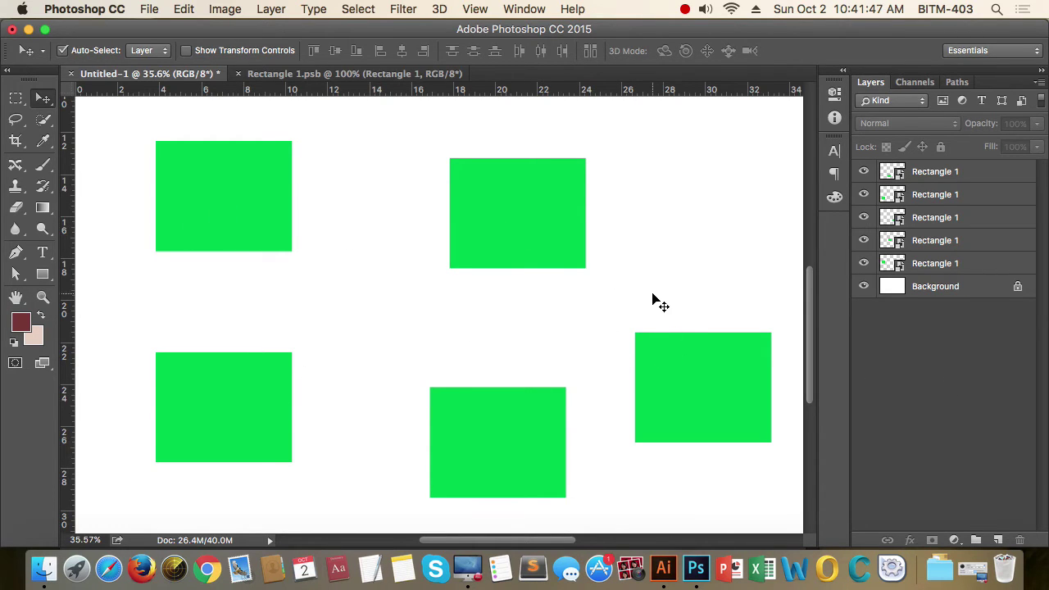
pyautogui.click(222, 199)
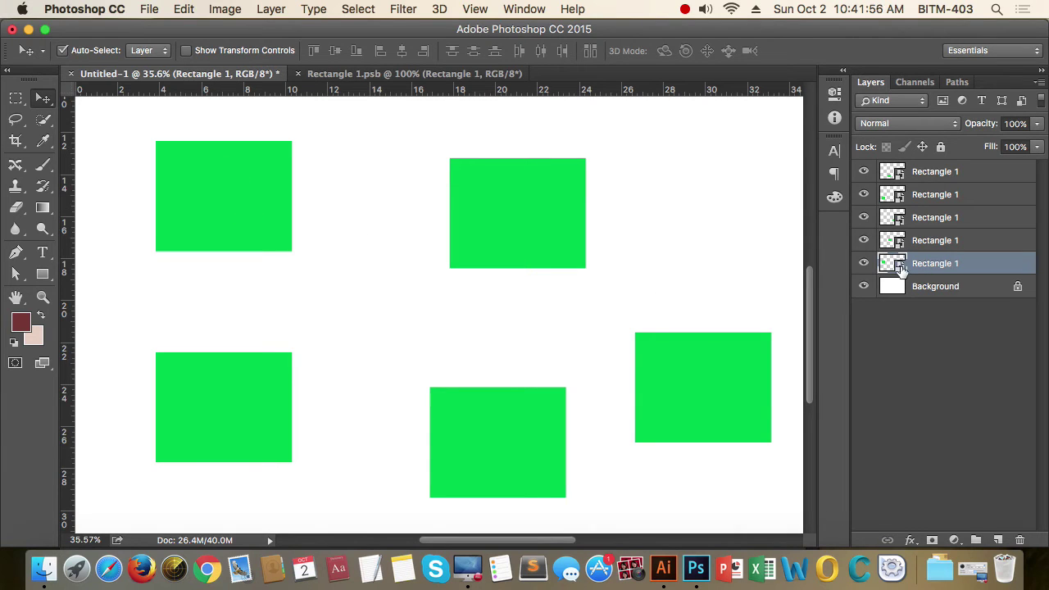
pyautogui.click(298, 73)
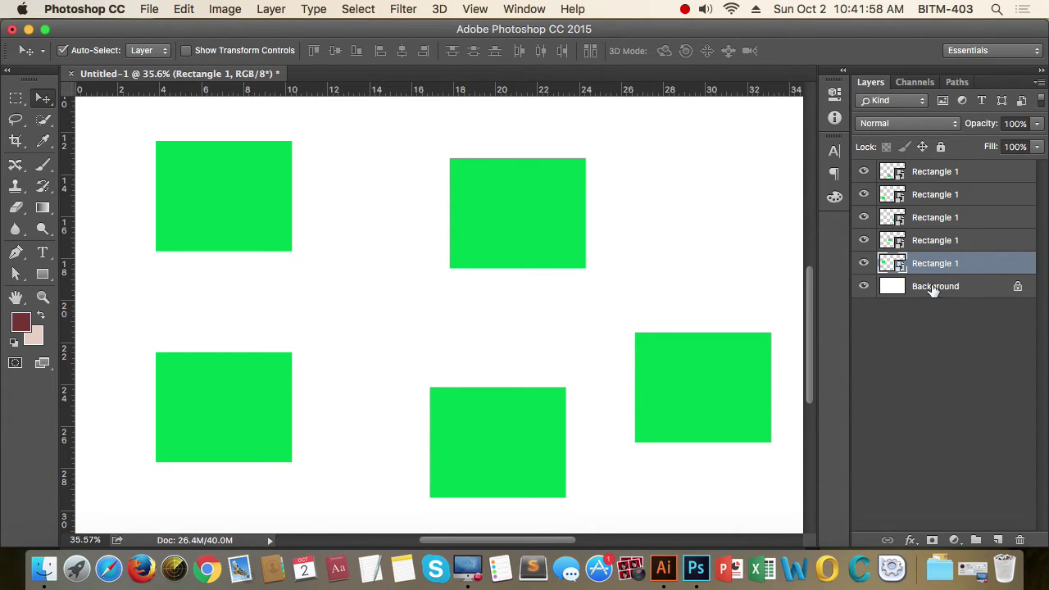
# Reopen the selected smart object's contents, fill the rectangle with blue 0005ff, save, and return to Untitled-1
pyautogui.doubleClick(893, 262)
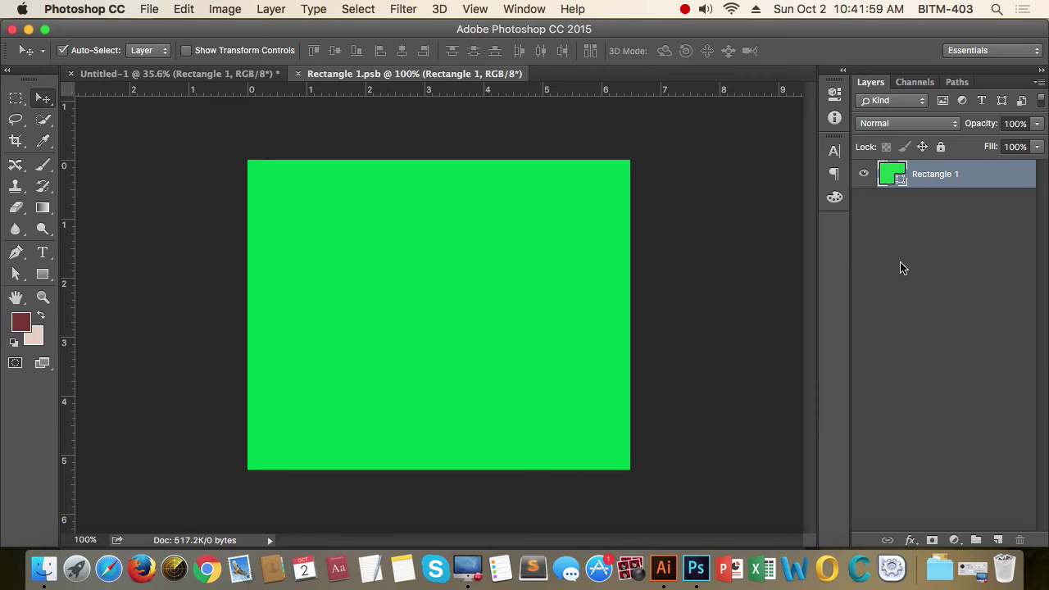
pyautogui.doubleClick(903, 182)
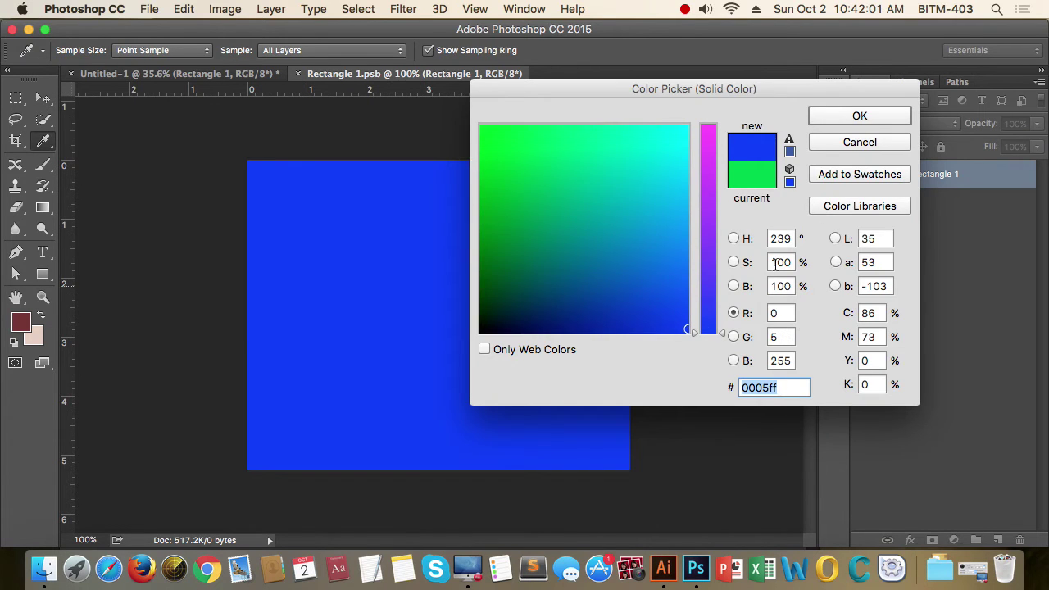
pyautogui.click(856, 120)
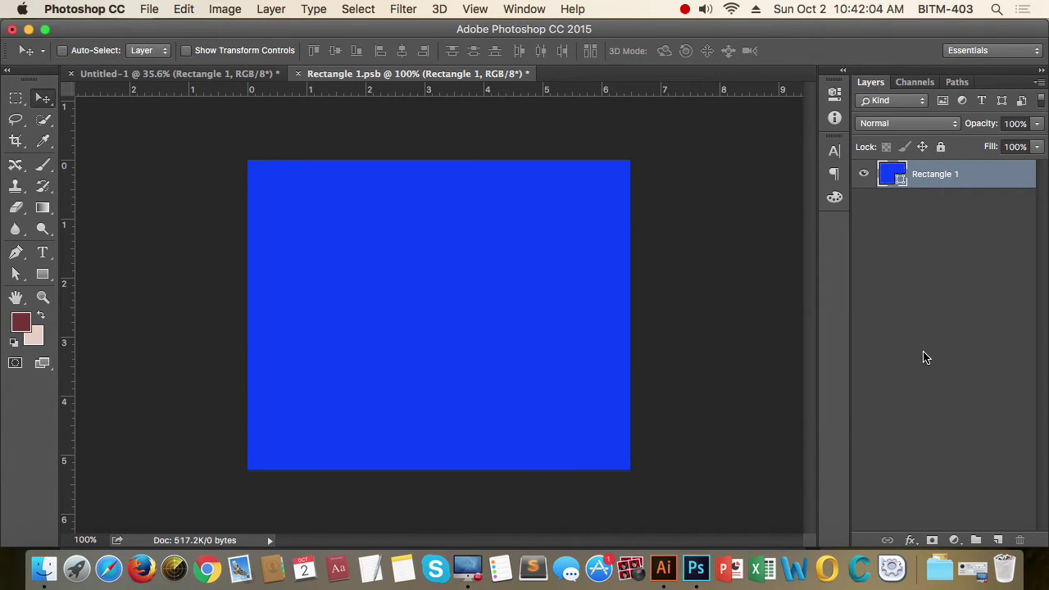
pyautogui.press('super+s')
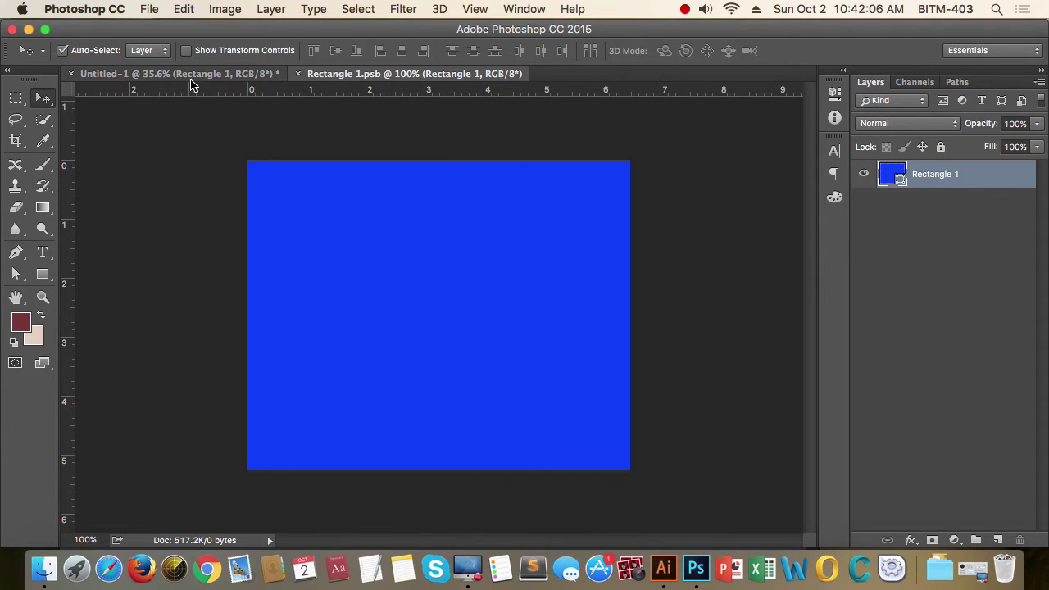
pyautogui.click(189, 73)
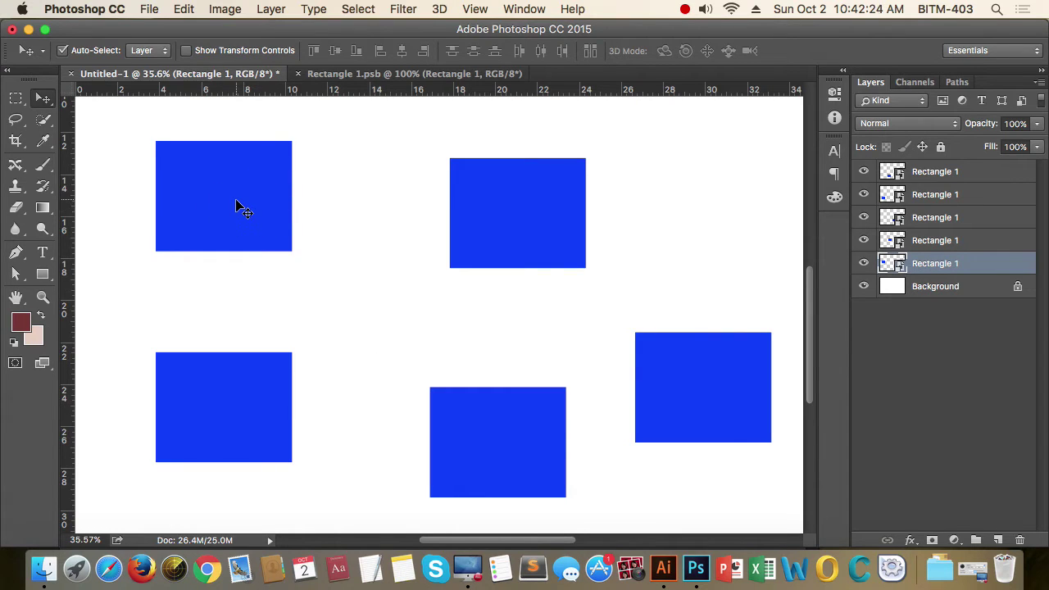
# Delete all rectangle smart objects except the lower-middle one, and move that one to the upper-left part of the canvas
pyautogui.keyDown('shift'); pyautogui.click(945, 205); pyautogui.keyUp('shift')
pyautogui.press('Delete')
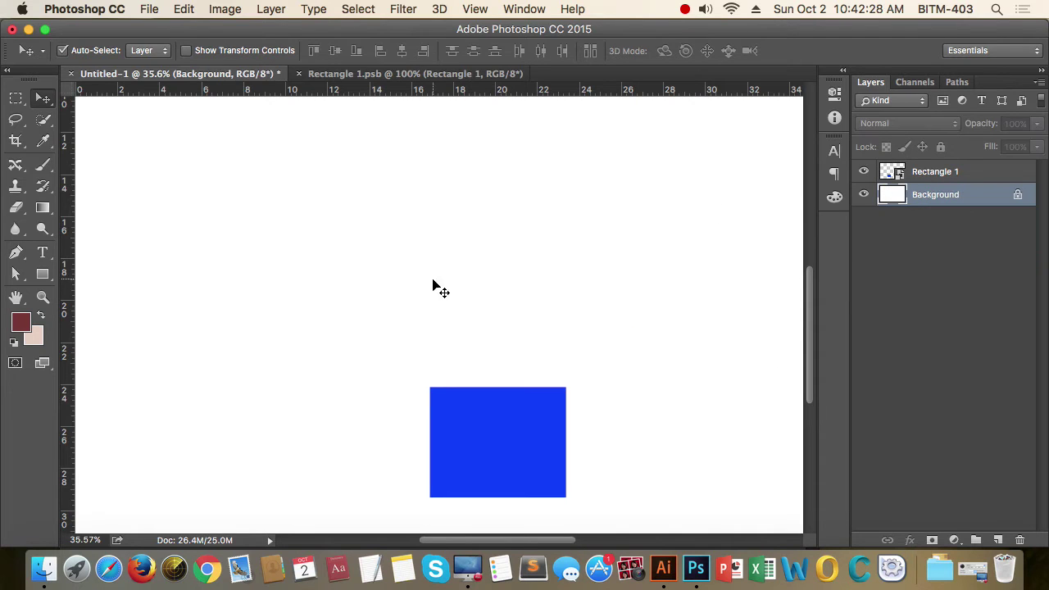
pyautogui.moveTo(471, 421); pyautogui.dragTo(298, 215)
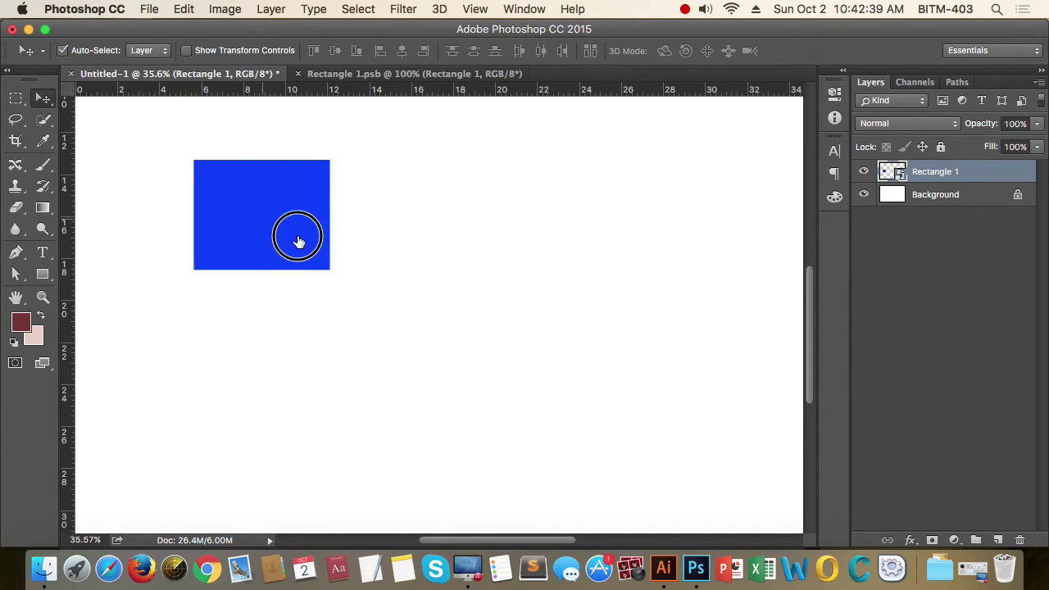
pyautogui.moveTo(298, 241); pyautogui.dragTo(328, 245)
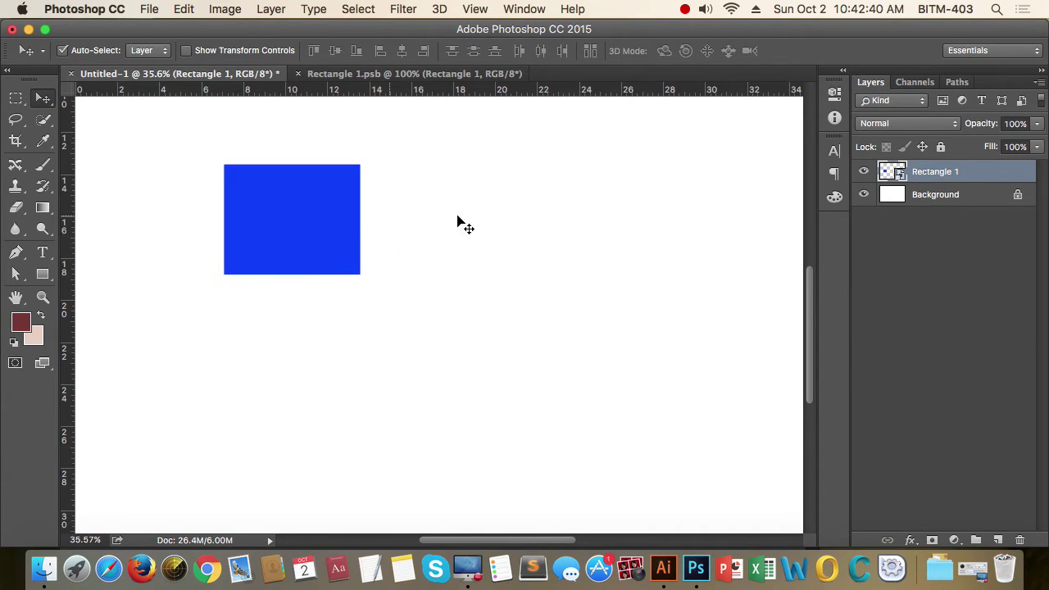
# Create an independent copy of the rectangle smart object, move it to the lower right, nudge the original up-left, and close Rectangle 1.psb
pyautogui.rightClick(967, 177)
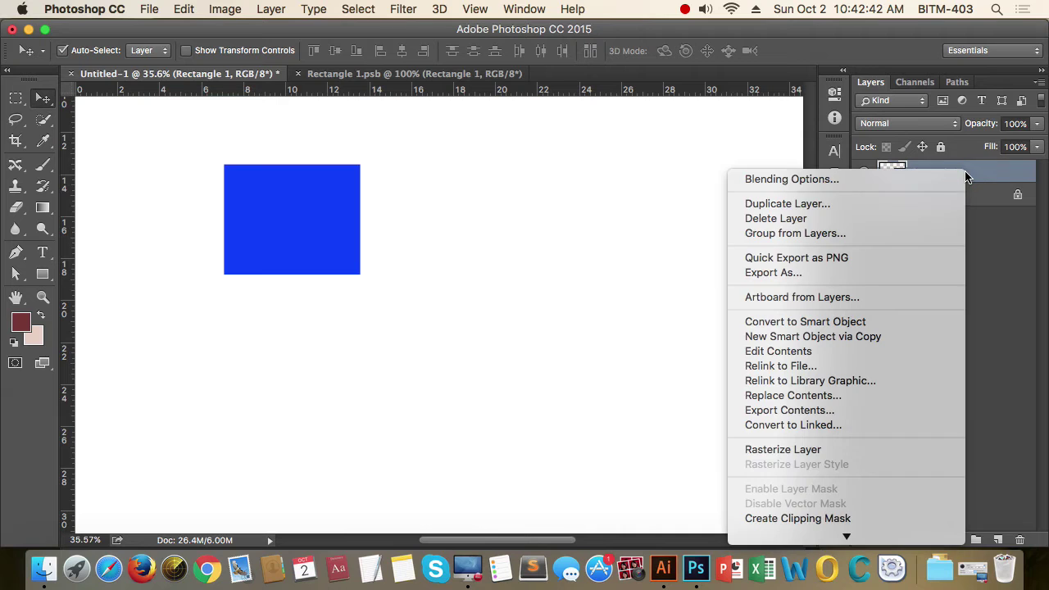
pyautogui.click(842, 336)
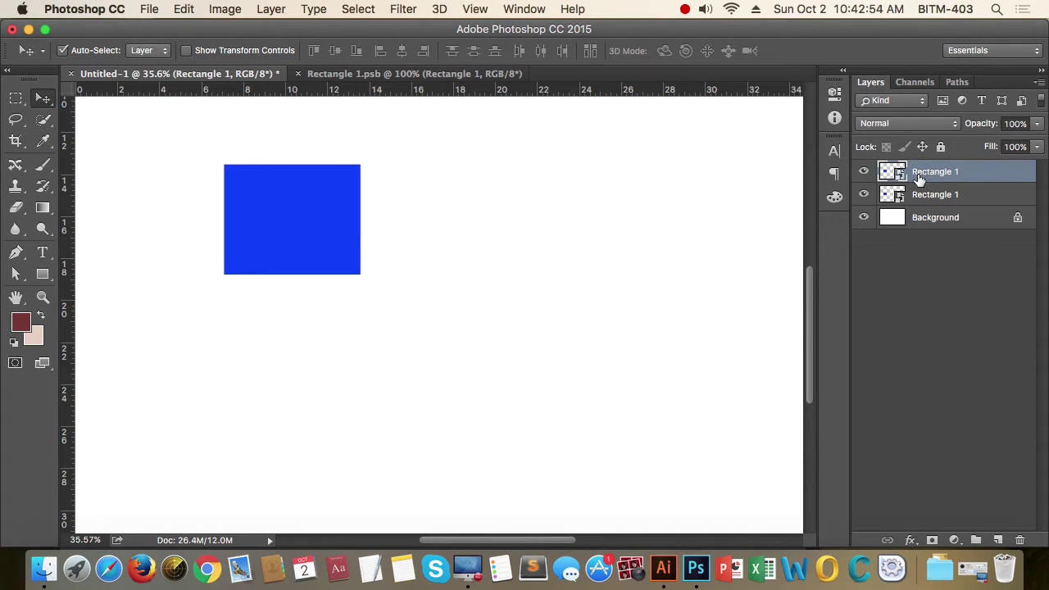
pyautogui.moveTo(323, 230); pyautogui.dragTo(287, 223)
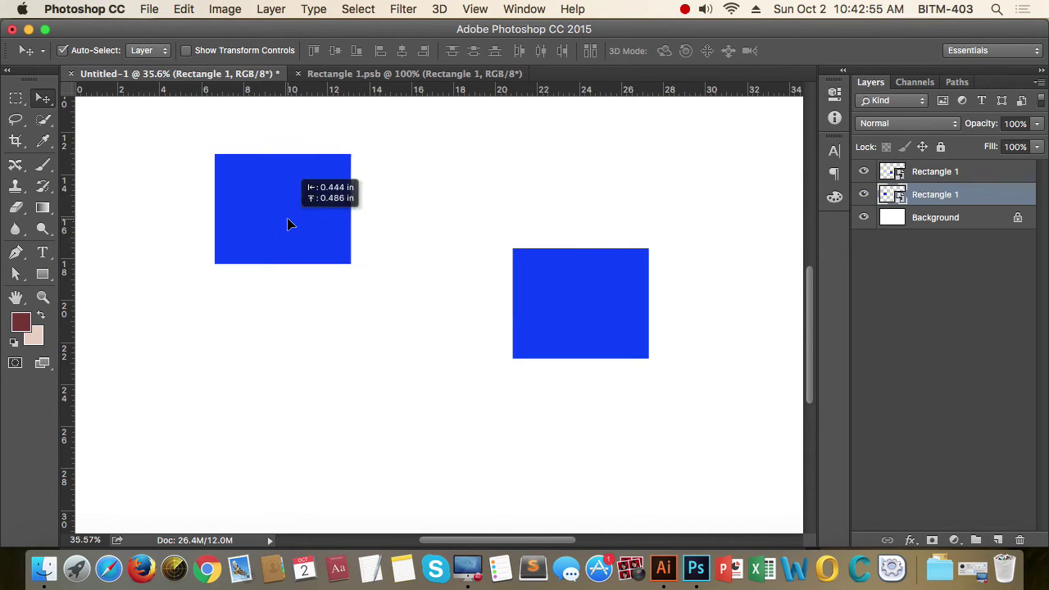
pyautogui.click(298, 74)
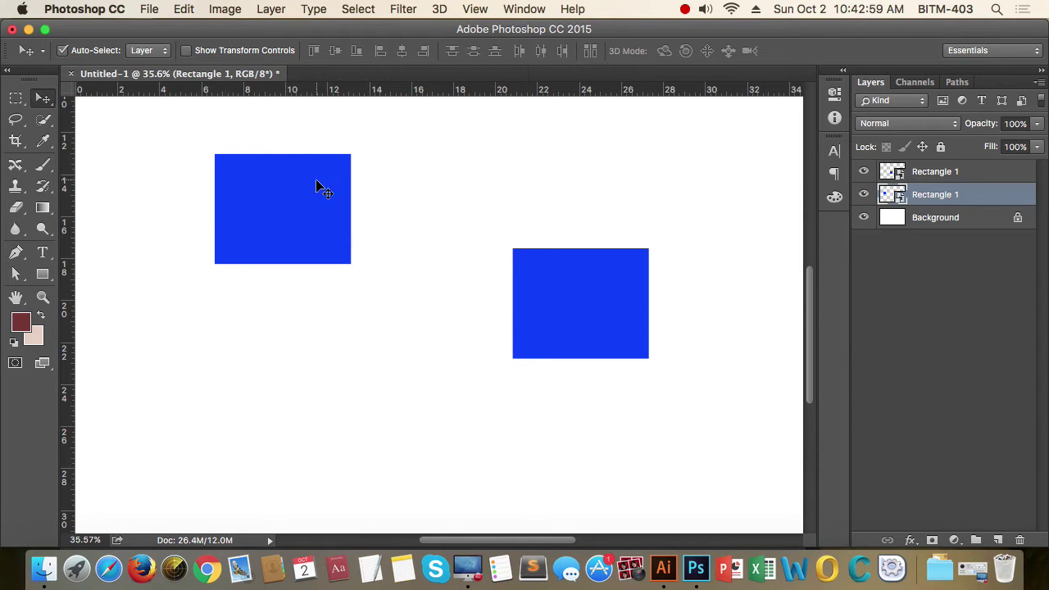
# Open the upper-left smart object's contents, fill the rectangle with magenta d514cf, save, and return to Untitled-1
pyautogui.doubleClick(892, 194)
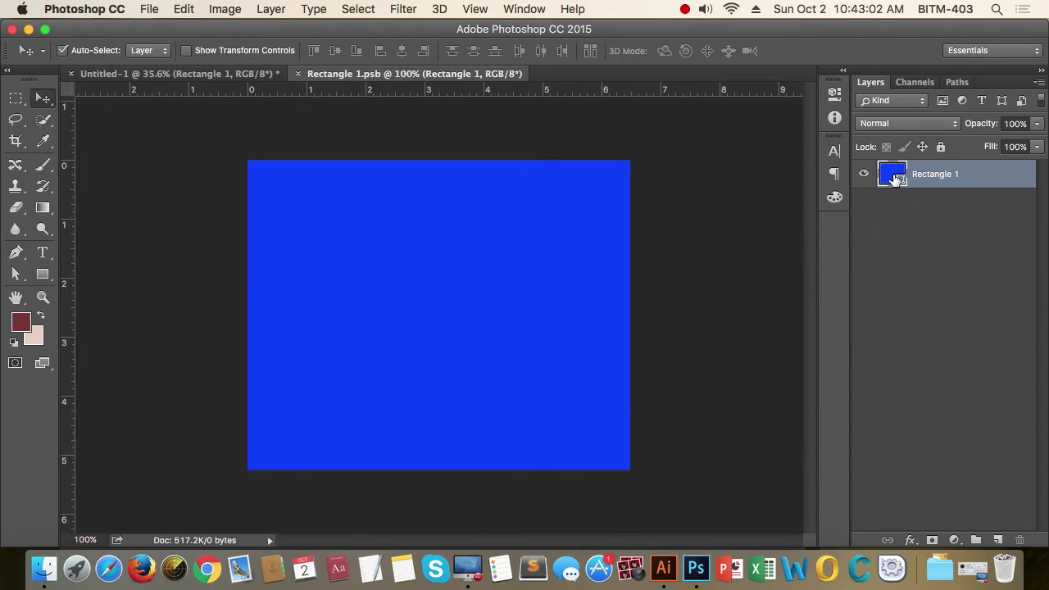
pyautogui.doubleClick(889, 176)
pyautogui.click(708, 157)
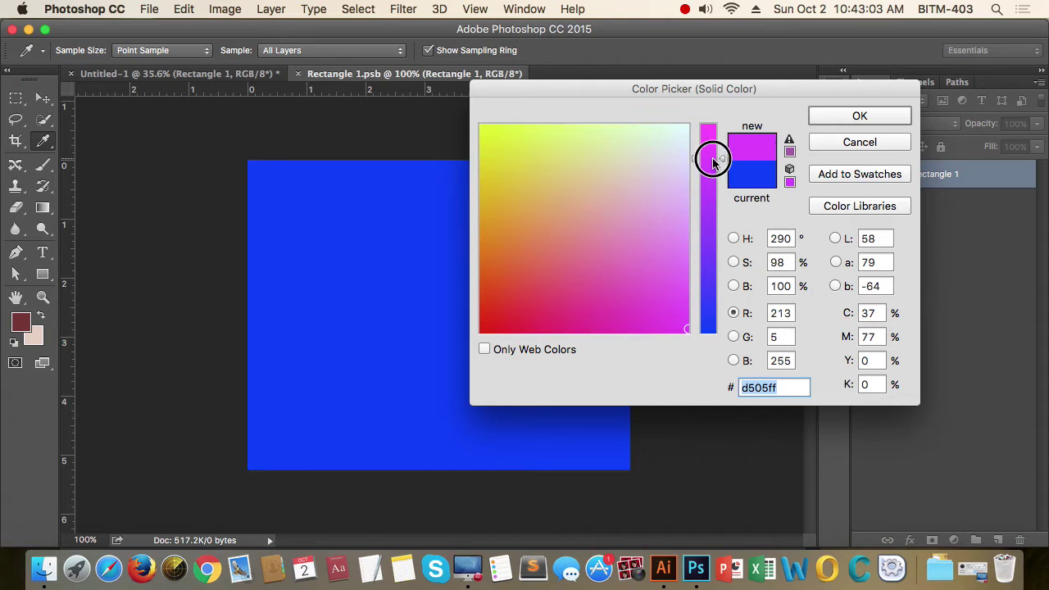
pyautogui.click(688, 132)
pyautogui.click(649, 316)
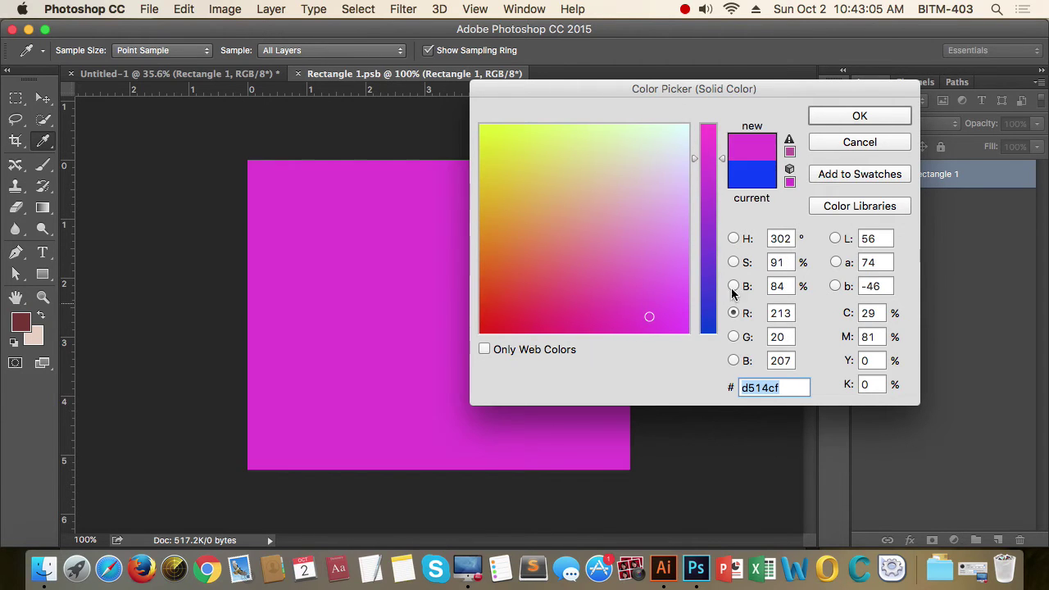
pyautogui.click(876, 120)
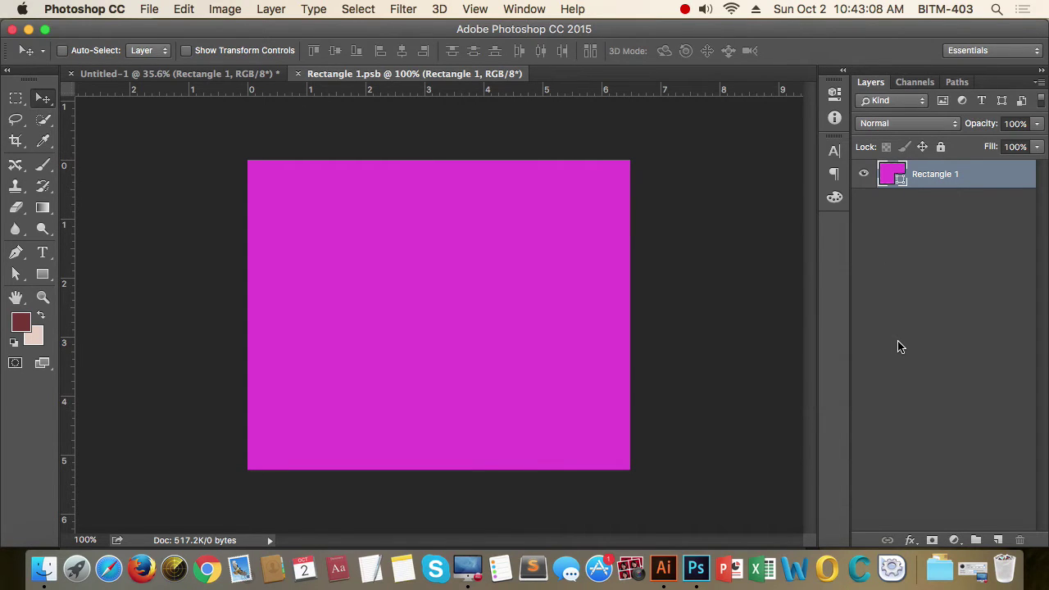
pyautogui.hotkey('ctrl', 'Tab')
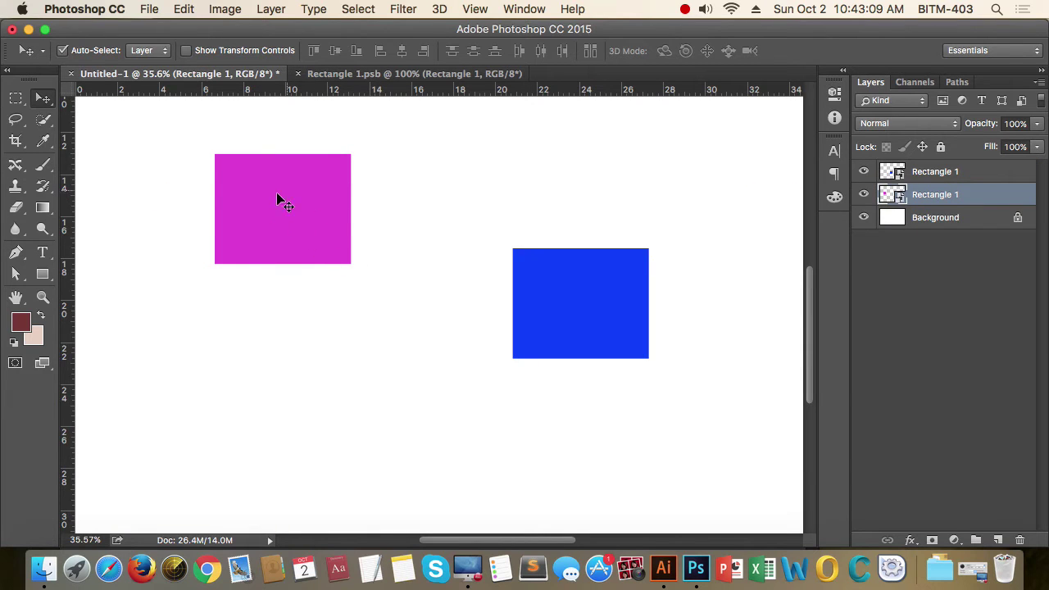
# Open the lower-right smart object's contents, fill the rectangle with green 00580e, save, and return to Untitled-1
pyautogui.click(590, 288)
pyautogui.doubleClick(906, 179)
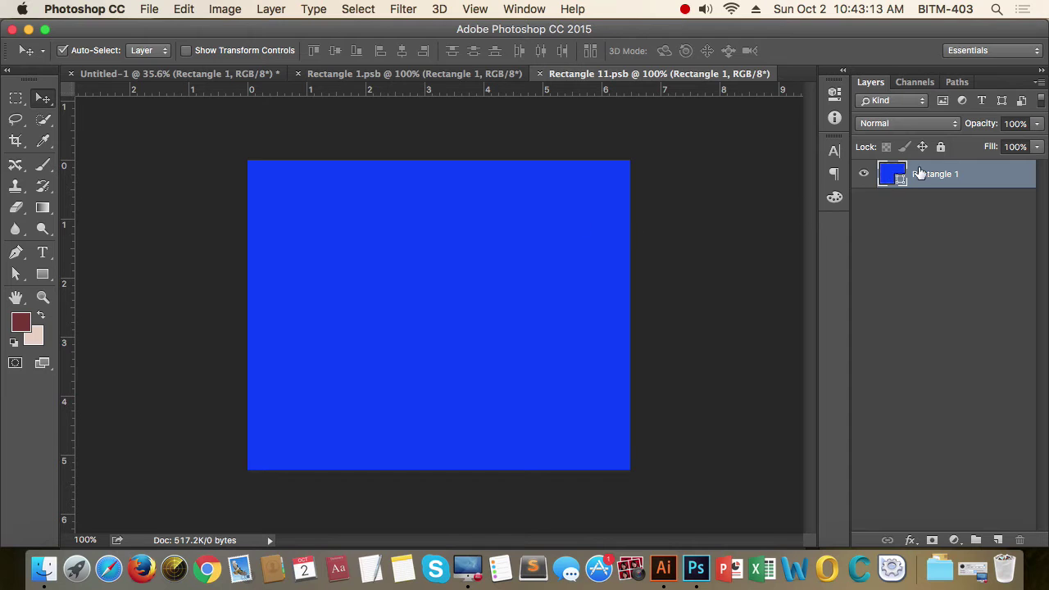
pyautogui.doubleClick(895, 176)
pyautogui.click(491, 260)
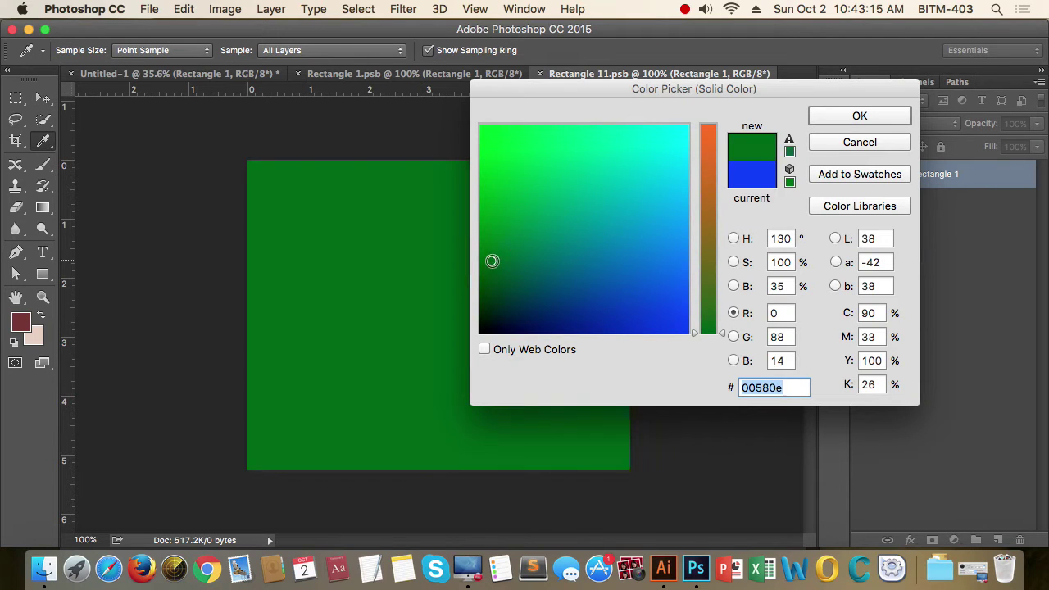
pyautogui.click(847, 112)
pyautogui.press('super+s')
pyautogui.hotkey('ctrl', 'Tab')
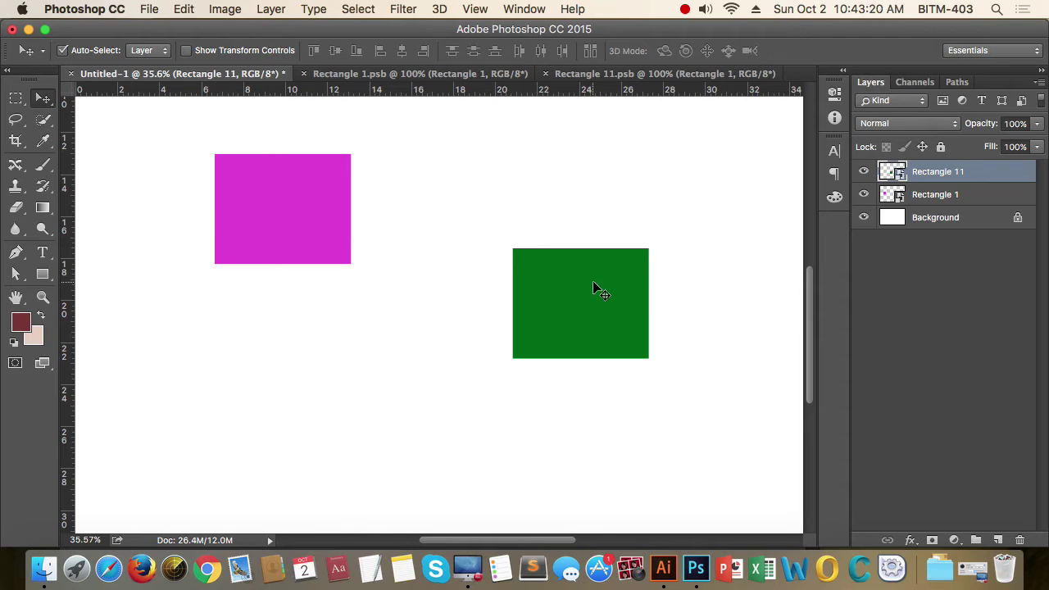
# Compare the Rectangle 1 and Rectangle 11 layers by selecting them alternately, ending on Rectangle 11
pyautogui.click(932, 195)
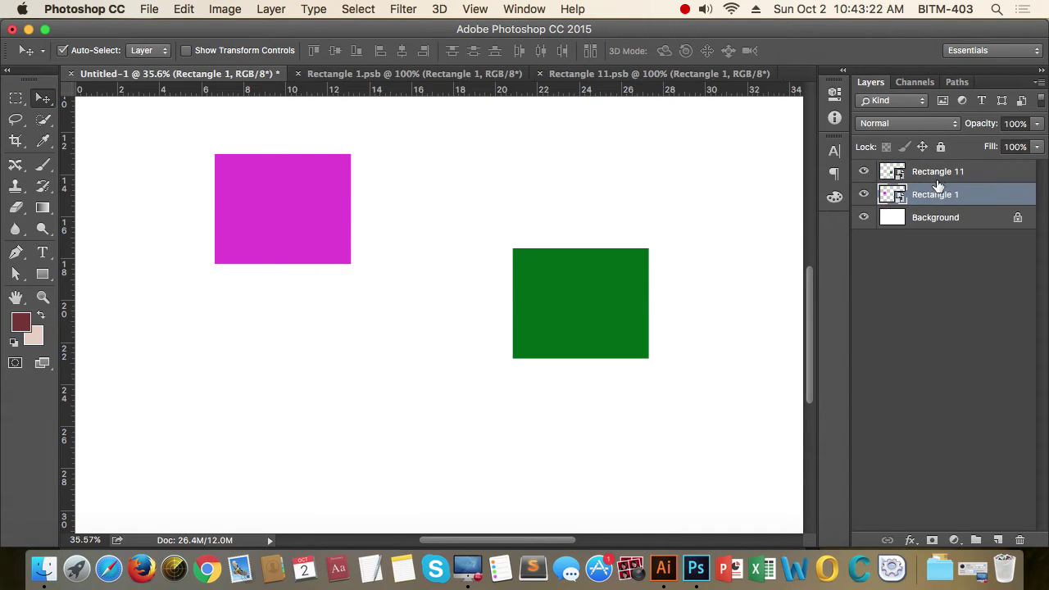
pyautogui.click(939, 182)
pyautogui.click(941, 197)
pyautogui.click(942, 178)
pyautogui.click(943, 198)
pyautogui.click(945, 178)
pyautogui.click(941, 197)
pyautogui.click(941, 177)
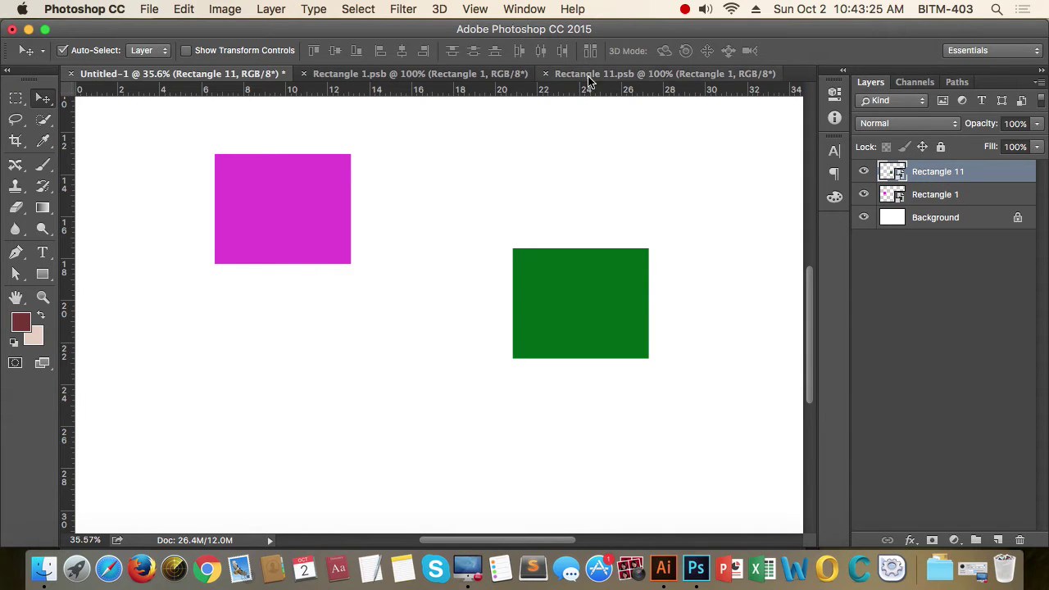
# Close the Rectangle 1.psb and Rectangle 11.psb documents, leaving Untitled-1 open
pyautogui.click(356, 75)
pyautogui.click(303, 74)
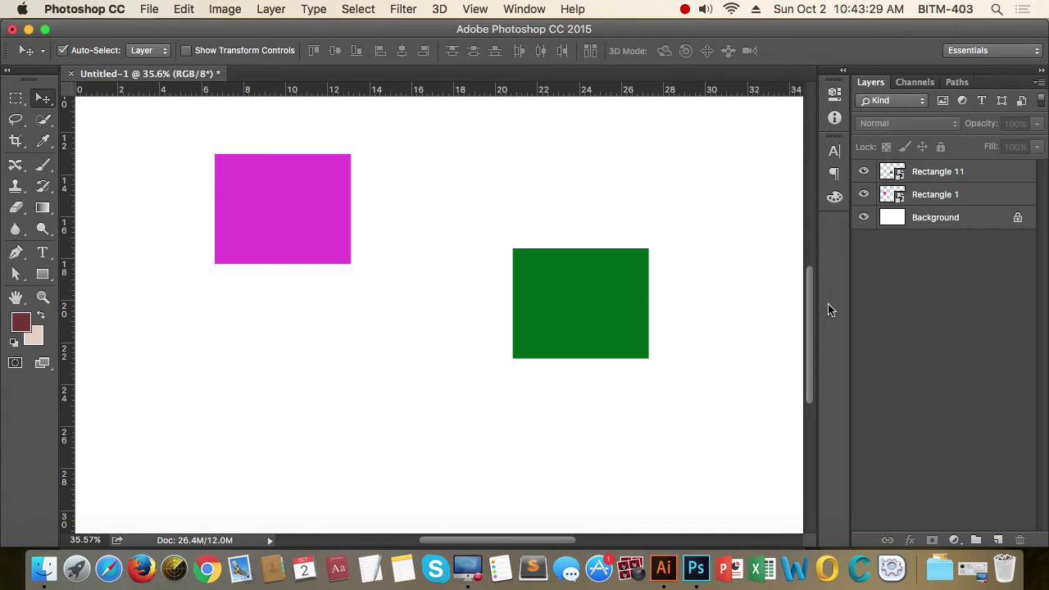
pyautogui.moveTo(555, 284); pyautogui.dragTo(564, 273)
pyautogui.press('super')
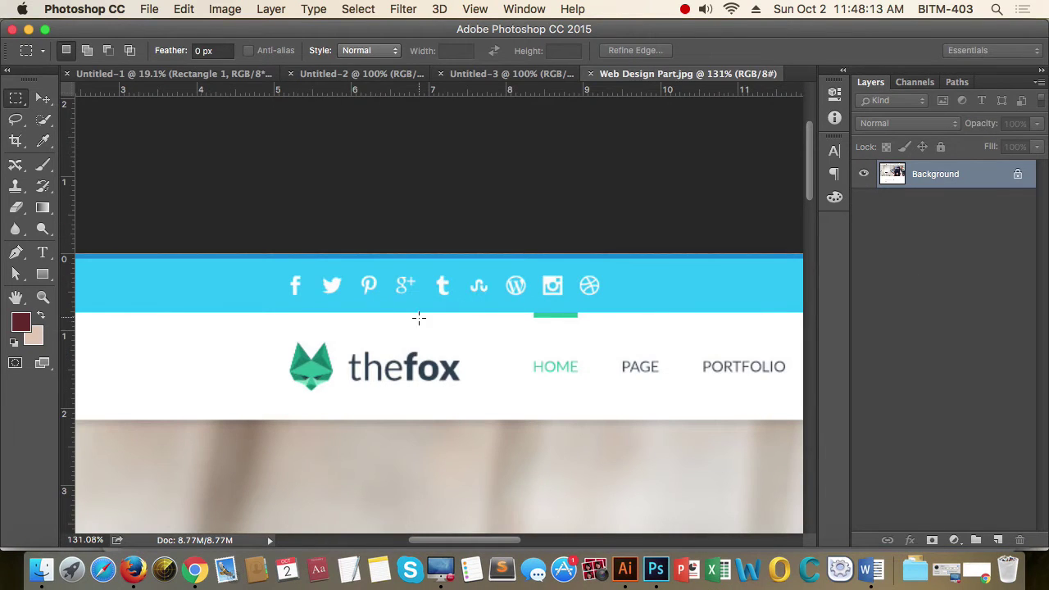
# Examine the social icons in the header of Web Design Part.jpg, and search the web for "font awesome cheatsheet" in Firefox
pyautogui.moveTo(418, 318); pyautogui.dragTo(368, 335)
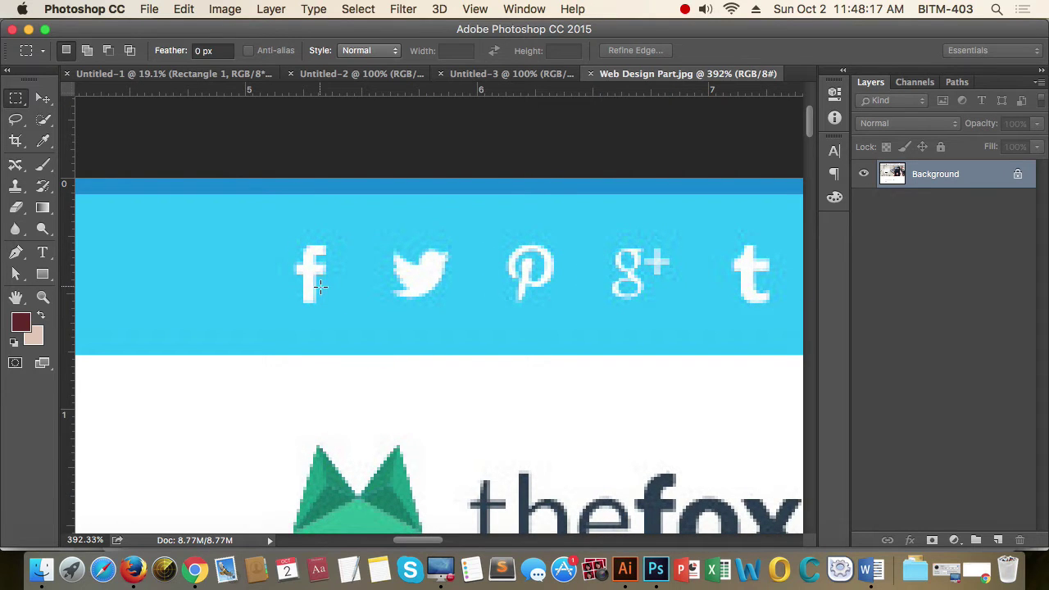
pyautogui.click(133, 569)
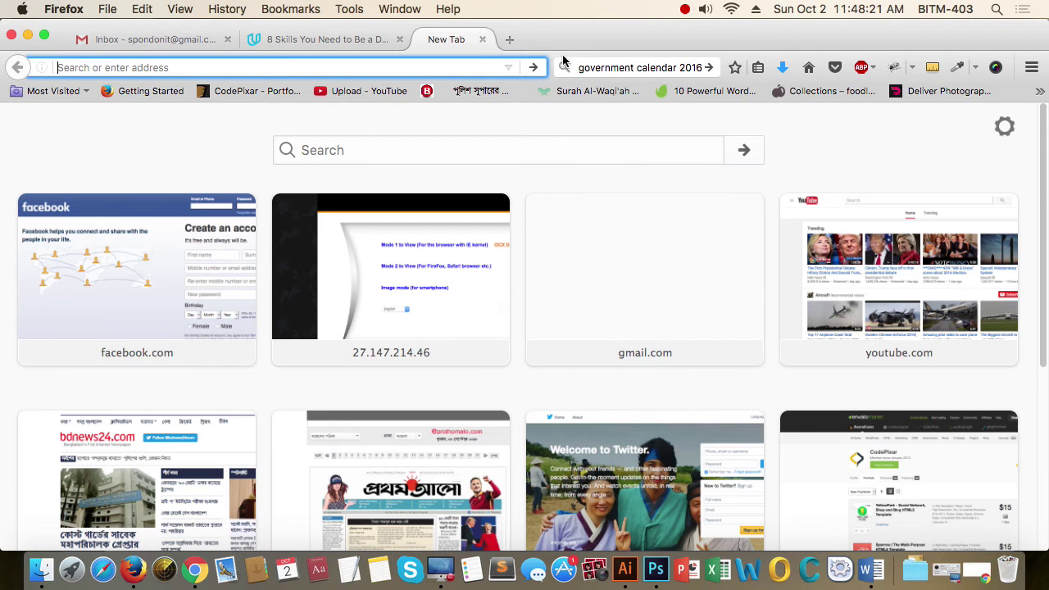
pyautogui.click(427, 40)
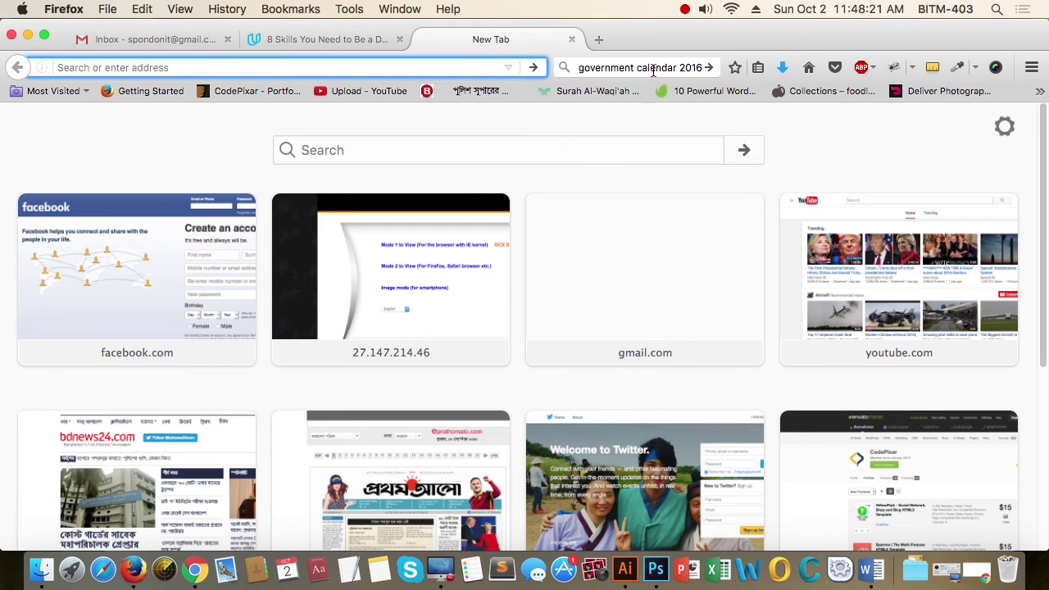
pyautogui.click(653, 69)
pyautogui.write('fon')
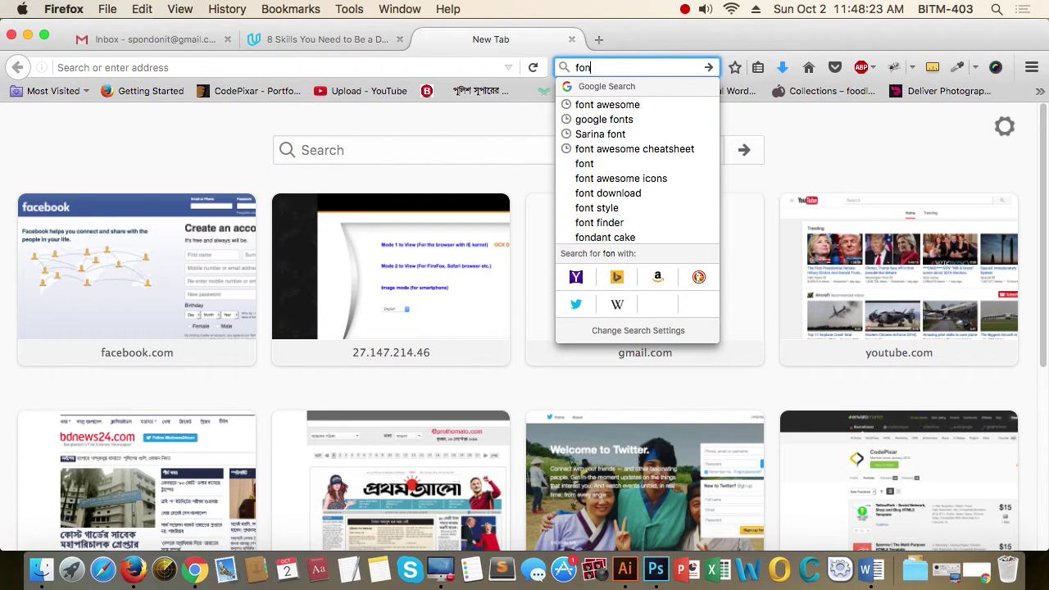
pyautogui.press('Down')
pyautogui.press('Down')
pyautogui.press('Down')
pyautogui.press('Down')
pyautogui.press('Return')
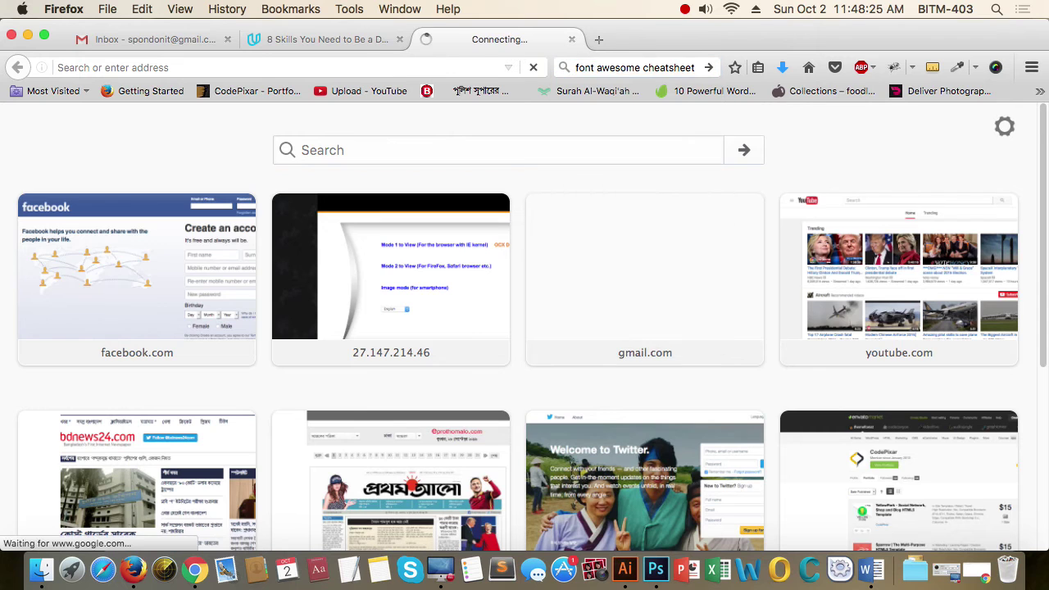
# Open the Font Awesome Cheatsheet page, find "face" on it, and copy the fa-facebook icon glyph
pyautogui.press('super+Tab')
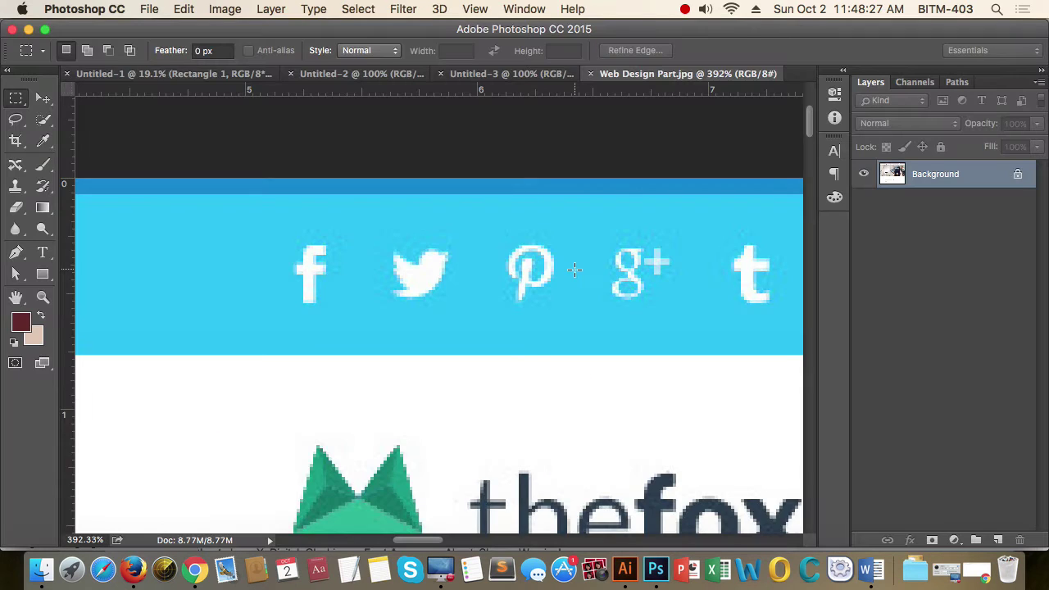
pyautogui.press('super+Tab')
pyautogui.click(155, 252)
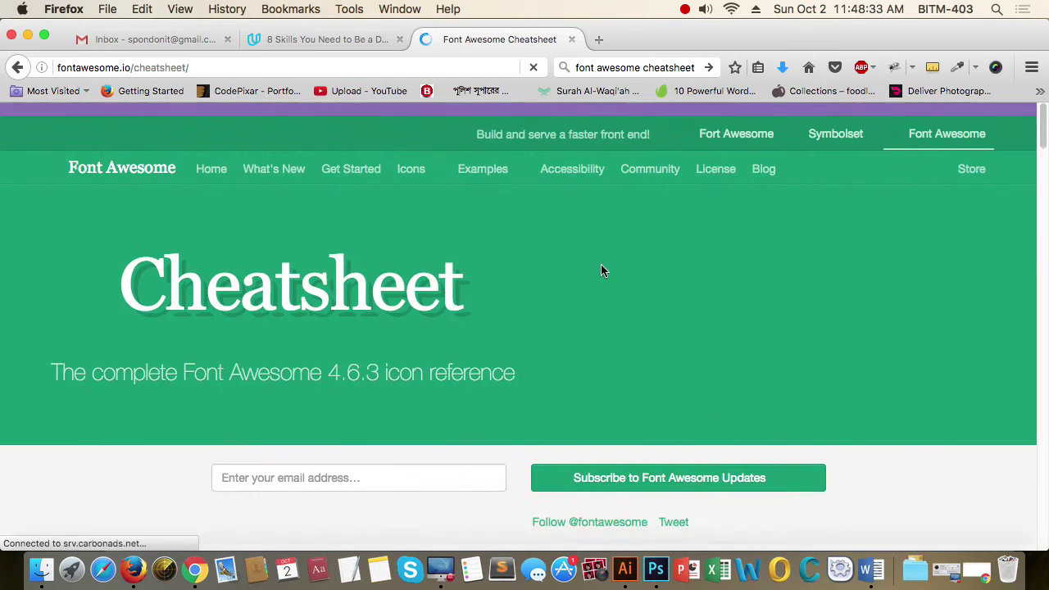
pyautogui.press('super+f')
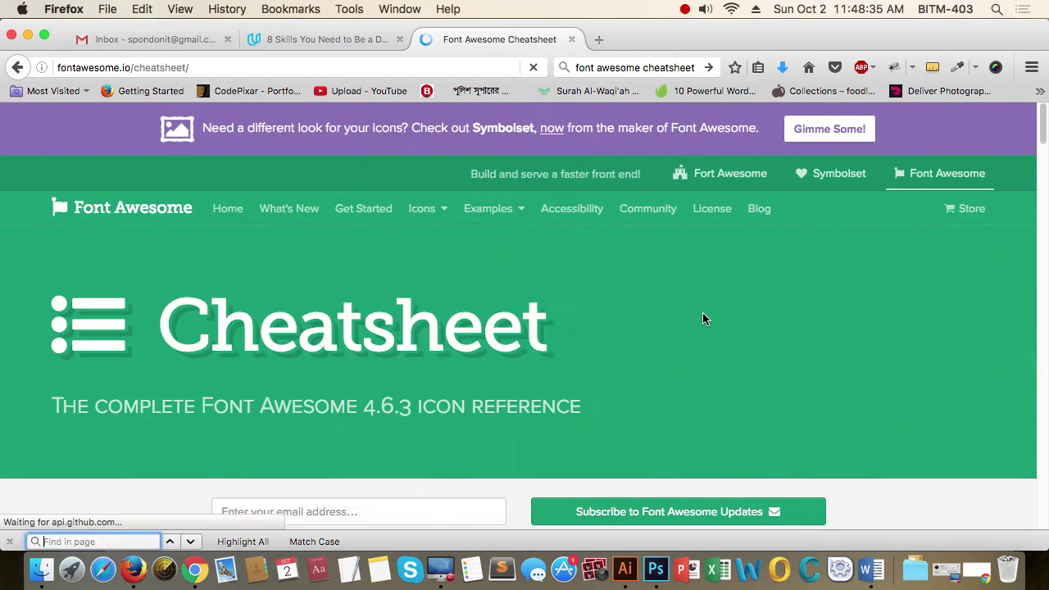
pyautogui.write('face')
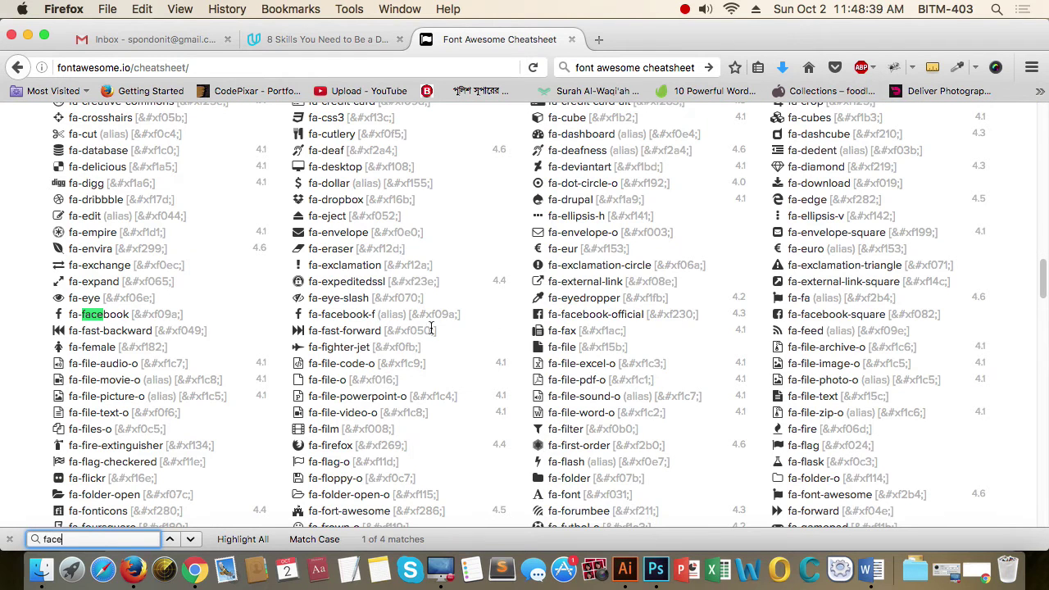
pyautogui.click(59, 314)
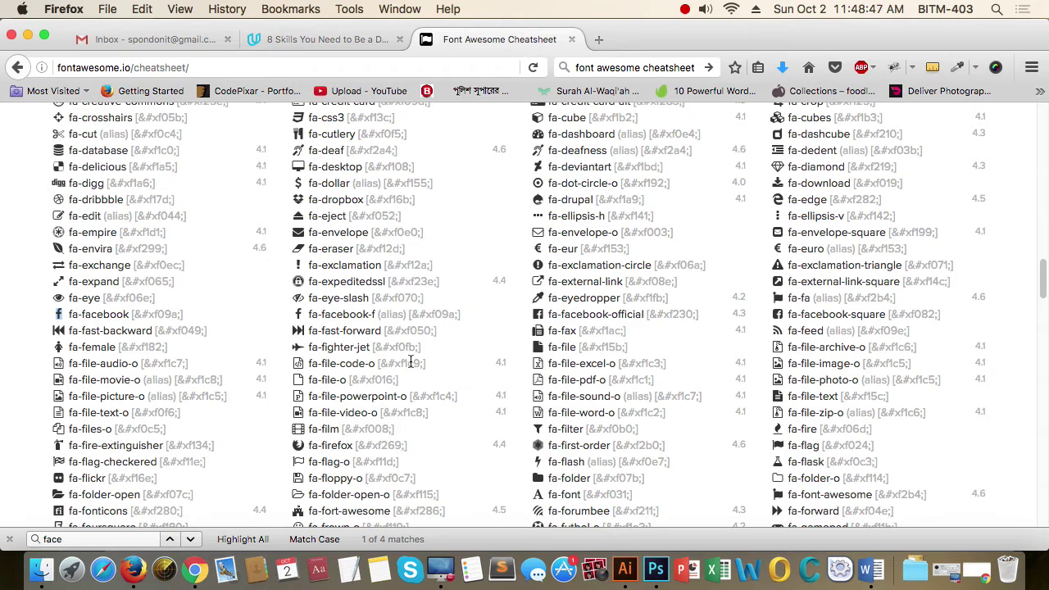
# Switch to Photoshop and paste the copied Facebook glyph into a new text layer beside the white Facebook icon in the blue header
pyautogui.press('super+Tab')
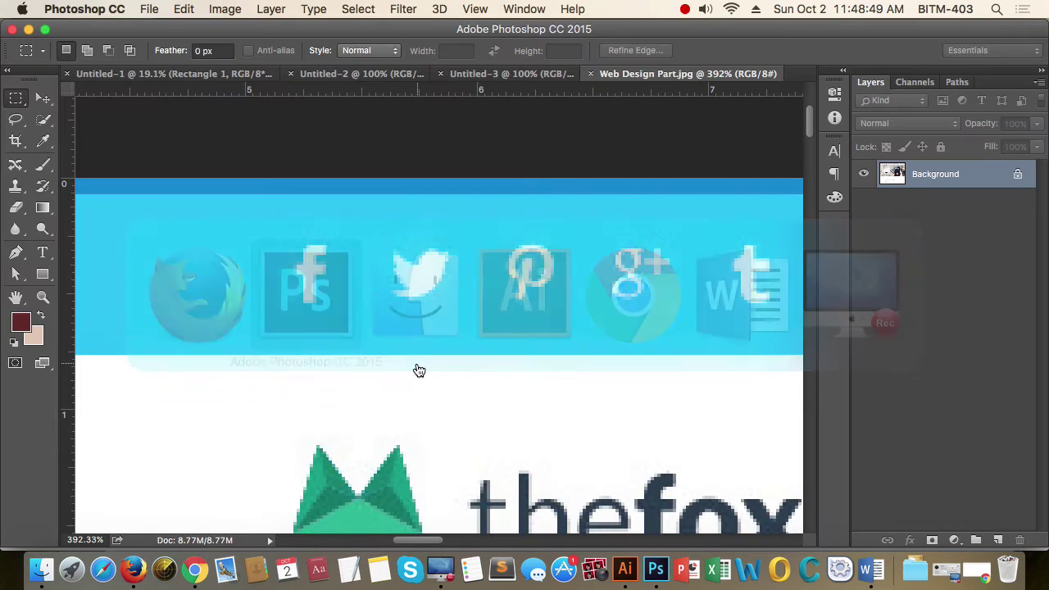
pyautogui.press('t')
pyautogui.click(358, 285)
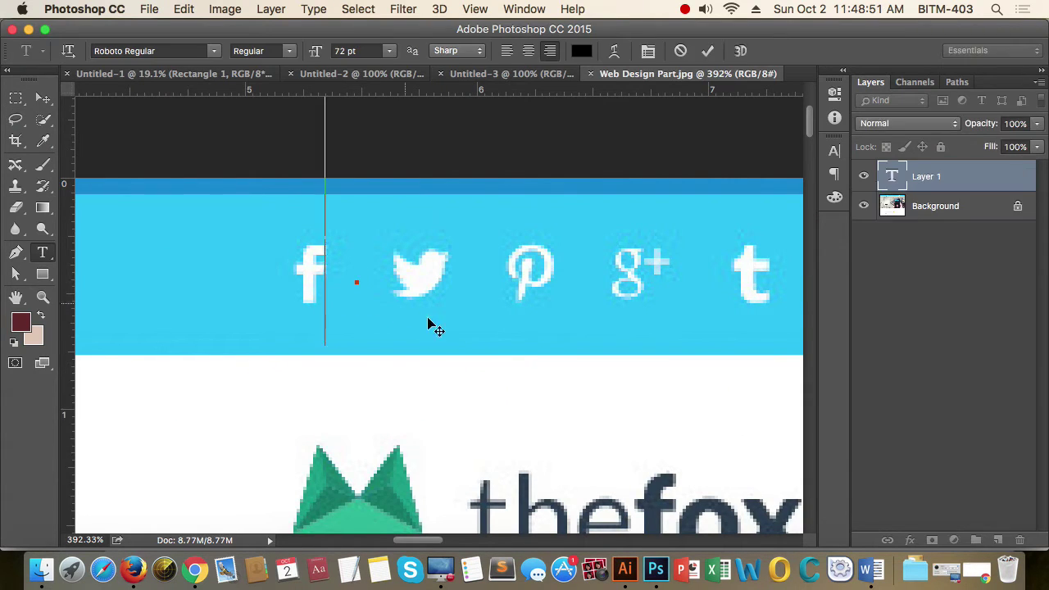
pyautogui.press('super+v')
# Set the pasted glyph's font to FontAwesome Regular and its size to 24 pt
pyautogui.press('super+a')
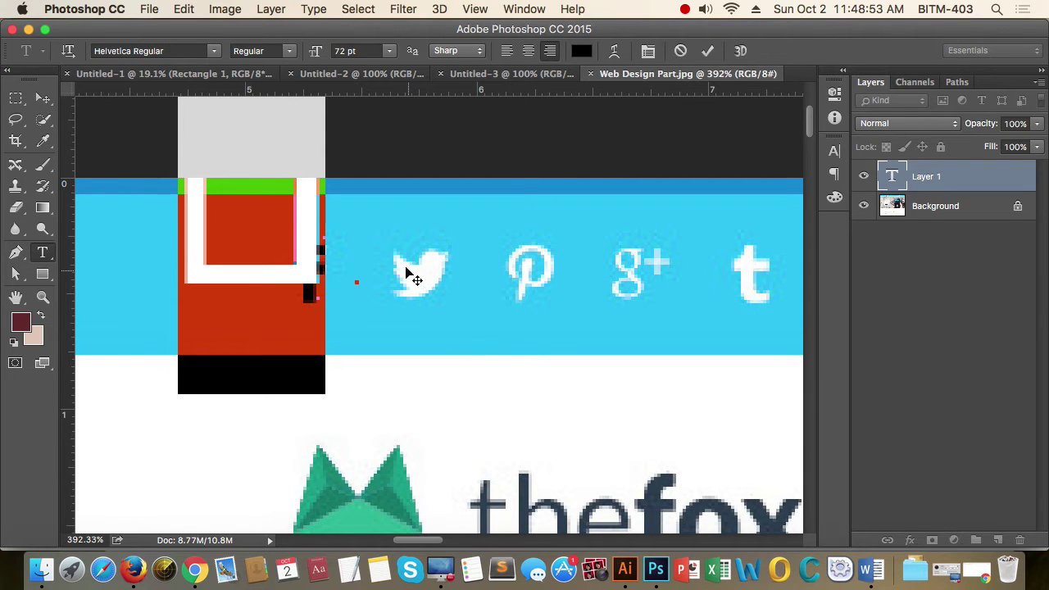
pyautogui.click(182, 51)
pyautogui.write('fo')
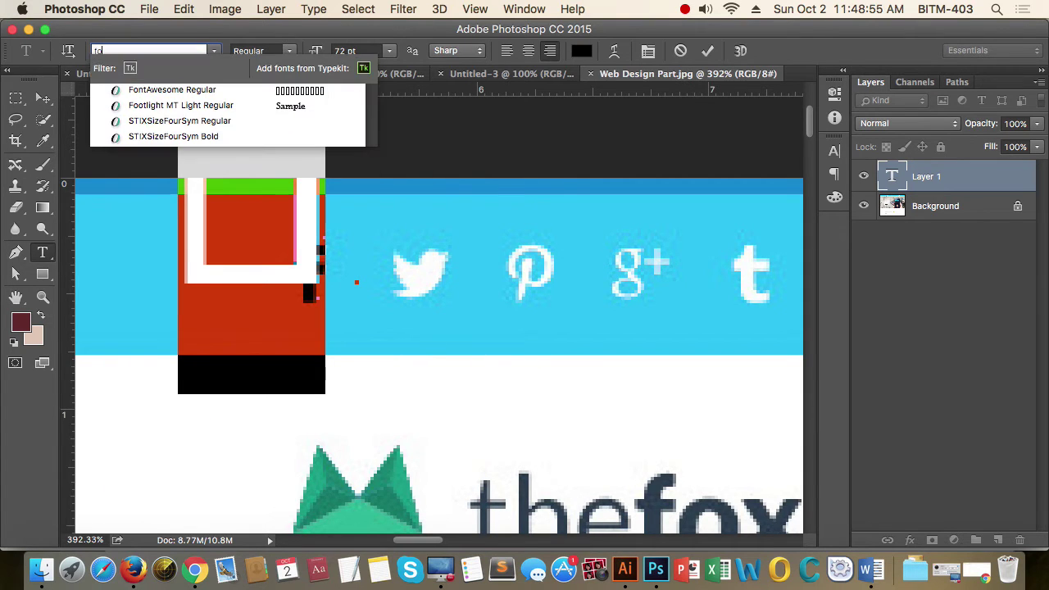
pyautogui.press('Return')
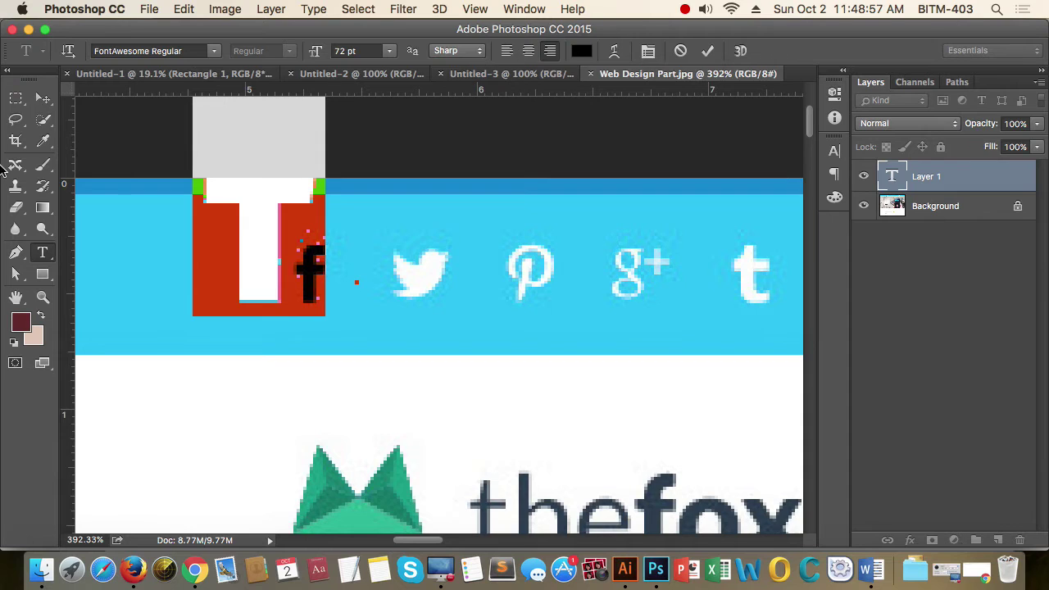
pyautogui.click(389, 52)
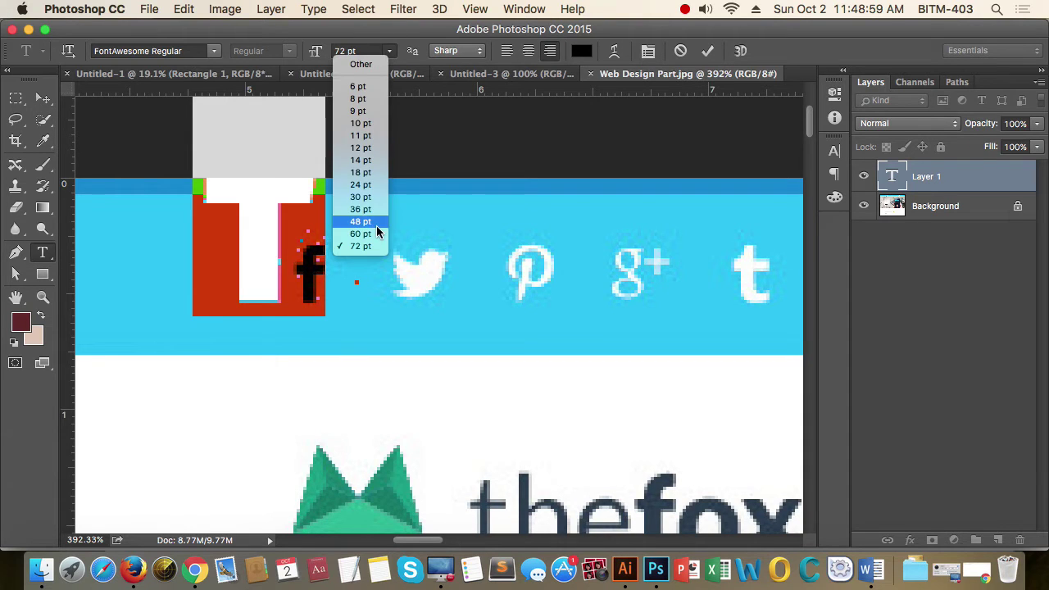
pyautogui.click(382, 184)
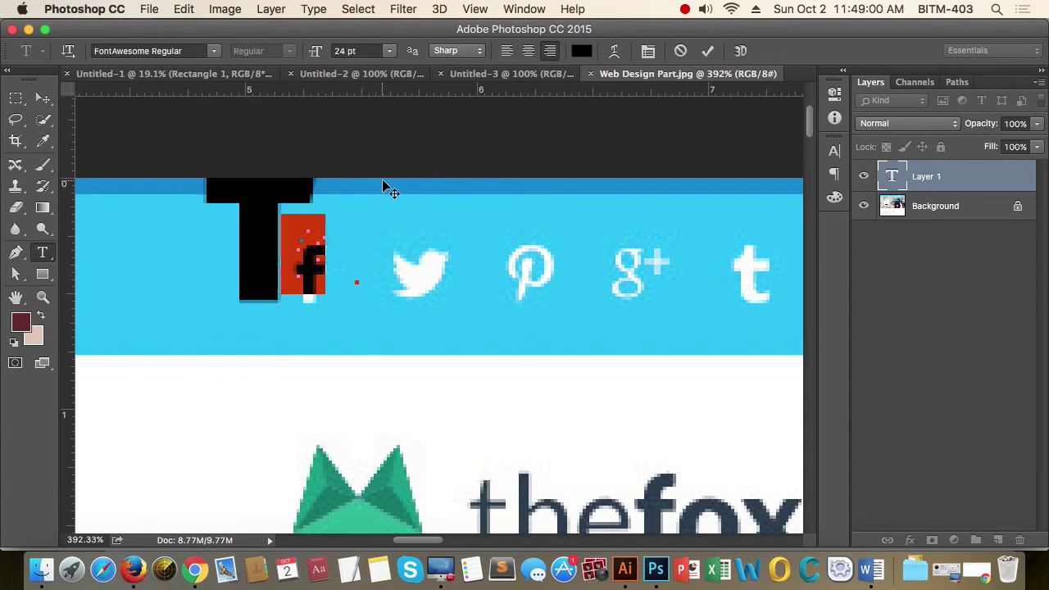
# Move the black Facebook glyph between the white Facebook and Twitter icons, and activate the Type tool
pyautogui.click(43, 97)
pyautogui.moveTo(351, 285); pyautogui.dragTo(335, 276)
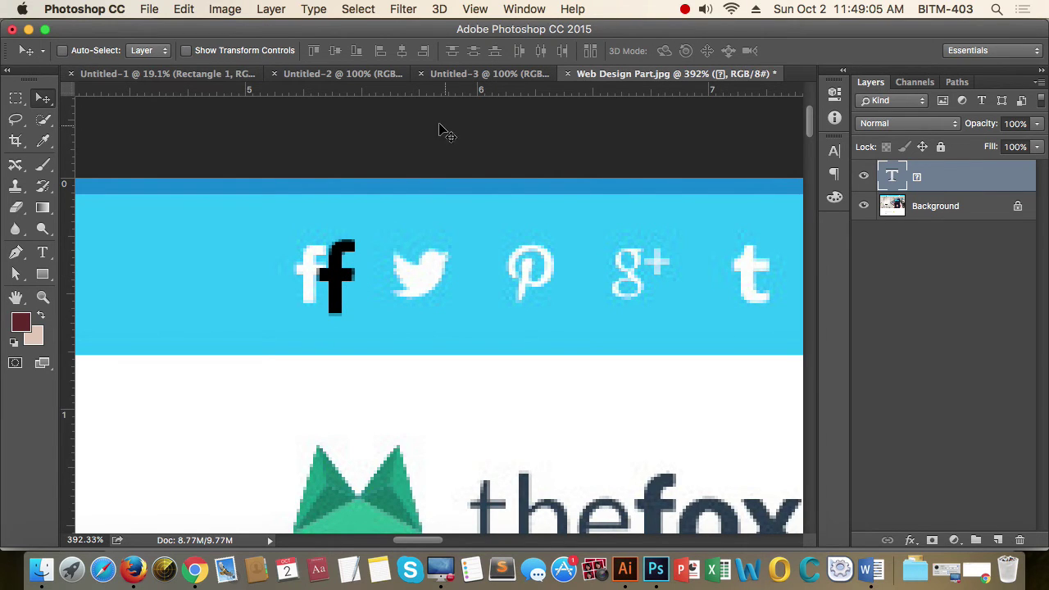
pyautogui.press('t')
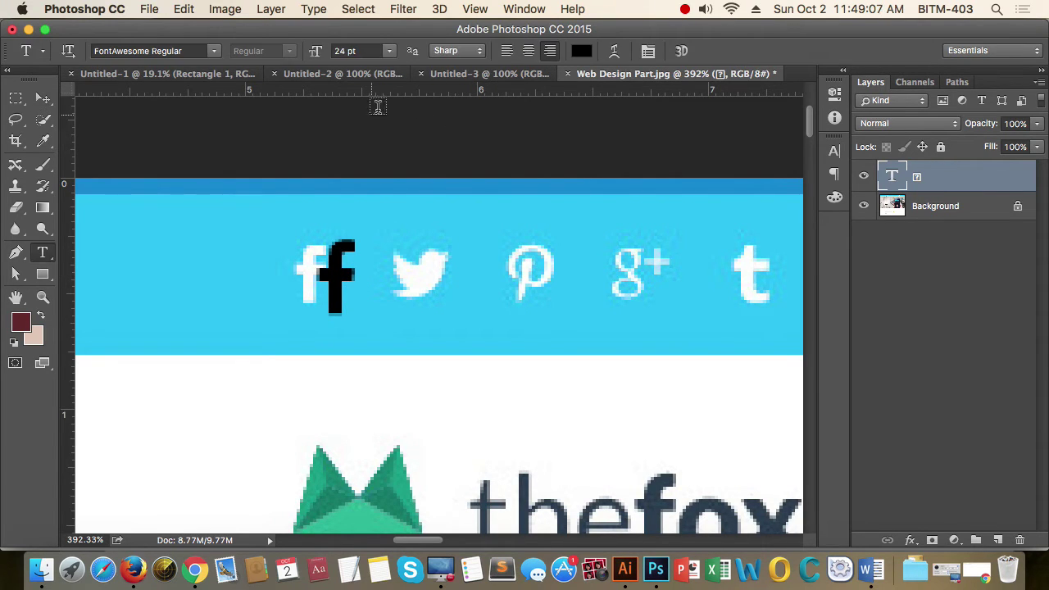
# Set the black Facebook glyph's font size to 18 pt
pyautogui.click(343, 52)
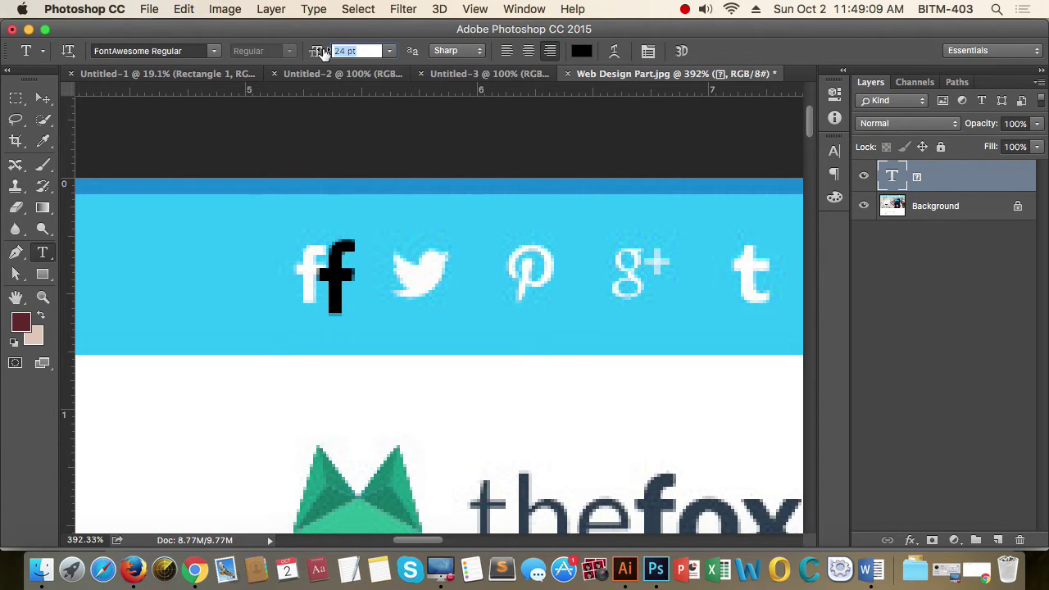
pyautogui.write('18')
pyautogui.press('Return')
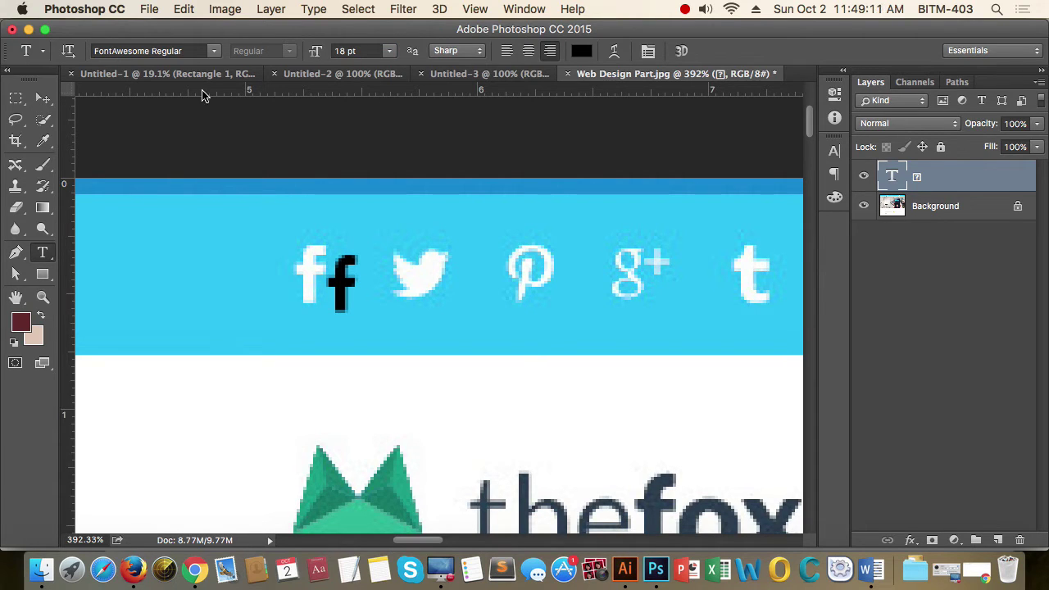
# Move the black Facebook glyph onto the white Facebook icon and nudge it until the two shapes line up
pyautogui.click(42, 98)
pyautogui.moveTo(337, 279); pyautogui.dragTo(312, 275)
pyautogui.press('Down')
pyautogui.press('Right')
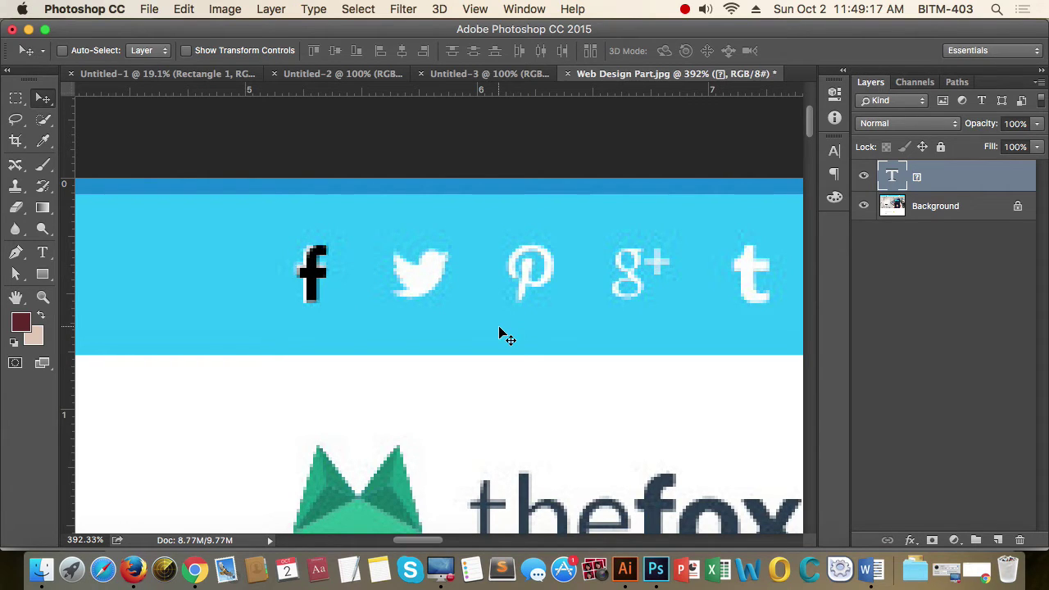
pyautogui.press('Left')
pyautogui.press('Up')
pyautogui.press('Down')
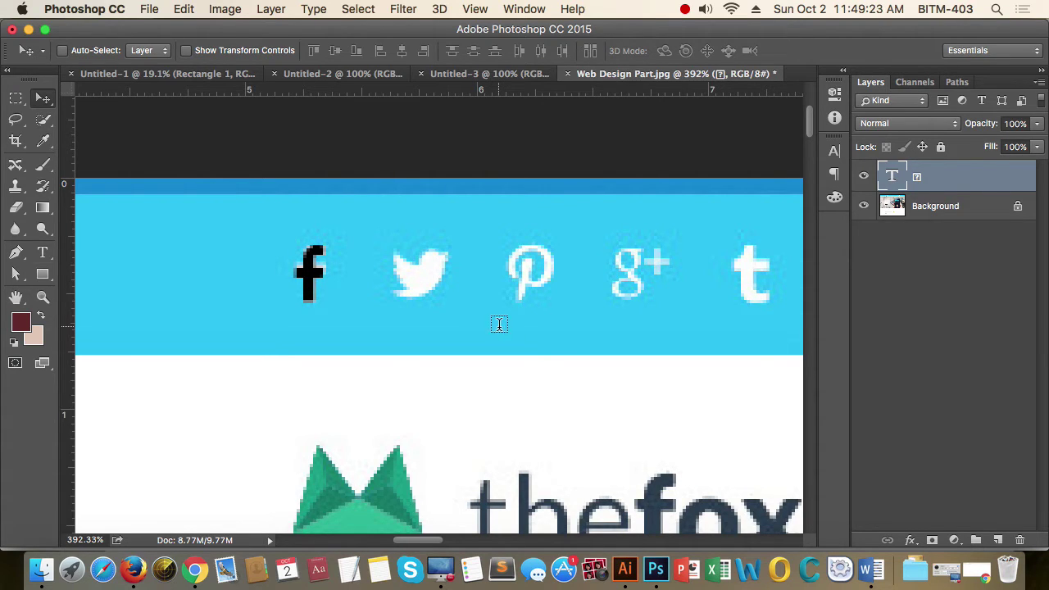
# Left-align the Facebook glyph's text and set its left and right margin indents to 0 pt
pyautogui.press('t')
pyautogui.click(508, 53)
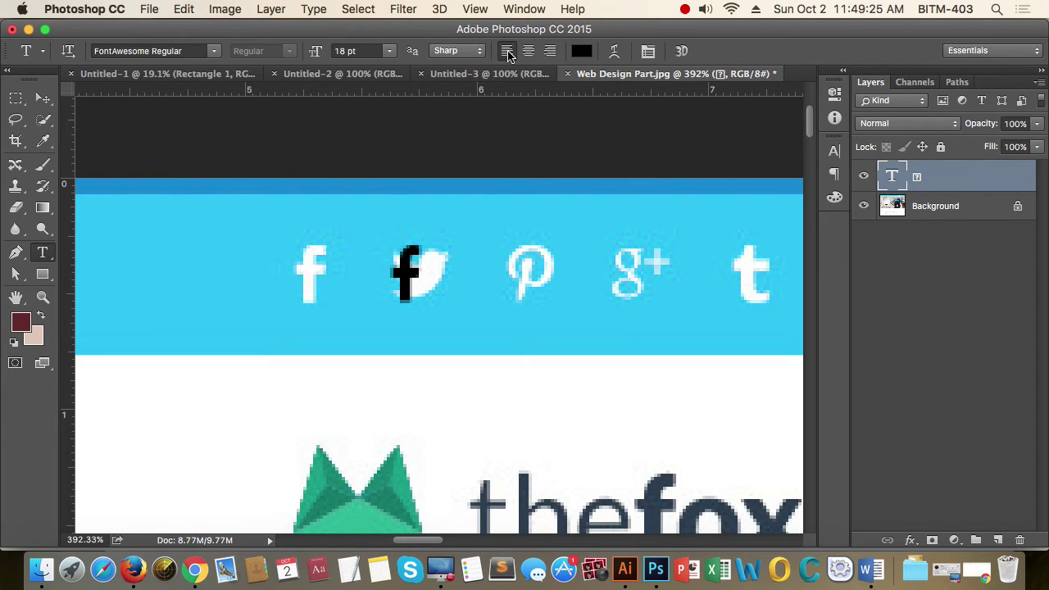
pyautogui.doubleClick(412, 277)
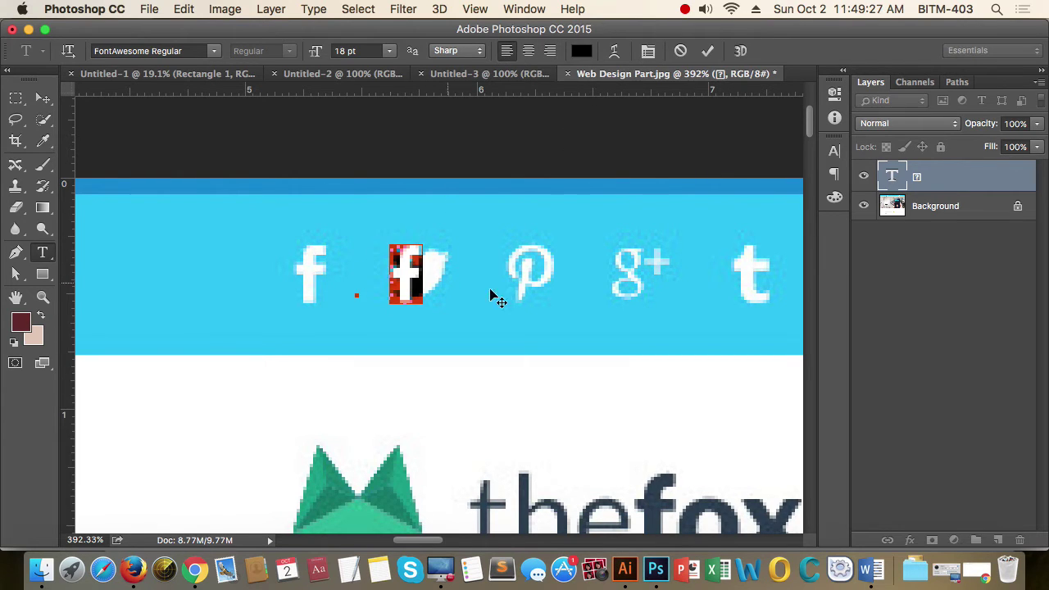
pyautogui.press('super+t')
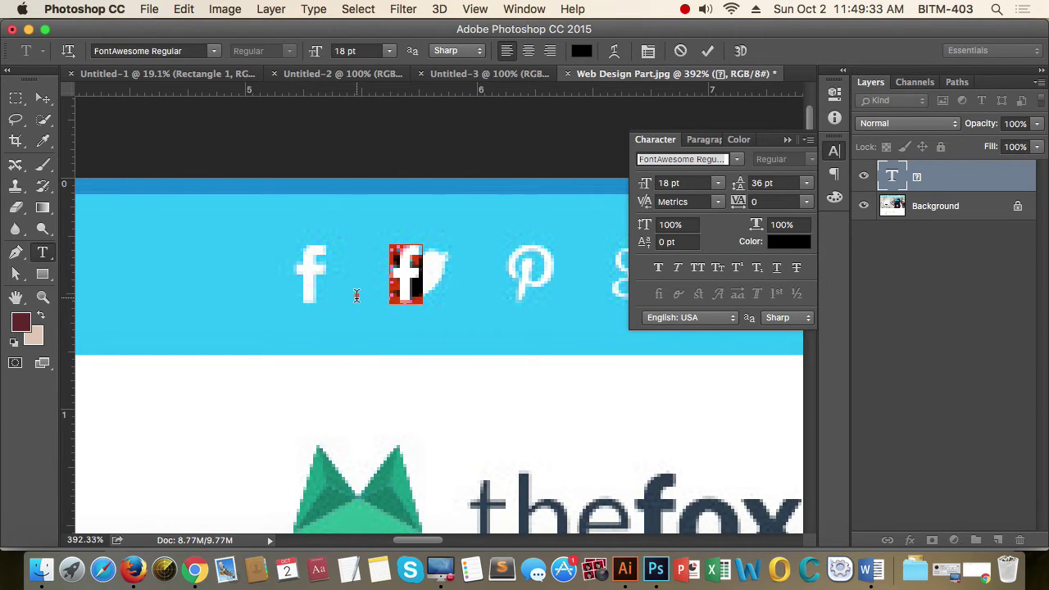
pyautogui.click(705, 141)
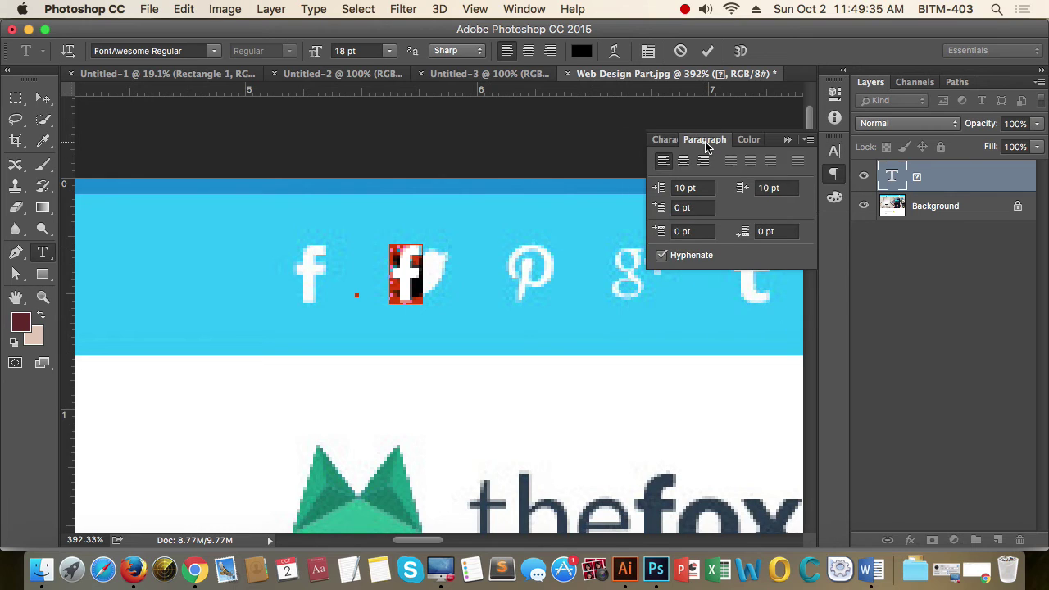
pyautogui.moveTo(707, 188); pyautogui.dragTo(639, 192)
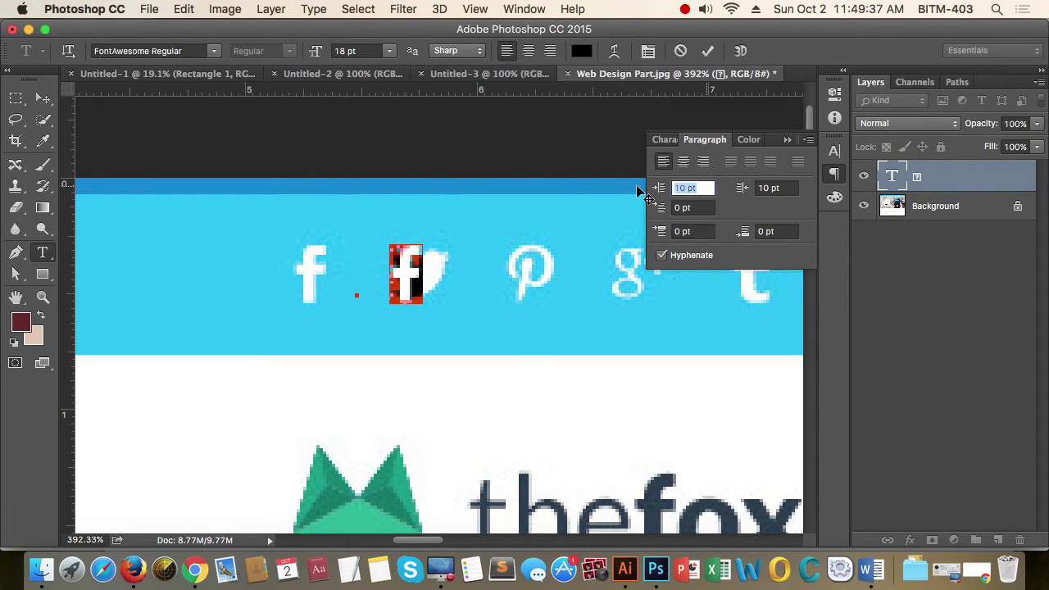
pyautogui.write('0')
pyautogui.press('Tab')
pyautogui.write('0')
pyautogui.press('Return')
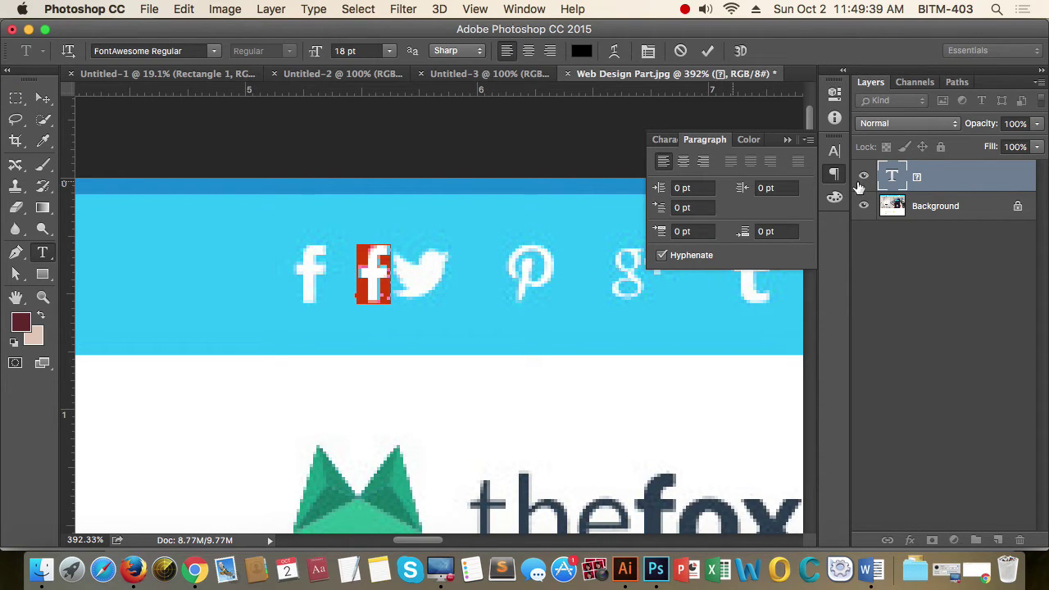
pyautogui.click(663, 139)
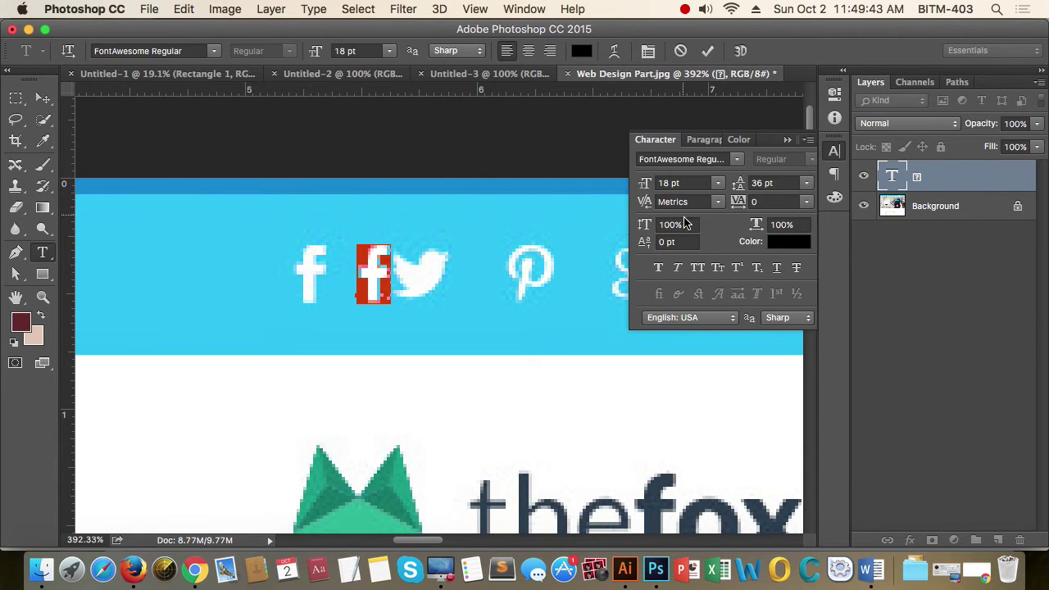
pyautogui.click(834, 151)
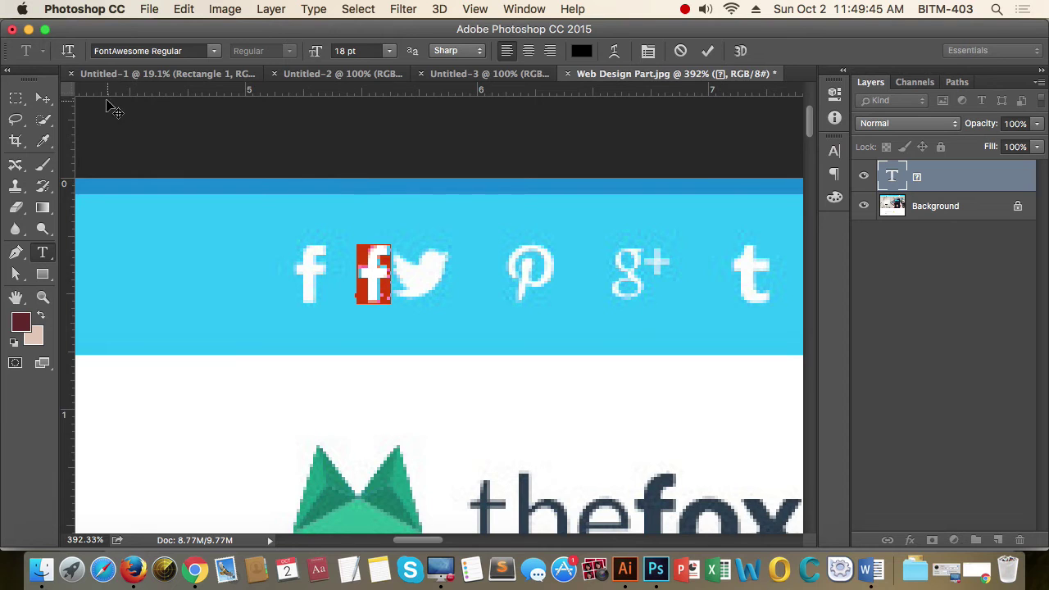
# Move the left-aligned Facebook glyph back over the white Facebook icon in the header
pyautogui.click(43, 97)
pyautogui.moveTo(401, 296); pyautogui.dragTo(321, 276)
pyautogui.press('super+minus')
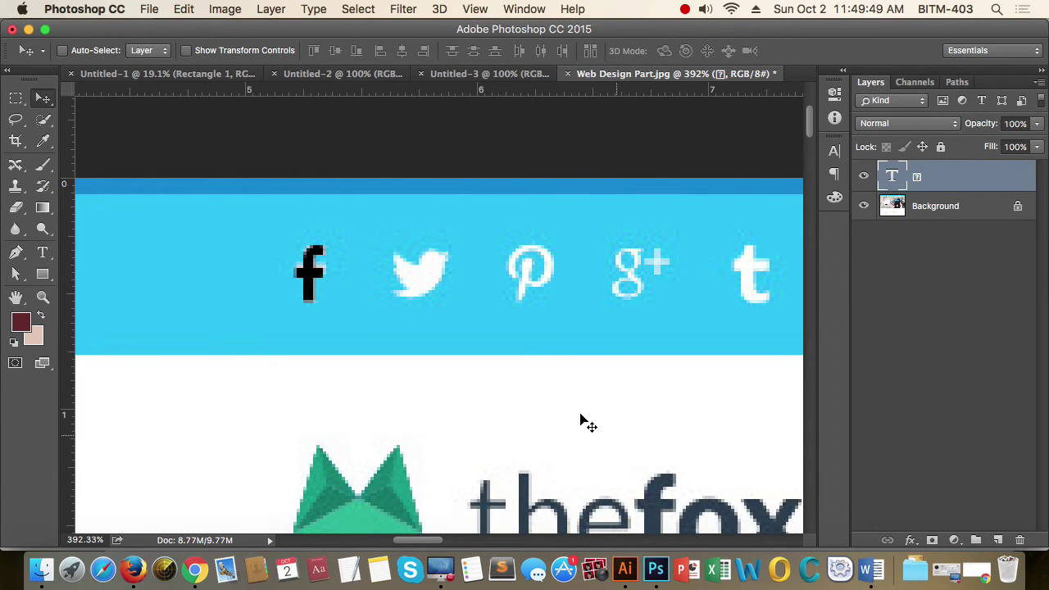
# Switch to the Font Awesome Cheatsheet in Firefox, find "twitt" and copy the fa-twitter icon glyph
pyautogui.press('super+Tab')
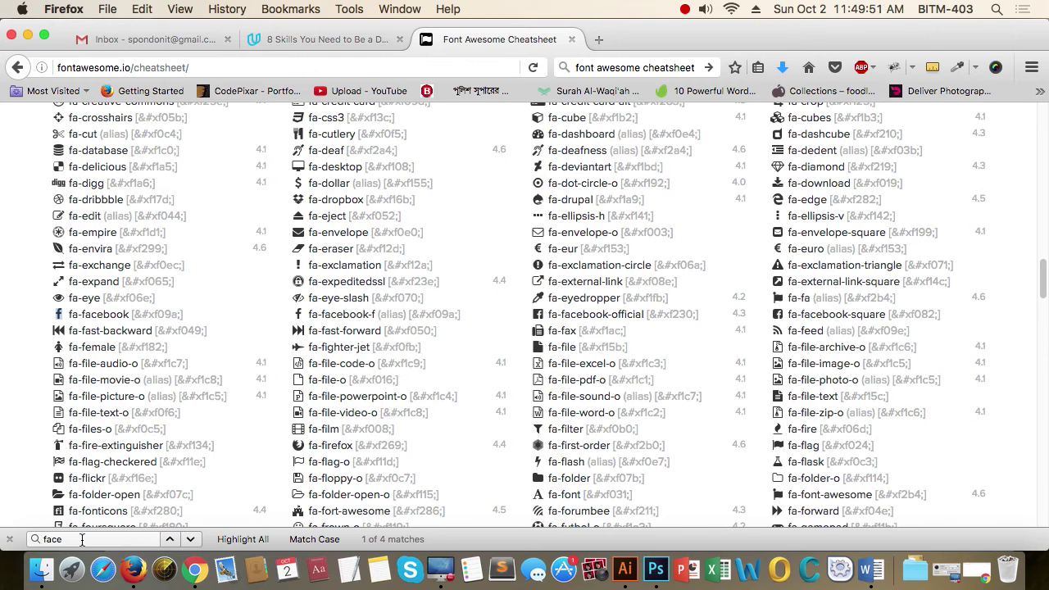
pyautogui.press('super+f')
pyautogui.write('twi')
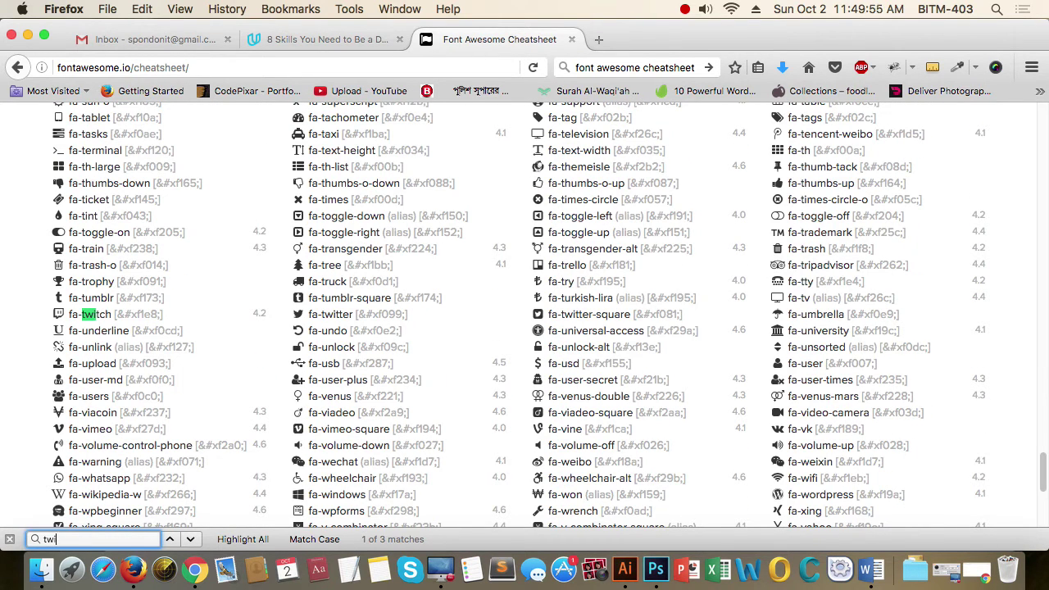
pyautogui.write('tt')
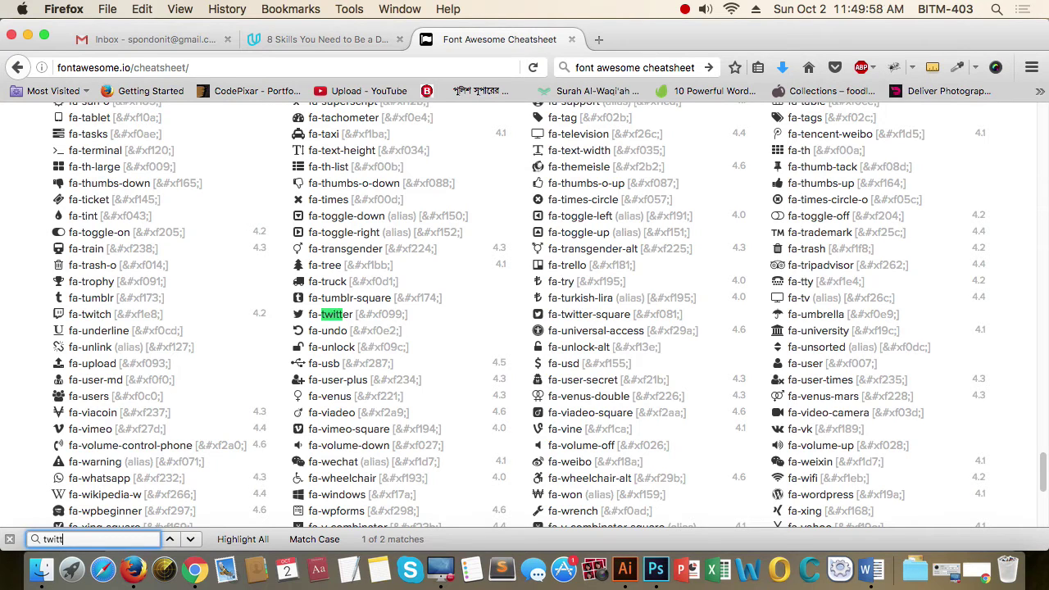
pyautogui.click(300, 314)
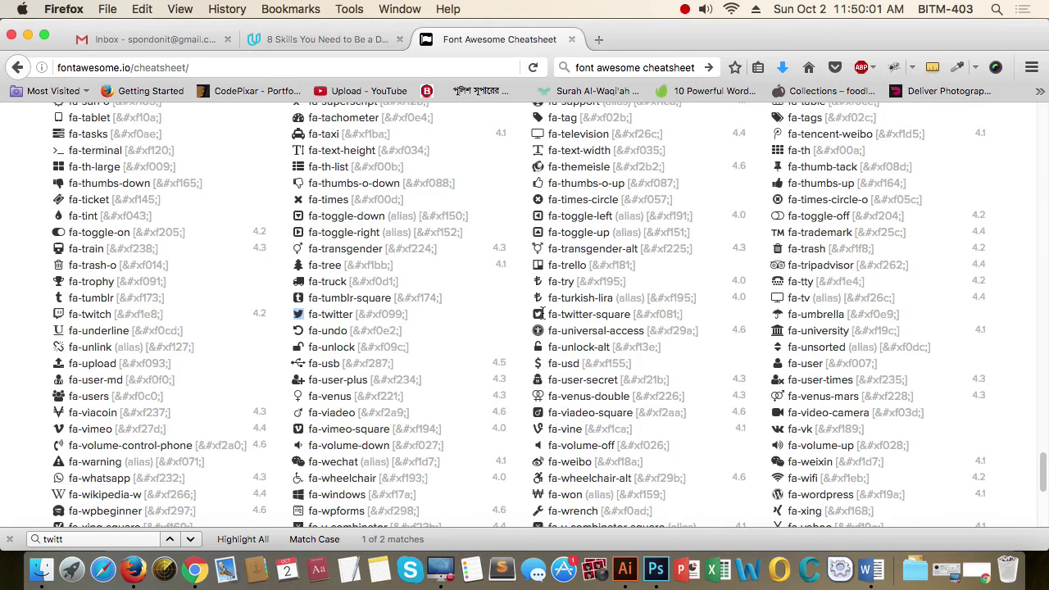
# Switch to Photoshop and paste the Twitter glyph directly after the Facebook glyph in the same text layer
pyautogui.press('super+Tab')
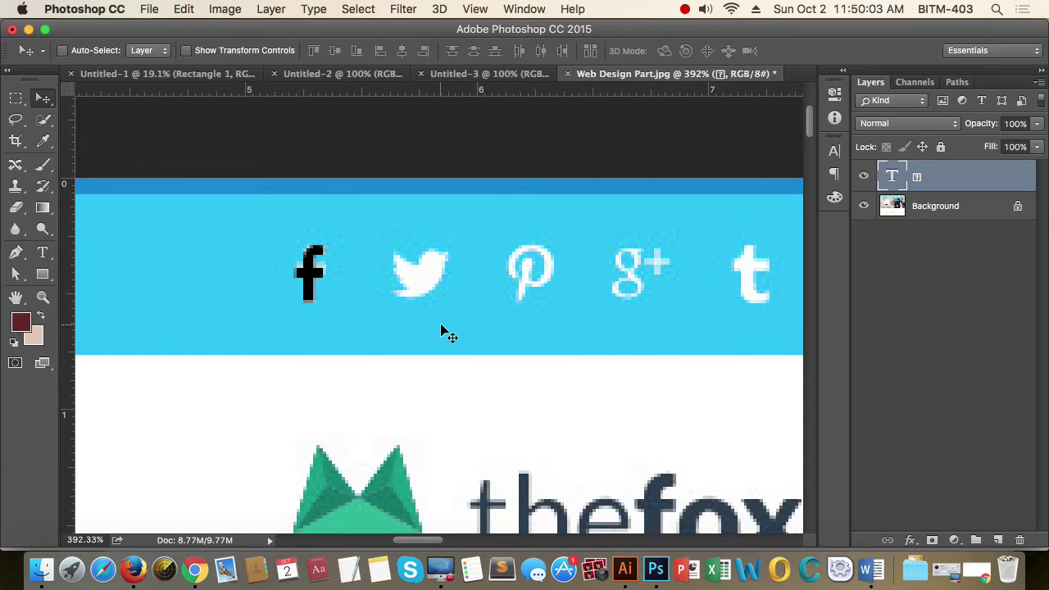
pyautogui.press('t')
pyautogui.click(324, 271)
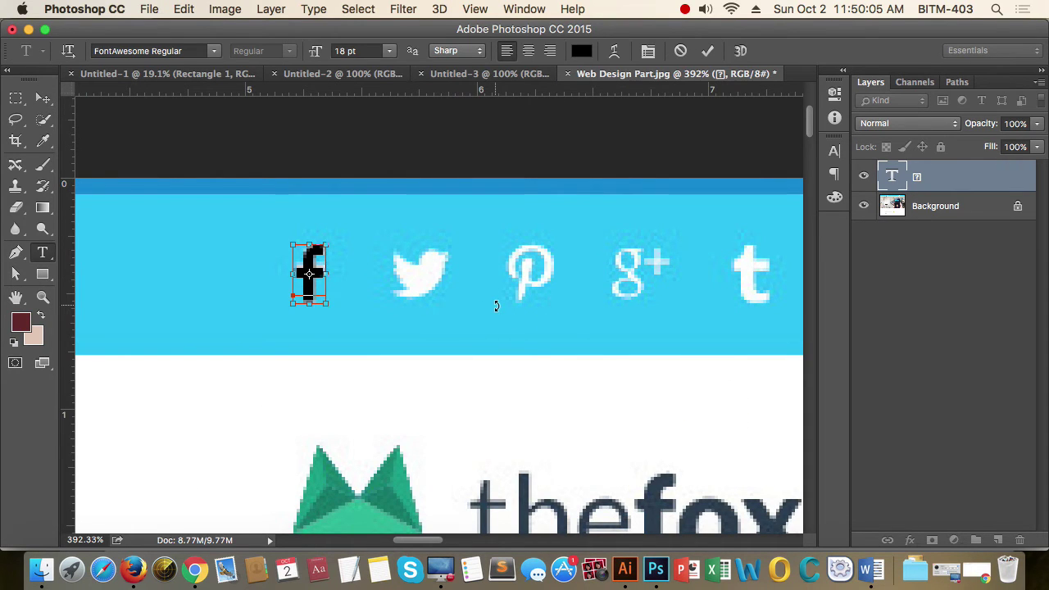
pyautogui.hotkey('ctrl', 'v')
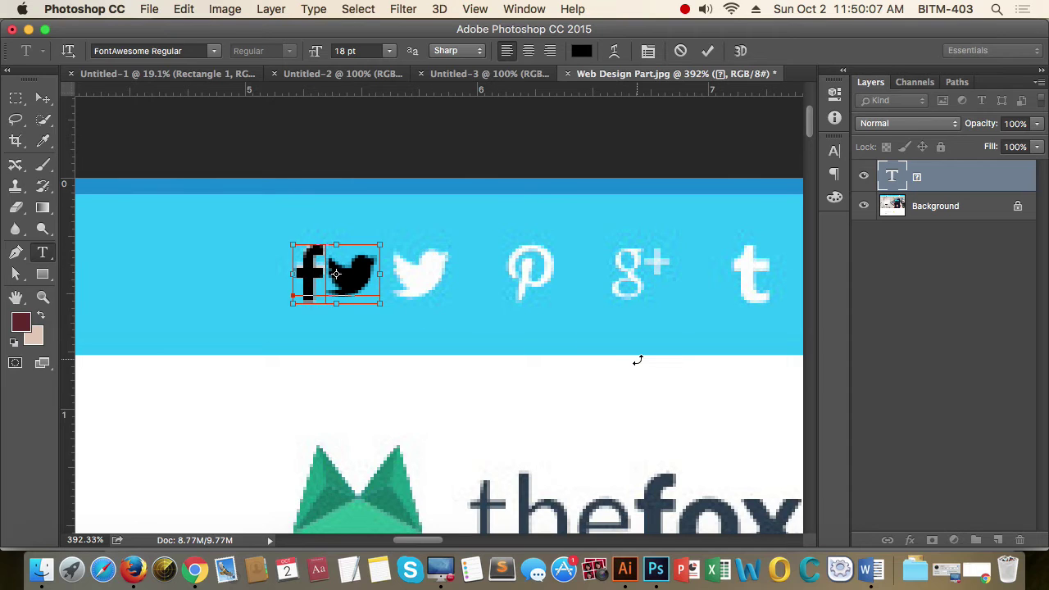
# Increase the tracking of the Facebook and Twitter glyphs to 1160 so the Twitter glyph sits over its white icon
pyautogui.press('super+a')
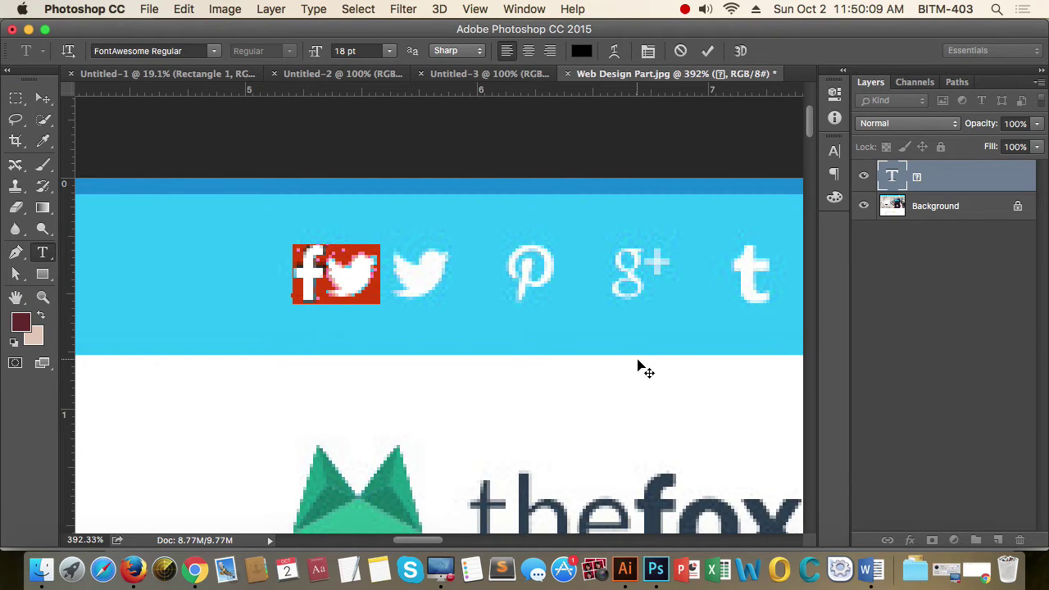
pyautogui.press('super+t')
pyautogui.hotkey('alt', 'Right')
pyautogui.hotkey('alt', 'Right')
pyautogui.hotkey('alt', 'Right')
pyautogui.hotkey('alt', 'Right')
pyautogui.hotkey('alt', 'Right')
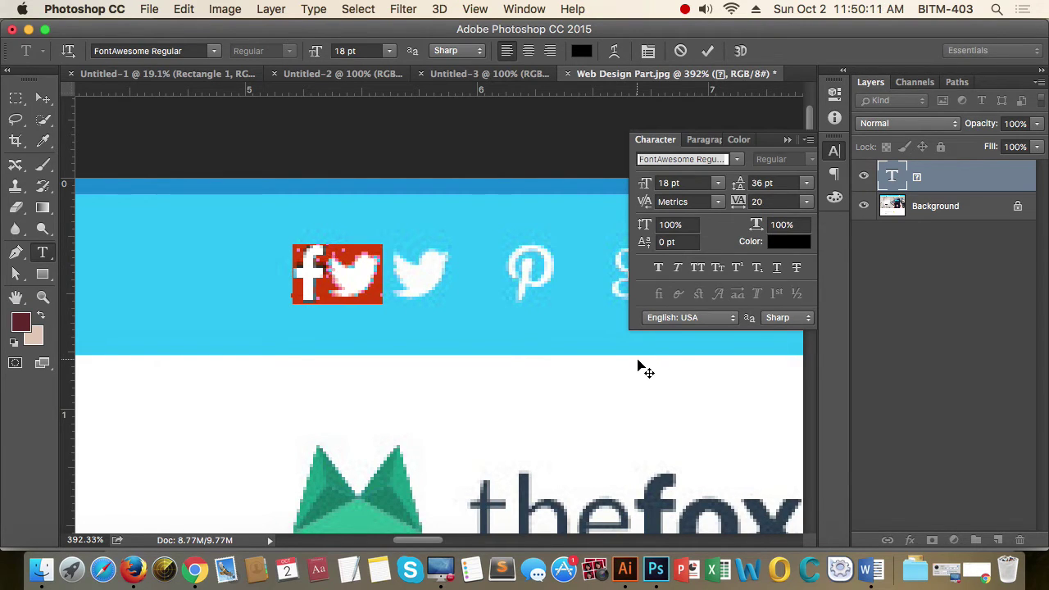
pyautogui.hotkey('alt', 'Right')
pyautogui.hotkey('alt', 'Right')
pyautogui.hotkey('alt', 'Right')
pyautogui.hotkey('alt', 'Right')
pyautogui.hotkey('alt', 'Right')
pyautogui.hotkey('alt', 'Right')
pyautogui.hotkey('alt', 'Right')
pyautogui.hotkey('alt', 'Right')
pyautogui.hotkey('alt', 'Right')
pyautogui.hotkey('alt', 'Right')
pyautogui.hotkey('alt', 'Right')
pyautogui.hotkey('alt', 'Right')
pyautogui.hotkey('alt', 'Right')
pyautogui.hotkey('alt', 'Right')
pyautogui.hotkey('alt', 'Right')
pyautogui.hotkey('alt', 'Right')
pyautogui.hotkey('alt', 'Right')
pyautogui.hotkey('alt', 'Right')
pyautogui.hotkey('alt', 'Right')
pyautogui.hotkey('alt', 'Right')
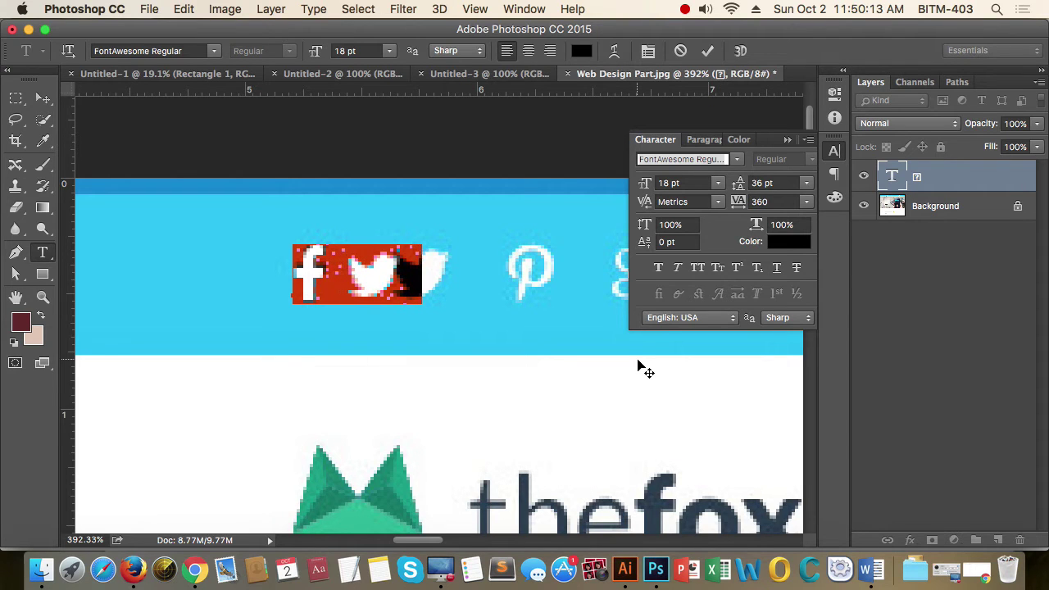
pyautogui.hotkey('alt', 'Right')
pyautogui.hotkey('alt', 'Right')
pyautogui.hotkey('alt', 'Right')
pyautogui.hotkey('alt', 'Right')
pyautogui.hotkey('alt', 'Right')
pyautogui.hotkey('alt', 'Right')
pyautogui.hotkey('alt', 'Right')
pyautogui.hotkey('alt', 'Right')
pyautogui.hotkey('alt', 'Right')
pyautogui.hotkey('alt', 'Right')
pyautogui.hotkey('alt', 'Right')
pyautogui.hotkey('alt', 'Right')
pyautogui.hotkey('alt', 'Right')
pyautogui.hotkey('alt', 'Right')
pyautogui.hotkey('alt', 'Right')
pyautogui.hotkey('alt', 'Right')
pyautogui.hotkey('alt', 'Right')
pyautogui.hotkey('alt', 'Right')
pyautogui.hotkey('alt', 'Right')
pyautogui.hotkey('alt', 'Right')
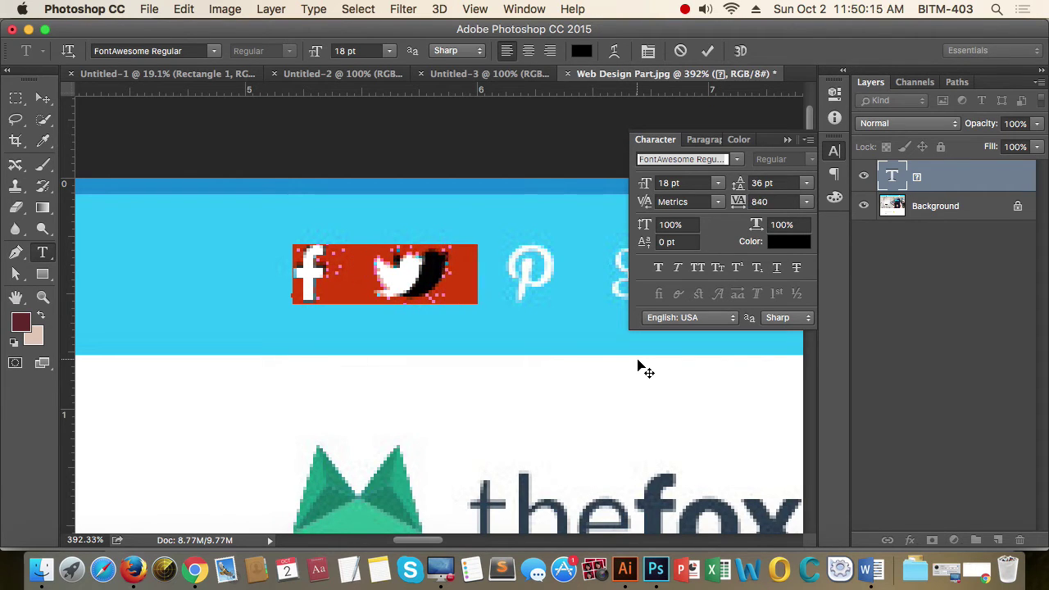
pyautogui.hotkey('alt', 'Right')
pyautogui.hotkey('alt', 'Right')
pyautogui.hotkey('alt', 'Right')
pyautogui.hotkey('alt', 'Right')
pyautogui.hotkey('alt', 'Right')
pyautogui.hotkey('alt', 'Right')
pyautogui.hotkey('alt', 'Right')
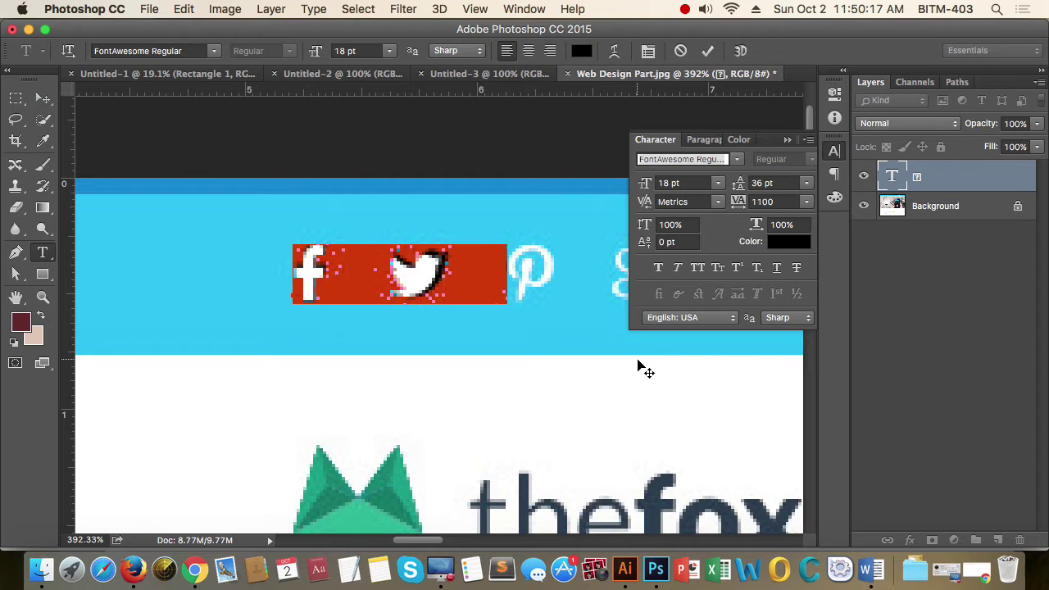
pyautogui.hotkey('alt', 'Right')
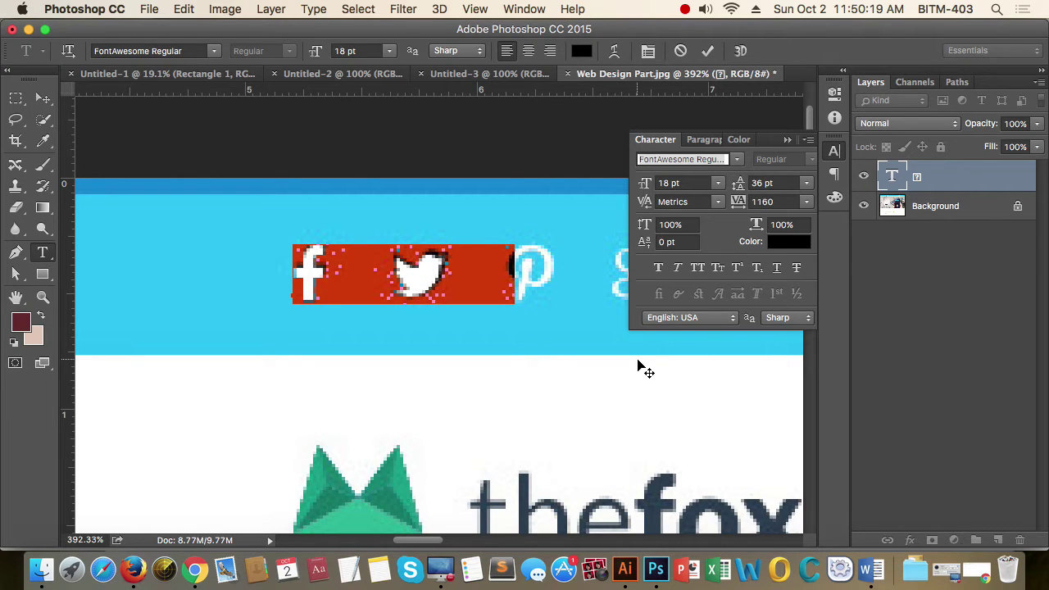
pyautogui.click(834, 154)
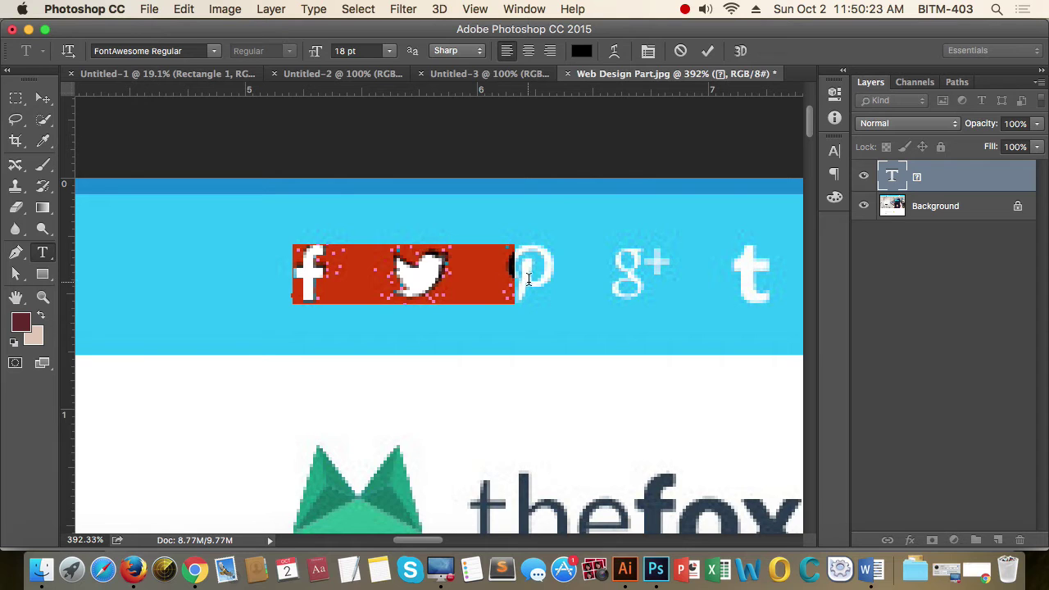
# Review the remaining white social icons along the blue header and commit the icon text edit
pyautogui.click(526, 279)
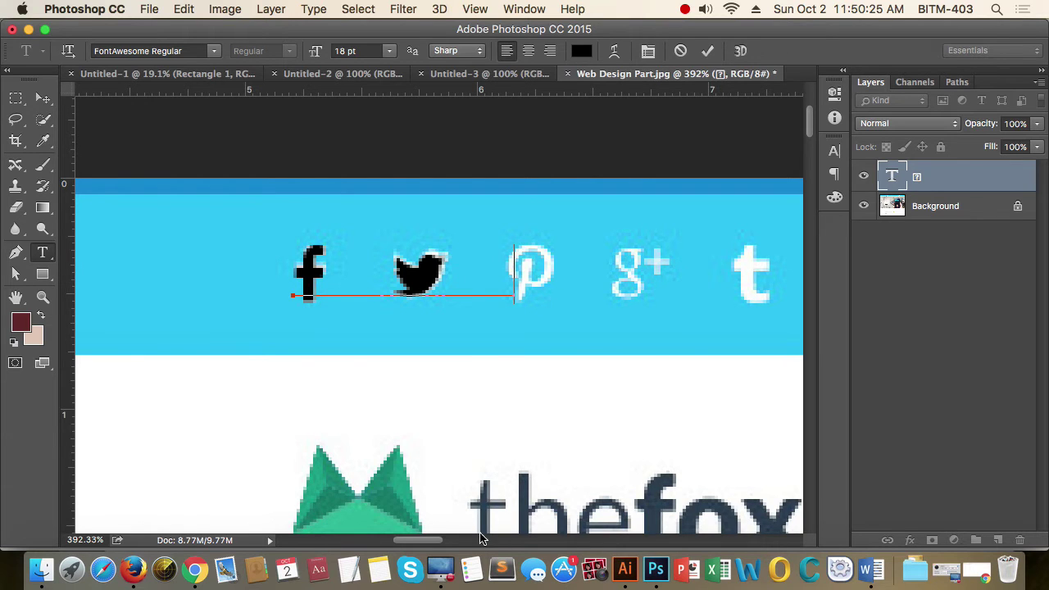
pyautogui.moveTo(421, 541); pyautogui.dragTo(440, 541)
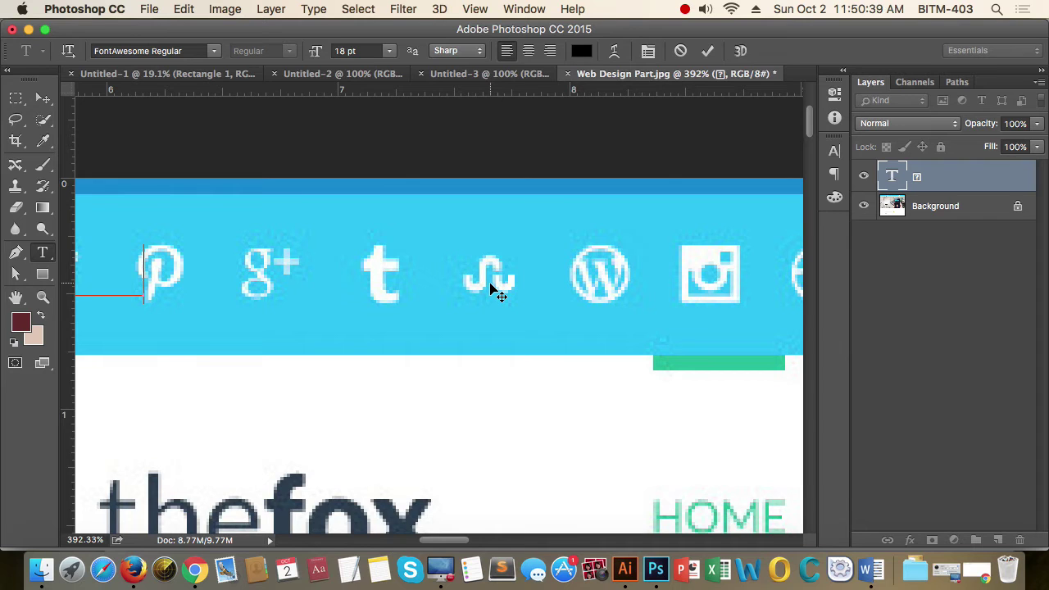
pyautogui.moveTo(450, 541); pyautogui.dragTo(464, 540)
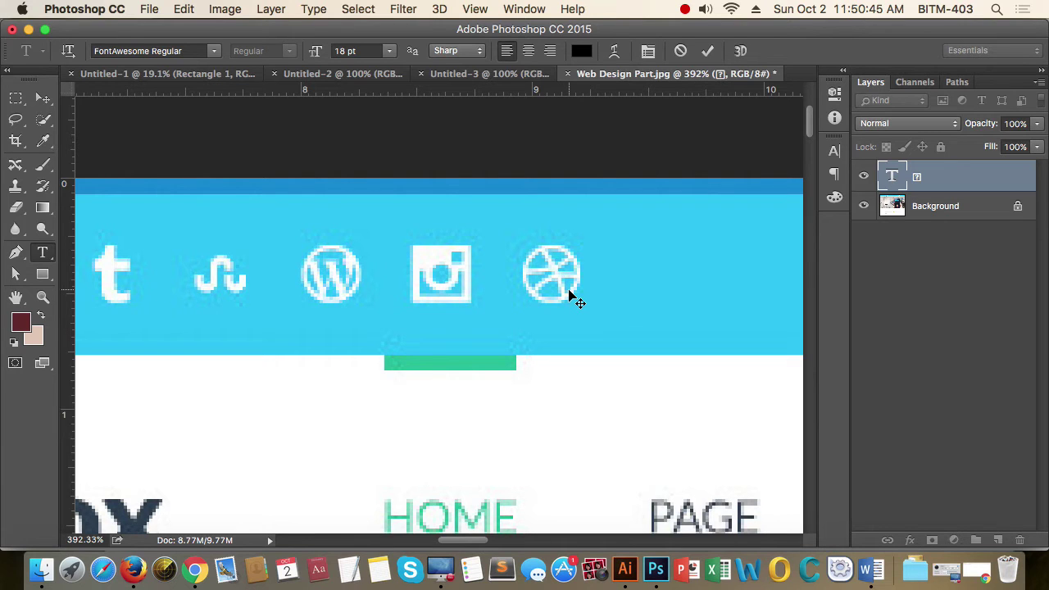
pyautogui.moveTo(480, 543); pyautogui.dragTo(422, 540)
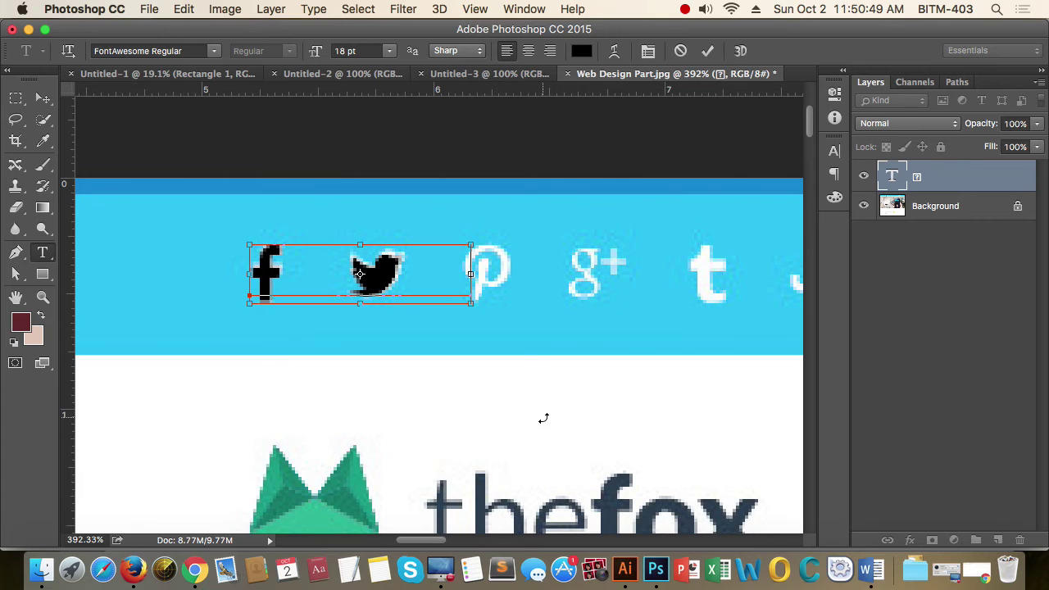
pyautogui.press('super+Tab')
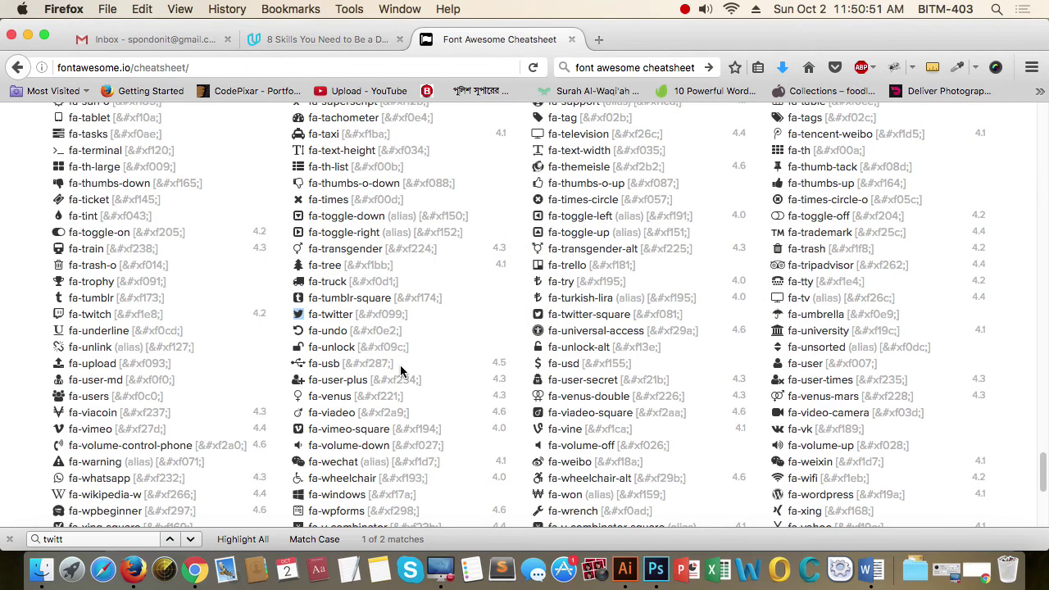
pyautogui.press('super+Tab')
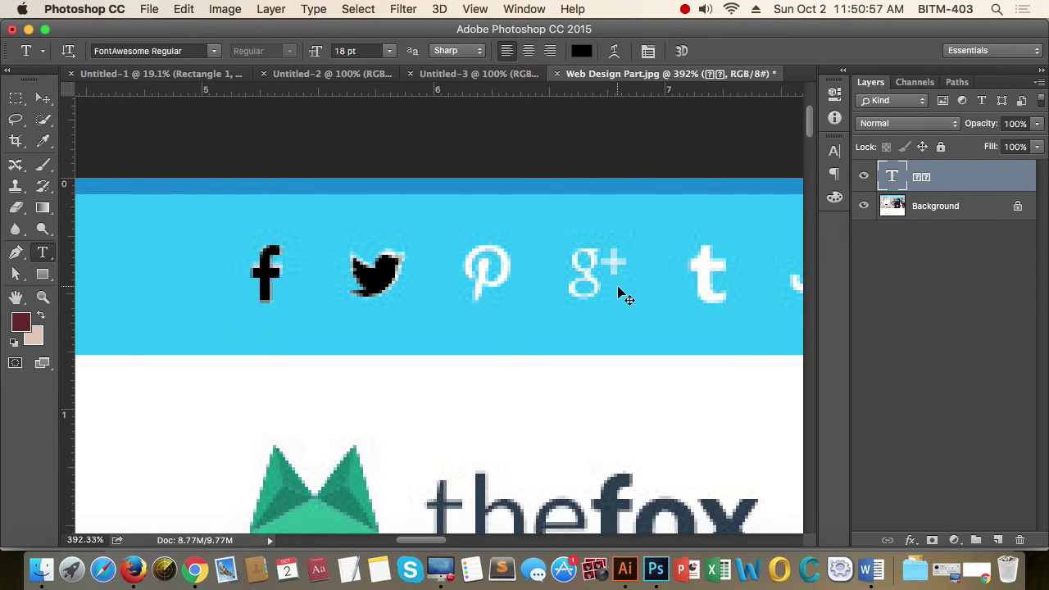
# Switch to the Font Awesome Cheatsheet in Firefox, find "pint" and copy the fa-pinterest-p icon glyph
pyautogui.press('super+Tab')
pyautogui.doubleClick(86, 539)
pyautogui.press('BackSpace')
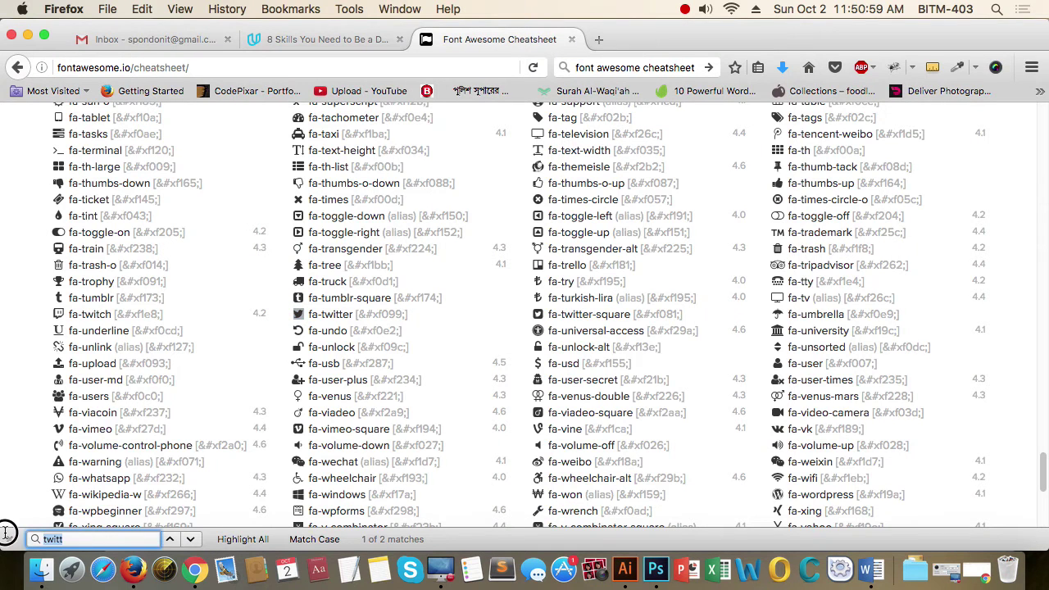
pyautogui.write('pinta')
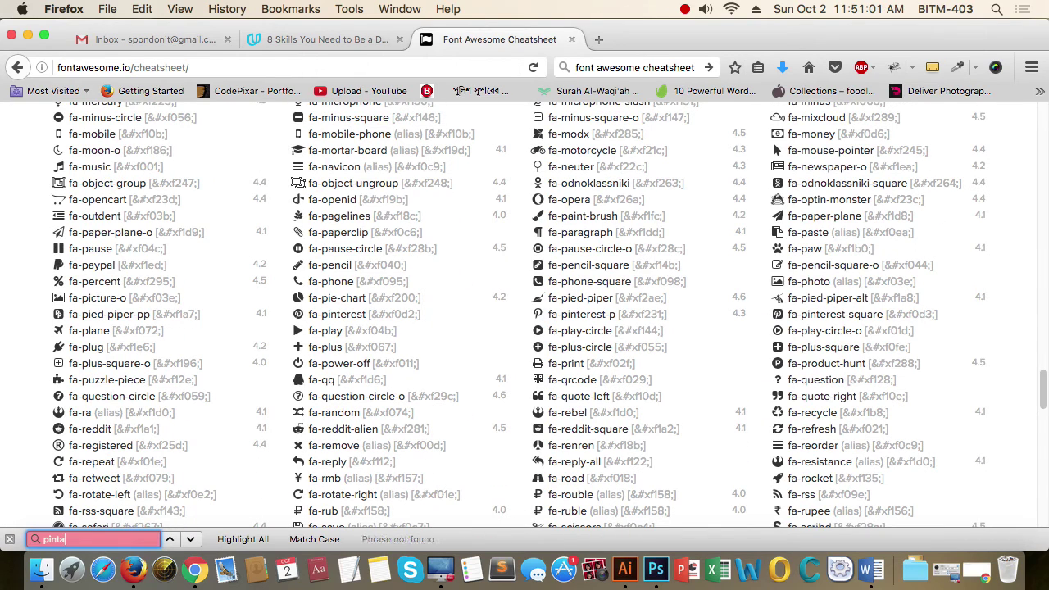
pyautogui.press('BackSpace')
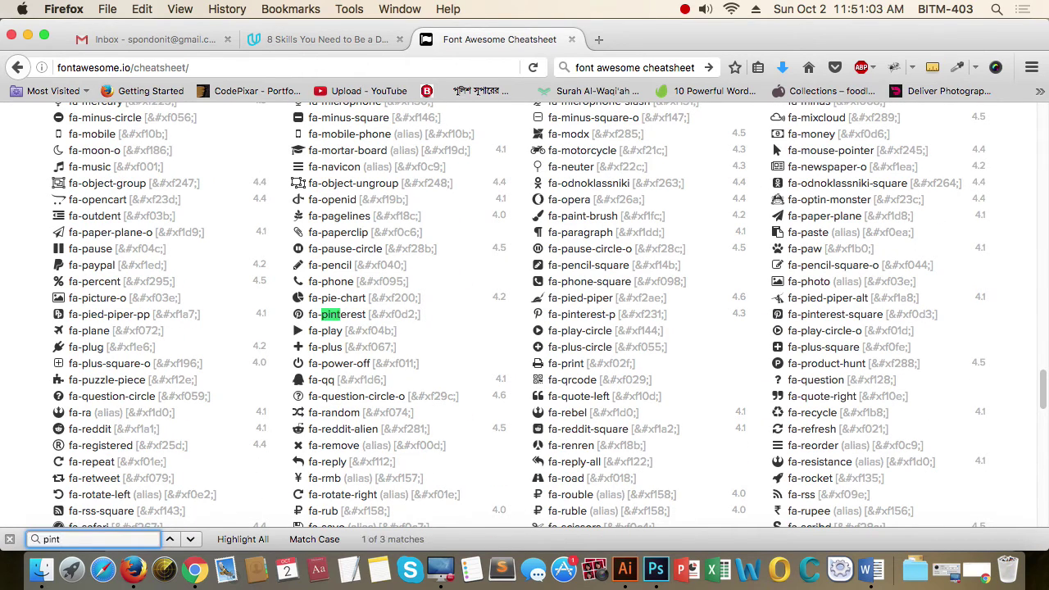
pyautogui.press('super+Tab')
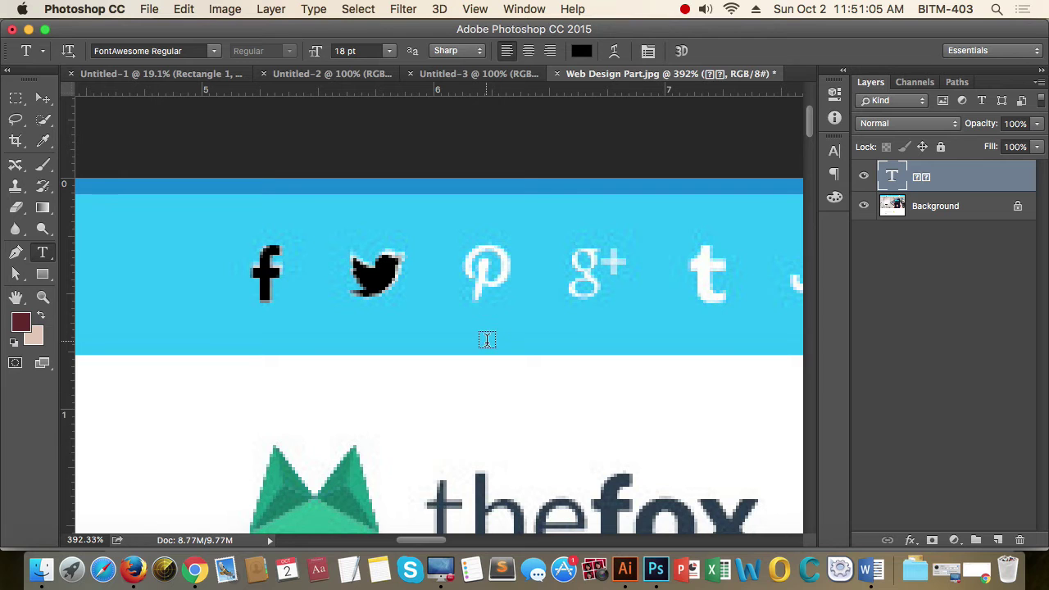
pyautogui.press('super+Tab')
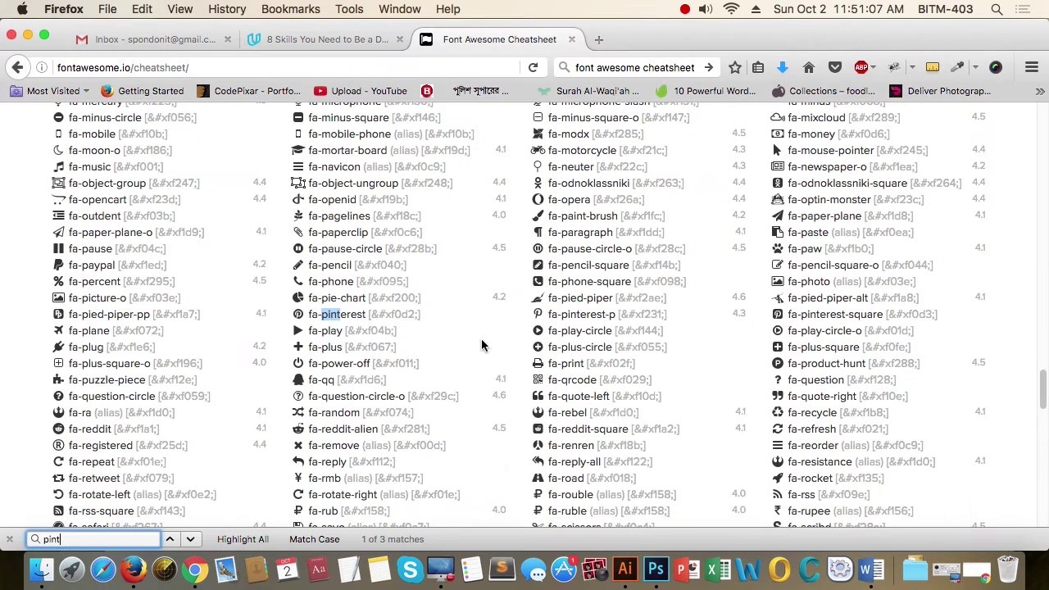
pyautogui.moveTo(542, 313); pyautogui.dragTo(533, 313)
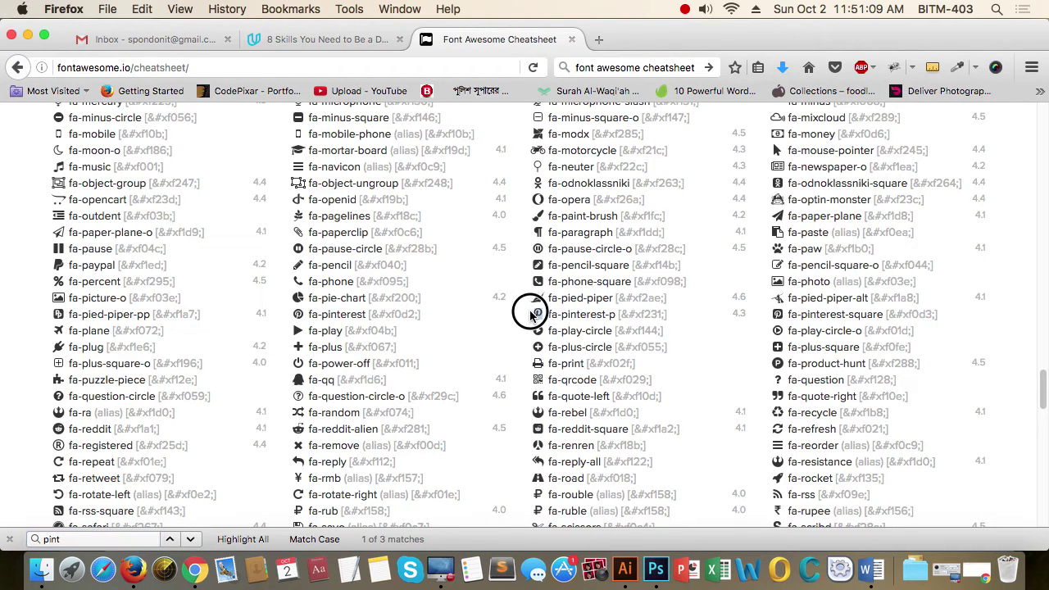
pyautogui.press('super+c')
# Switch to Photoshop and paste the Pinterest glyph directly after the Twitter glyph in the icon text layer
pyautogui.press('super+Tab')
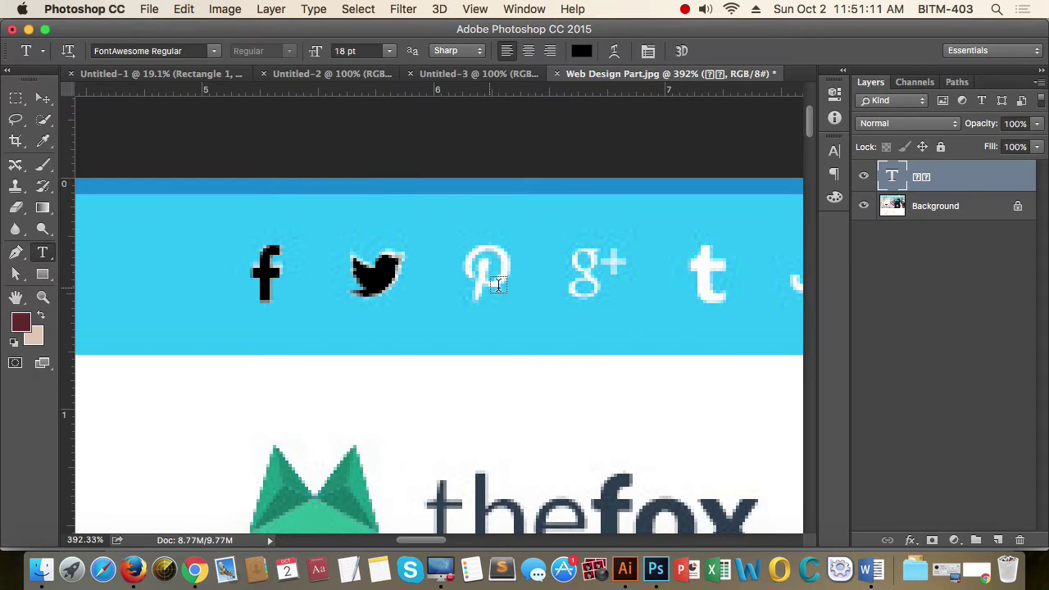
pyautogui.click(398, 271)
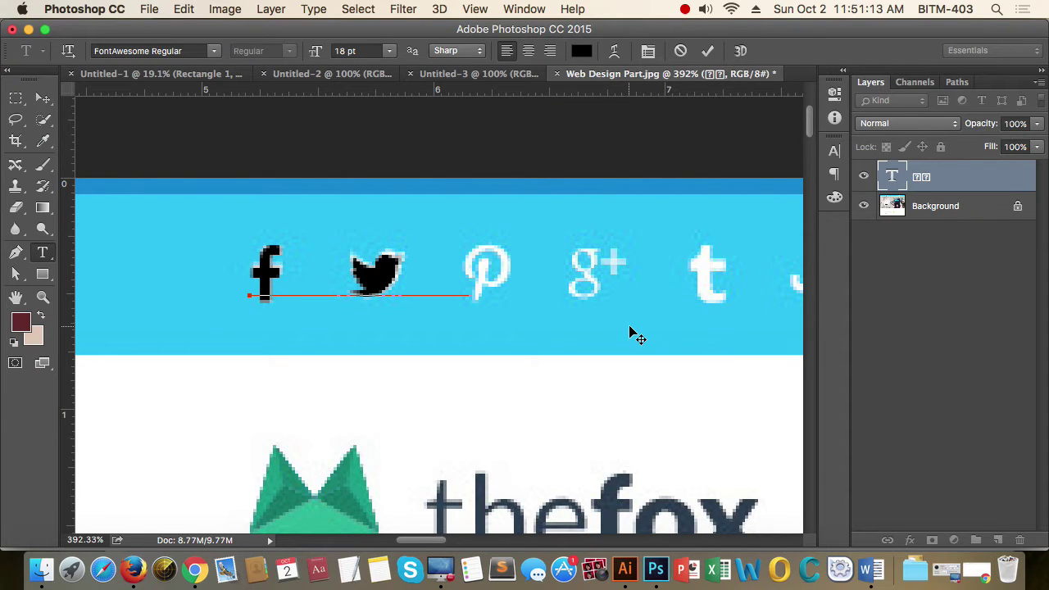
pyautogui.press('super+v')
# Switch to the Font Awesome Cheatsheet in Firefox, find "goo" and copy the fa-google-plus icon glyph
pyautogui.press('super+Tab')
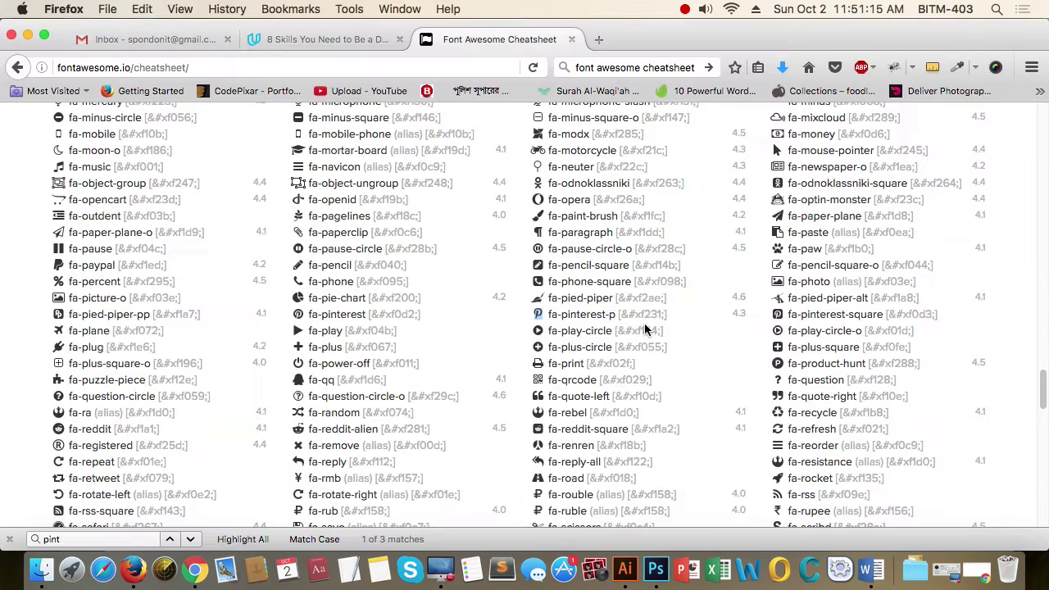
pyautogui.click(95, 547)
pyautogui.press('BackSpace')
pyautogui.press('BackSpace')
pyautogui.press('BackSpace')
pyautogui.press('BackSpace')
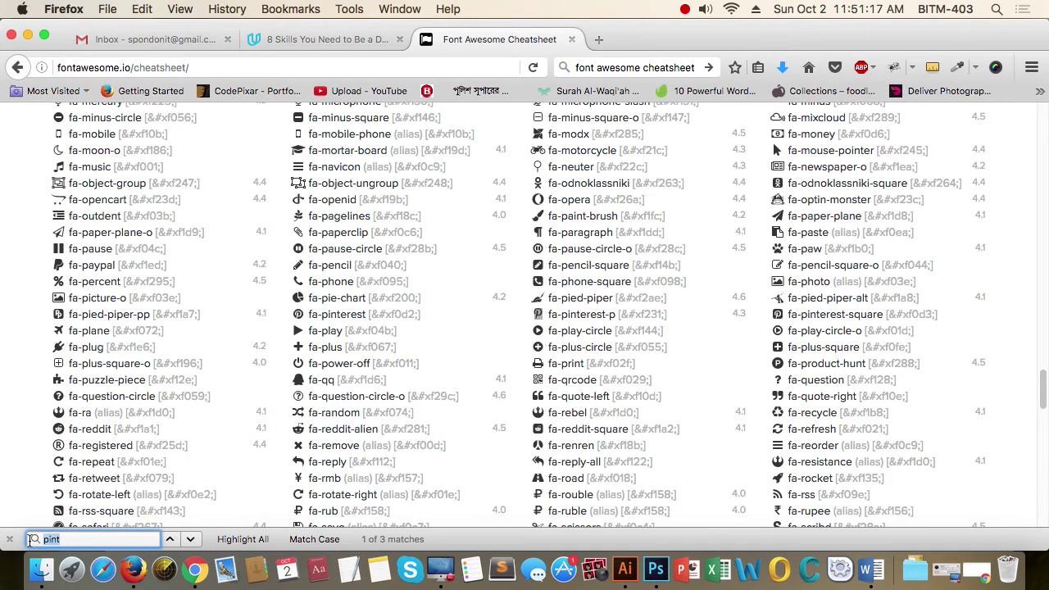
pyautogui.write('goo')
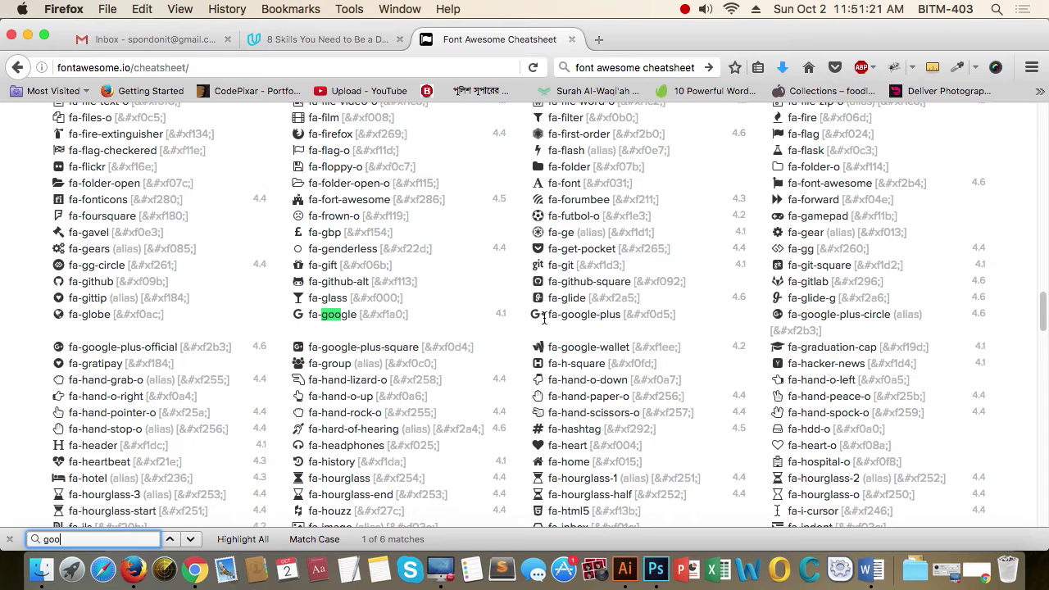
pyautogui.moveTo(546, 314); pyautogui.dragTo(535, 312)
pyautogui.press('super+c')
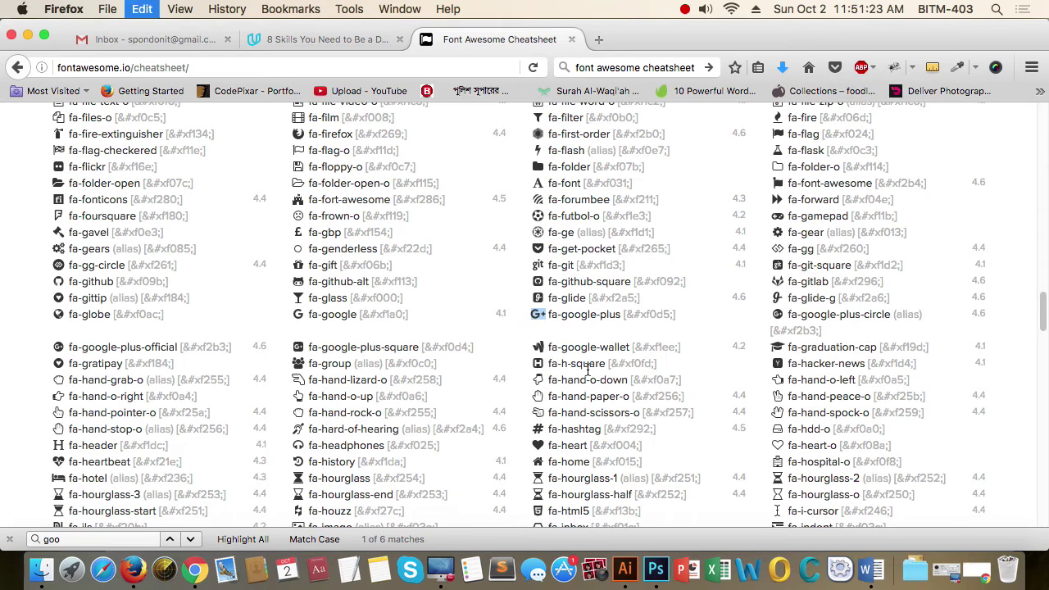
# Switch to Photoshop and paste the Google Plus glyph after the Pinterest glyph in the icon text layer
pyautogui.press('super+Tab')
pyautogui.click(543, 274)
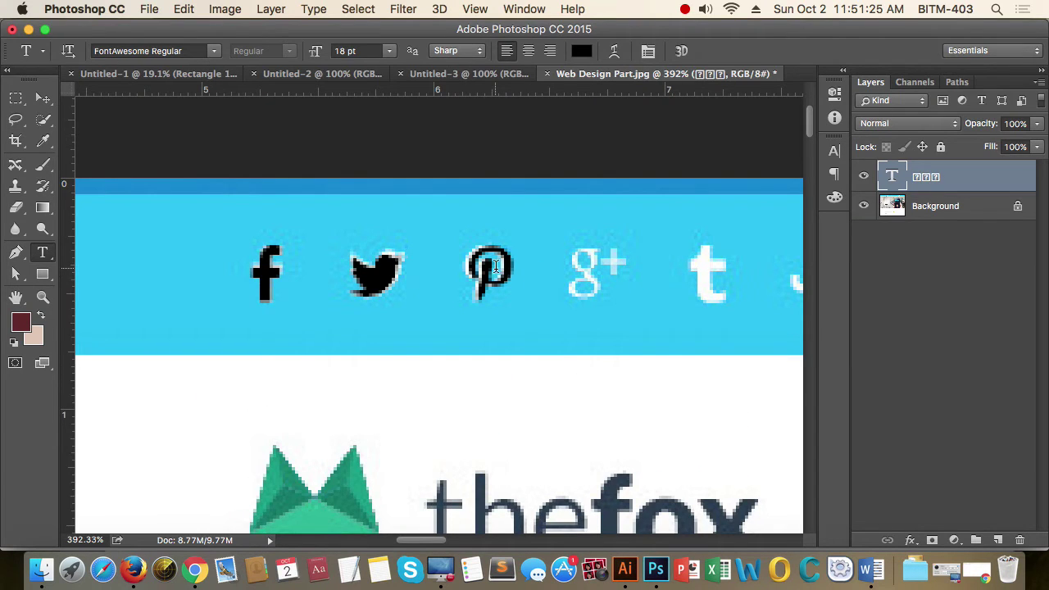
pyautogui.press('super+v')
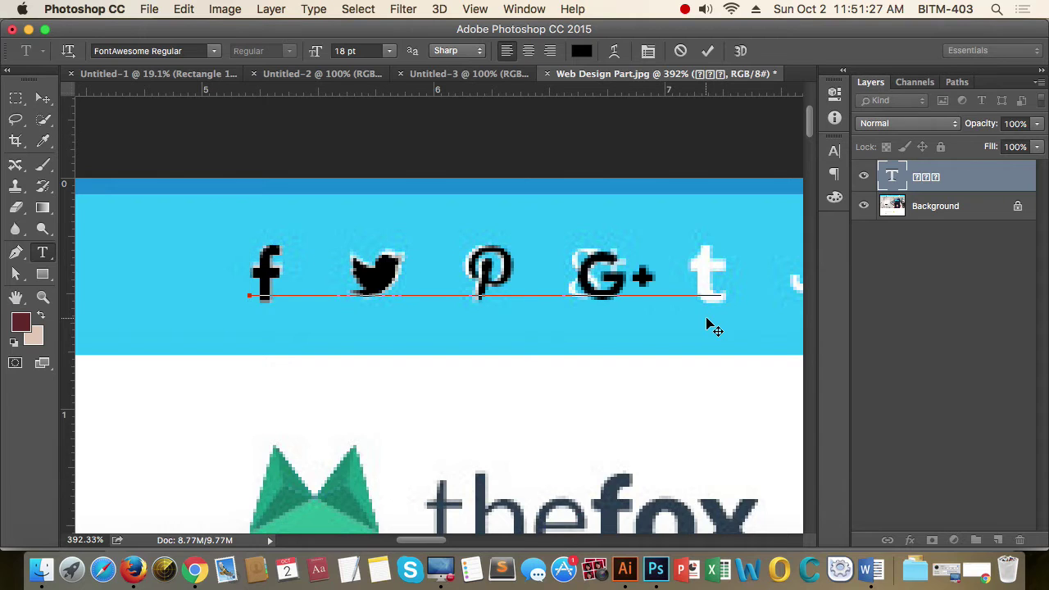
# Reduce the tracking of all four icon glyphs to 1120 and commit the text edit
pyautogui.press('super+a')
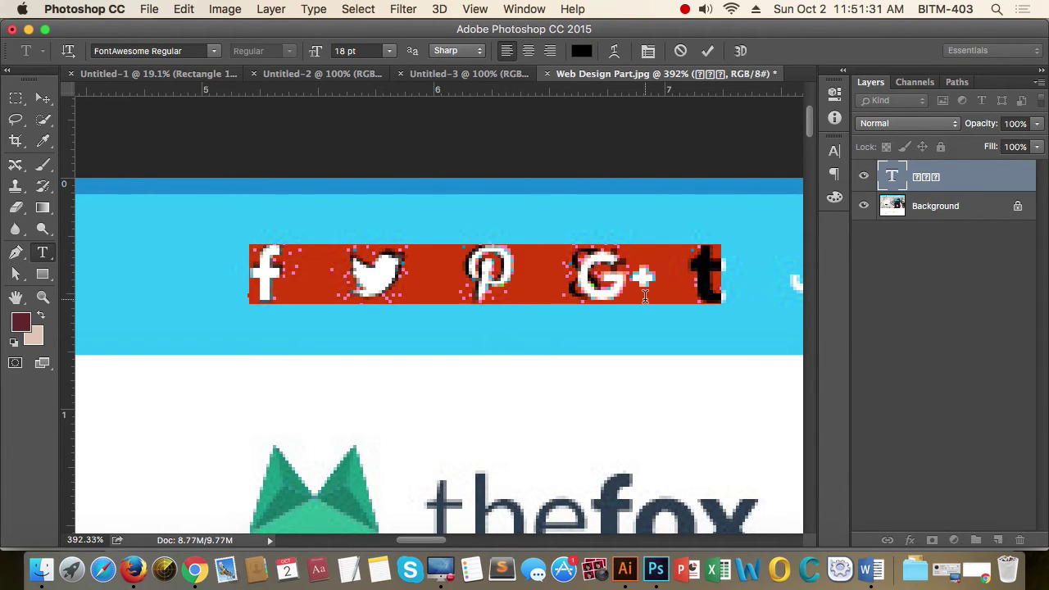
pyautogui.hotkey('alt', 'Left')
pyautogui.hotkey('alt', 'Left')
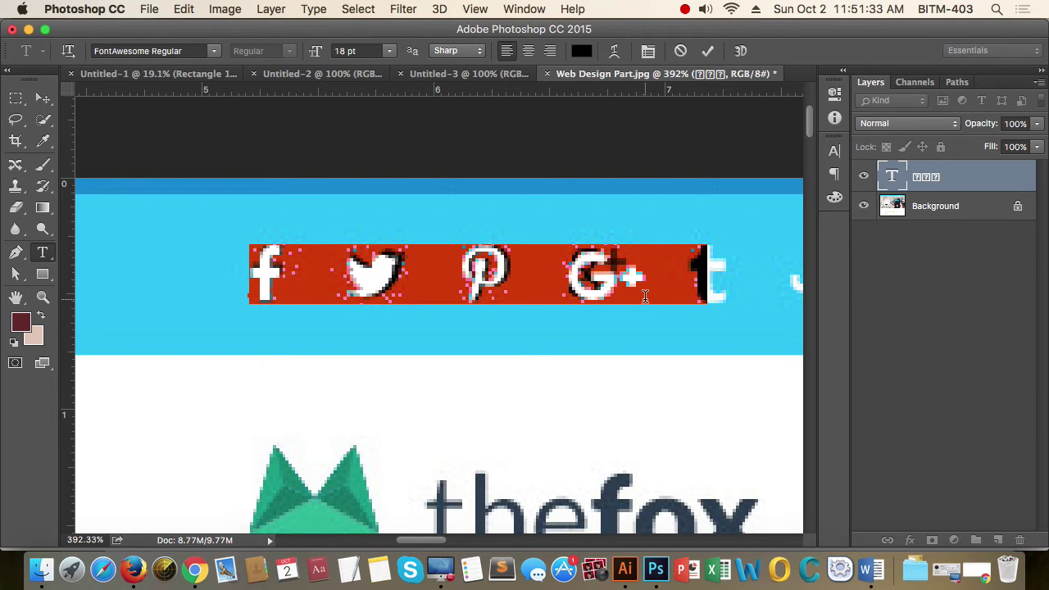
pyautogui.click(43, 97)
pyautogui.keyDown('alt'); pyautogui.click(529, 313); pyautogui.keyUp('alt')
pyautogui.keyDown('alt'); pyautogui.click(529, 312); pyautogui.keyUp('alt')
pyautogui.keyDown('alt'); pyautogui.click(529, 312); pyautogui.keyUp('alt')
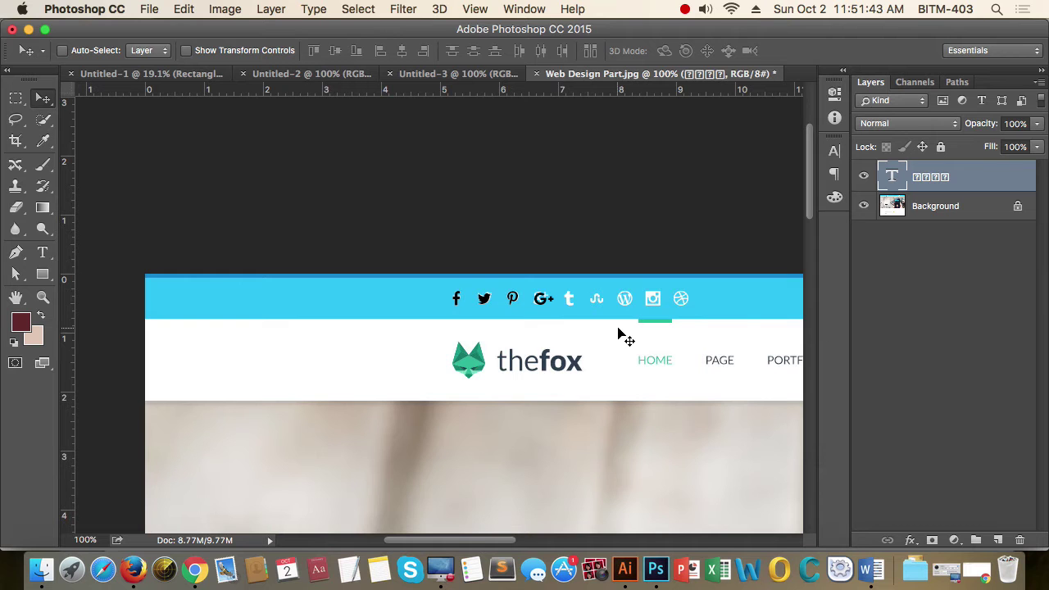
# Add a new text layer reading "Home" just below the green HOME item in the header navigation
pyautogui.scroll(5, 618, 333)
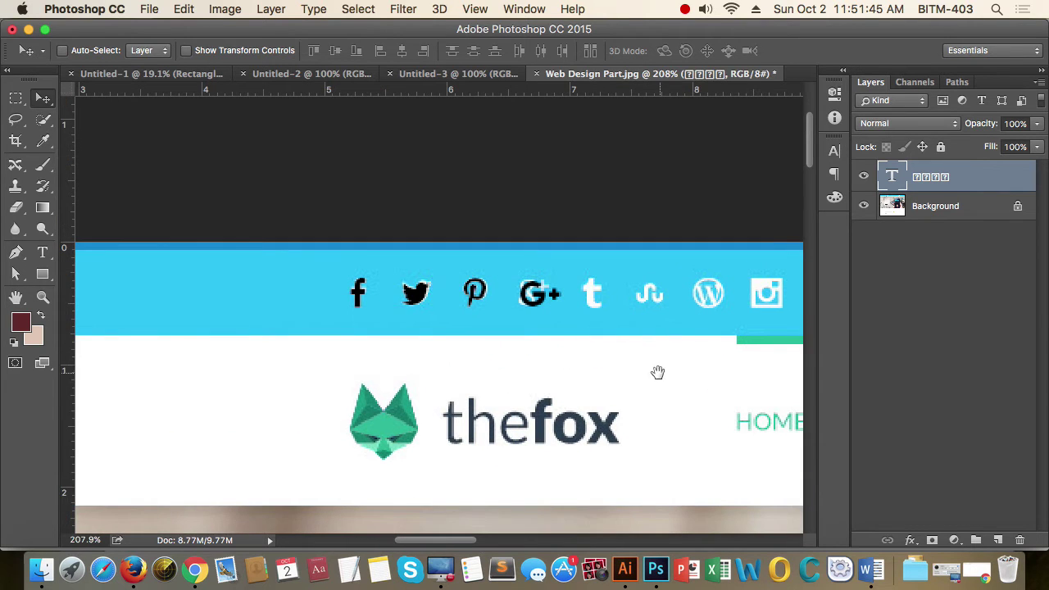
pyautogui.hscroll(1, 544, 352)
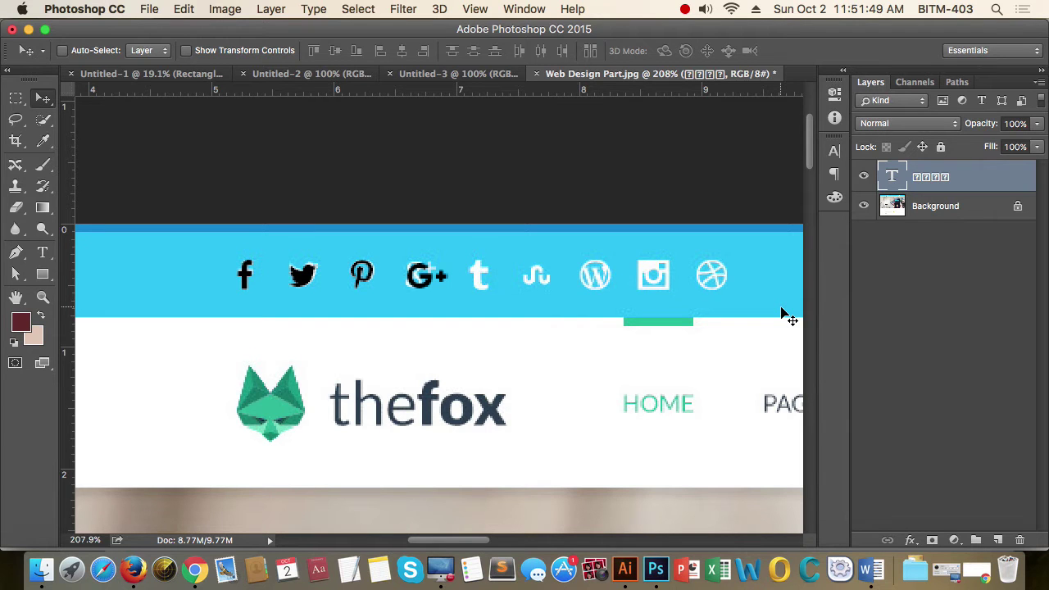
pyautogui.scroll(-5, 661, 382)
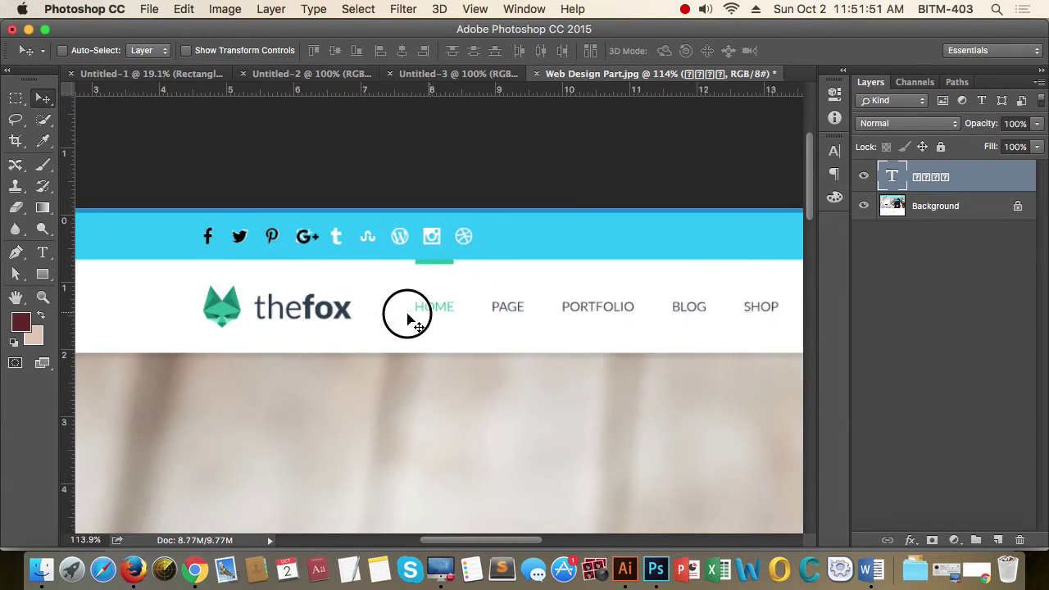
pyautogui.scroll(5, 613, 351)
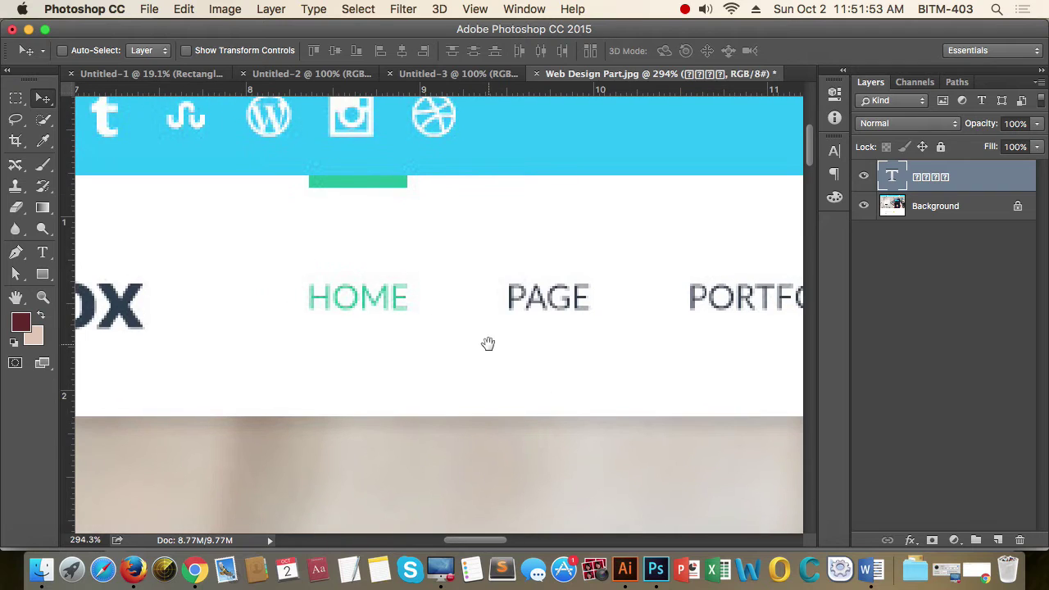
pyautogui.press('t')
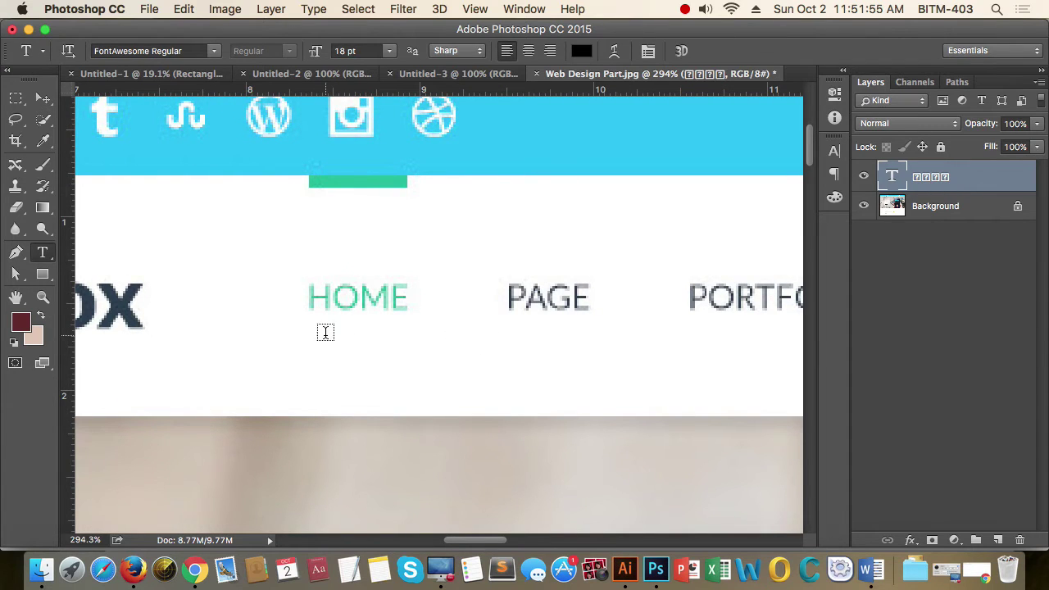
pyautogui.click(325, 332)
pyautogui.write('H')
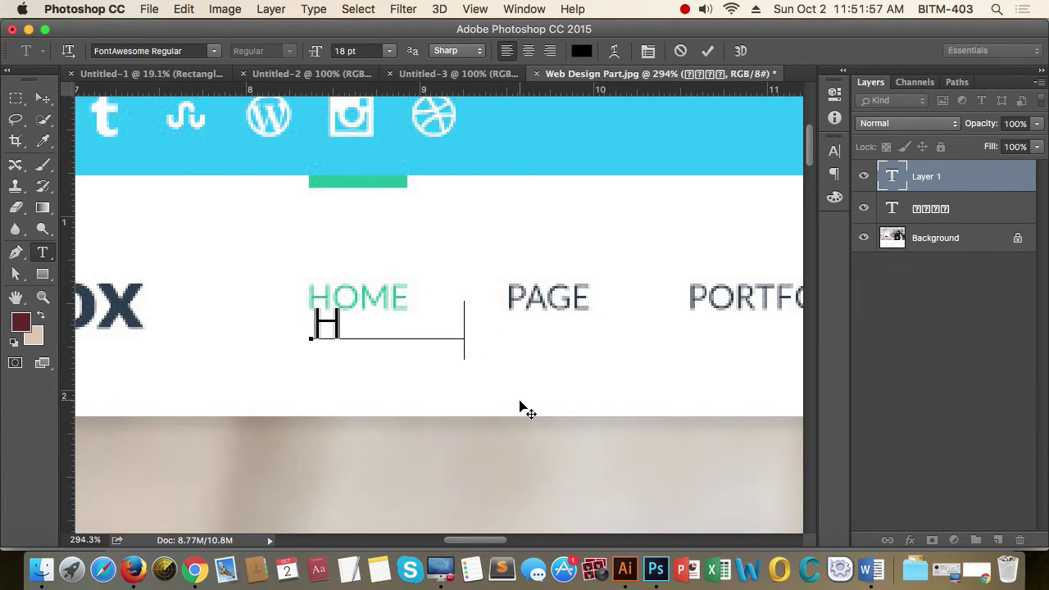
pyautogui.write('ome')
# Set the new Home text's tracking to 0 and apply All Caps
pyautogui.press('super+a')
pyautogui.press('super+t')
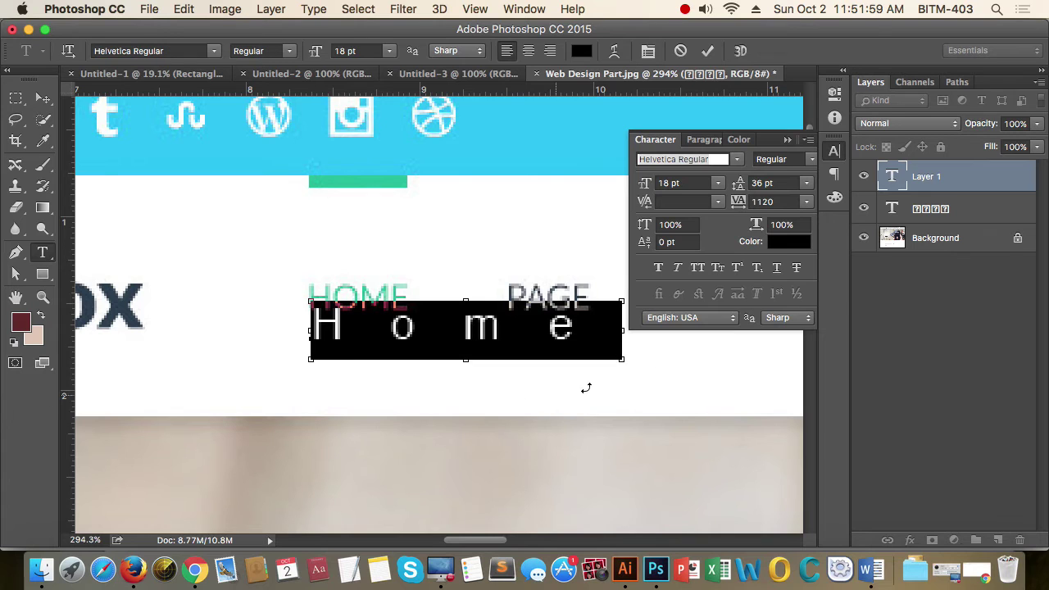
pyautogui.doubleClick(782, 202)
pyautogui.write('0')
pyautogui.press('Return')
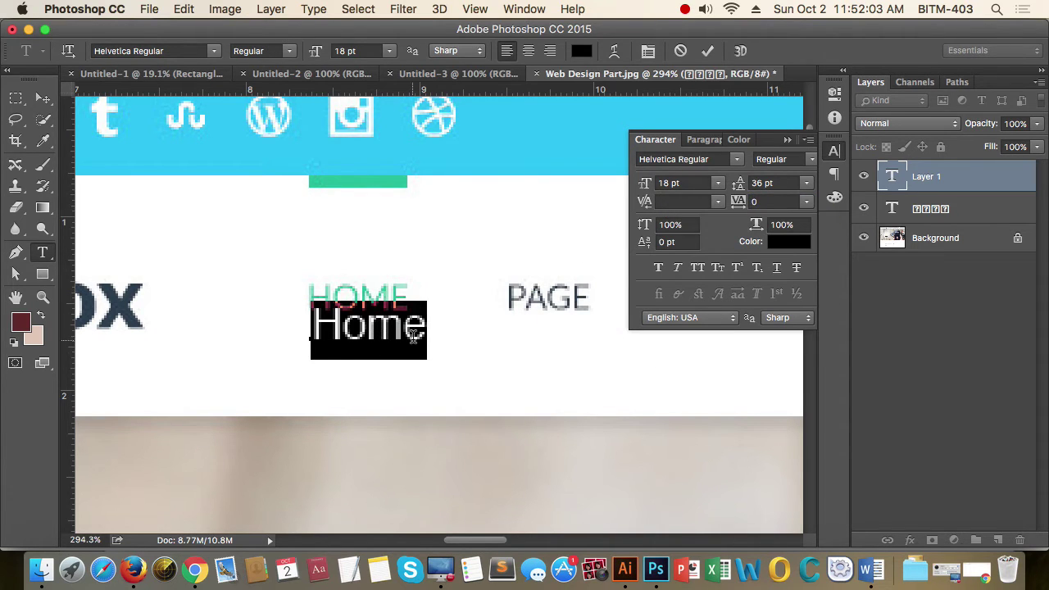
pyautogui.click(697, 268)
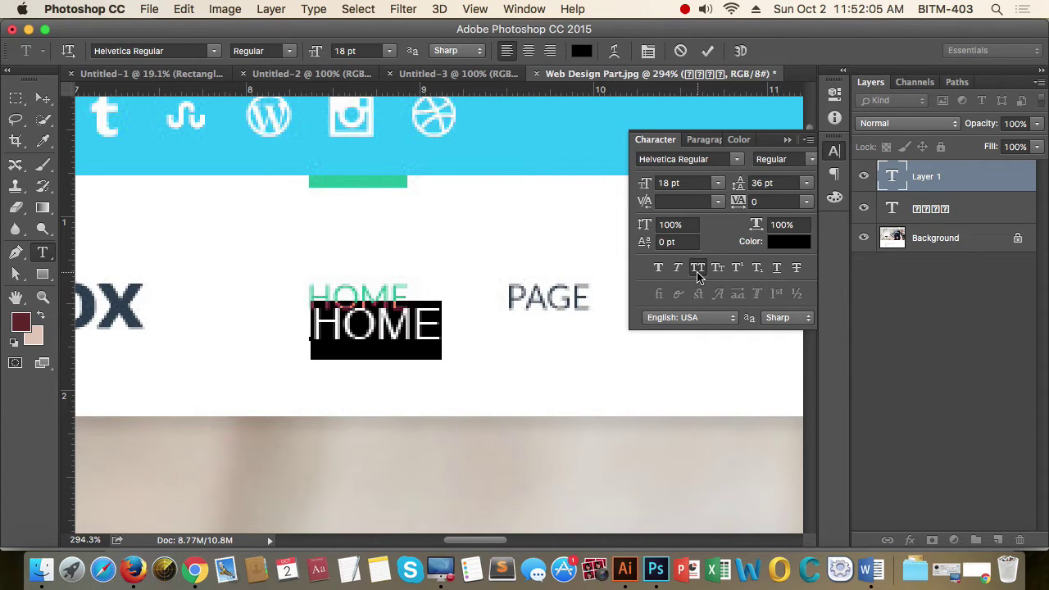
pyautogui.click(834, 153)
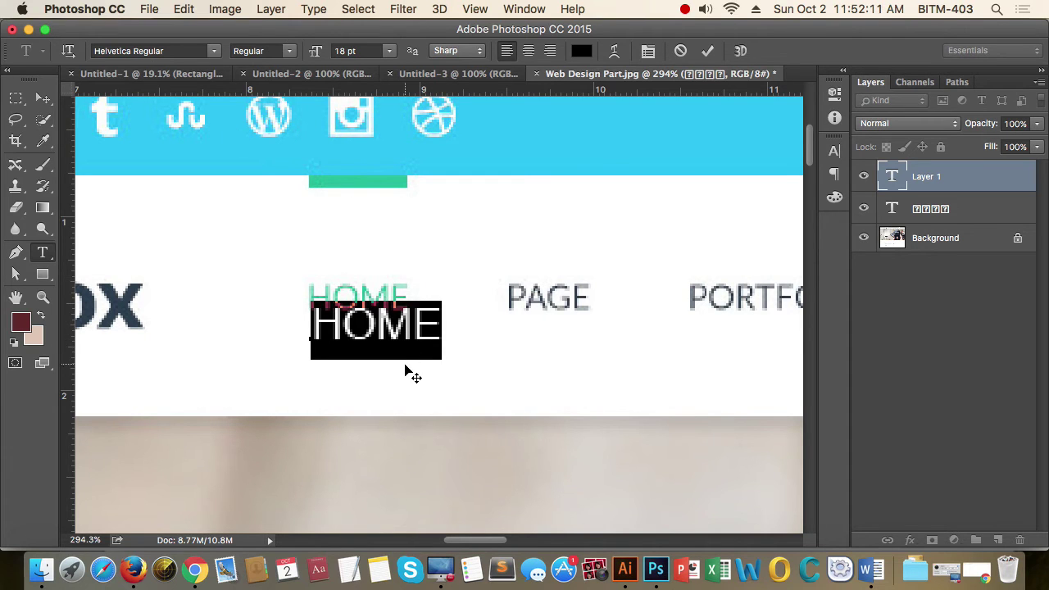
# Move the new HOME text slightly down, clear of the original green label, and set its font to Open Sans Light
pyautogui.click(43, 98)
pyautogui.moveTo(379, 328)
pyautogui.mouseDown()
pyautogui.moveTo(380, 360)
pyautogui.moveTo(378, 343)
pyautogui.mouseUp()
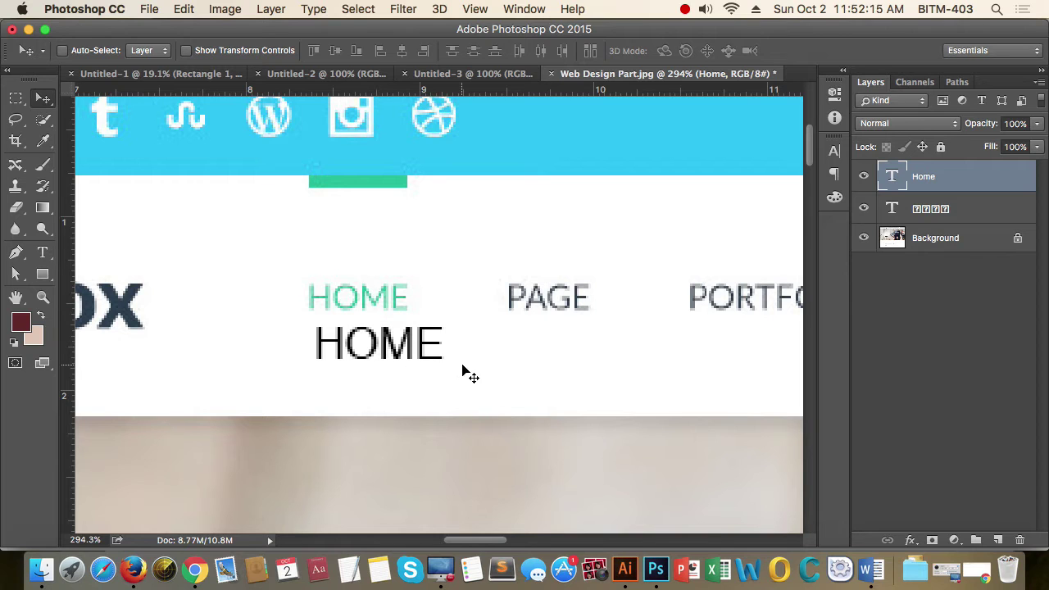
pyautogui.press('t')
pyautogui.click(190, 50)
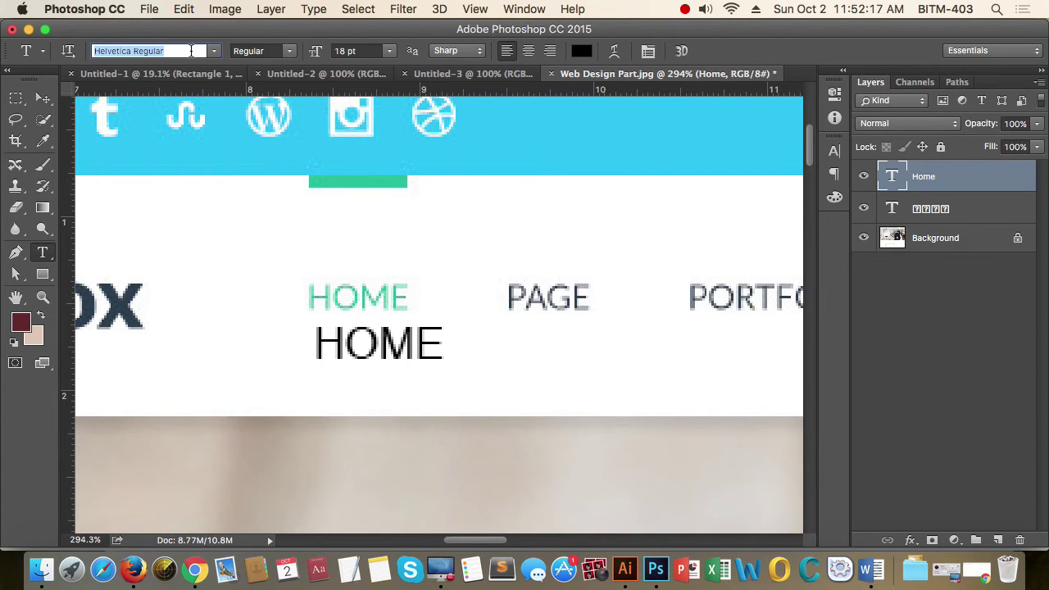
pyautogui.write('op')
pyautogui.press('Down')
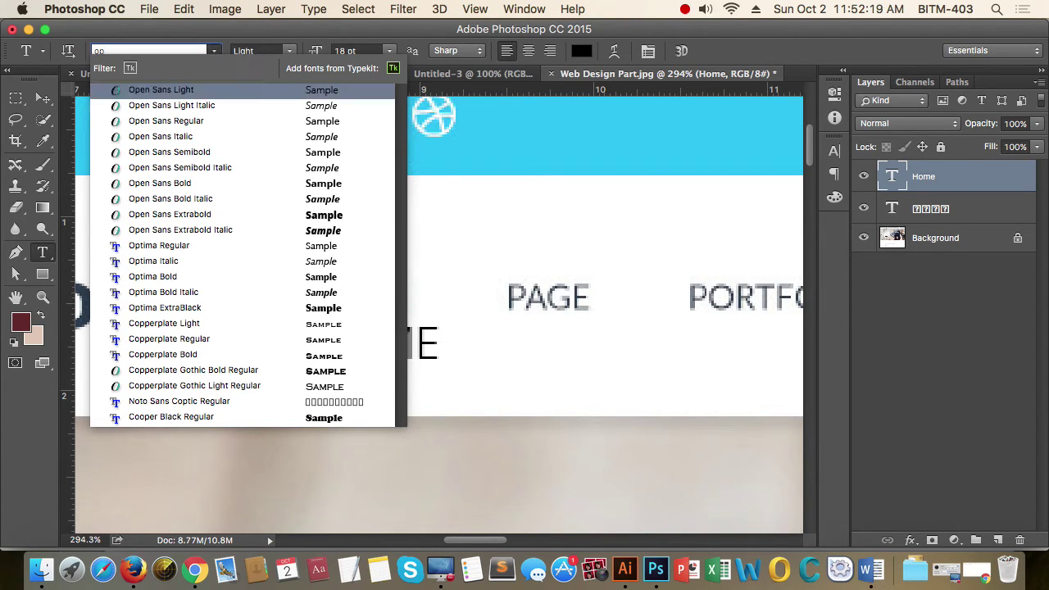
pyautogui.press('Return')
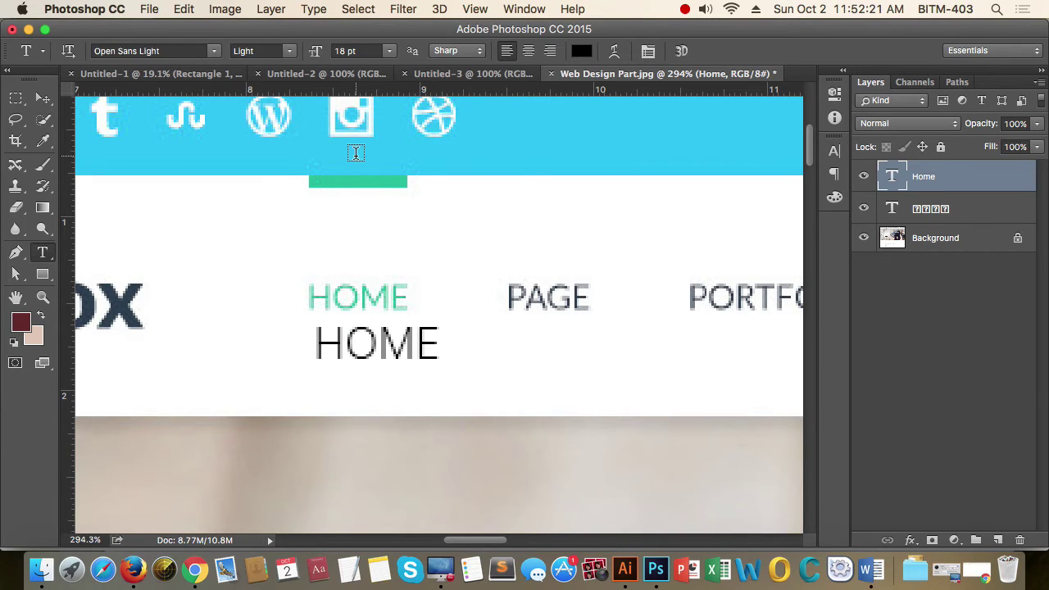
# Reposition the new HOME text close beneath the green HOME label, roughly aligning their left edges for comparison
pyautogui.click(43, 100)
pyautogui.moveTo(320, 305); pyautogui.dragTo(418, 352)
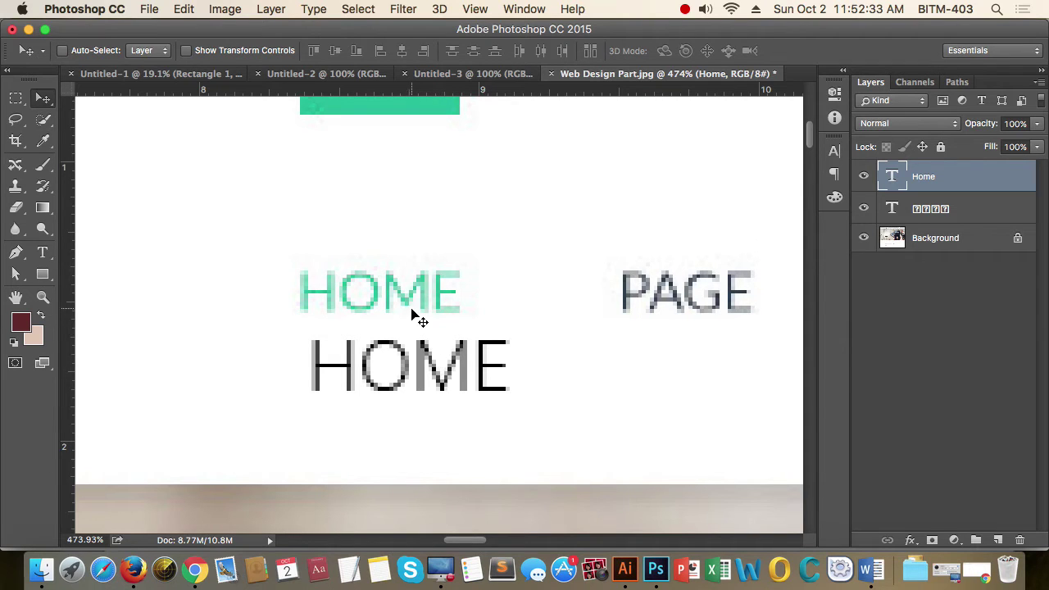
pyautogui.moveTo(408, 398); pyautogui.dragTo(382, 353)
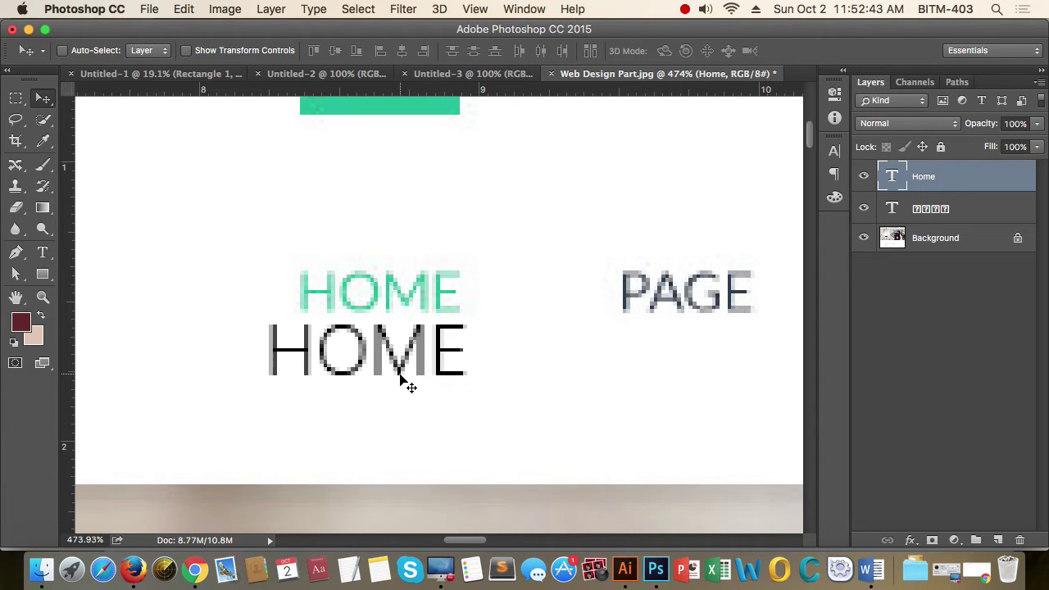
pyautogui.moveTo(398, 371); pyautogui.dragTo(423, 373)
# Search the fonts for "lat" and set the new HOME text to Palatino Linotype Italic
pyautogui.press('t')
pyautogui.click(175, 51)
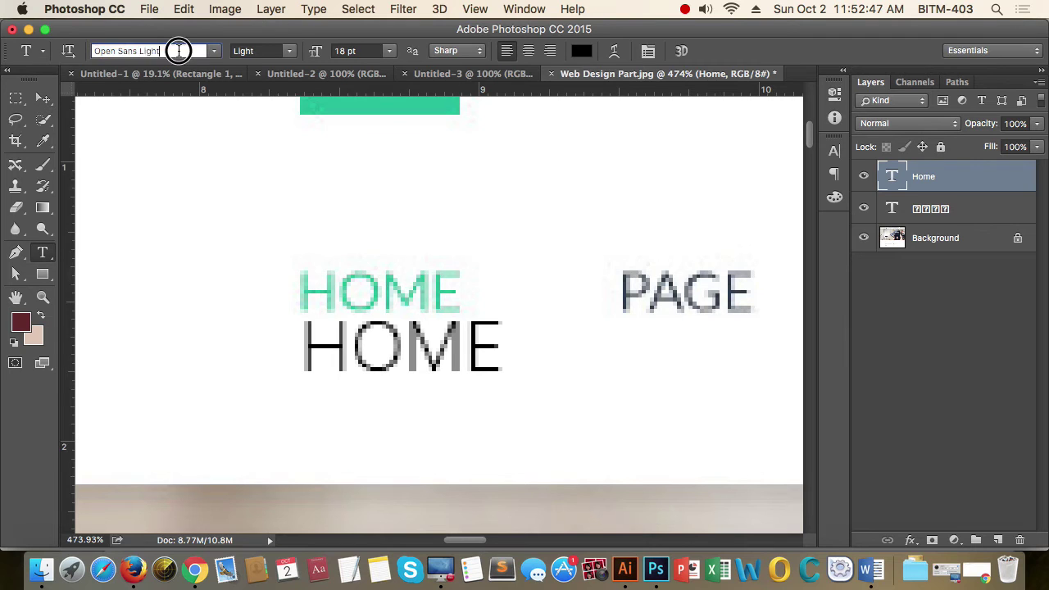
pyautogui.write('lat')
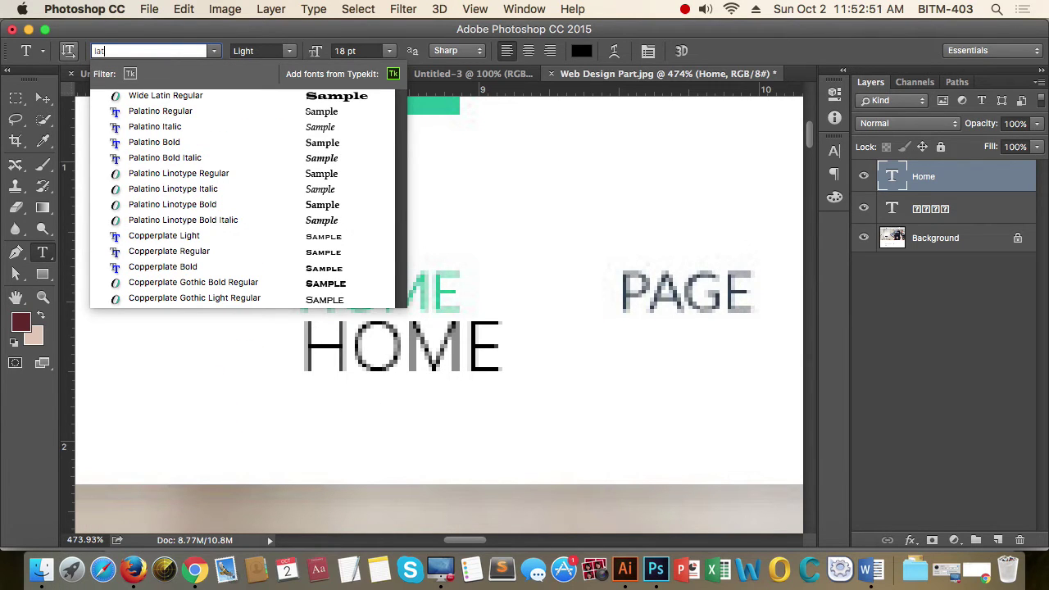
pyautogui.press('Down')
pyautogui.press('Down')
pyautogui.press('Down')
pyautogui.press('Down')
pyautogui.press('Down')
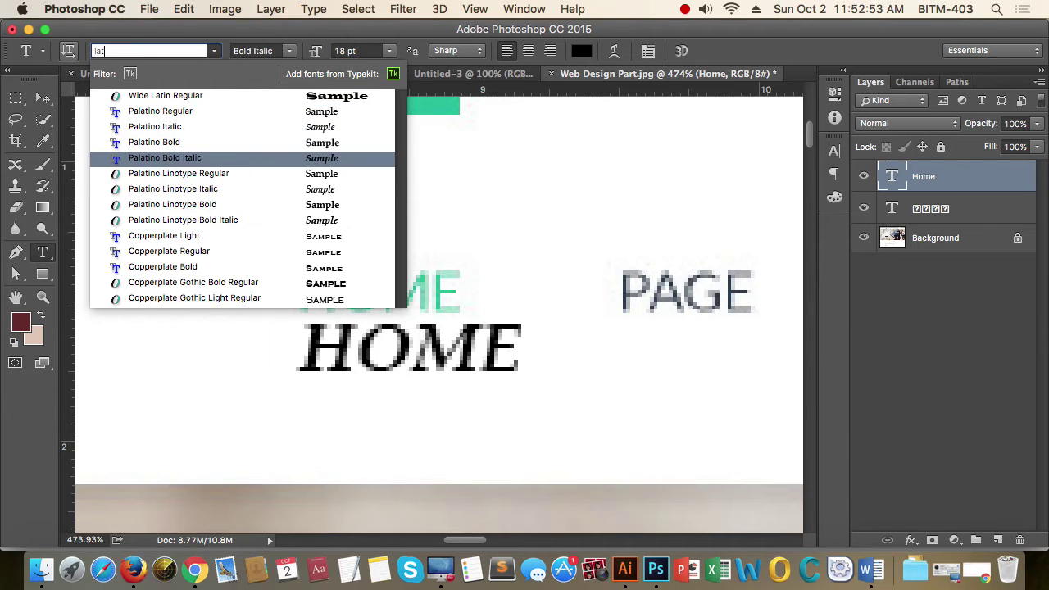
pyautogui.press('Down')
pyautogui.press('Down')
pyautogui.press('Return')
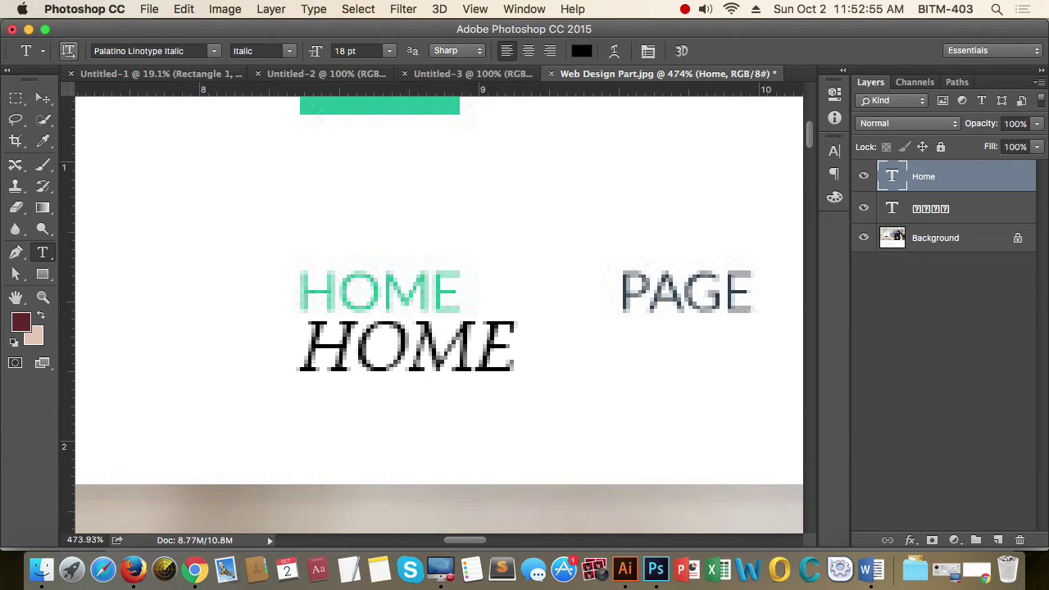
pyautogui.click(42, 98)
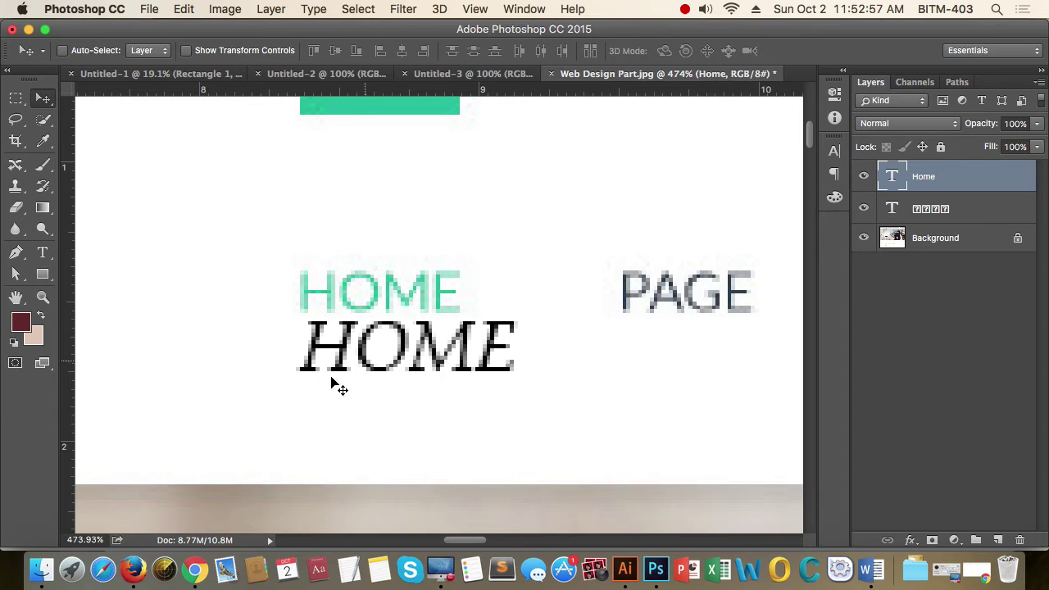
pyautogui.click(134, 570)
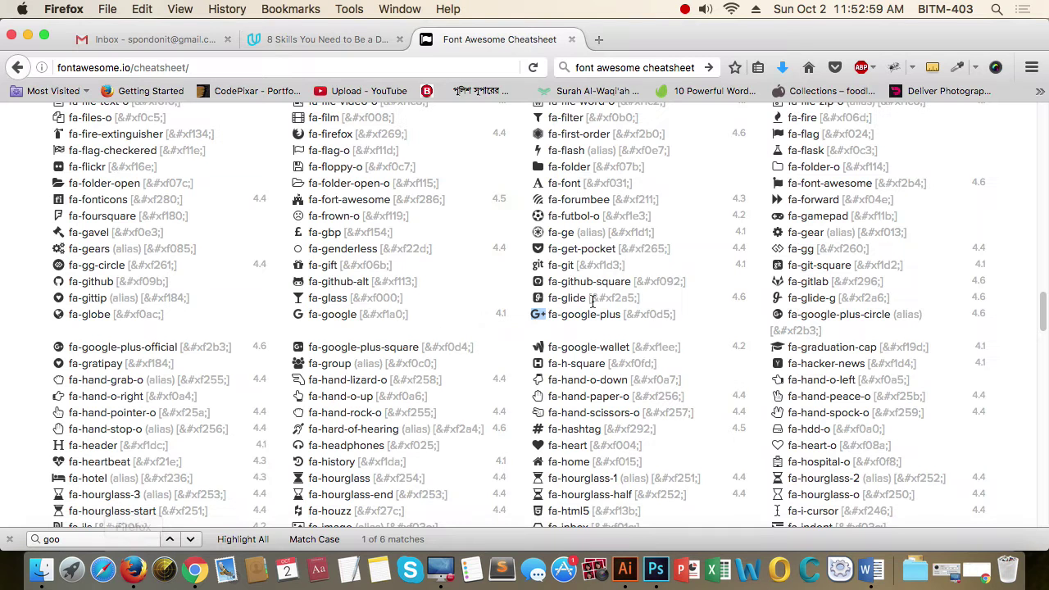
pyautogui.click(598, 39)
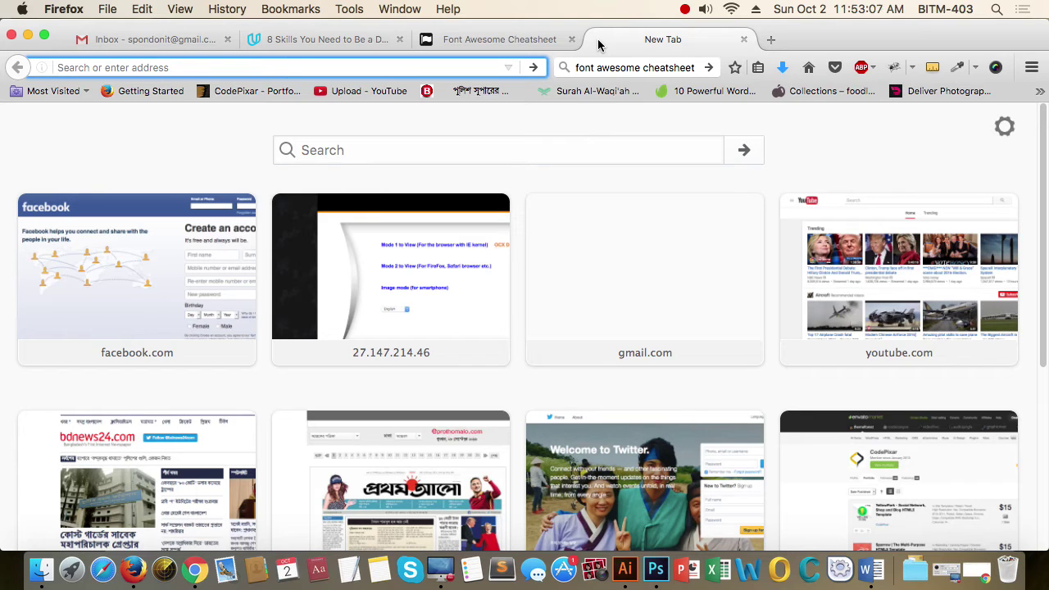
pyautogui.write('go')
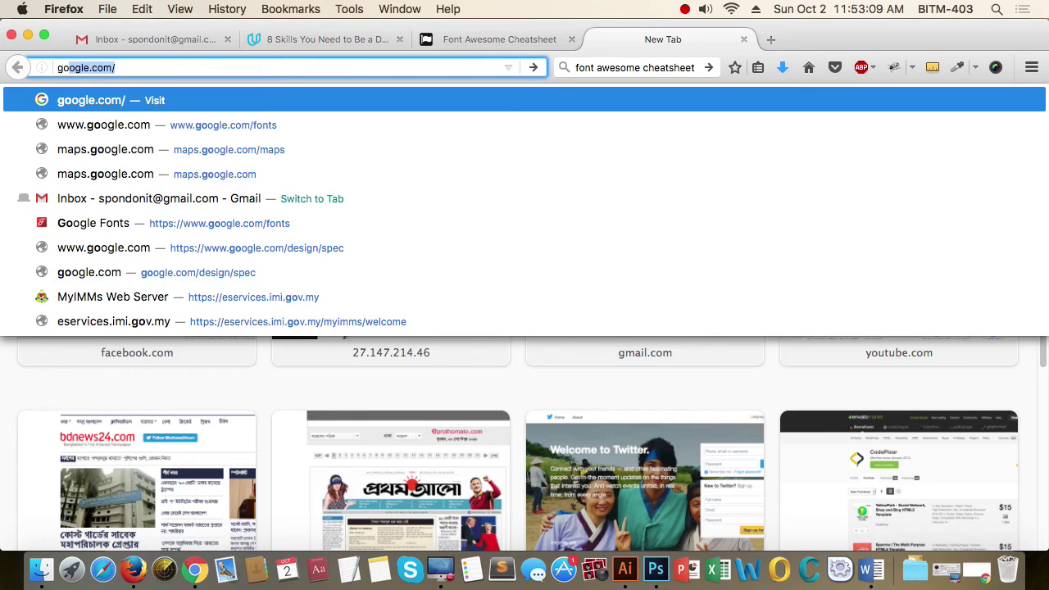
pyautogui.write('1')
pyautogui.press('BackSpace')
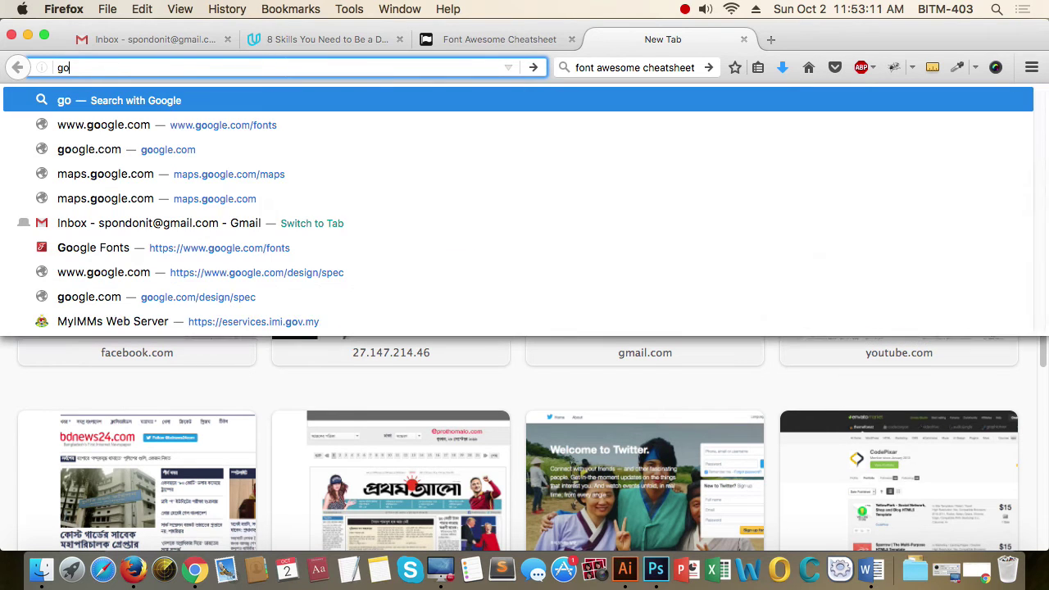
pyautogui.press('Down')
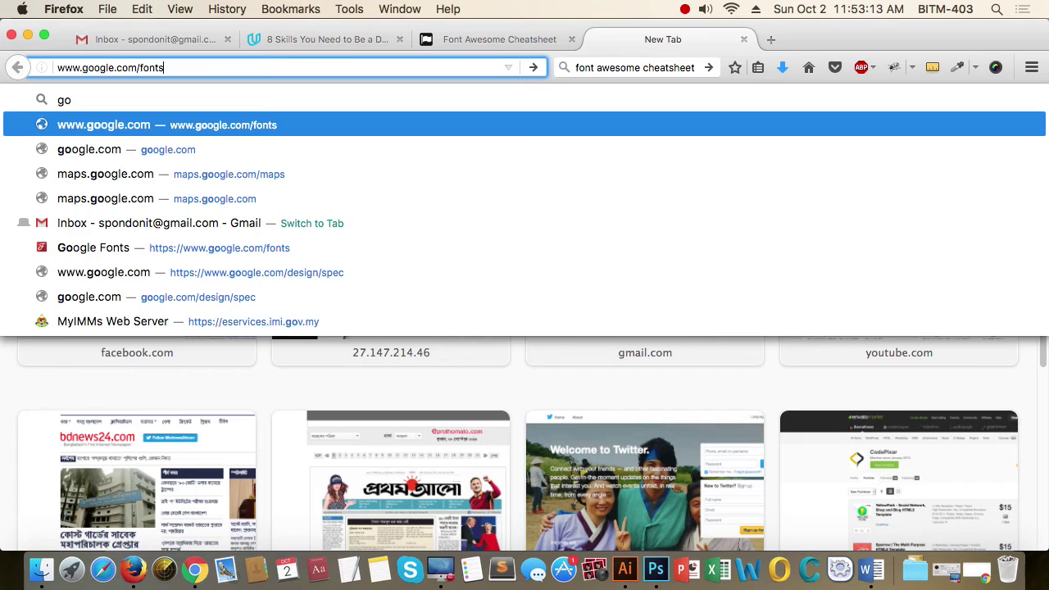
pyautogui.press('Return')
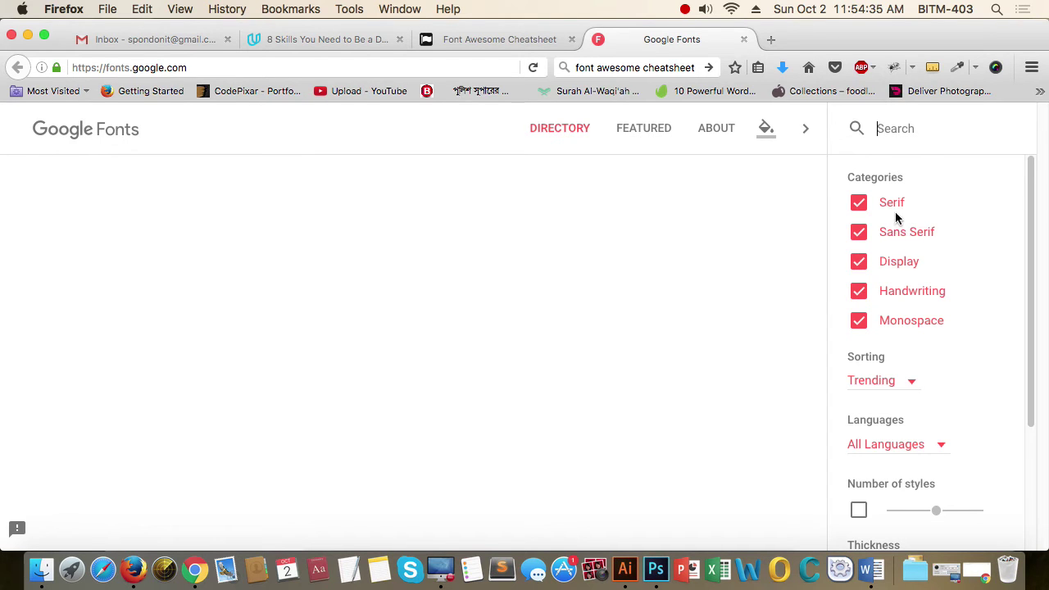
# Back in Photoshop, duplicate the HOME text about 0.5 in above the original and set the copy's font to Open Sans Light
pyautogui.press('super+Tab')
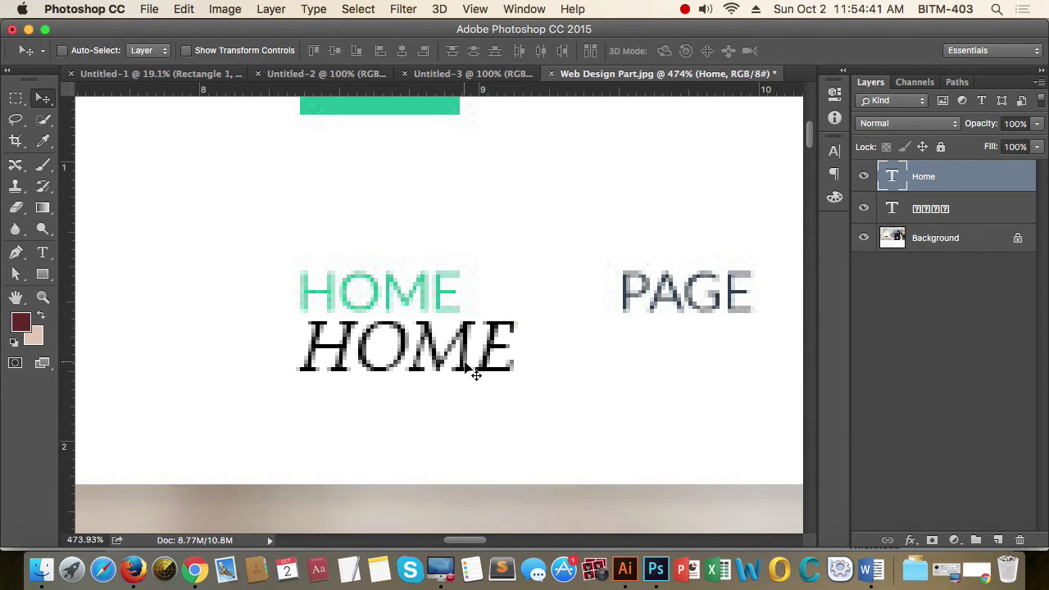
pyautogui.moveTo(466, 367); pyautogui.dragTo(439, 228)
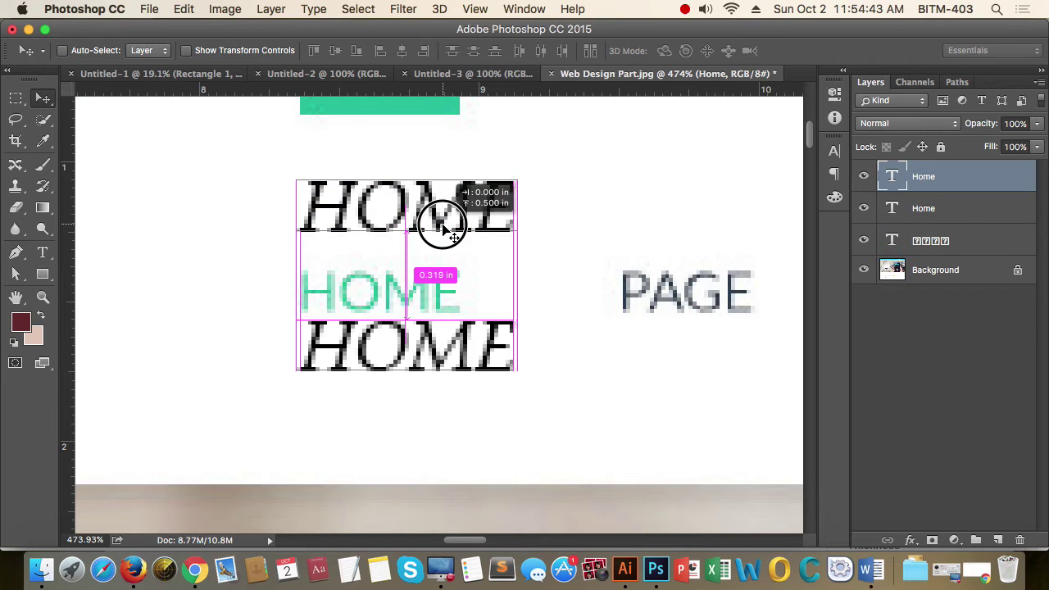
pyautogui.press('t')
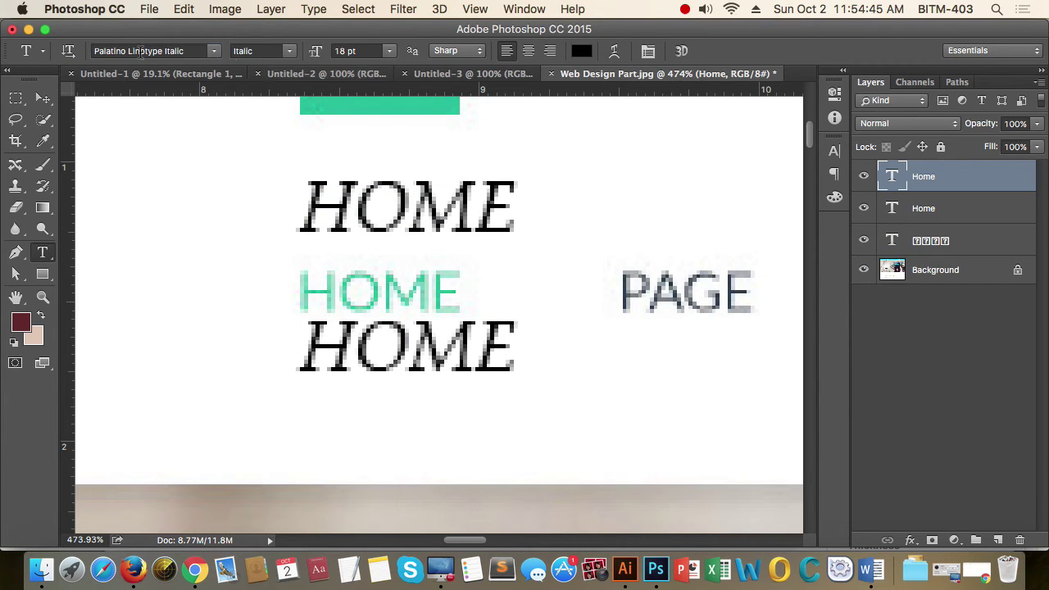
pyautogui.click(140, 51)
pyautogui.write('op')
pyautogui.press('Down')
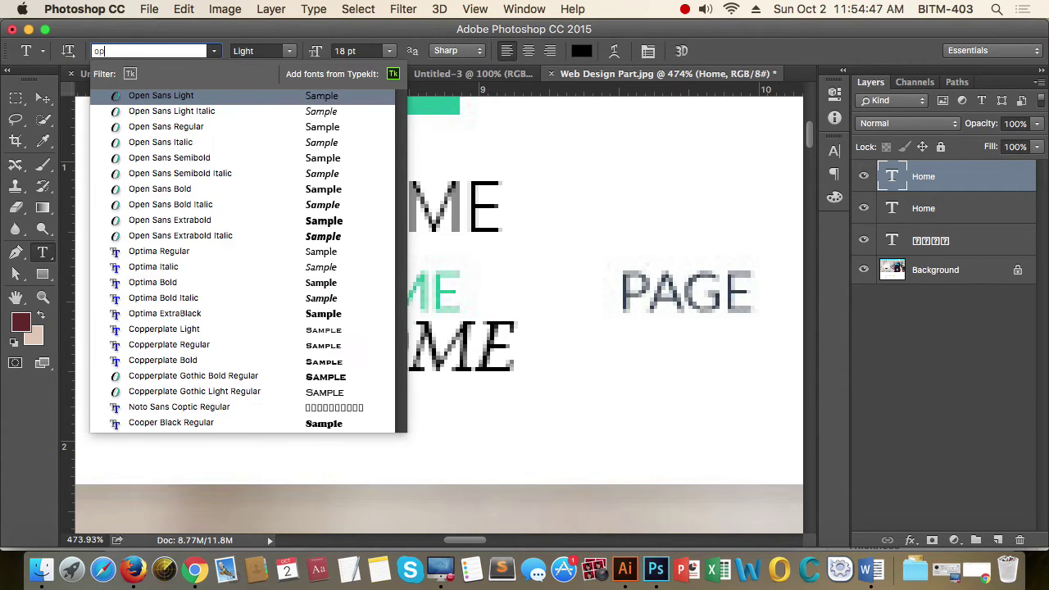
pyautogui.press('Return')
pyautogui.click(48, 98)
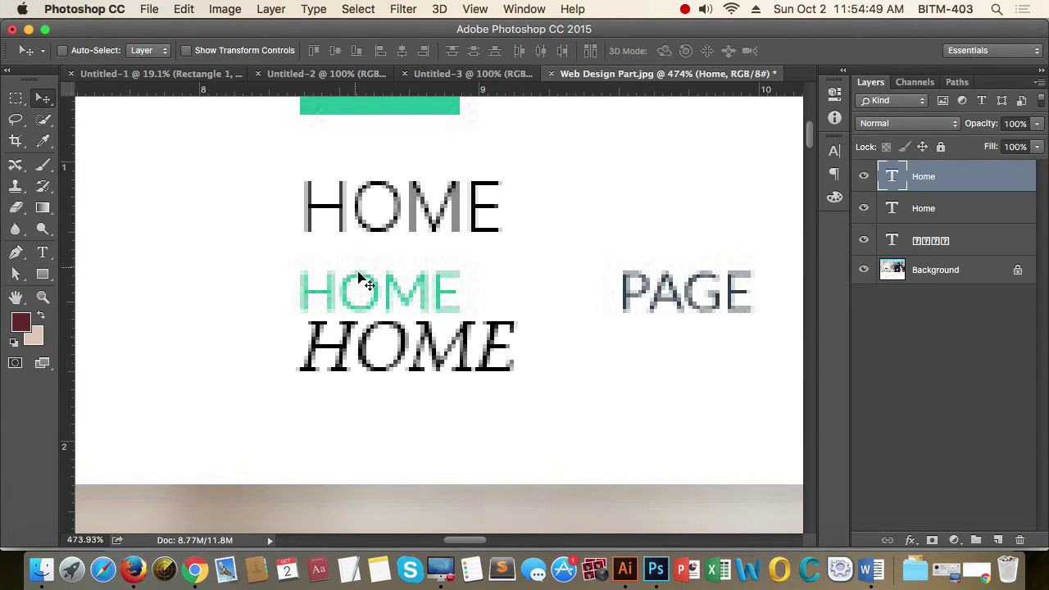
# Change the lower HOME text to the upright Palatino Linotype style and move it slightly down, clear of the green label
pyautogui.click(923, 217)
pyautogui.press('t')
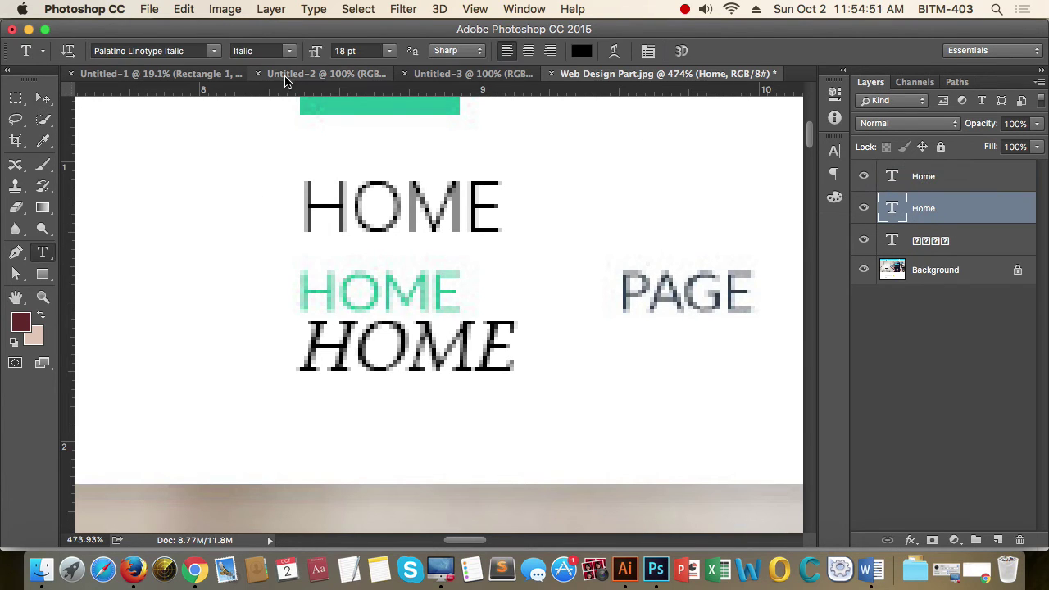
pyautogui.click(285, 54)
pyautogui.click(254, 42)
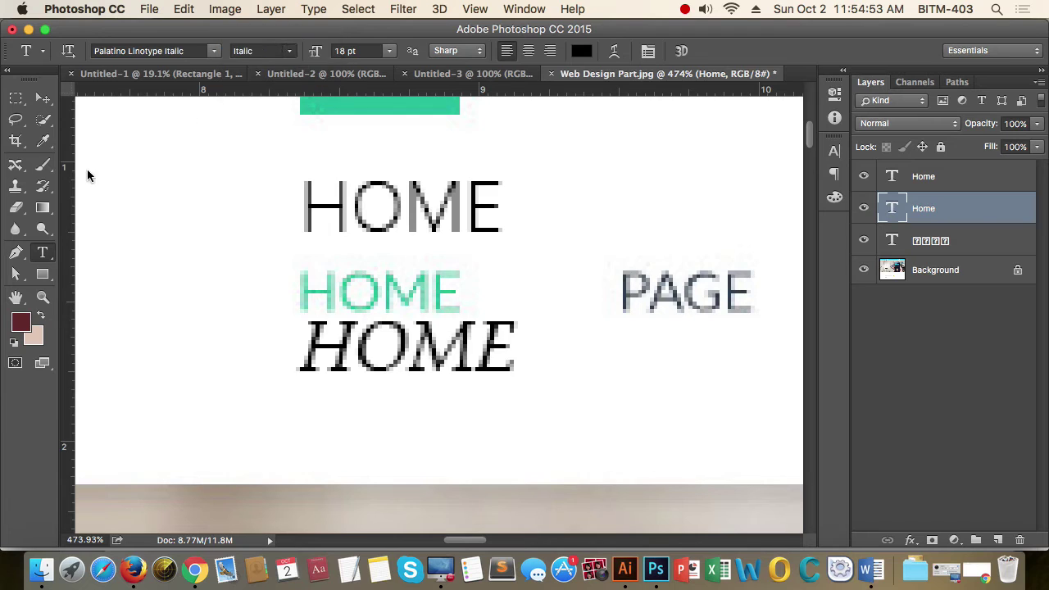
pyautogui.click(42, 99)
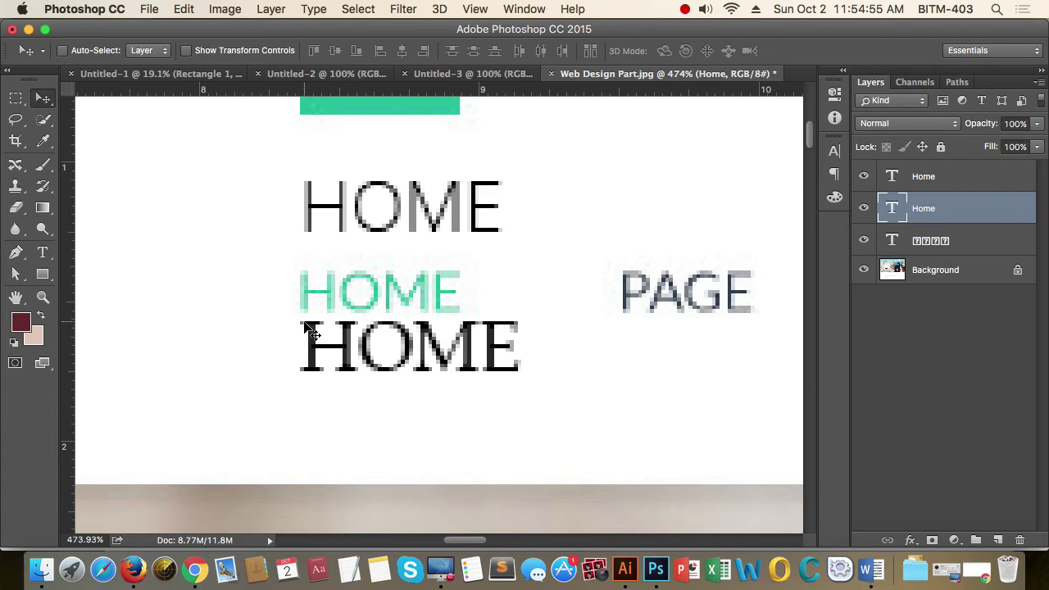
pyautogui.moveTo(309, 348); pyautogui.dragTo(301, 375)
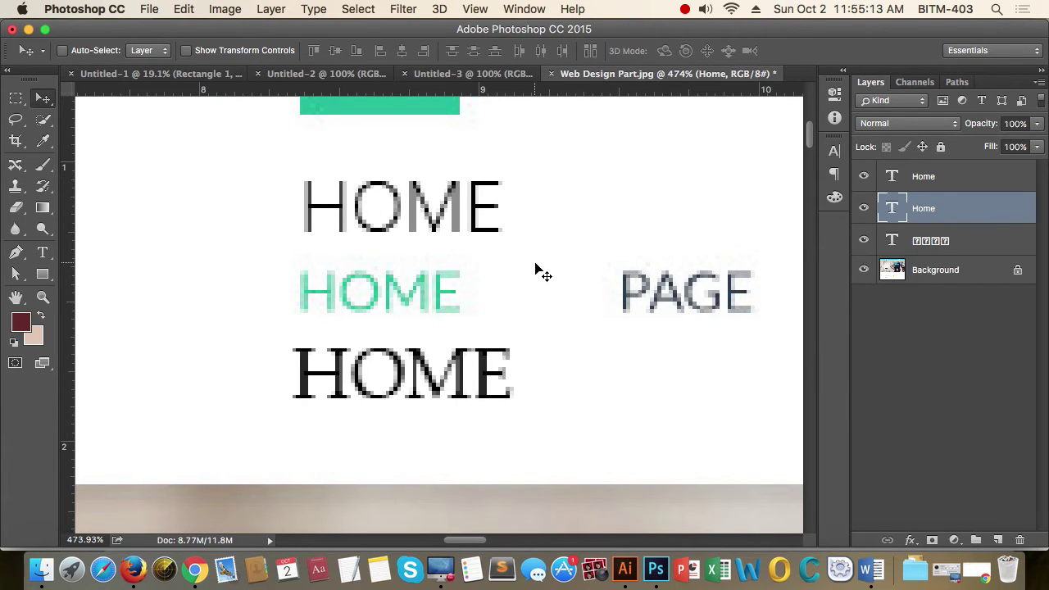
# Return to Firefox, reload the Google Fonts page and filter the font directory by the Bengali language
pyautogui.press('super+Tab')
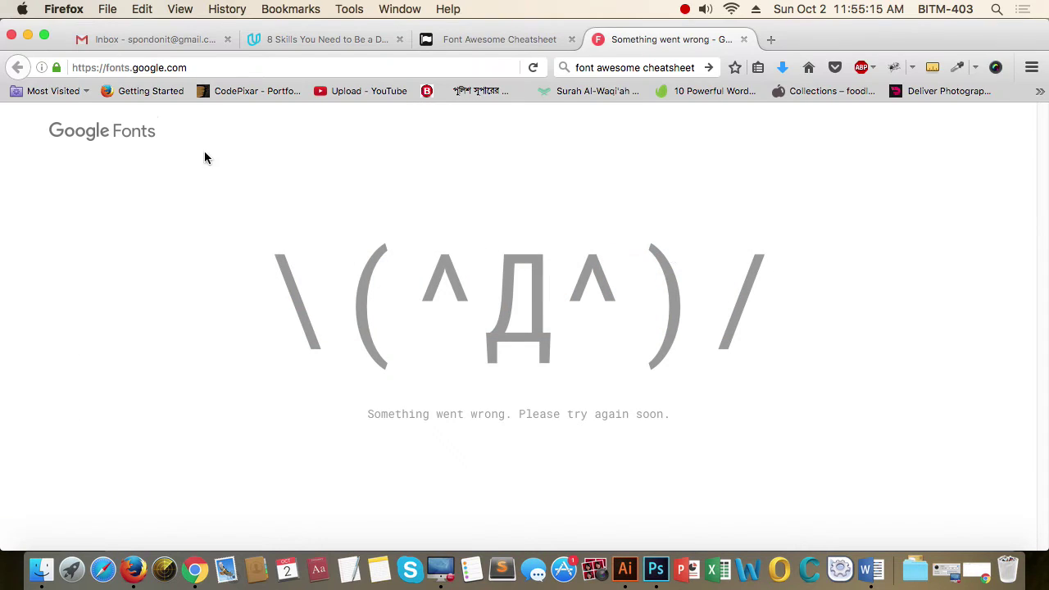
pyautogui.click(534, 67)
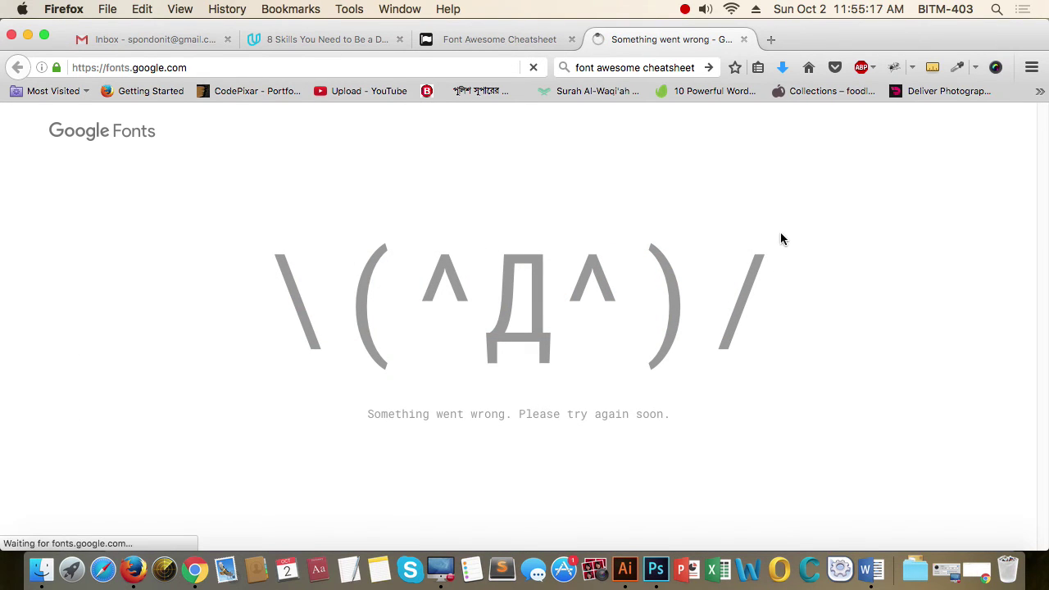
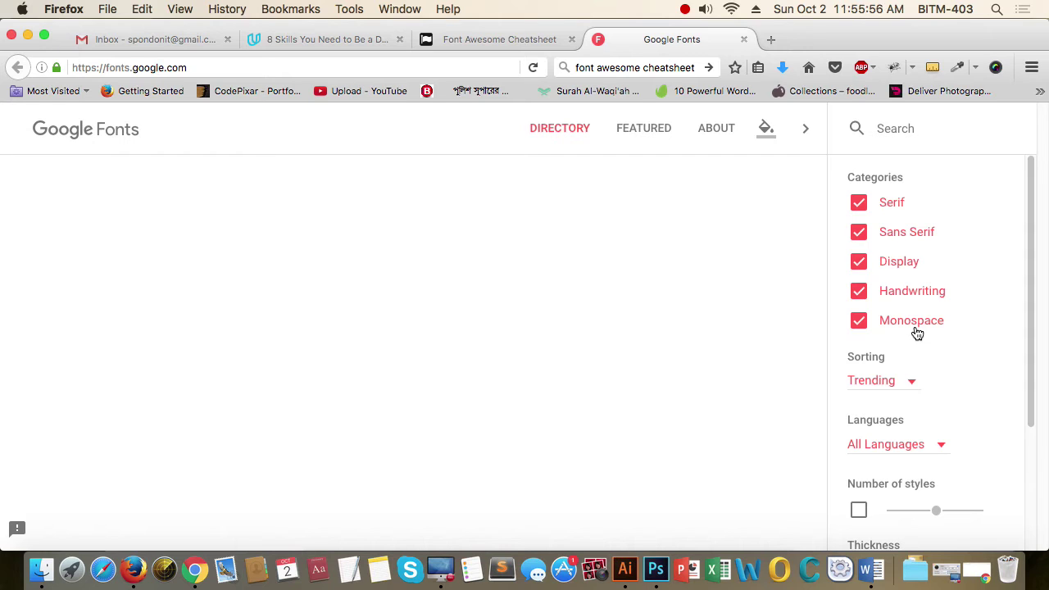
pyautogui.click(912, 380)
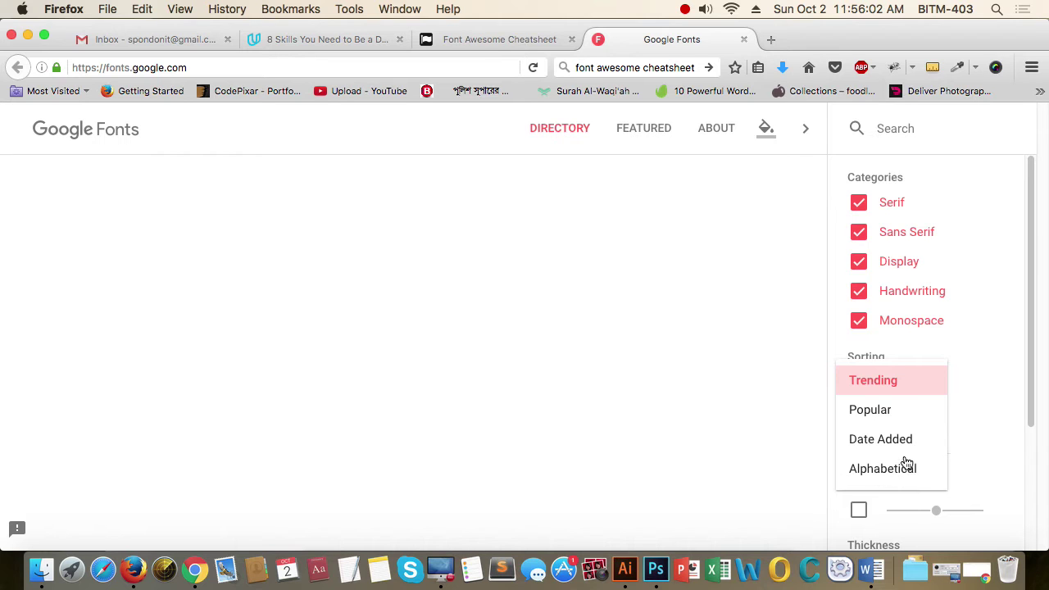
pyautogui.click(985, 395)
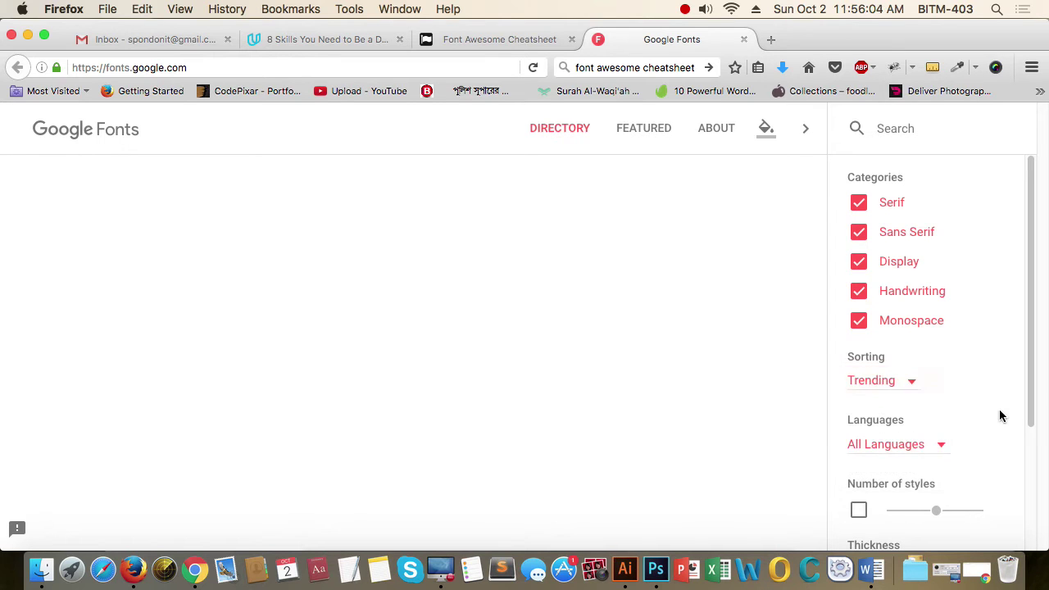
pyautogui.click(944, 448)
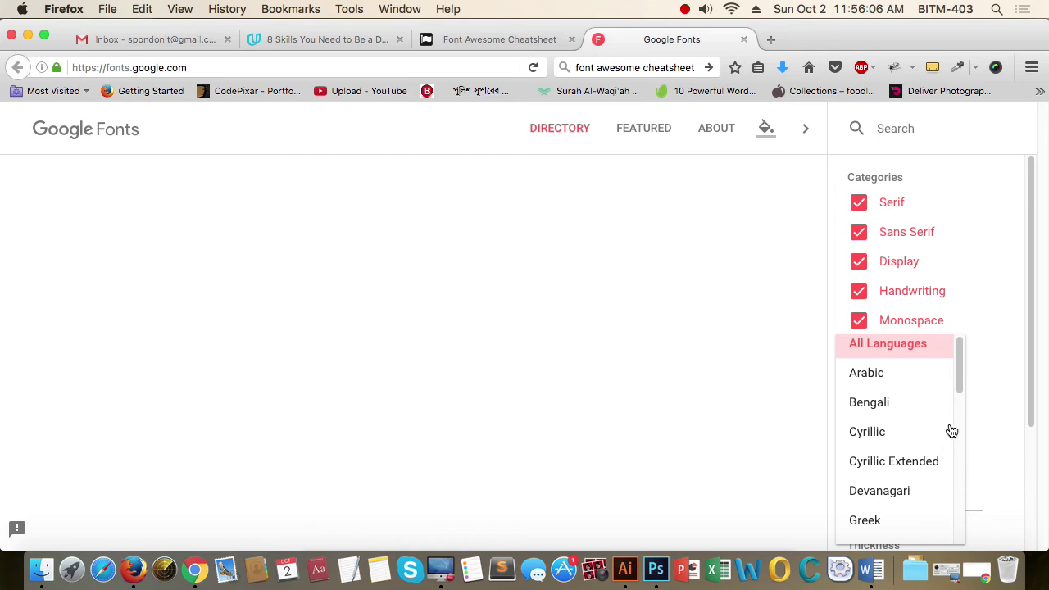
pyautogui.moveTo(960, 364)
pyautogui.mouseDown()
pyautogui.moveTo(954, 481)
pyautogui.moveTo(959, 358)
pyautogui.mouseUp()
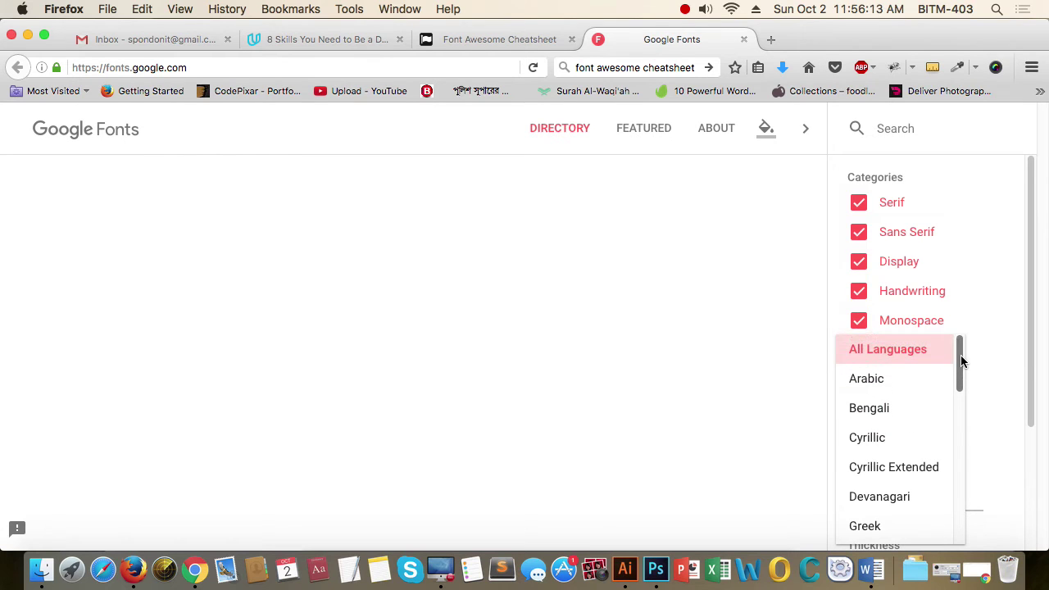
pyautogui.click(893, 411)
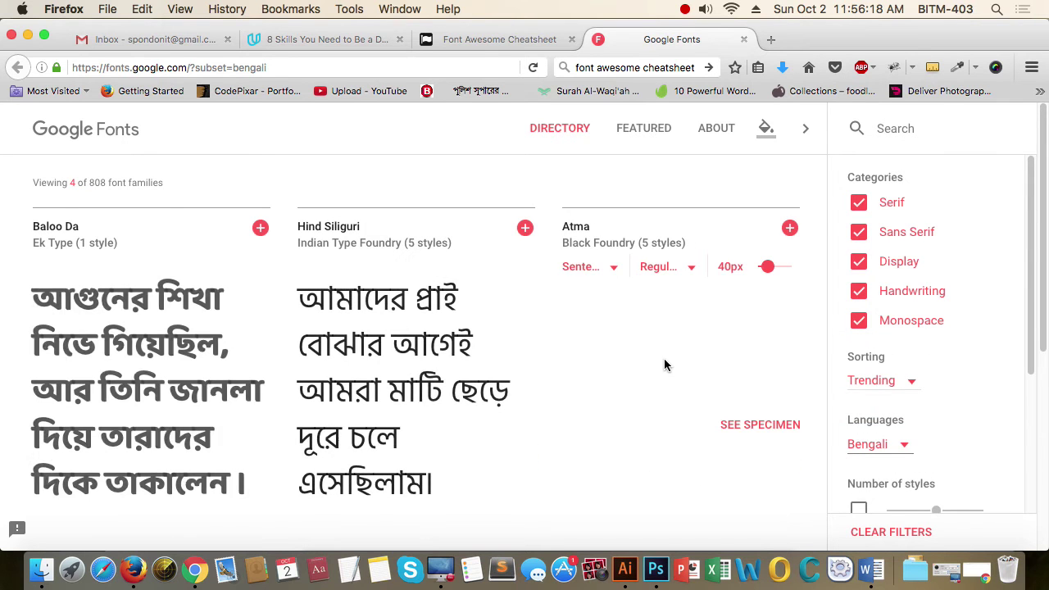
# Browse the samples of the Bengali font families, from Baloo Da through Galada
pyautogui.scroll(-5, 389, 370)
pyautogui.scroll(-4, 389, 369)
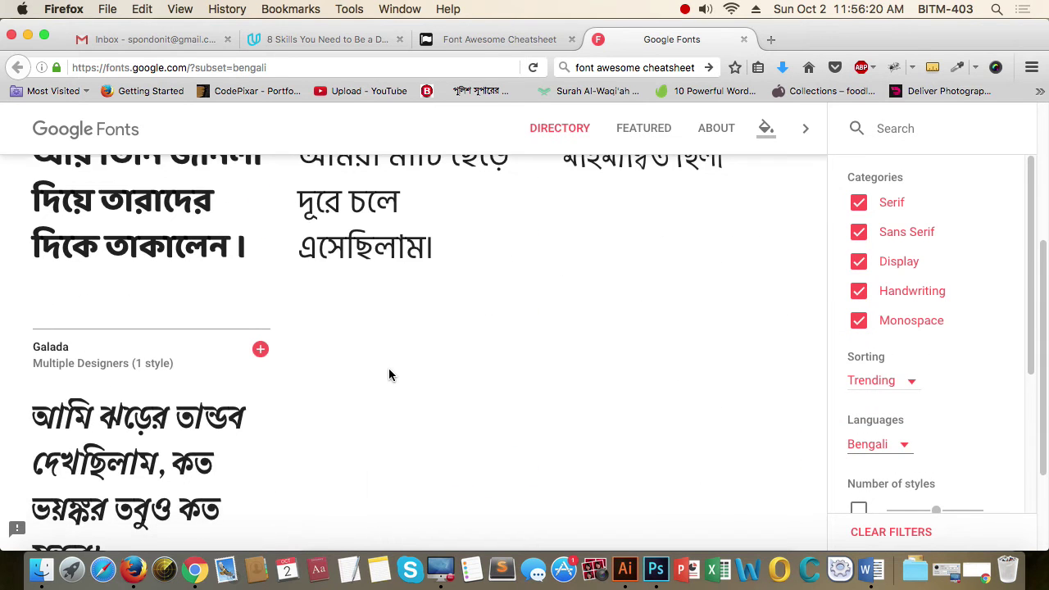
pyautogui.scroll(9, 389, 370)
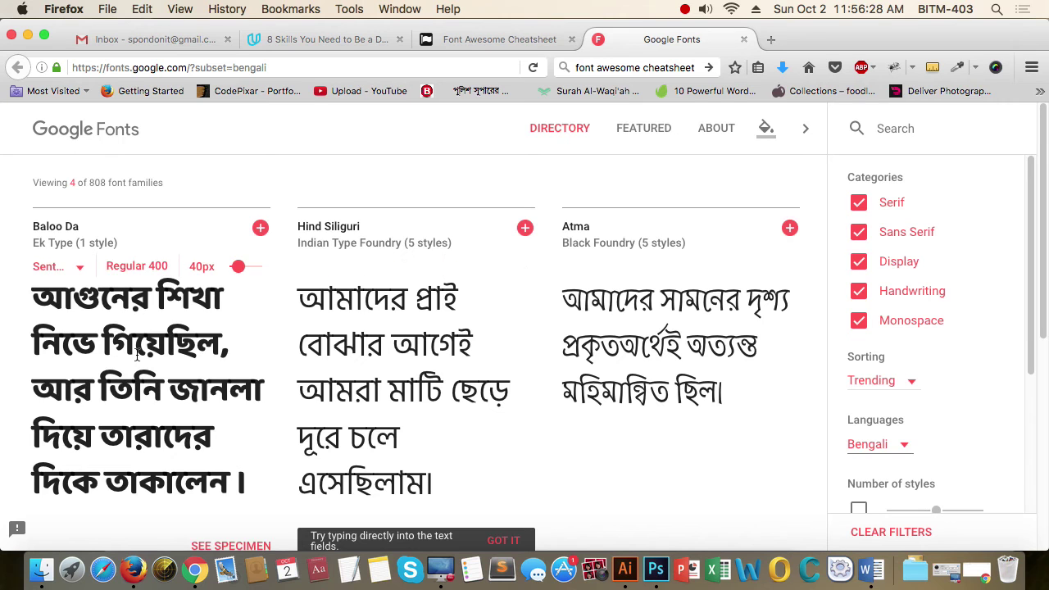
pyautogui.scroll(-1, 137, 354)
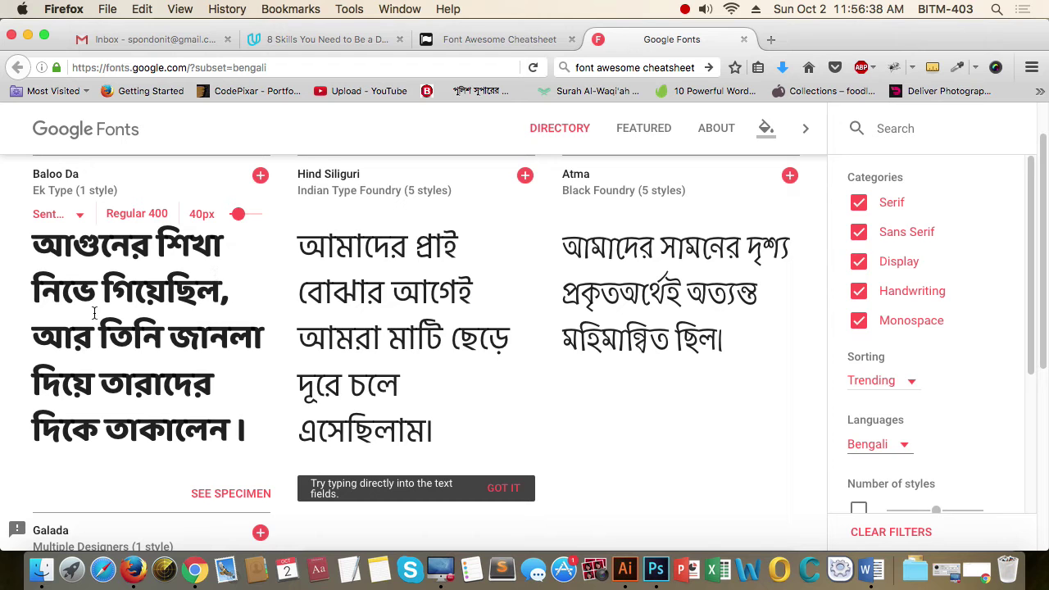
pyautogui.scroll(-5, 166, 354)
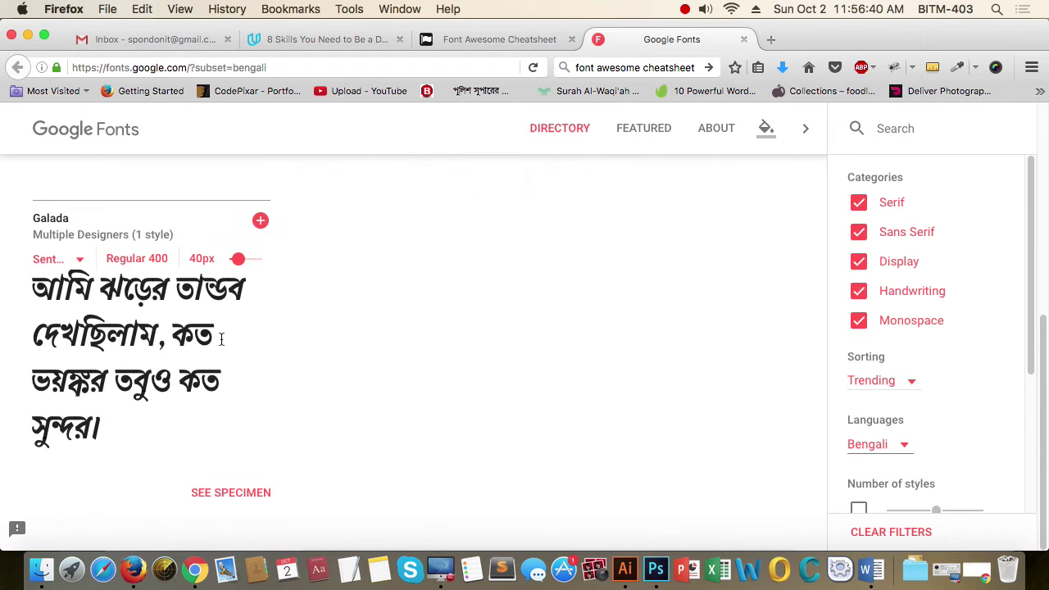
pyautogui.scroll(5, 620, 385)
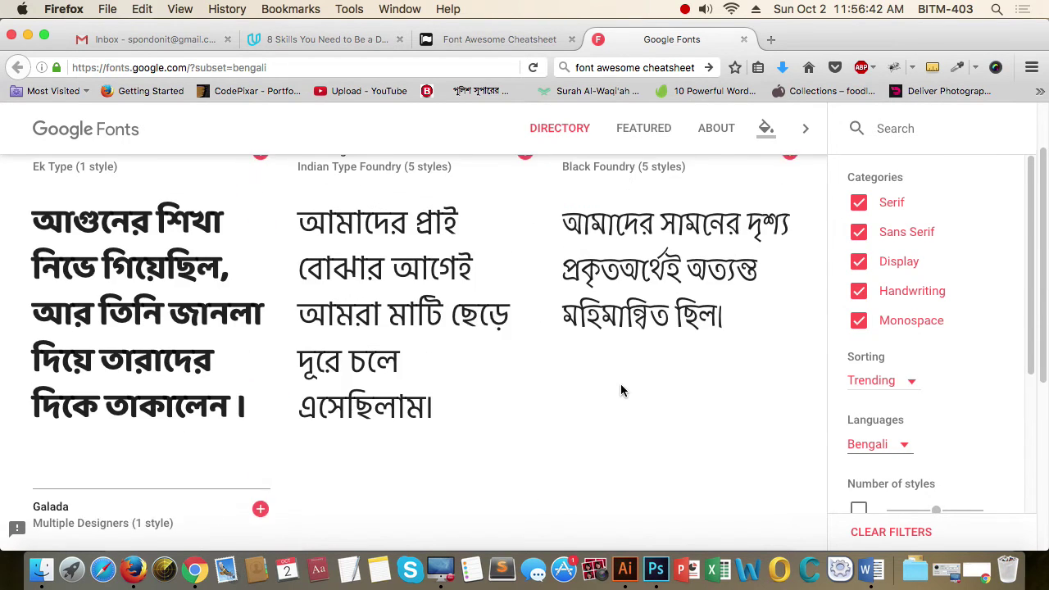
# Look through the language choices and reset the font directory's language filter to All Languages
pyautogui.click(906, 449)
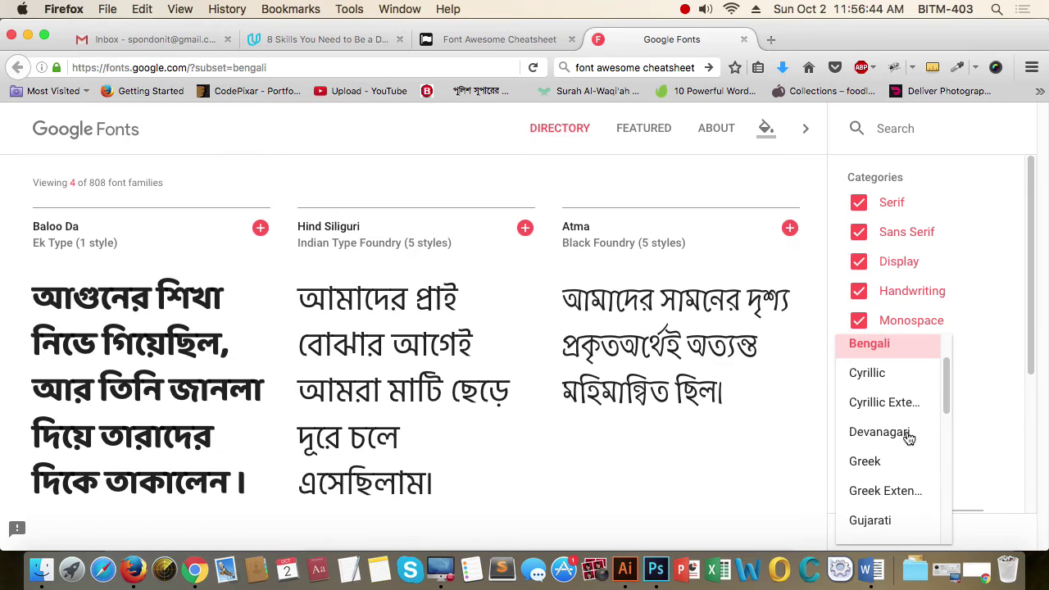
pyautogui.moveTo(952, 380); pyautogui.dragTo(950, 357)
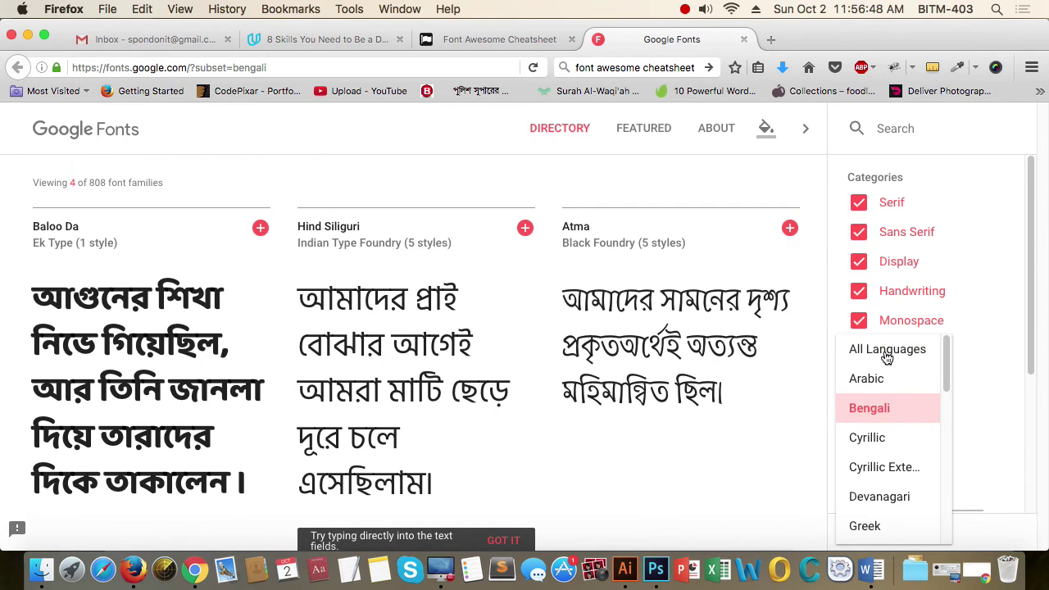
pyautogui.scroll(-4, 894, 463)
pyautogui.scroll(-3, 894, 466)
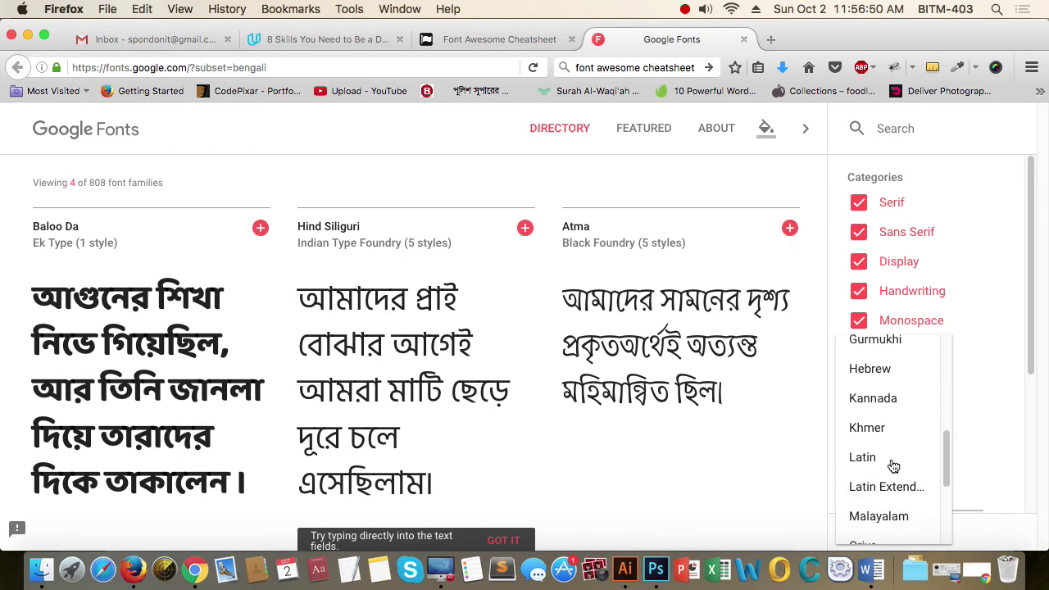
pyautogui.scroll(3, 891, 465)
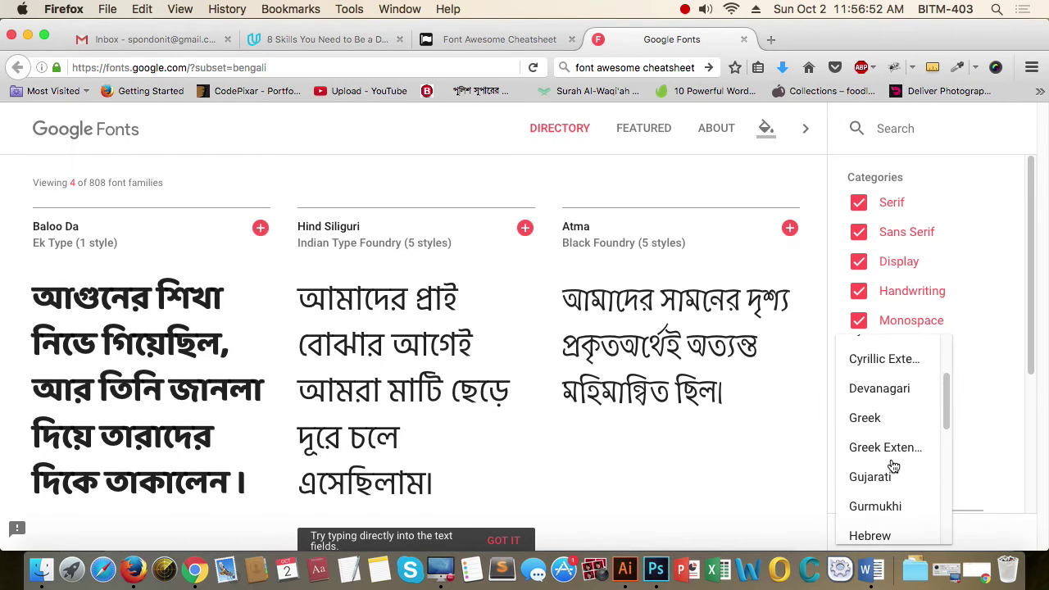
pyautogui.scroll(2, 890, 464)
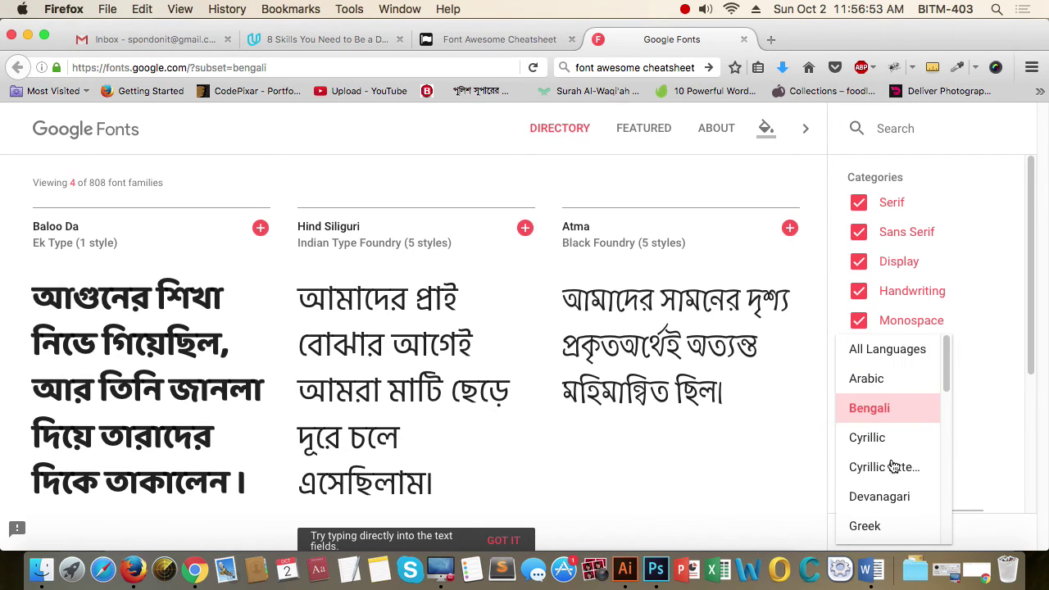
pyautogui.click(895, 351)
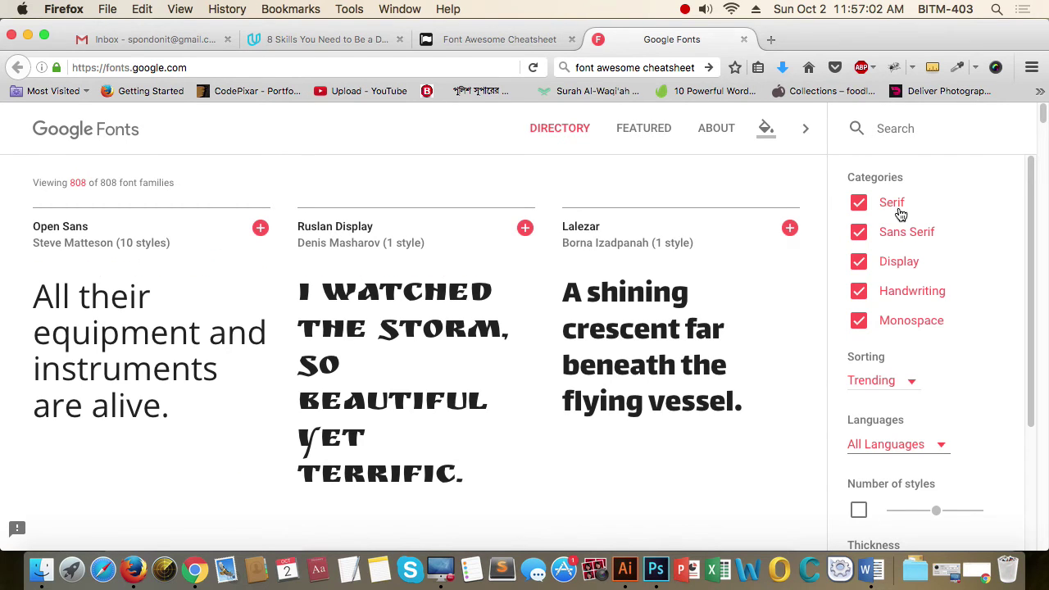
# Search the Google Fonts directory for "lato"
pyautogui.click(929, 129)
pyautogui.write('lat')
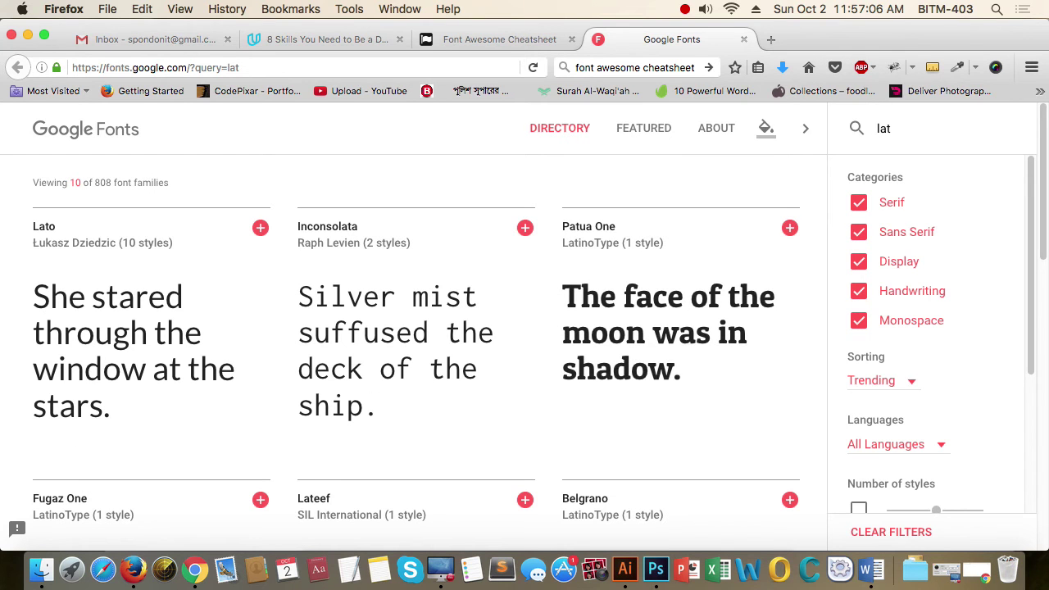
pyautogui.write('o')
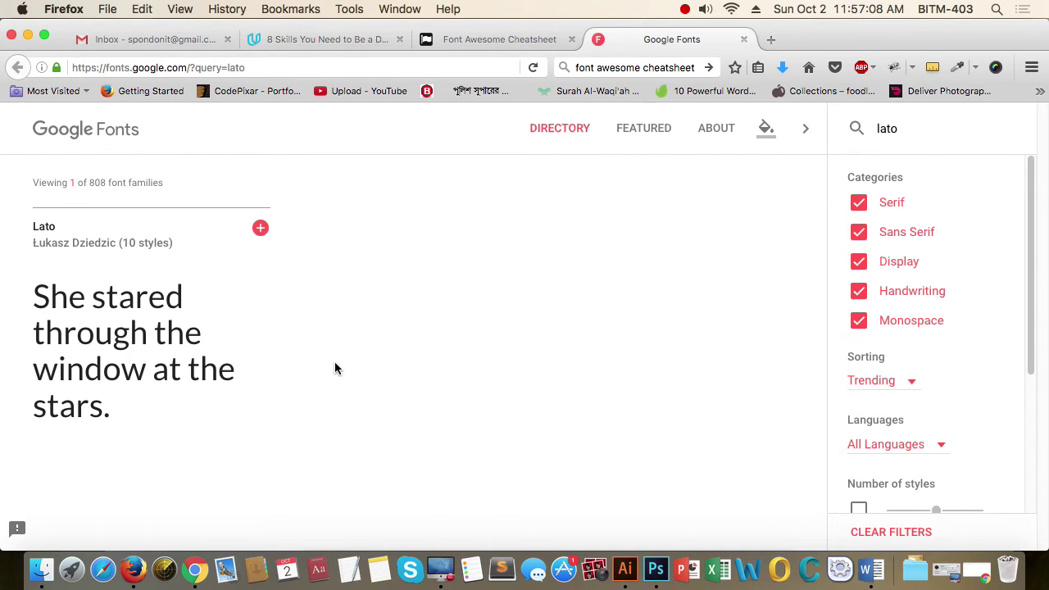
# Append the letter M to the Lato sample sentence and add the Lato family to the font selection
pyautogui.moveTo(81, 374)
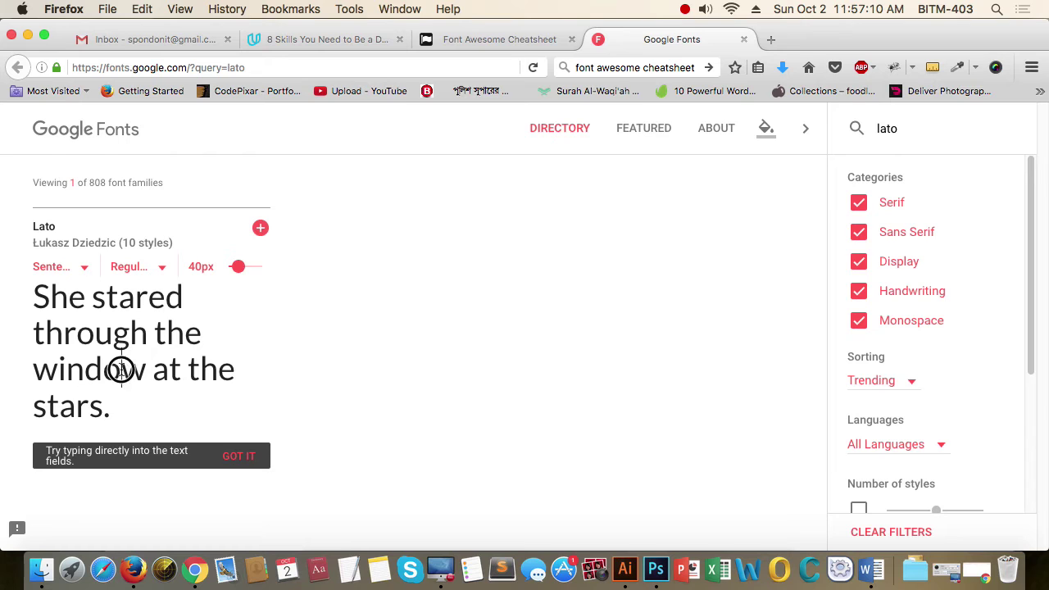
pyautogui.click(150, 406)
pyautogui.write('M')
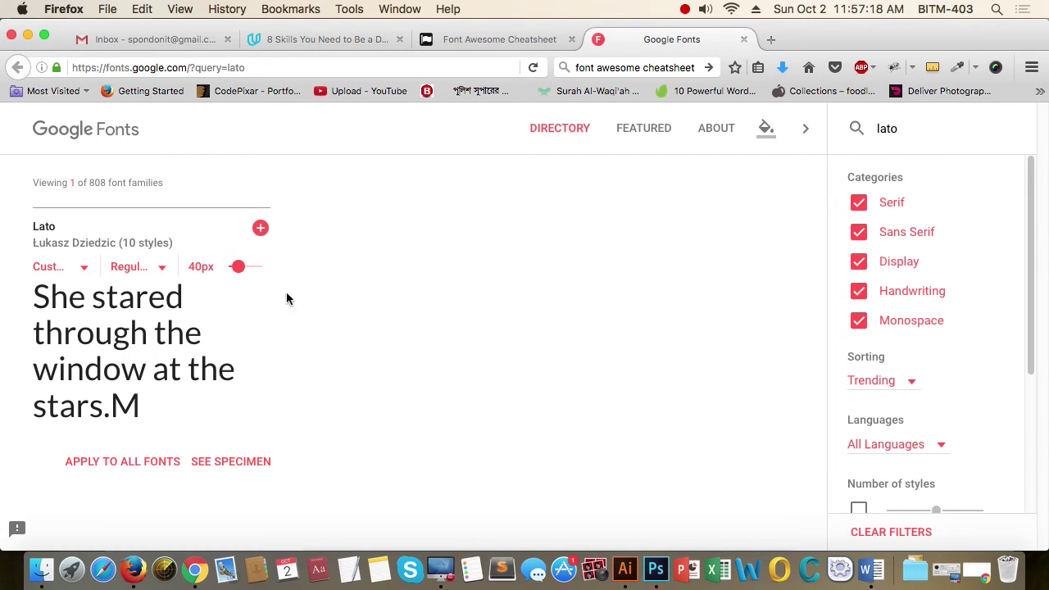
pyautogui.click(261, 230)
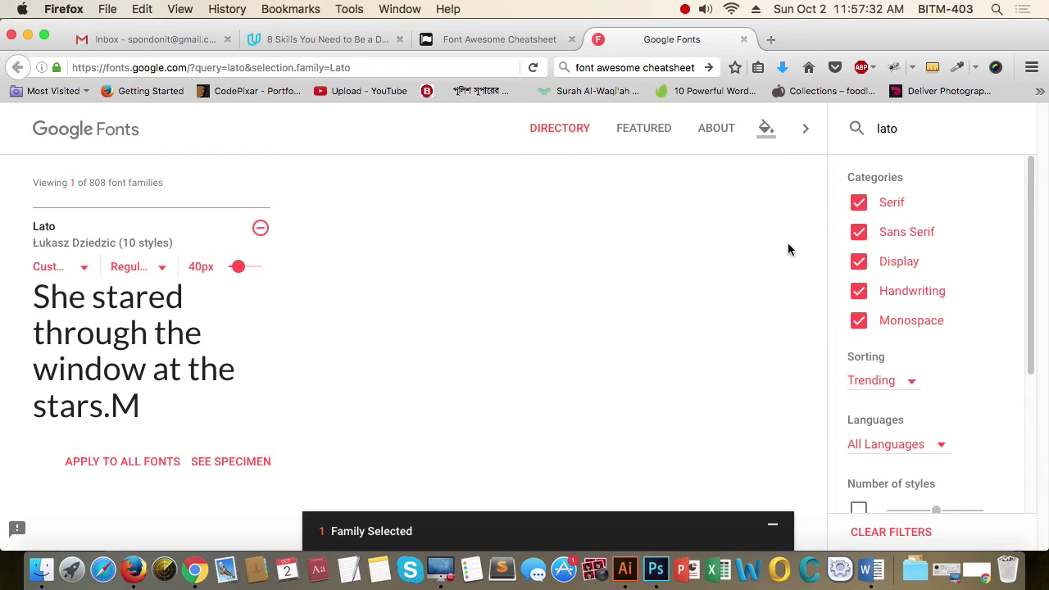
# Clear the font search and add the Roboto Condensed family to the selection
pyautogui.moveTo(908, 129); pyautogui.dragTo(859, 129)
pyautogui.press('BackSpace')
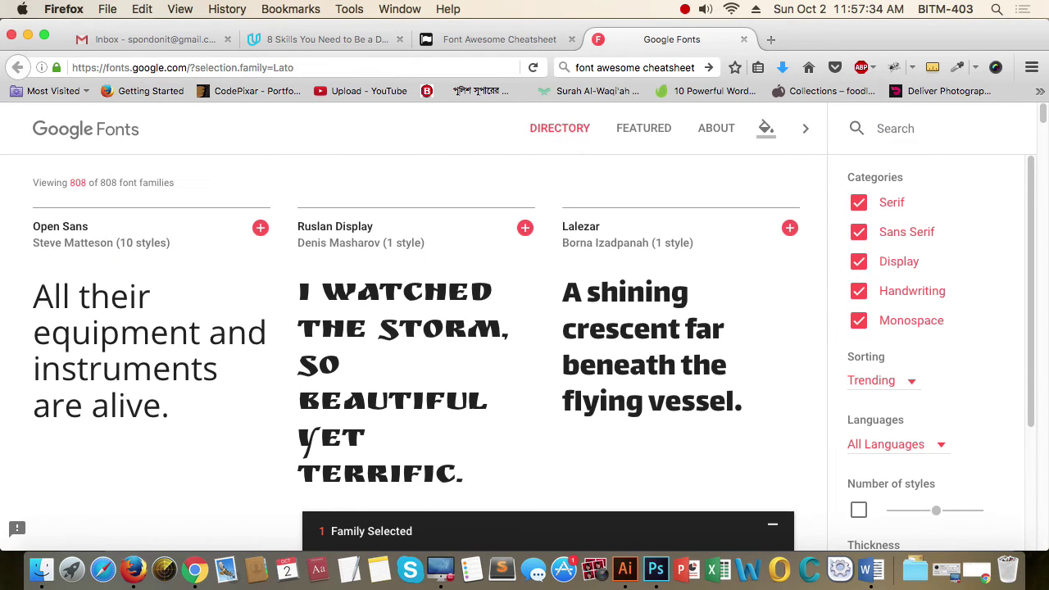
pyautogui.scroll(-8, 664, 345)
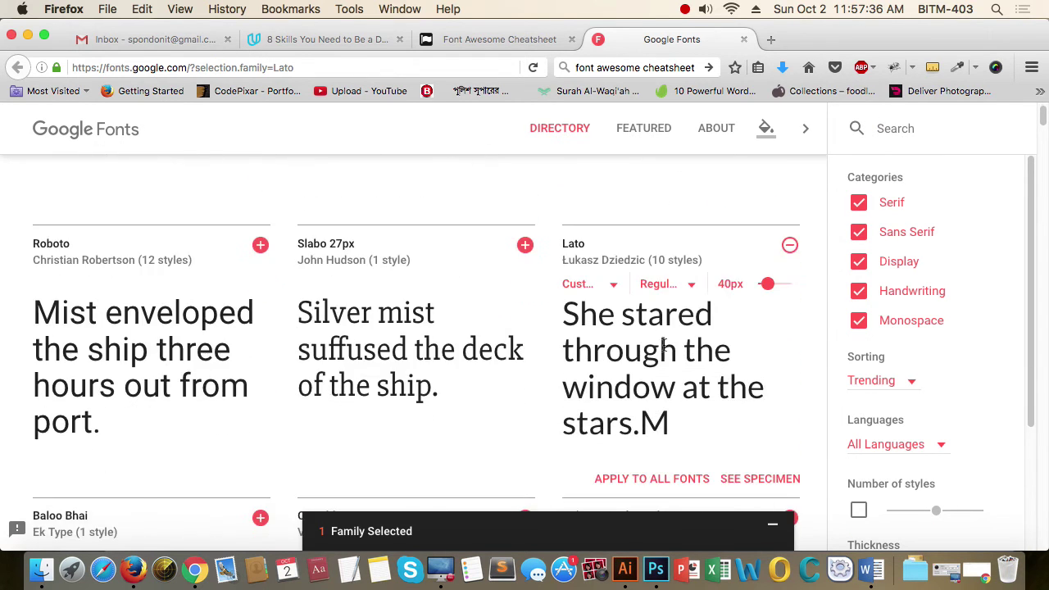
pyautogui.scroll(-3, 665, 351)
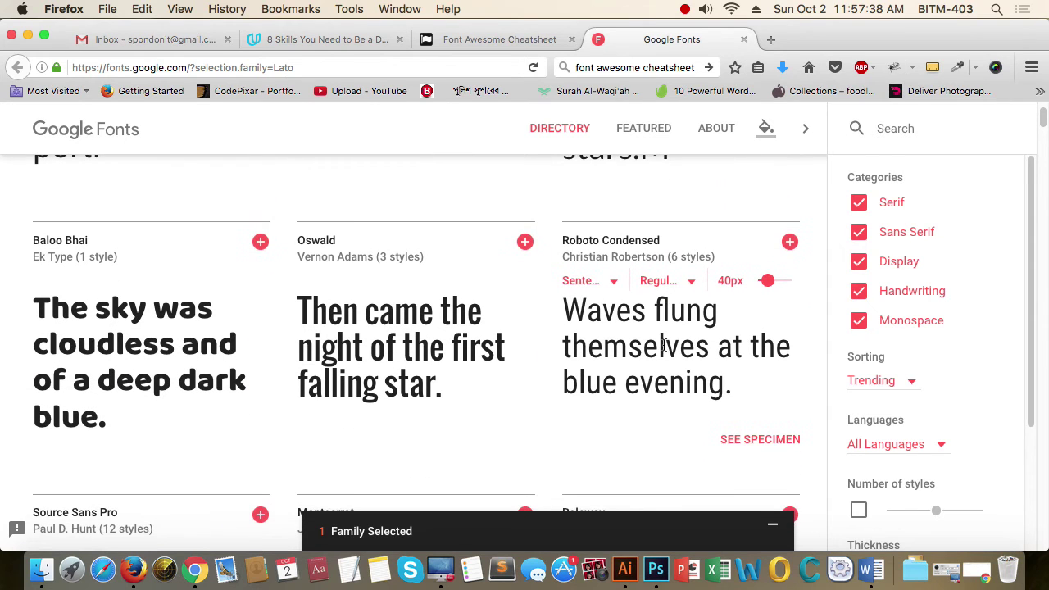
pyautogui.click(789, 242)
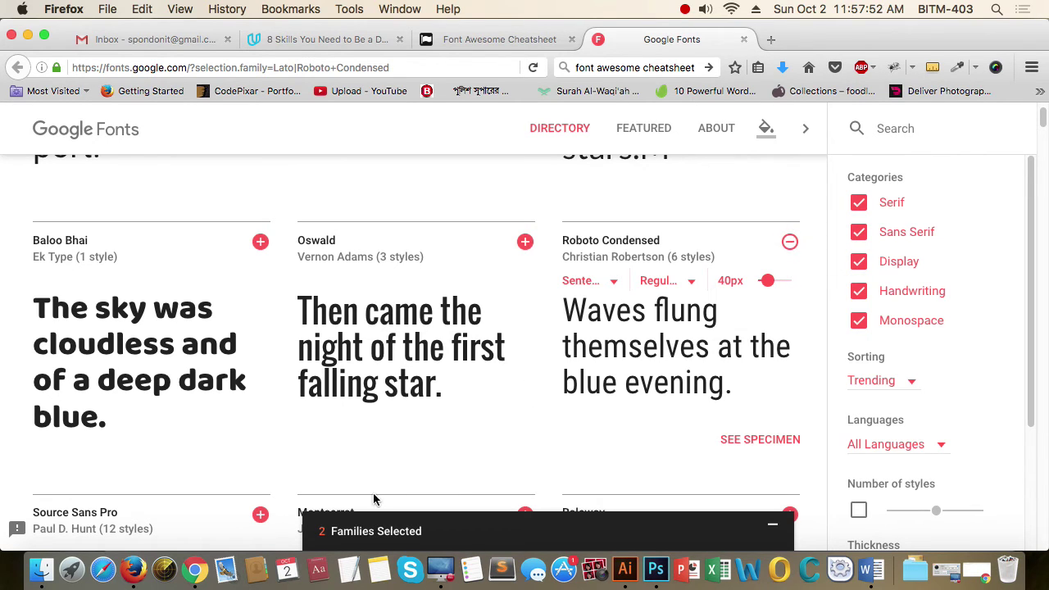
# Download the selected Lato and Roboto Condensed families, saving fonts.zip to the Desktop
pyautogui.click(355, 534)
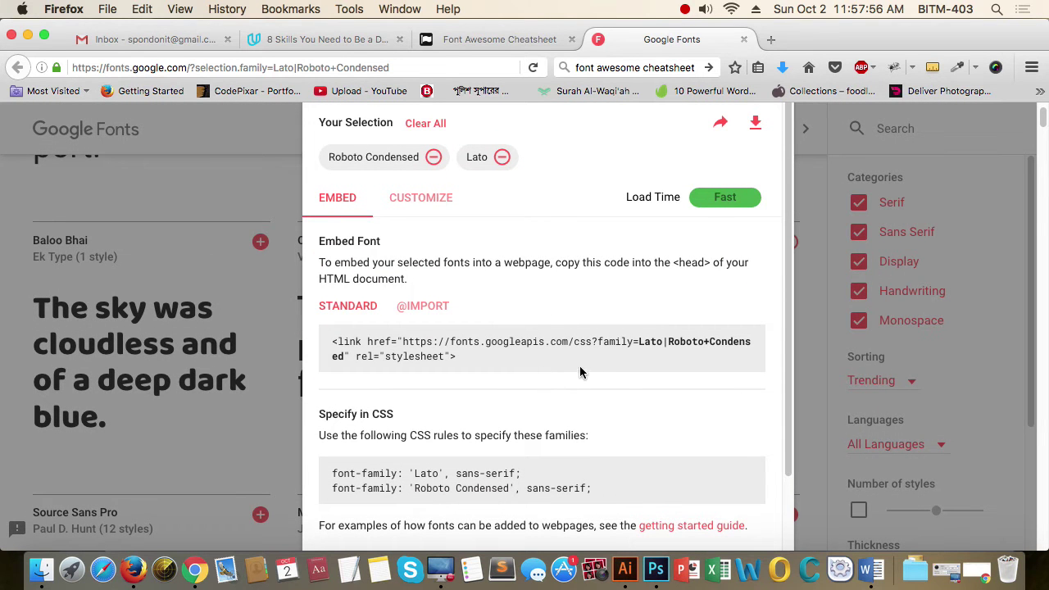
pyautogui.click(754, 123)
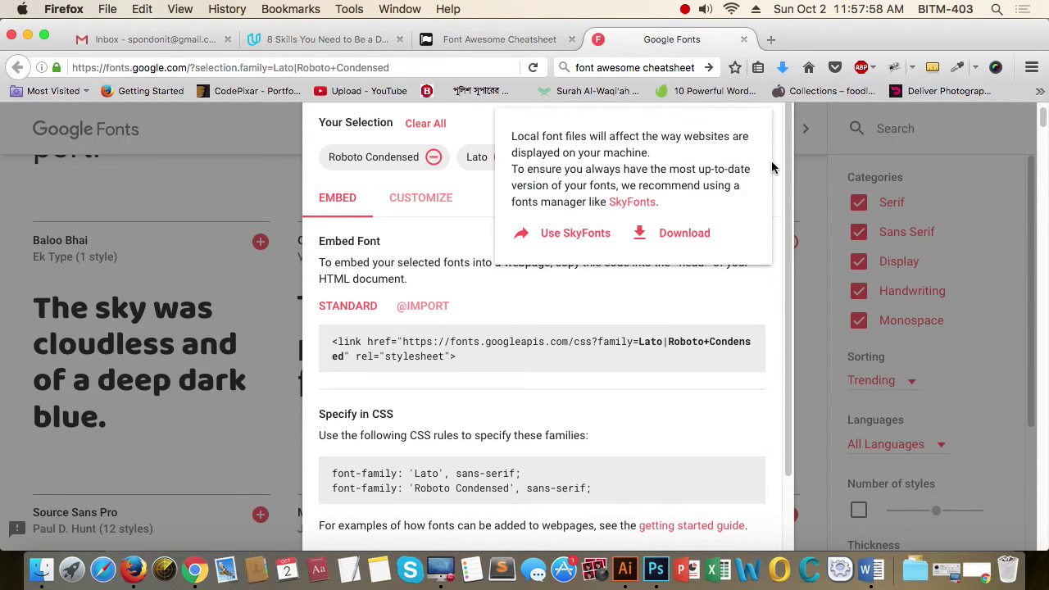
pyautogui.moveTo(760, 131)
pyautogui.click(689, 234)
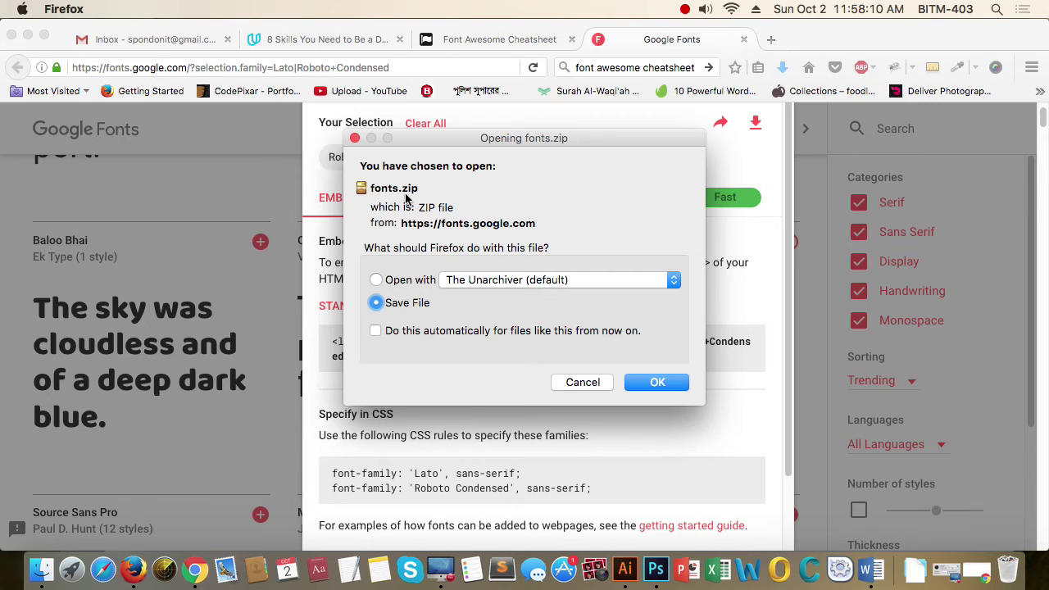
pyautogui.click(657, 383)
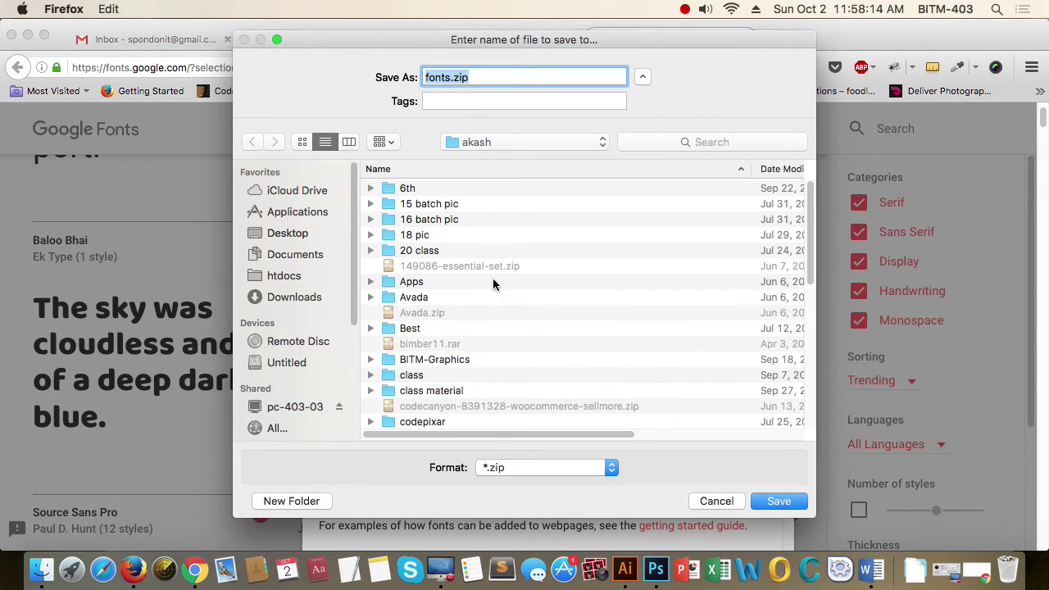
pyautogui.click(288, 235)
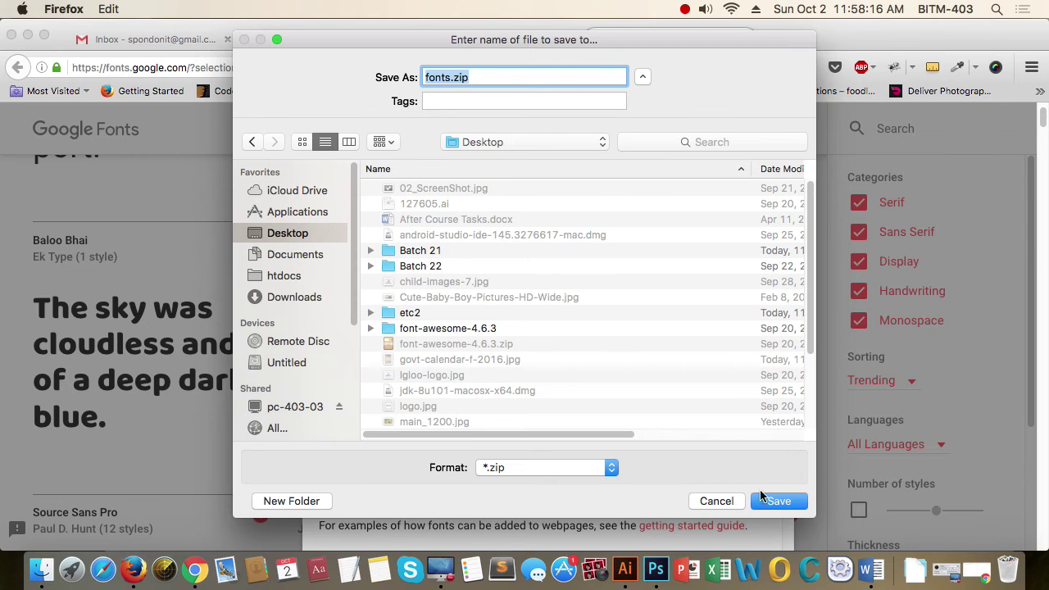
pyautogui.click(779, 501)
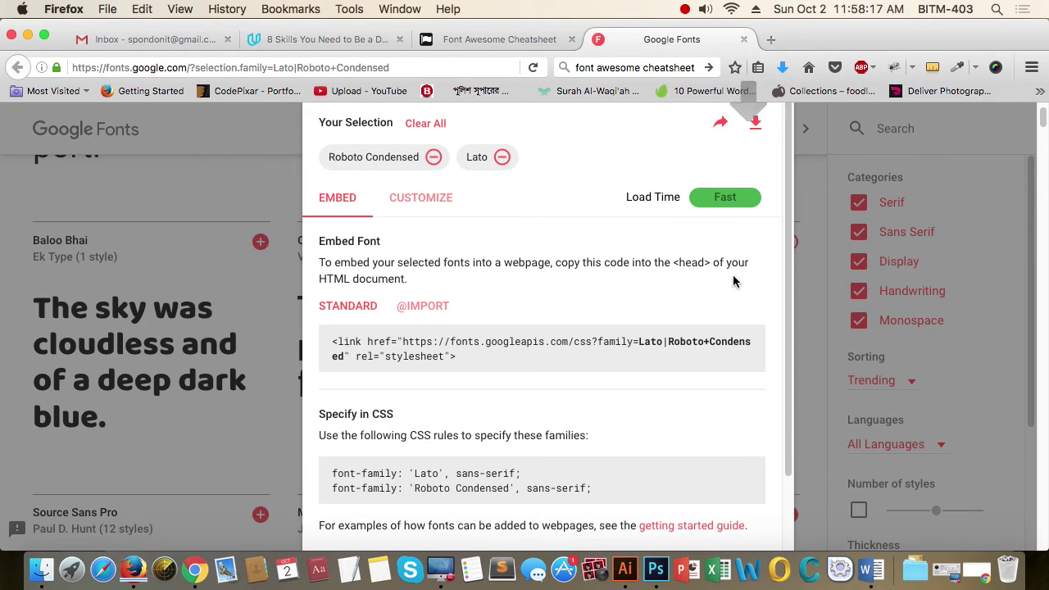
pyautogui.click(783, 69)
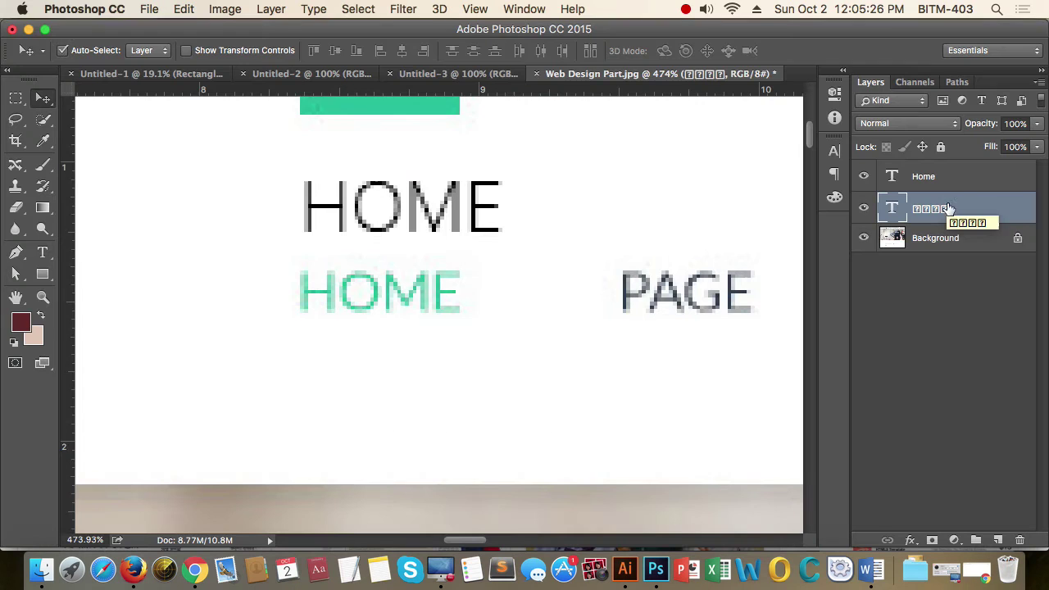
# In Photoshop, turn off layer auto-select and move the Home layer's black text down over the green HOME label
pyautogui.press('Return')
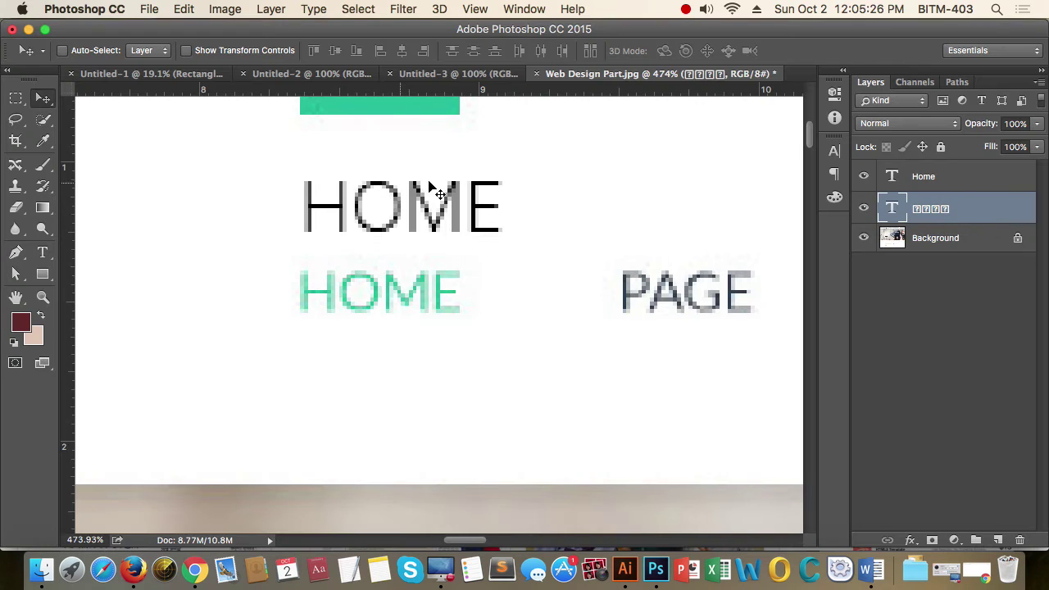
pyautogui.moveTo(459, 211); pyautogui.dragTo(445, 250)
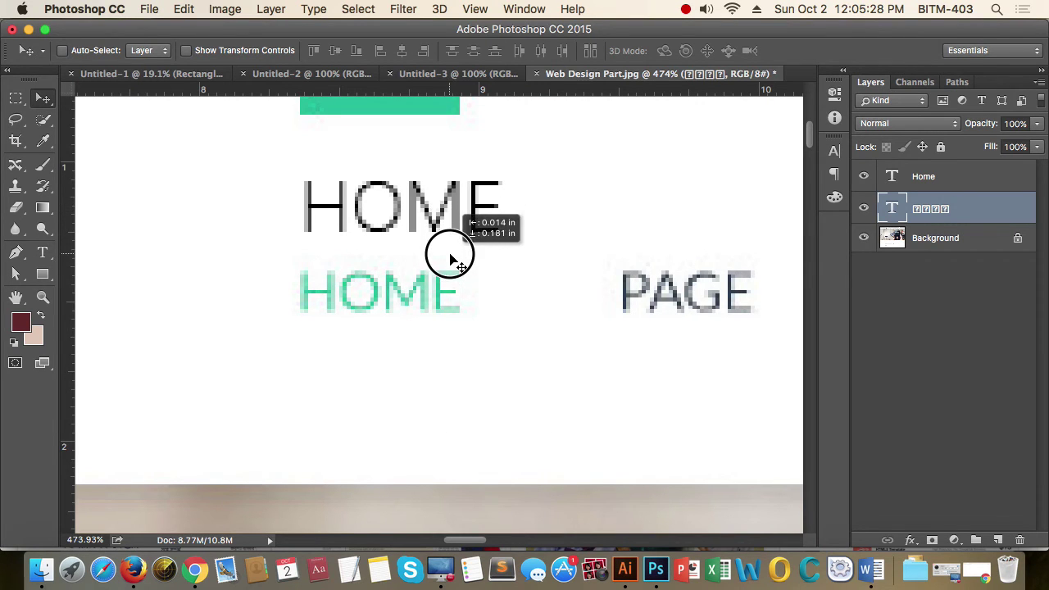
pyautogui.click(939, 190)
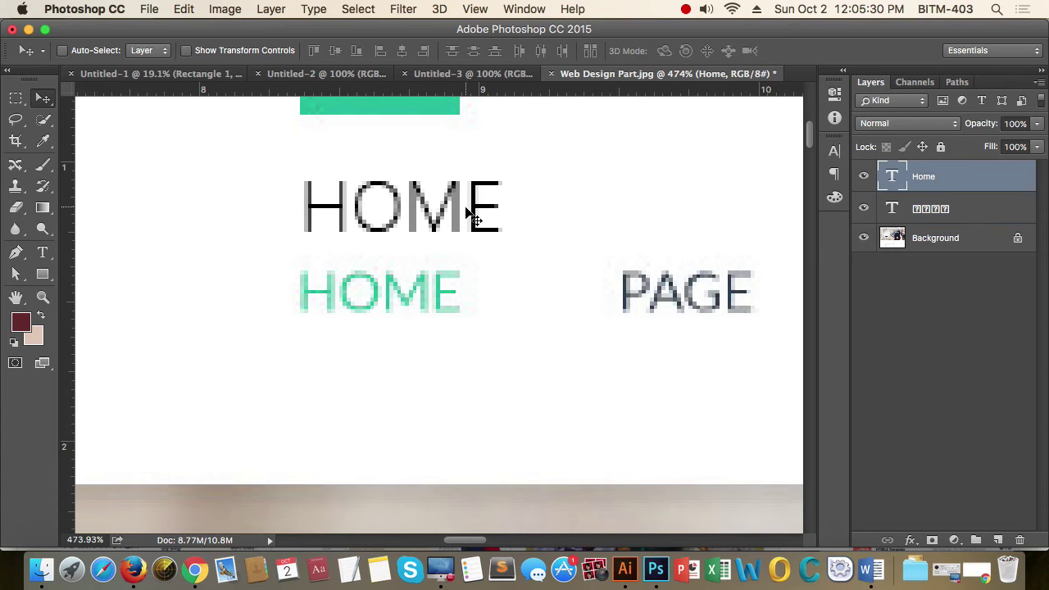
pyautogui.moveTo(466, 210); pyautogui.dragTo(459, 283)
# Set the Home text size to 14 pt and nudge it into alignment with the green HOME label
pyautogui.press('t')
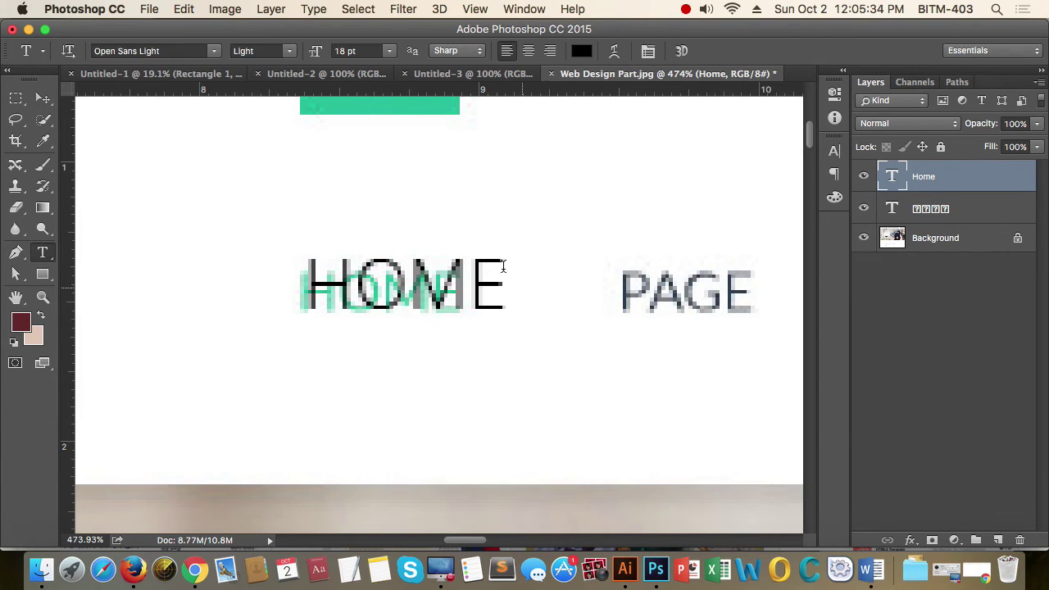
pyautogui.click(348, 51)
pyautogui.write('14')
pyautogui.press('Return')
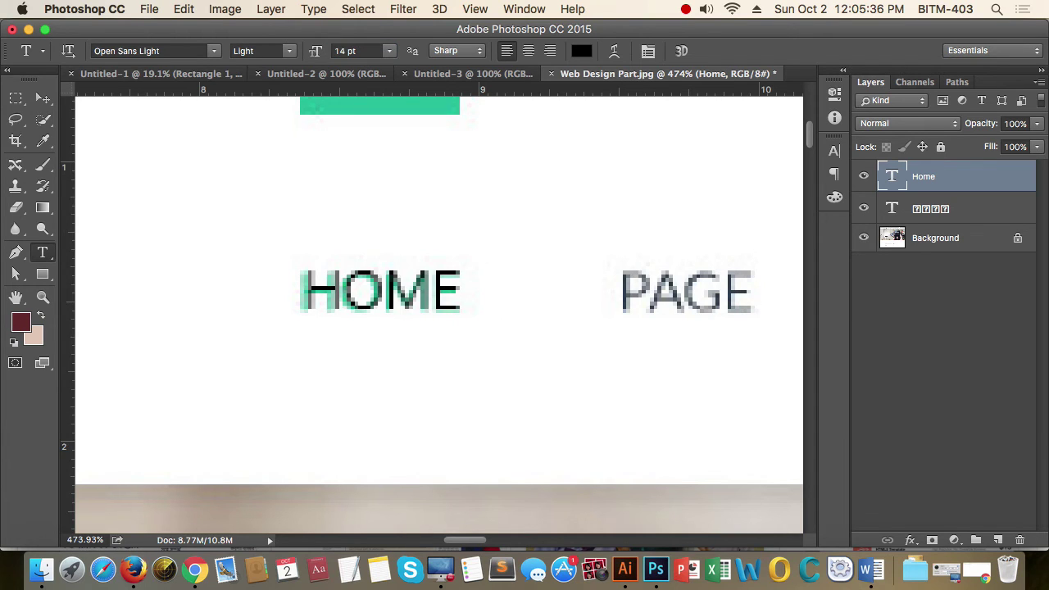
pyautogui.click(42, 102)
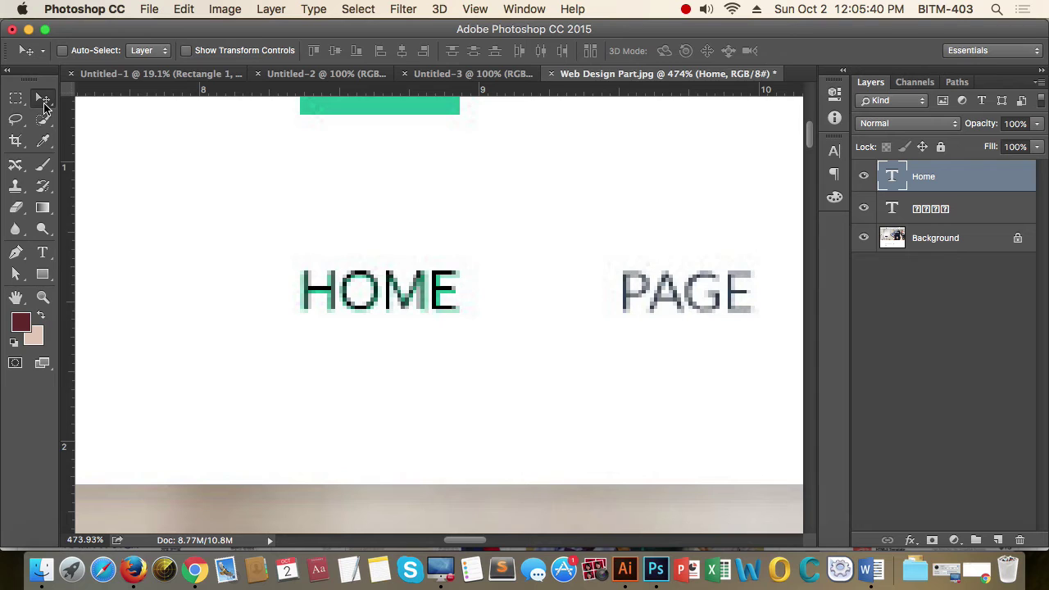
# Set the Home text's anti-aliasing to Mac LCD and nudge it slightly down to realign with the green label
pyautogui.press('t')
pyautogui.click(461, 55)
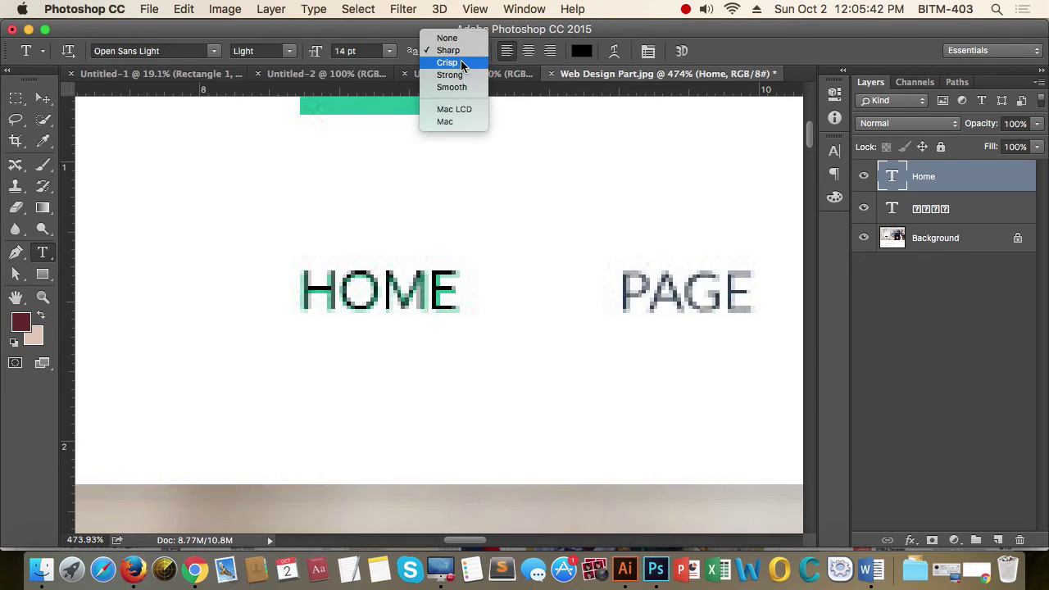
pyautogui.click(464, 111)
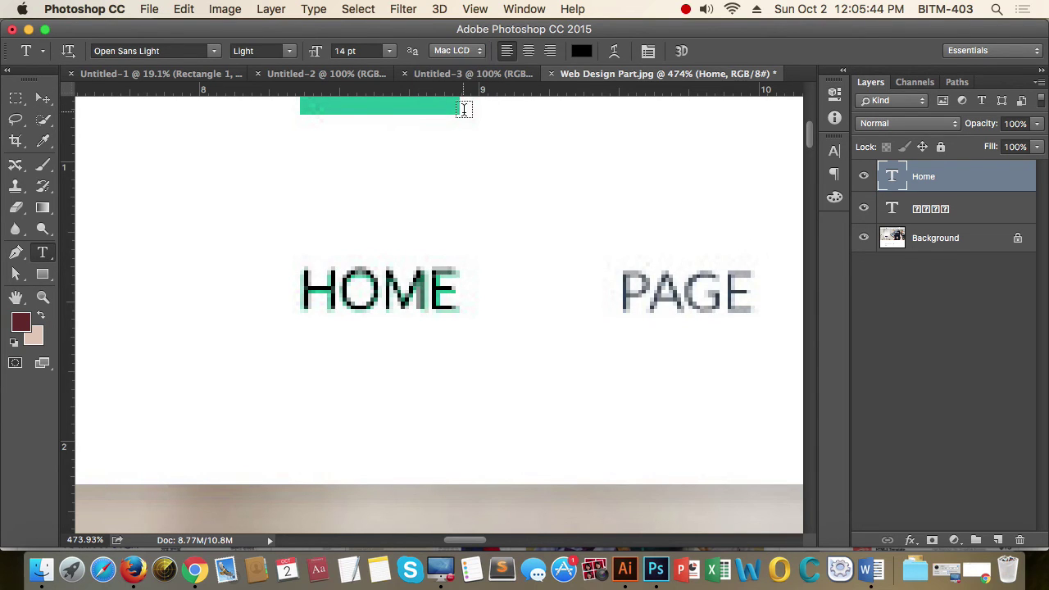
pyautogui.click(41, 98)
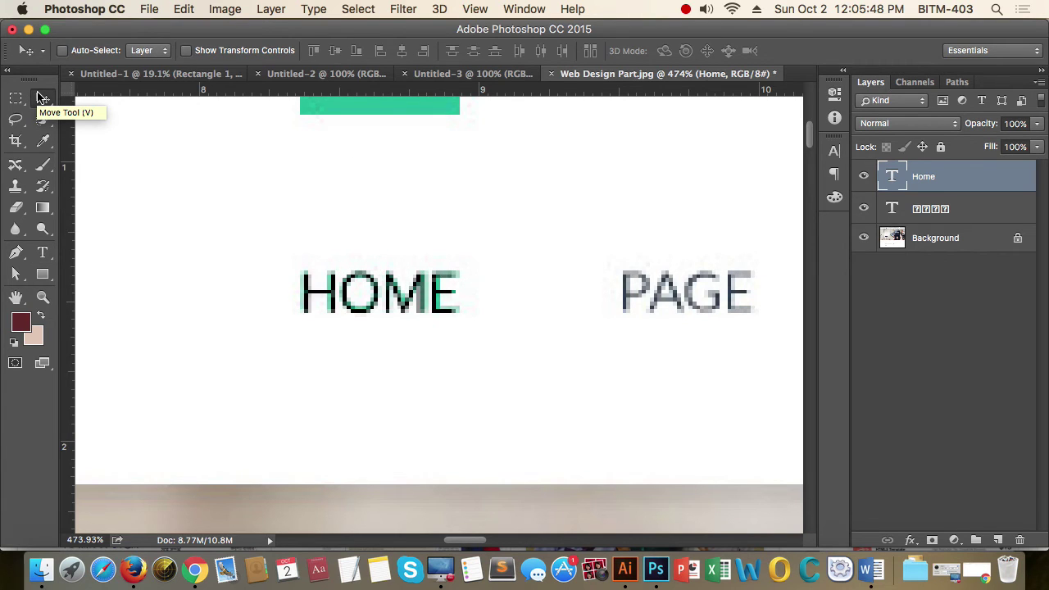
# Extend the Home text layer with a wide gap and the word PAGE over the original PAGE label
pyautogui.press('t')
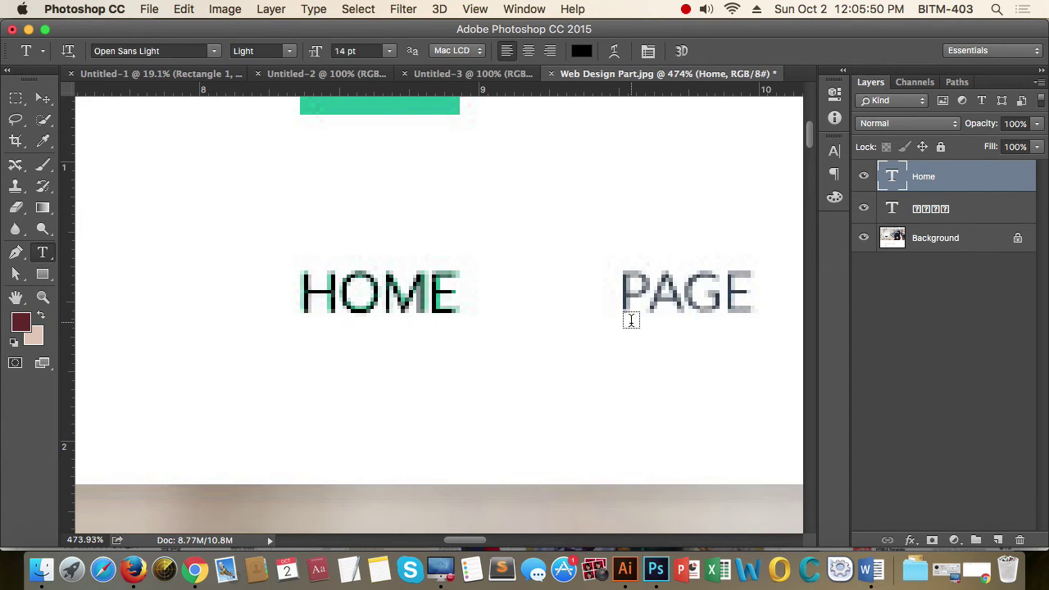
pyautogui.click(426, 290)
pyautogui.moveTo(426, 291); pyautogui.dragTo(460, 291)
pyautogui.press('Right')
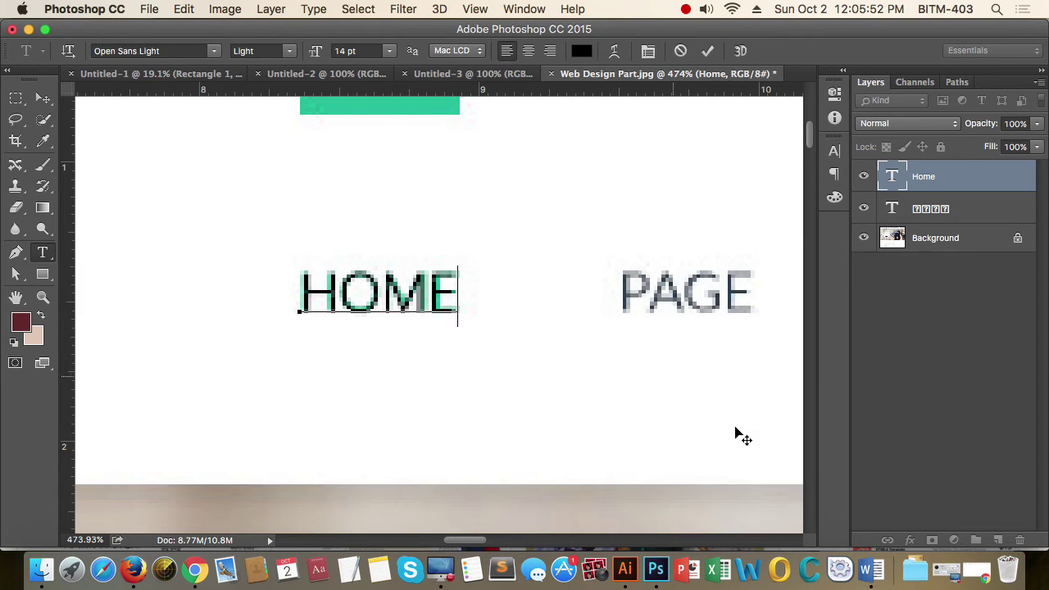
pyautogui.moveTo(475, 541)
pyautogui.mouseDown()
pyautogui.moveTo(519, 536)
pyautogui.moveTo(487, 536)
pyautogui.mouseUp()
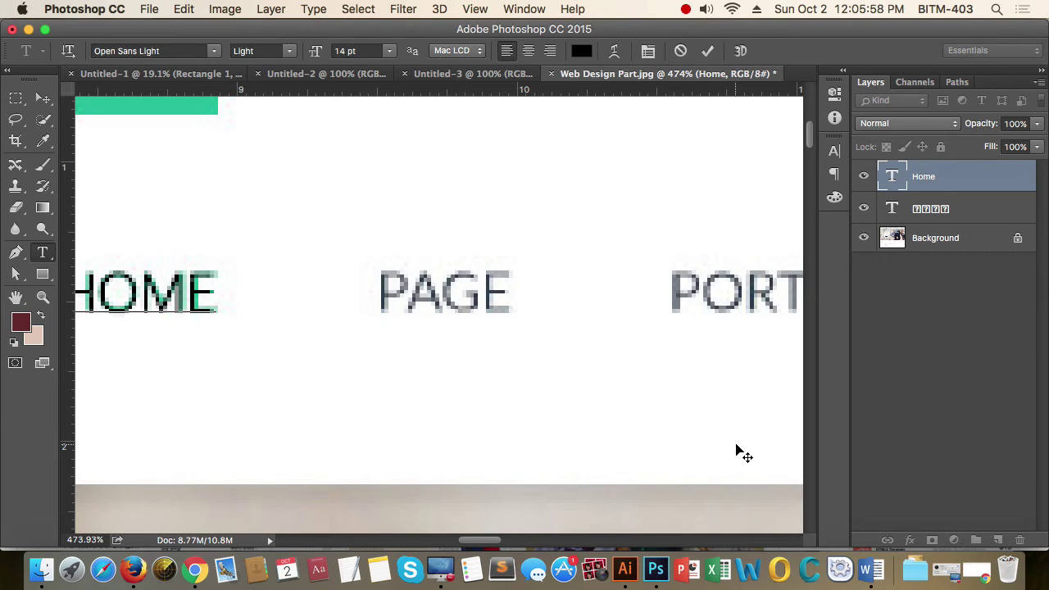
pyautogui.write('PAGHE')
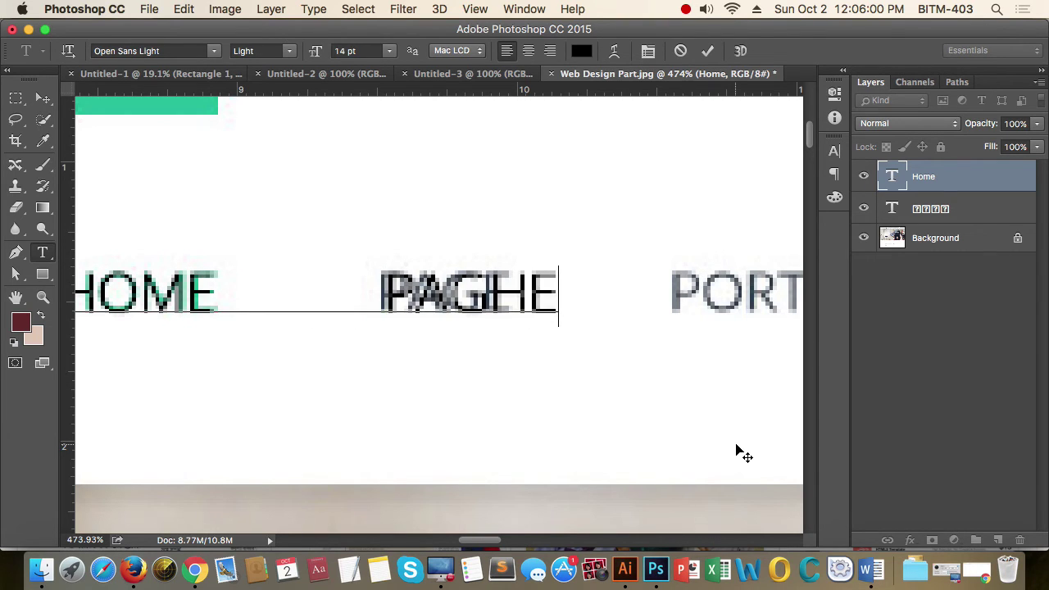
pyautogui.moveTo(565, 301); pyautogui.dragTo(375, 293)
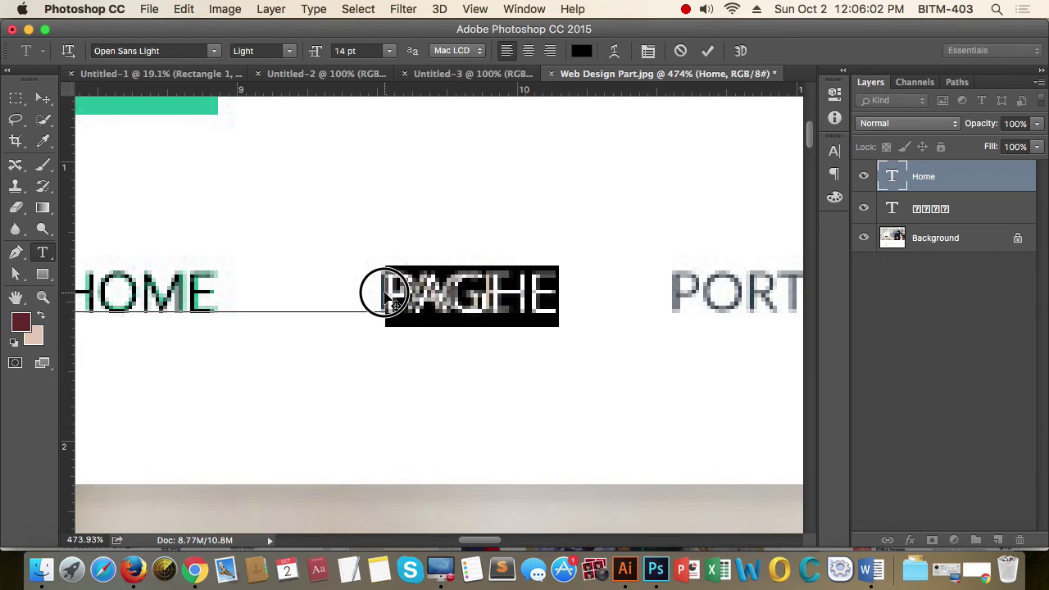
pyautogui.press('BackSpace')
pyautogui.write('AGE')
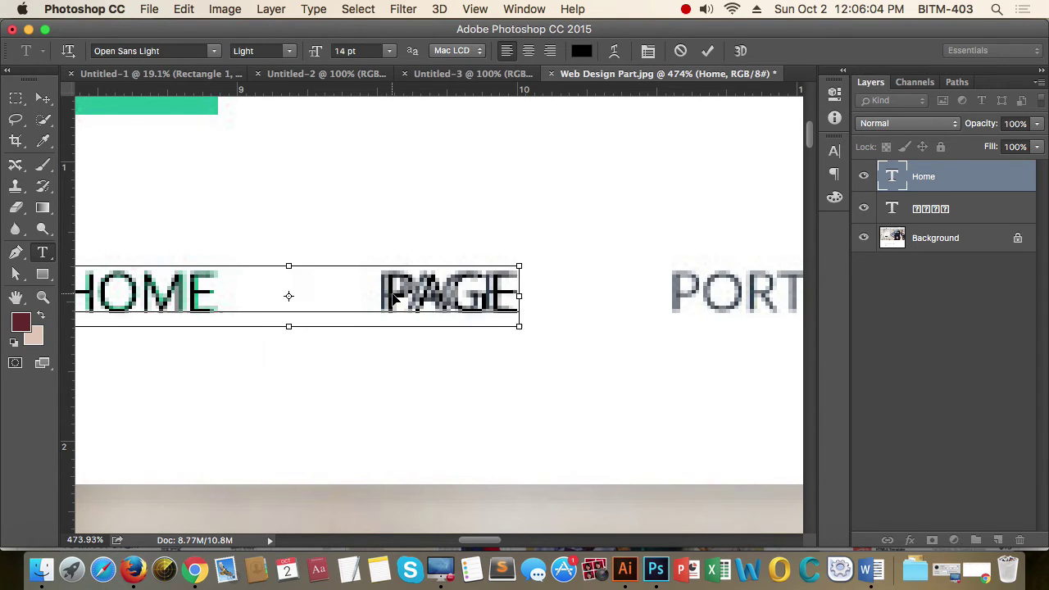
# Recolour the whole HOME and PAGE text line to pure red, ff0000, and commit the text edit
pyautogui.press('super+a')
pyautogui.click(581, 51)
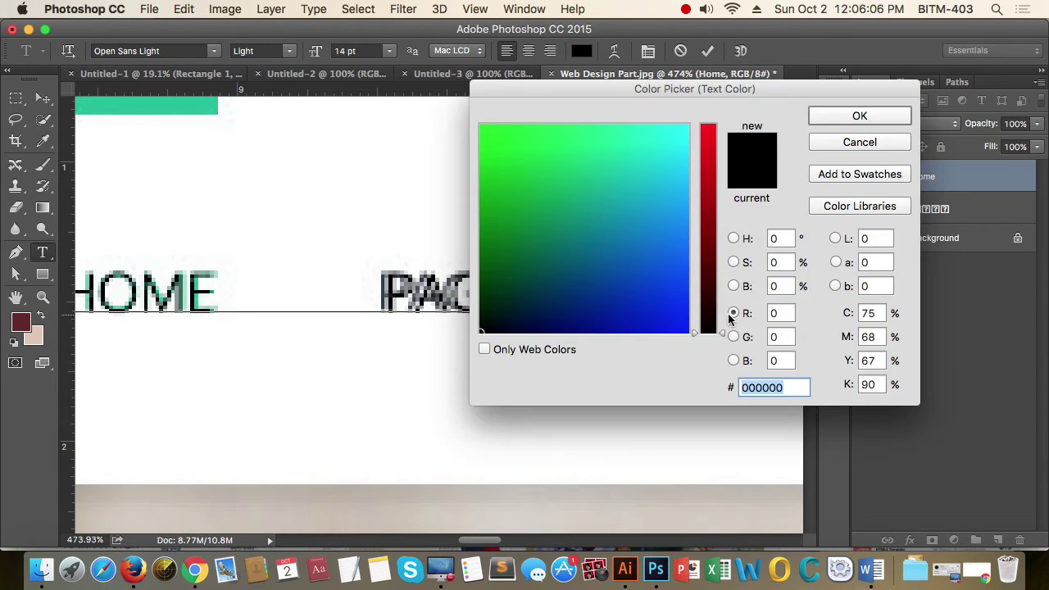
pyautogui.moveTo(657, 206); pyautogui.dragTo(475, 56)
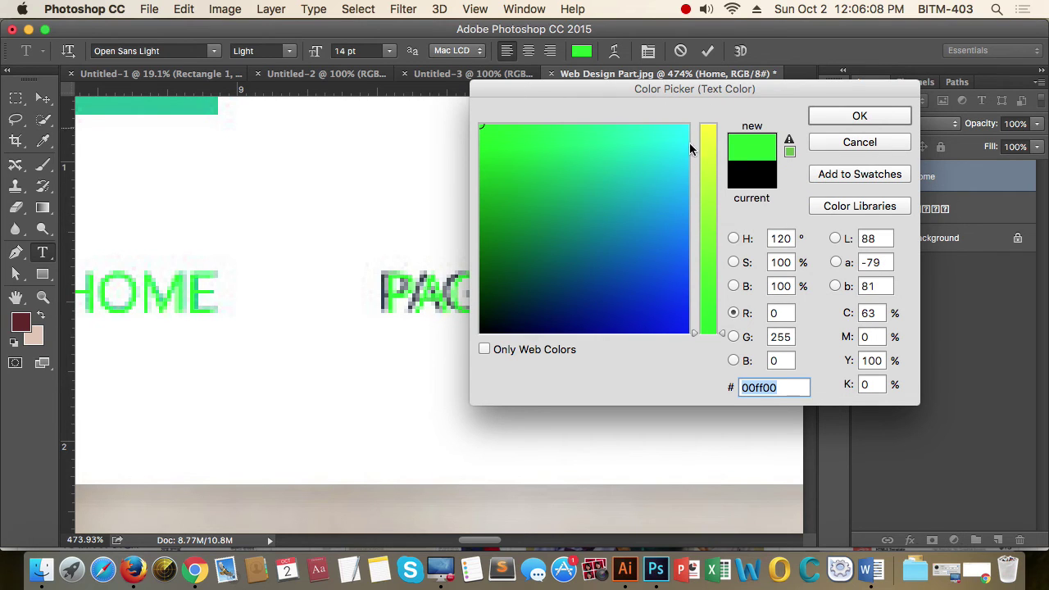
pyautogui.click(733, 238)
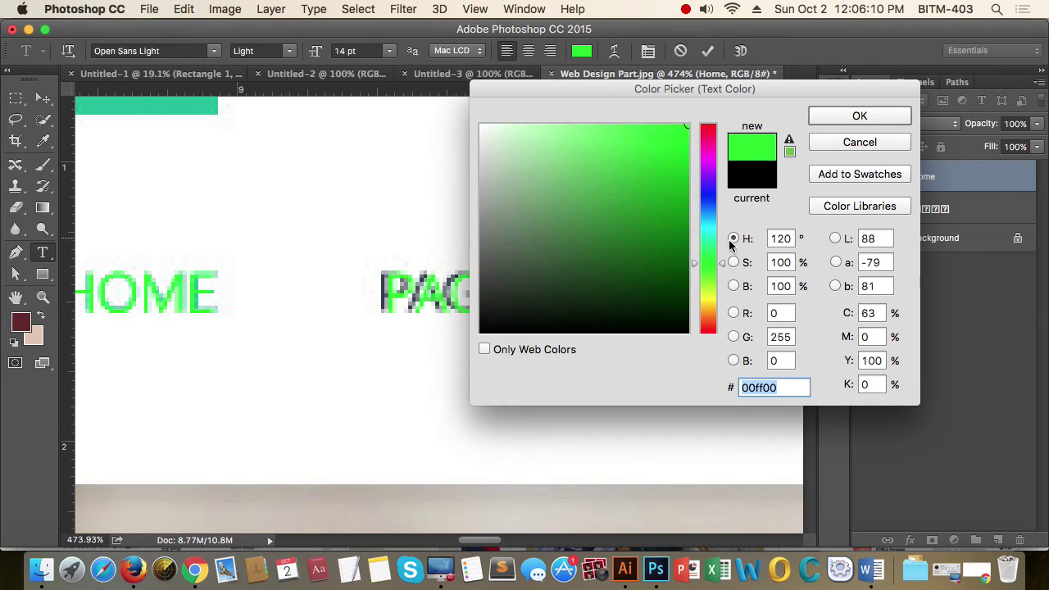
pyautogui.moveTo(708, 137); pyautogui.dragTo(726, 112)
pyautogui.click(870, 123)
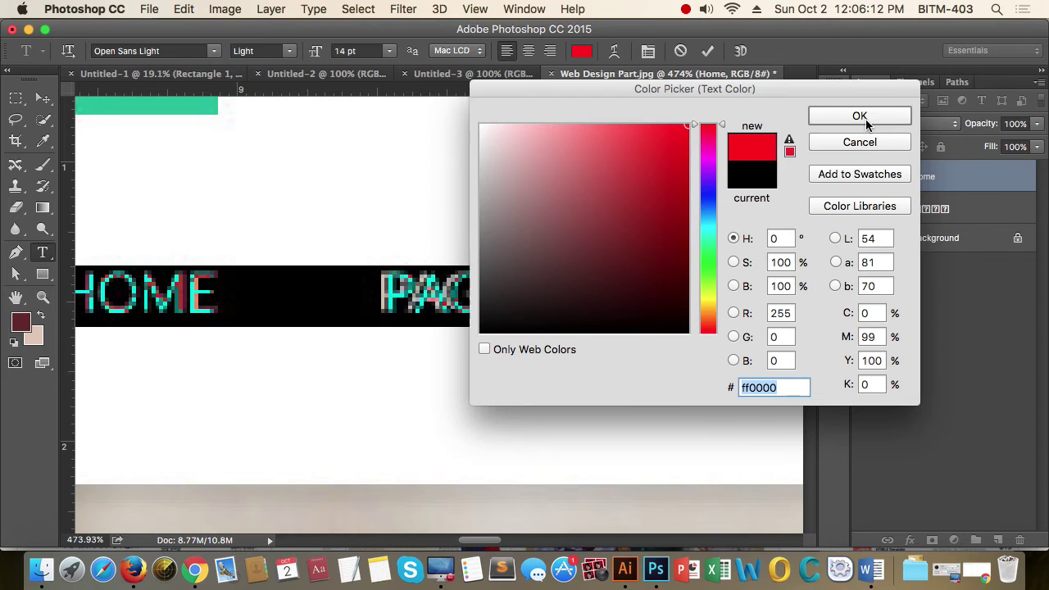
pyautogui.click(43, 97)
# Place the text cursor just before PAGE and tighten the kerning there through -25 and -75 to -100
pyautogui.hscroll(-3, 499, 335)
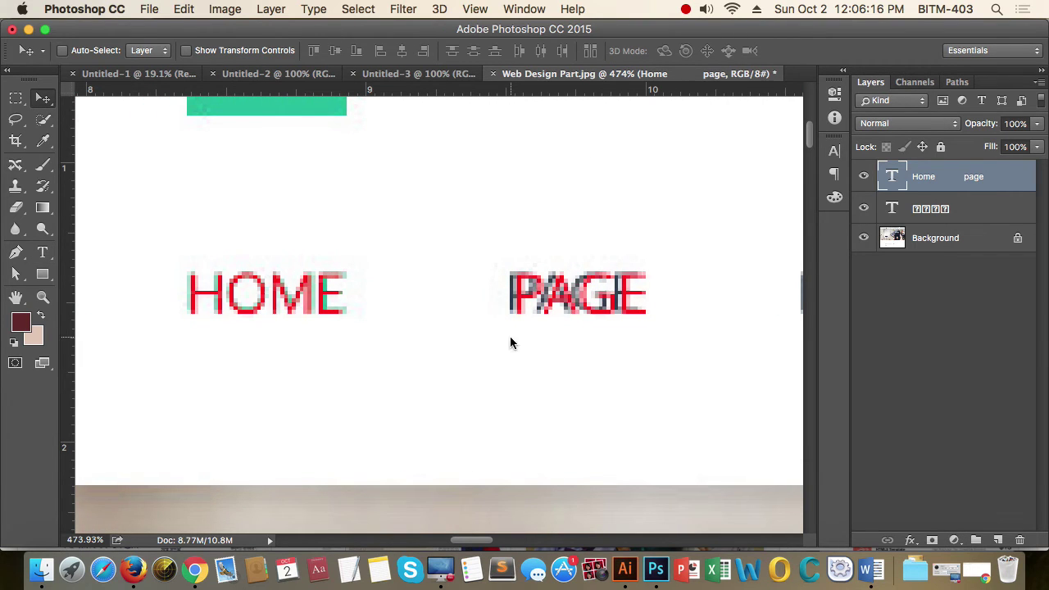
pyautogui.hscroll(4, 486, 304)
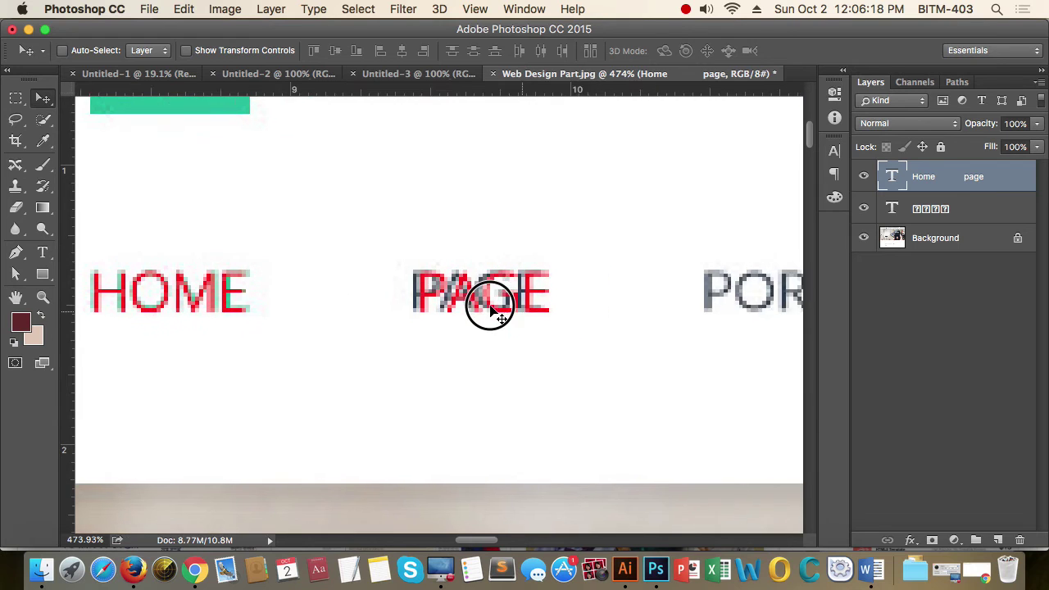
pyautogui.press('t')
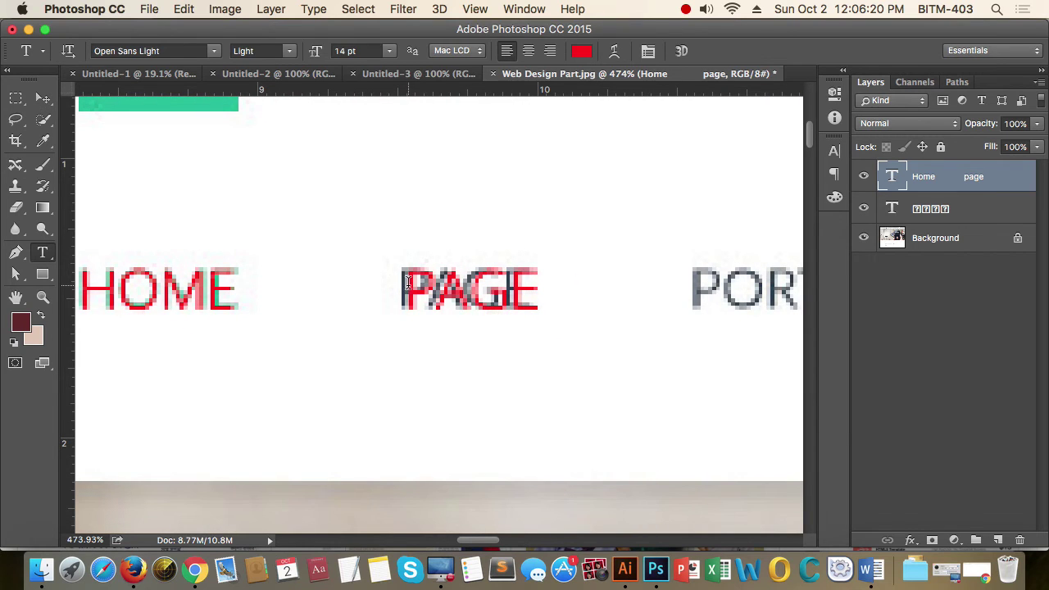
pyautogui.doubleClick(404, 287)
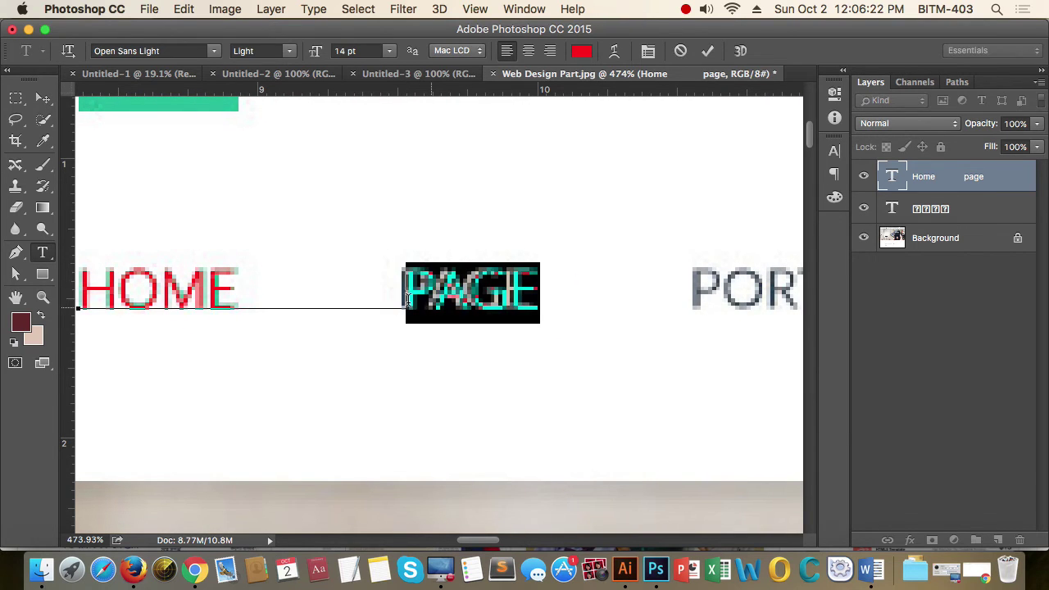
pyautogui.click(407, 299)
pyautogui.press('super+t')
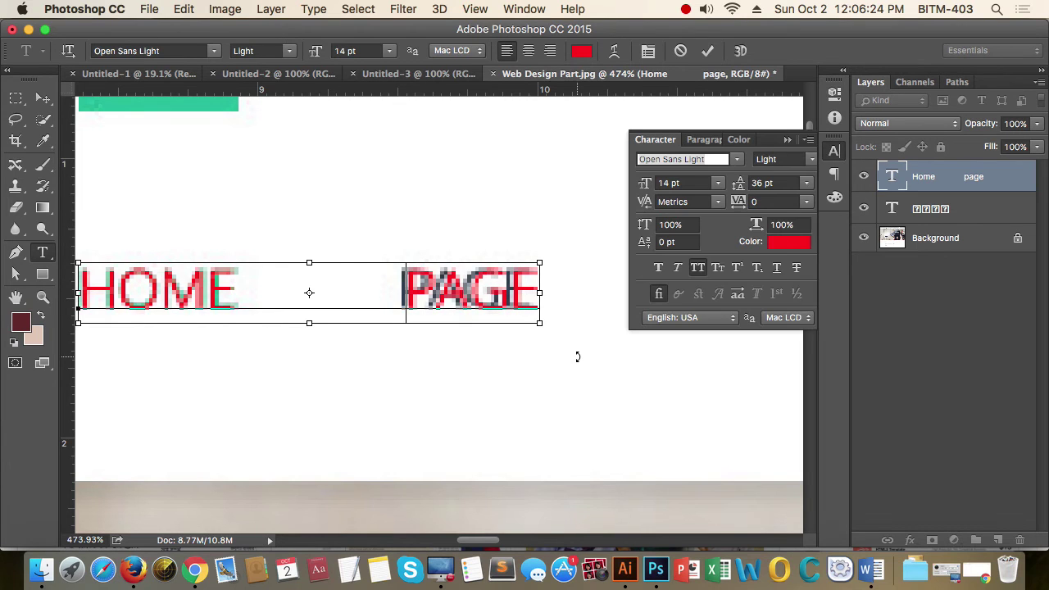
pyautogui.click(716, 203)
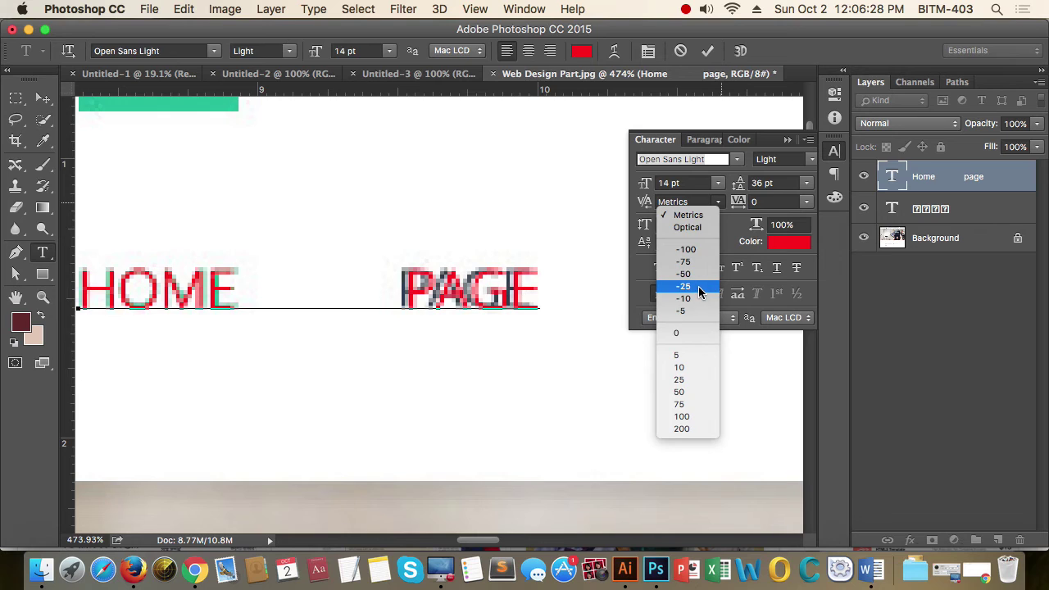
pyautogui.click(698, 286)
pyautogui.click(718, 201)
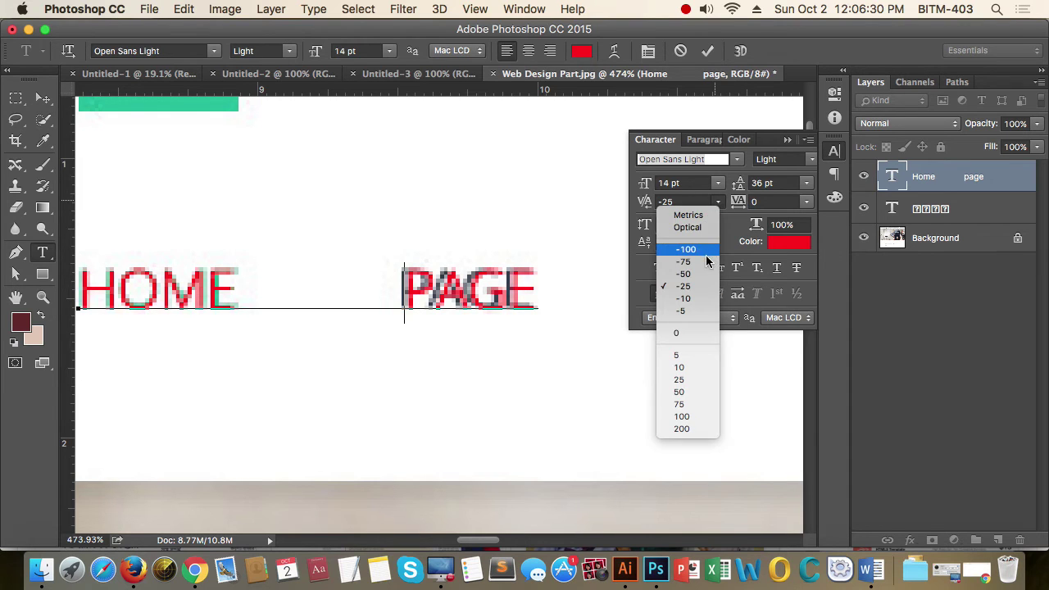
pyautogui.click(706, 259)
pyautogui.click(718, 202)
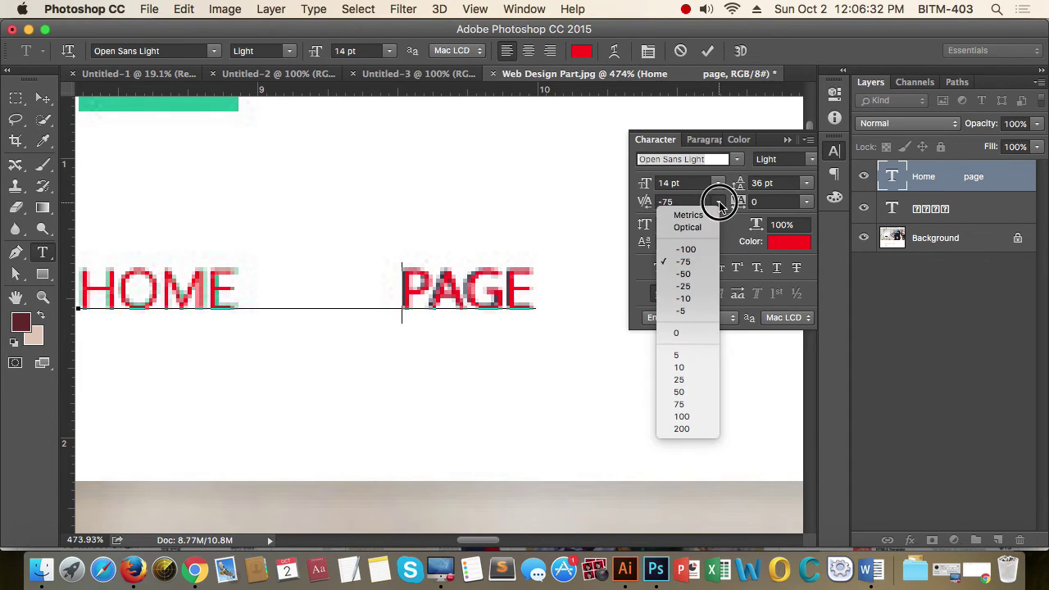
pyautogui.click(688, 247)
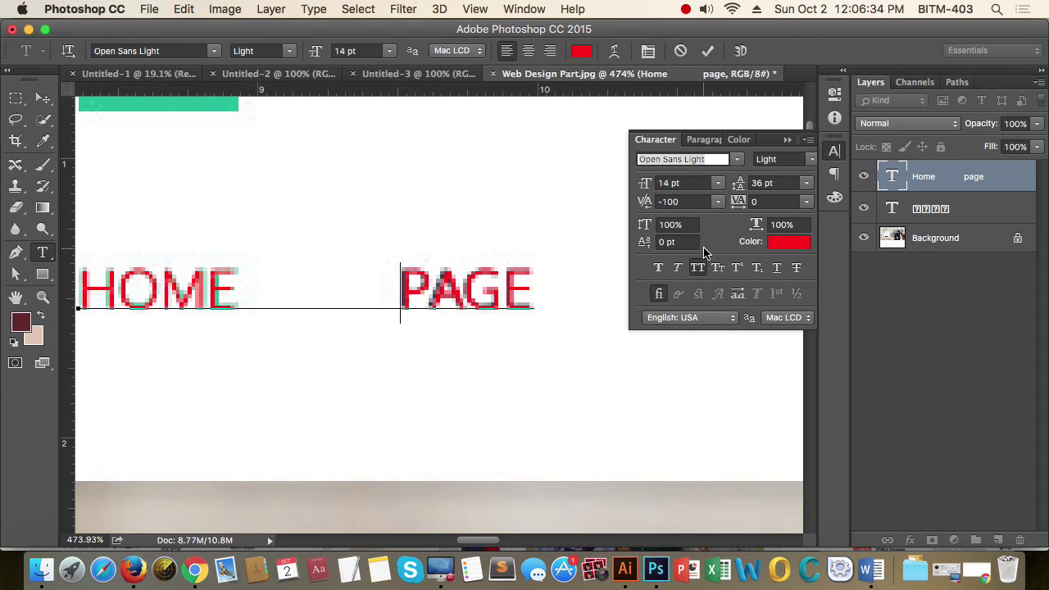
# Set the kerning just before PAGE to -150 and put the character settings away
pyautogui.click(687, 201)
pyautogui.write('-150')
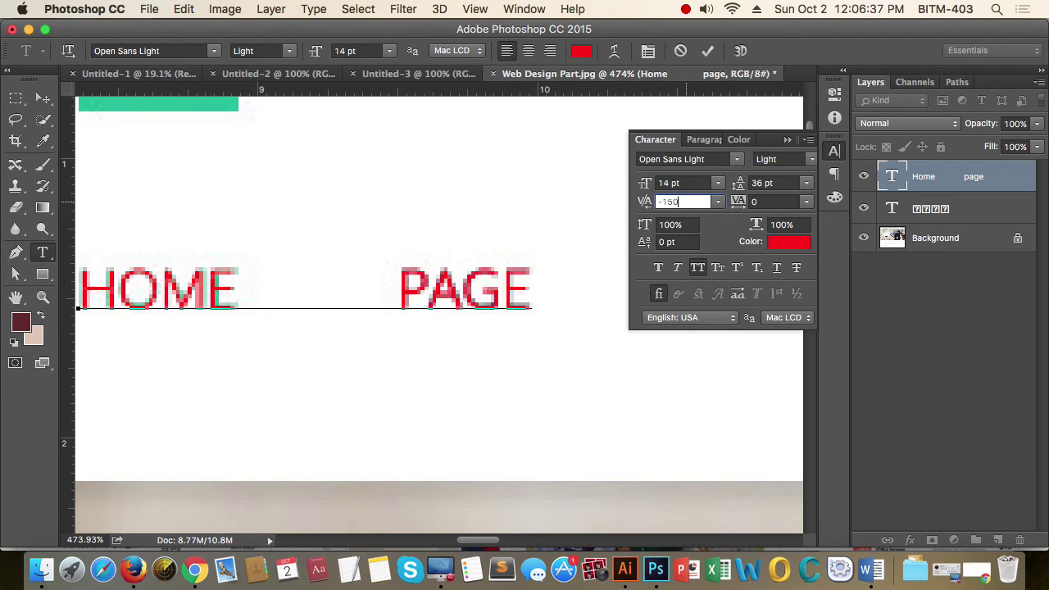
pyautogui.press('Return')
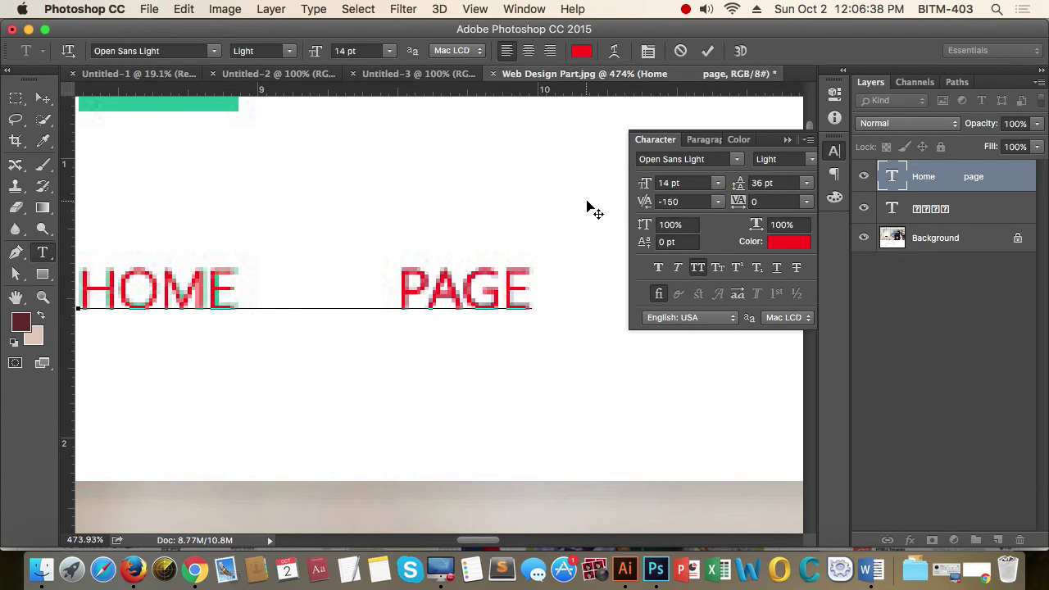
pyautogui.click(834, 152)
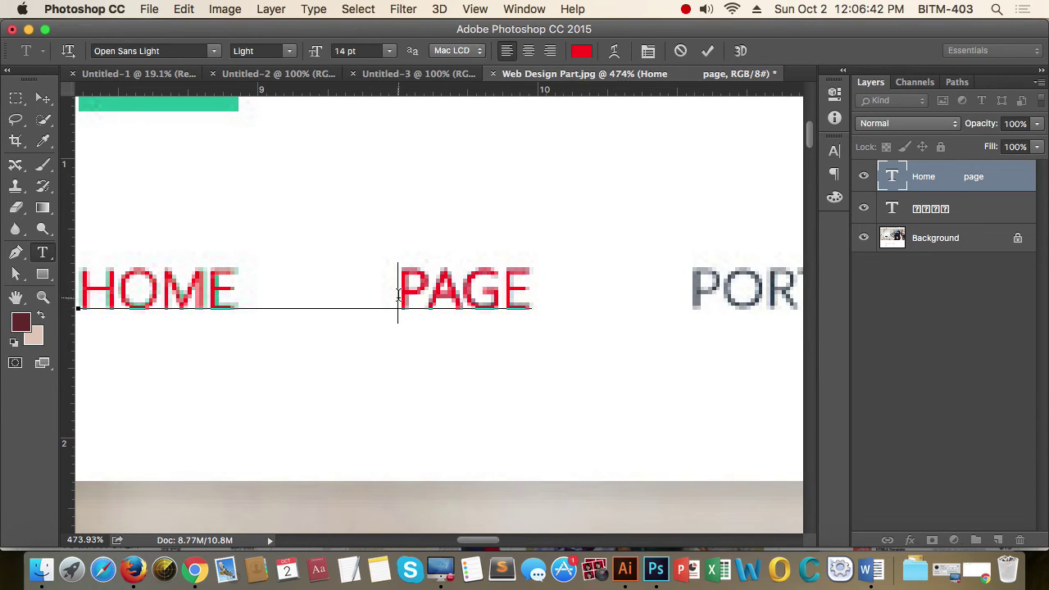
# Add PORTFOLIO after PAGE in the same text line, spaced to start over the original PORTFOLIO label
pyautogui.moveTo(232, 286); pyautogui.dragTo(399, 287)
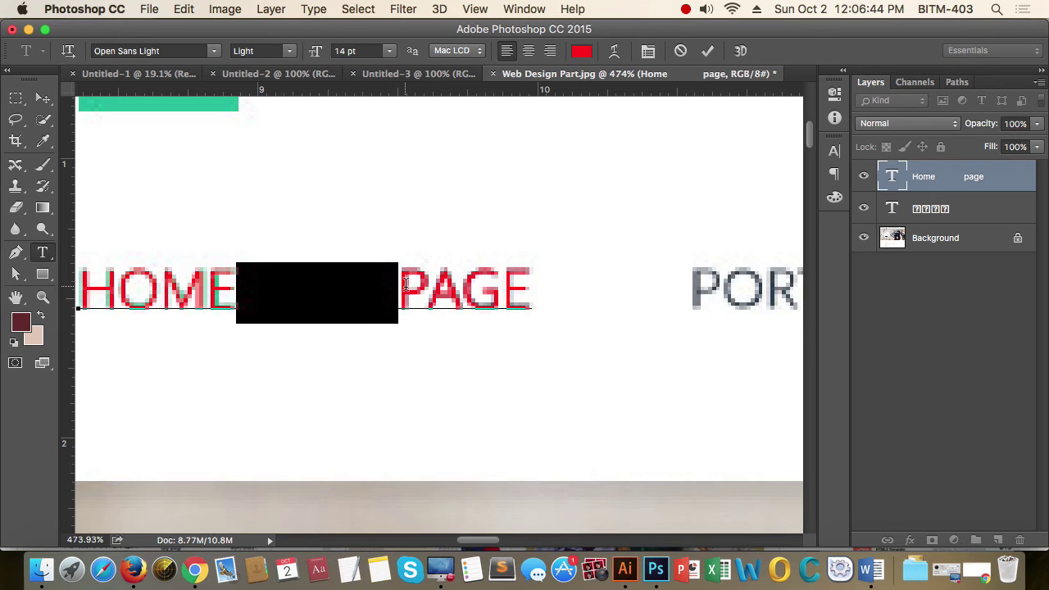
pyautogui.click(550, 287)
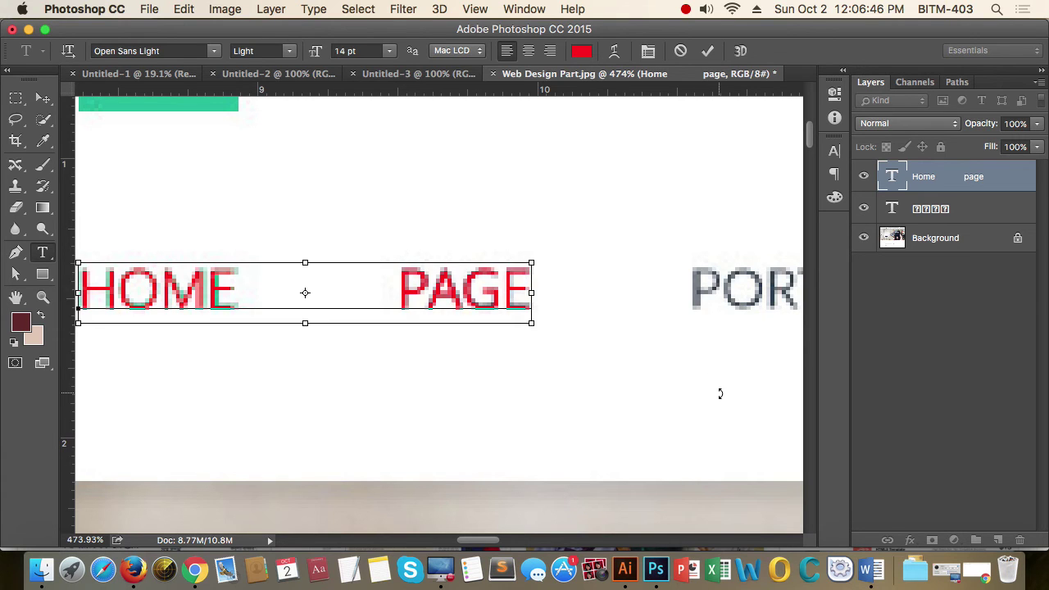
pyautogui.moveTo(484, 542); pyautogui.dragTo(506, 539)
pyautogui.write('PORT')
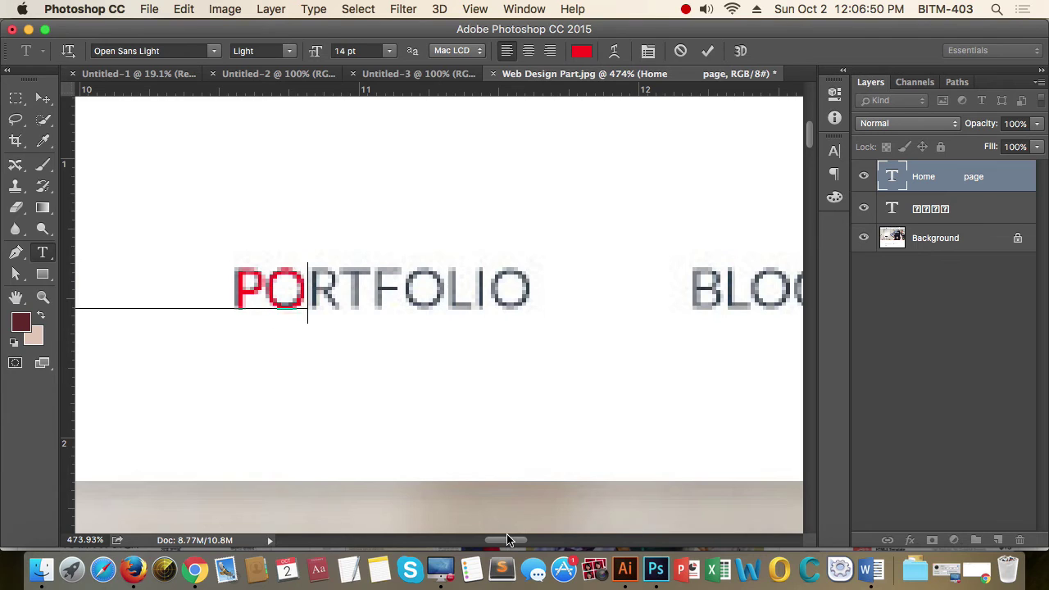
pyautogui.write('FOLIO')
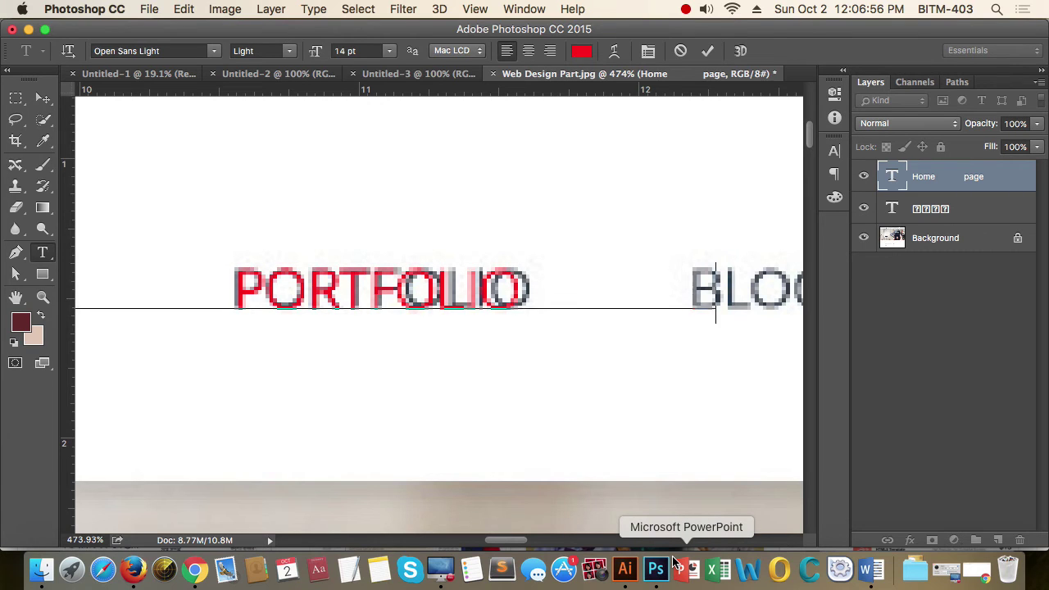
# Add BLOG after PORTFOLIO with a wide gap, over the original BLOG label, and commit the text edit
pyautogui.write('          BLOG')
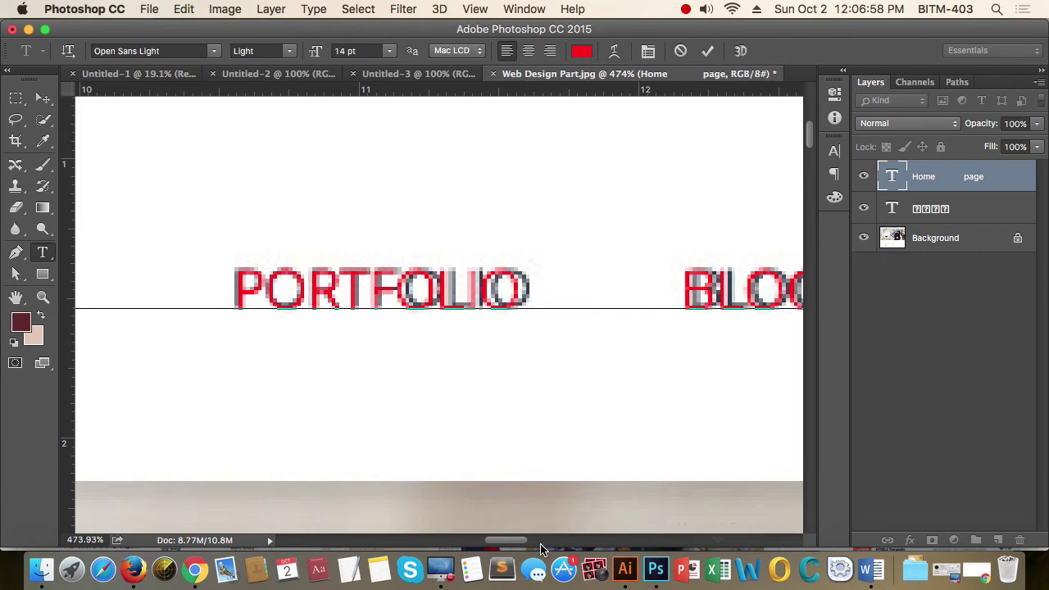
pyautogui.moveTo(521, 542); pyautogui.dragTo(526, 541)
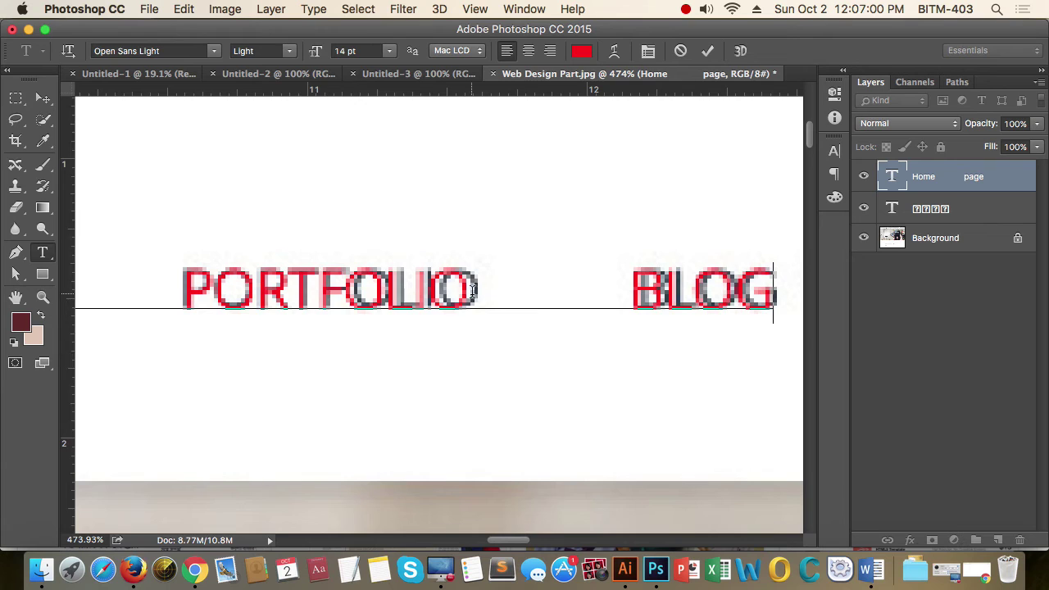
pyautogui.moveTo(472, 290); pyautogui.dragTo(196, 280)
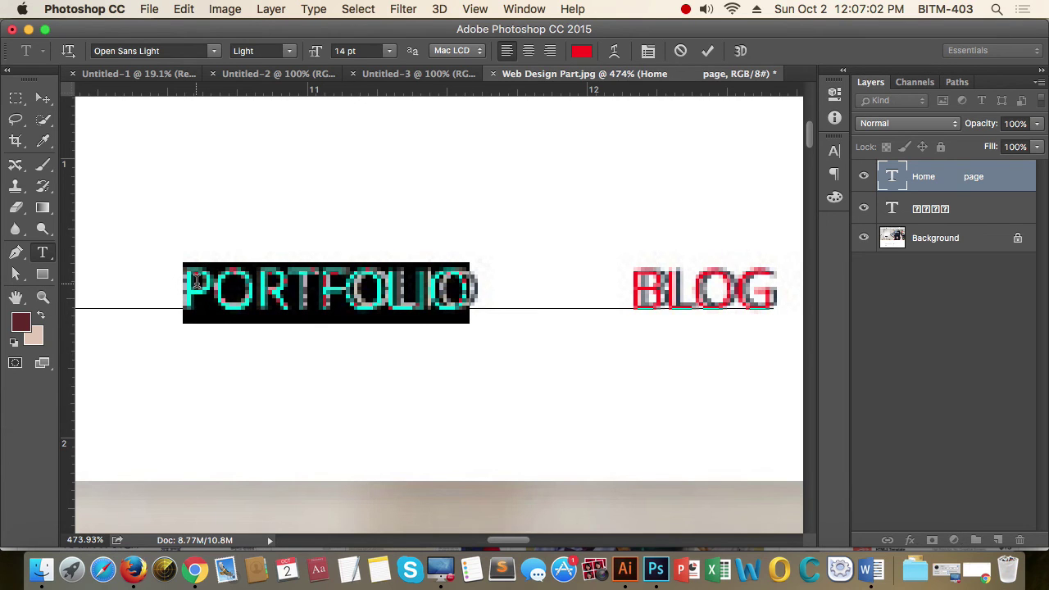
pyautogui.click(339, 285)
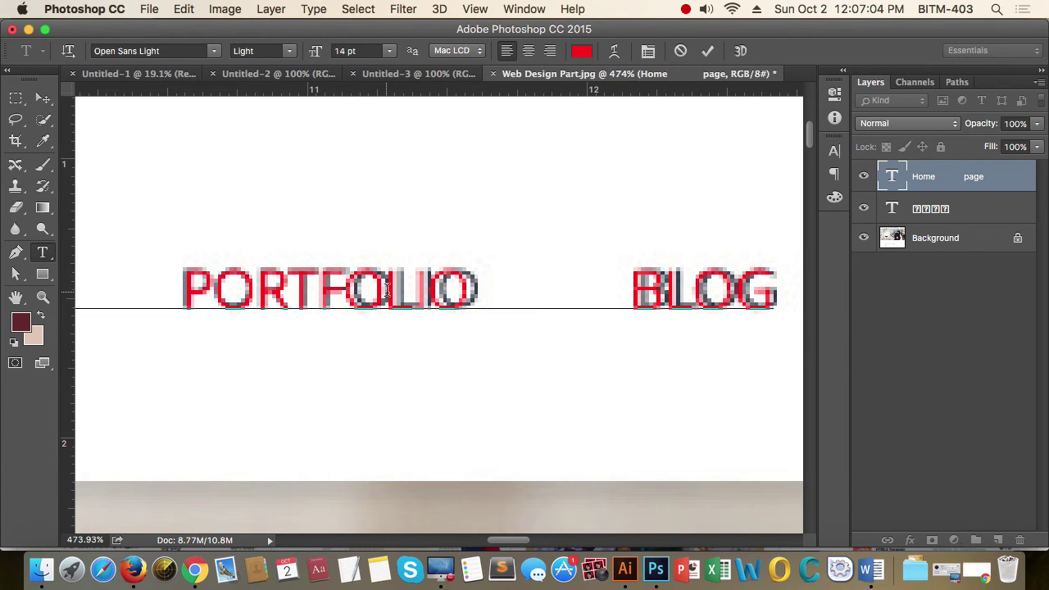
pyautogui.moveTo(387, 288); pyautogui.dragTo(350, 287)
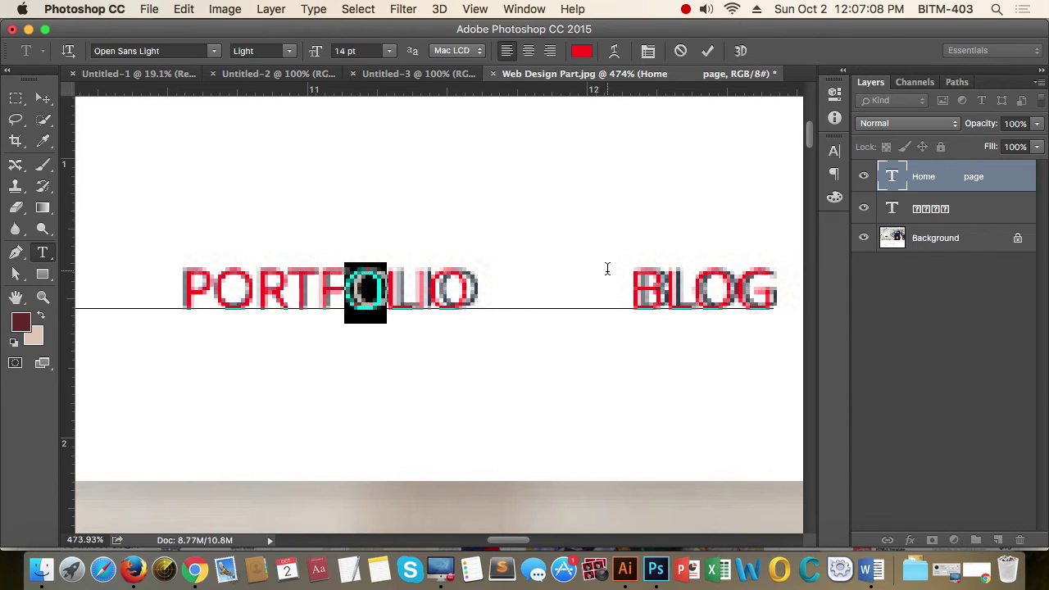
pyautogui.click(43, 97)
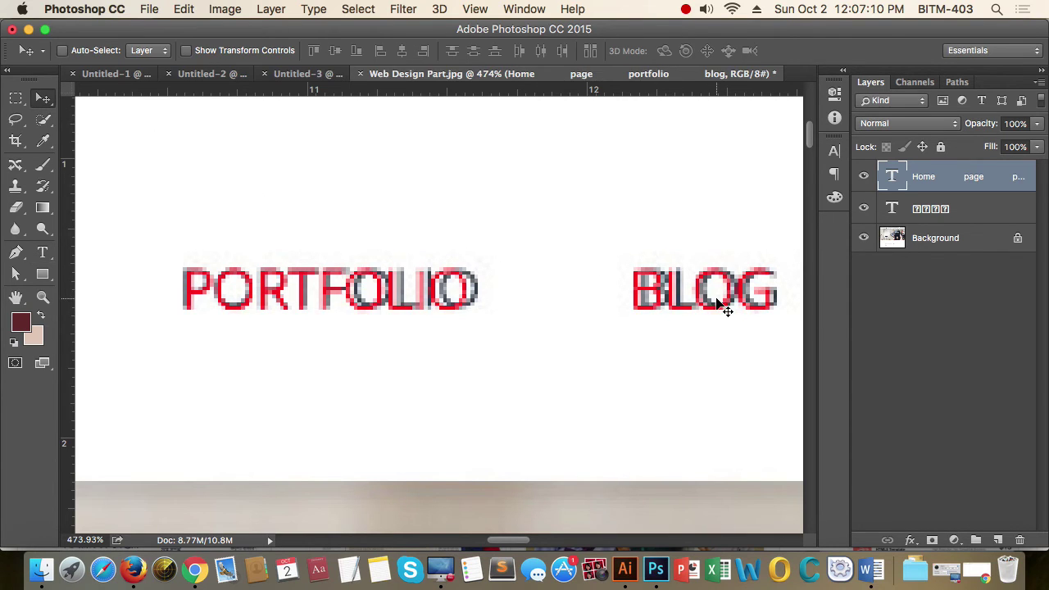
# Examine the full header navigation at lower magnification, comparing the red text with the original labels
pyautogui.keyDown('alt'); pyautogui.keyDown('super'); pyautogui.click(751, 314); pyautogui.keyUp('super'); pyautogui.keyUp('alt')
pyautogui.keyDown('alt'); pyautogui.keyDown('super'); pyautogui.click(726, 304); pyautogui.keyUp('super'); pyautogui.keyUp('alt')
pyautogui.moveTo(726, 303); pyautogui.dragTo(363, 292)
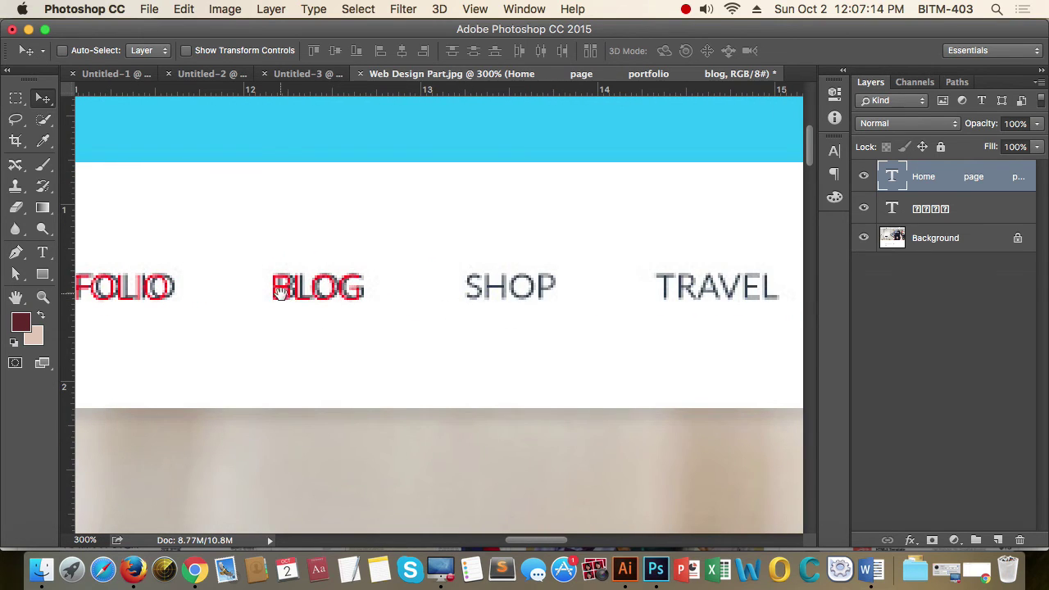
pyautogui.moveTo(557, 304); pyautogui.dragTo(489, 307)
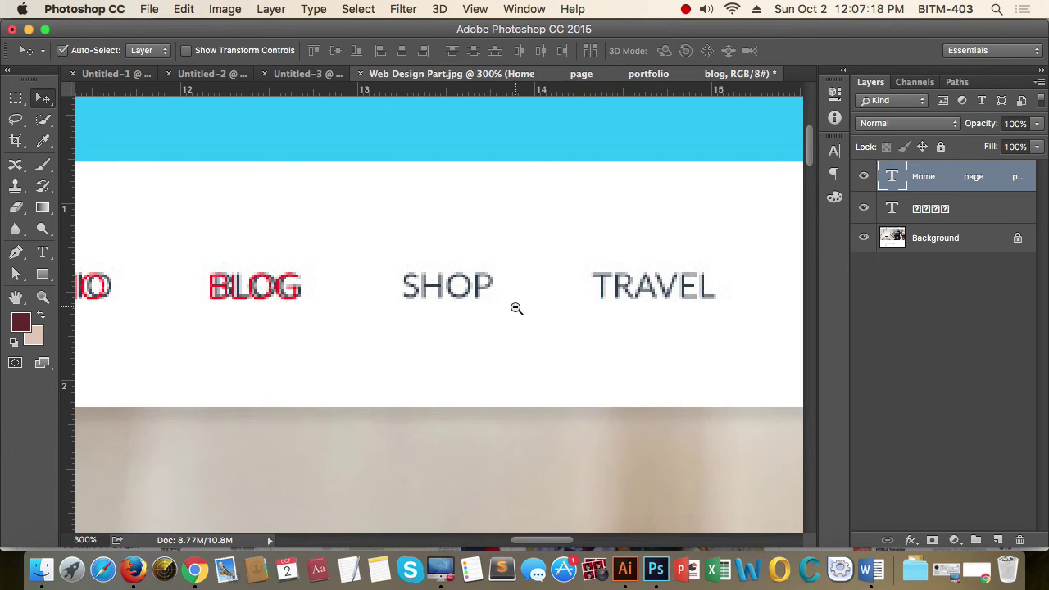
pyautogui.keyDown('alt'); pyautogui.keyDown('super'); pyautogui.click(528, 308); pyautogui.keyUp('super'); pyautogui.keyUp('alt')
pyautogui.keyDown('alt'); pyautogui.keyDown('super'); pyautogui.click(548, 310); pyautogui.keyUp('super'); pyautogui.keyUp('alt')
pyautogui.keyDown('alt'); pyautogui.keyDown('super'); pyautogui.click(557, 311); pyautogui.keyUp('super'); pyautogui.keyUp('alt')
pyautogui.moveTo(558, 311); pyautogui.dragTo(426, 312)
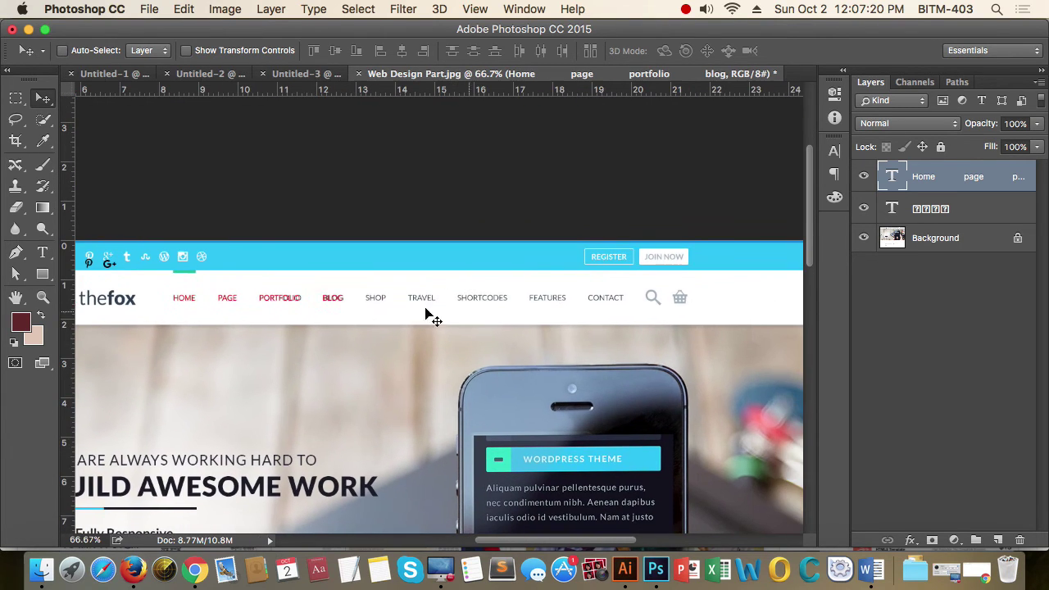
# Search the Font Awesome cheatsheet in Firefox for "busk" to find the header's basket icon, and return to Photoshop
pyautogui.moveTo(199, 276); pyautogui.dragTo(218, 288)
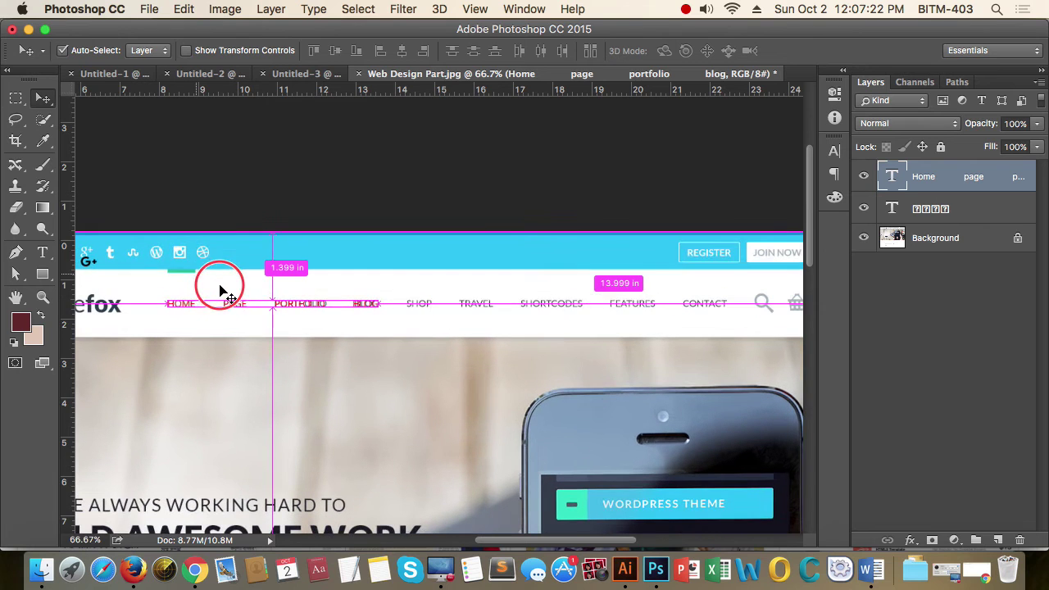
pyautogui.moveTo(702, 351); pyautogui.dragTo(494, 328)
pyautogui.moveTo(543, 304); pyautogui.dragTo(550, 309)
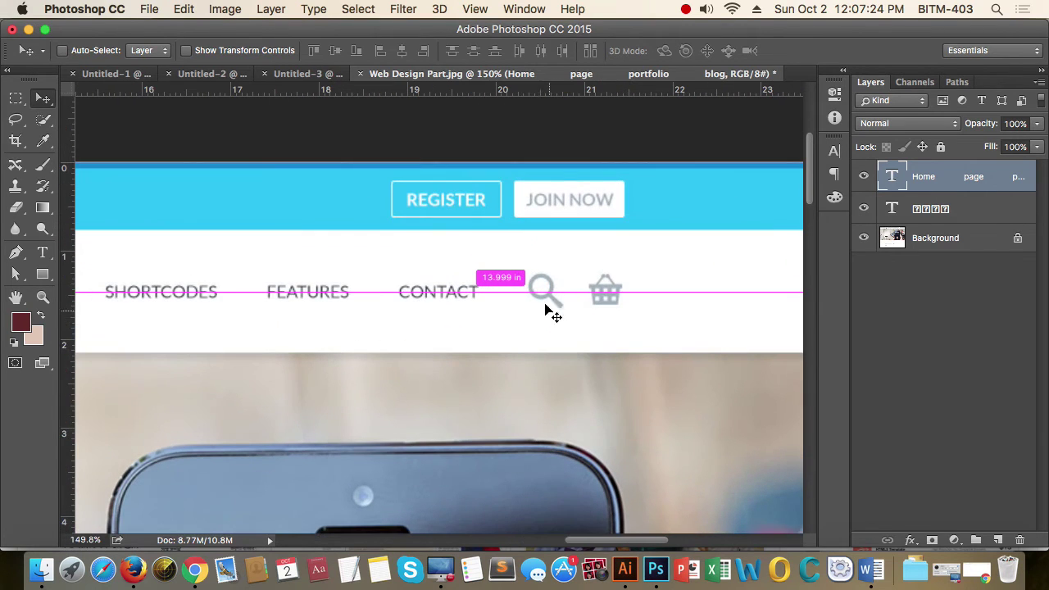
pyautogui.moveTo(635, 303); pyautogui.dragTo(655, 327)
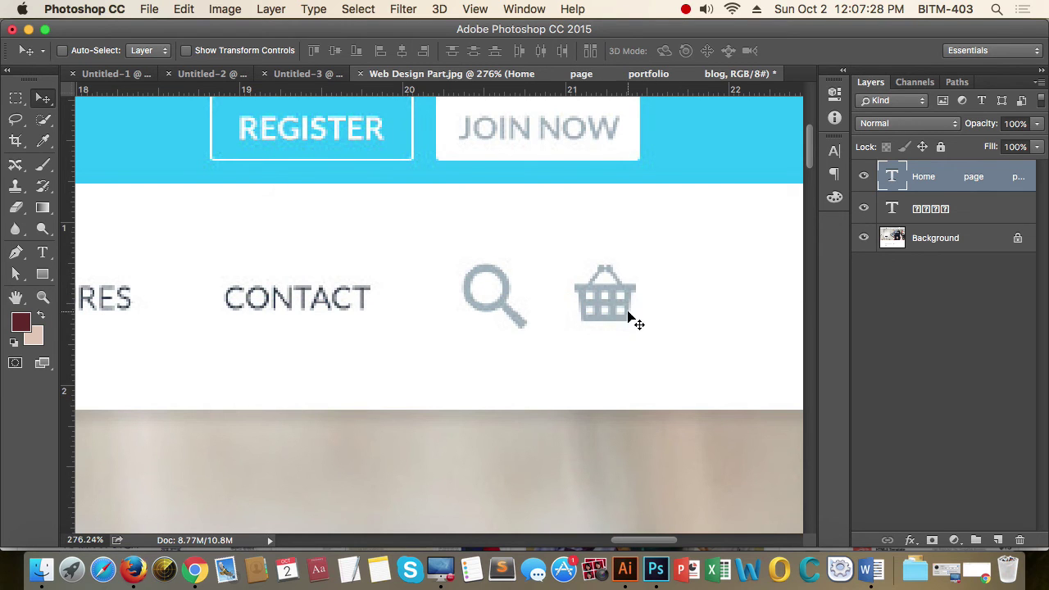
pyautogui.press('super+Tab')
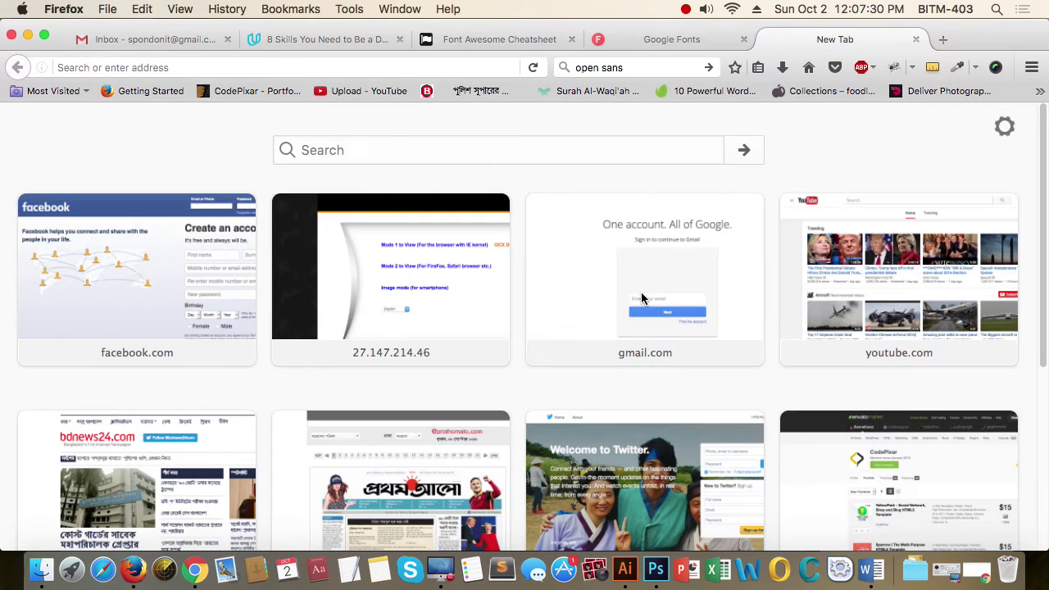
pyautogui.click(519, 38)
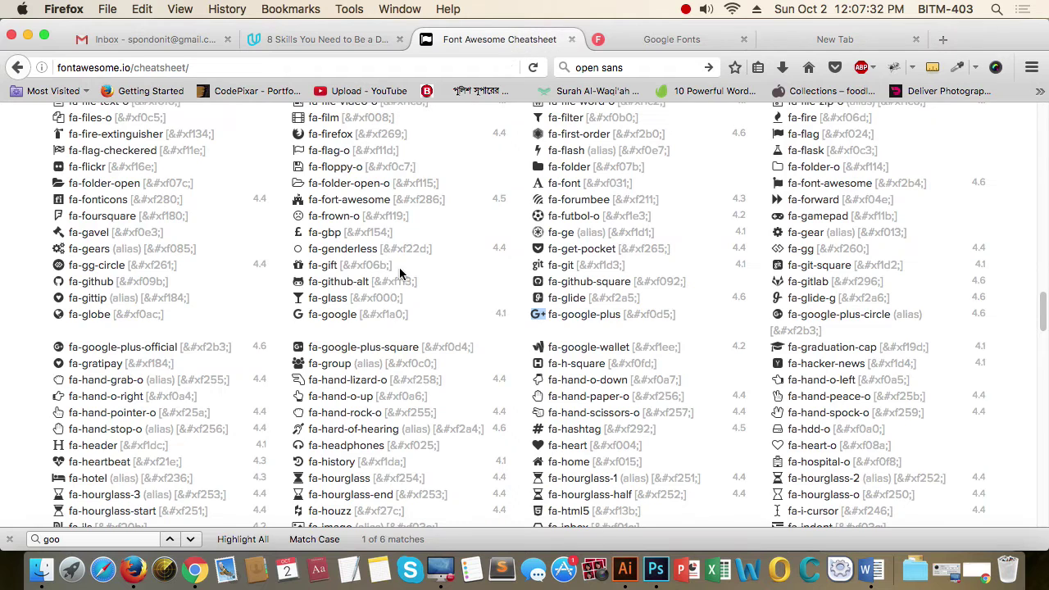
pyautogui.doubleClick(74, 537)
pyautogui.write('bus')
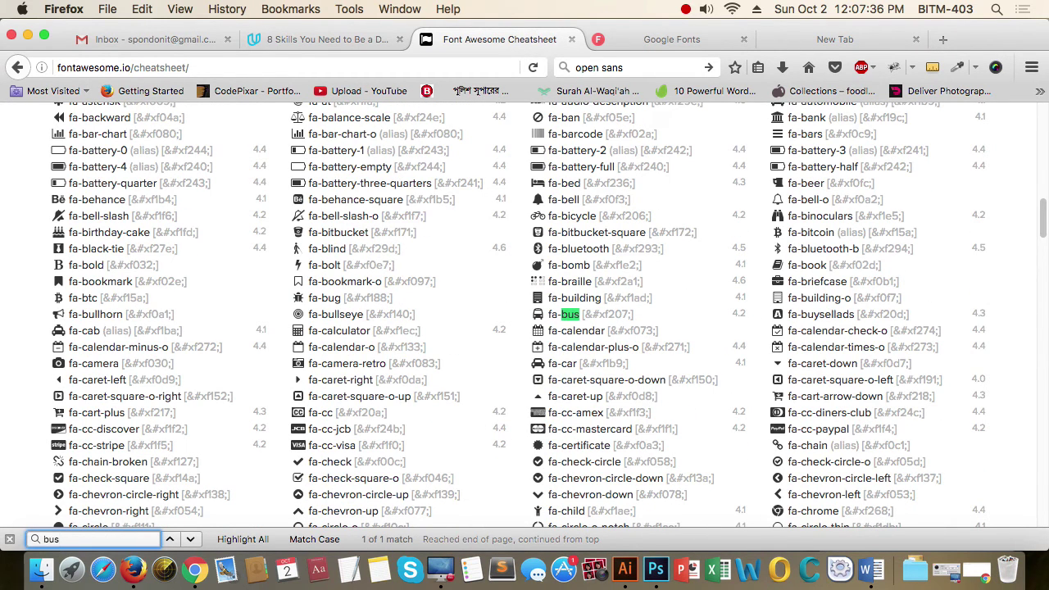
pyautogui.write('k')
pyautogui.press('super+Tab')
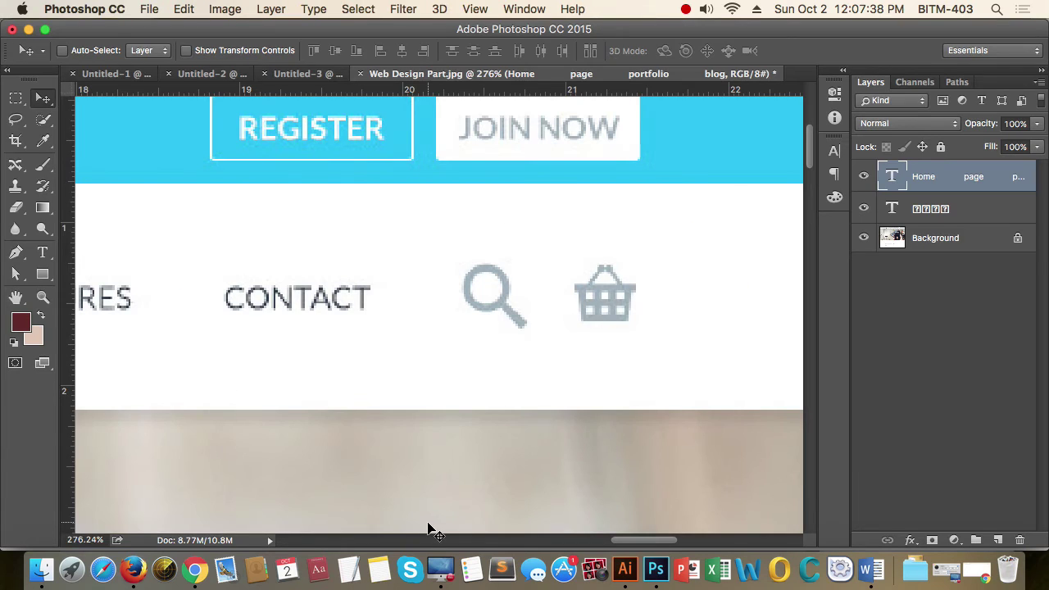
# Examine the header's search and basket icons up close, and the BUILD AWESOME WORK headline in the slider
pyautogui.moveTo(606, 301); pyautogui.dragTo(584, 345)
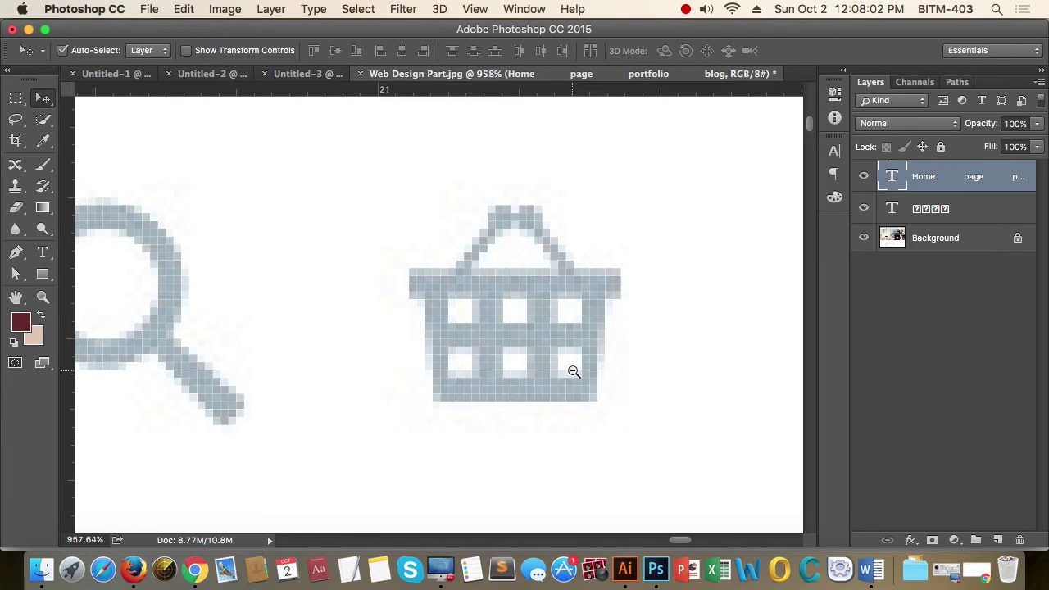
pyautogui.moveTo(574, 371); pyautogui.dragTo(451, 276)
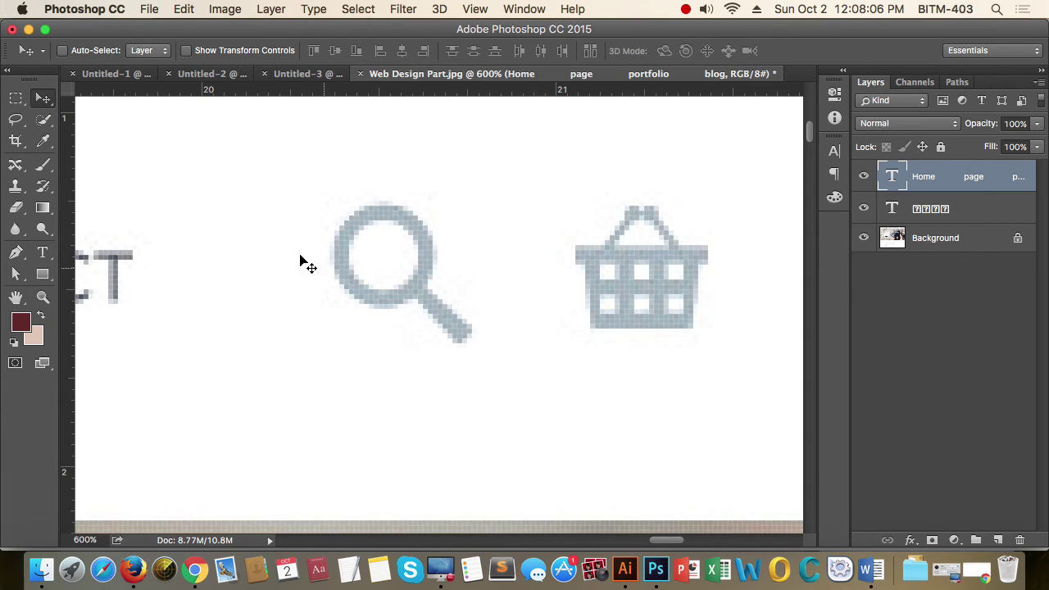
pyautogui.moveTo(434, 277); pyautogui.dragTo(704, 263)
pyautogui.scroll(-10, 683, 279)
pyautogui.hscroll(-4, 682, 279)
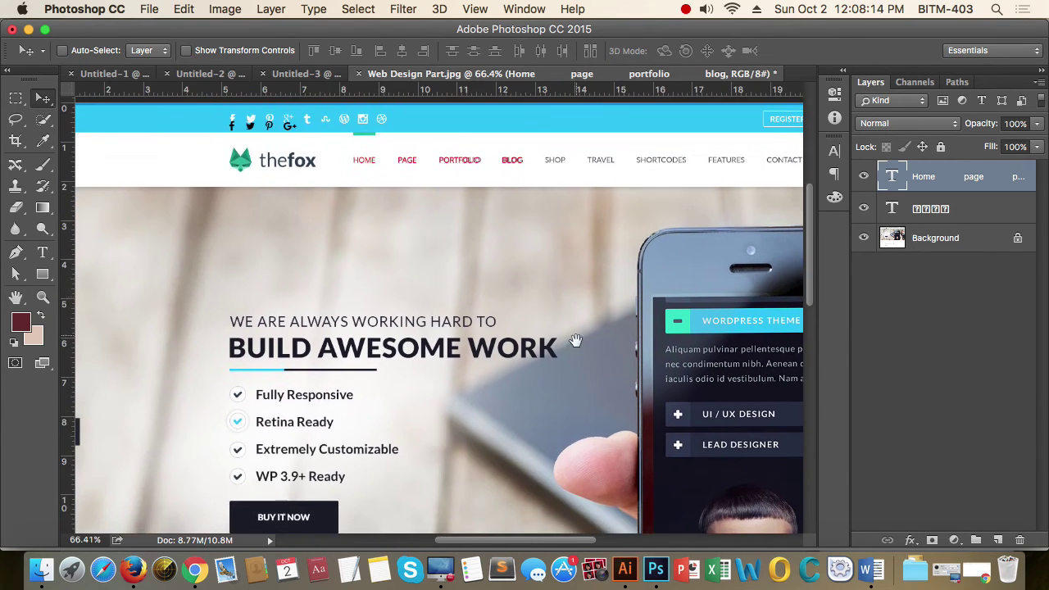
pyautogui.scroll(4, 374, 346)
pyautogui.hscroll(-2, 374, 346)
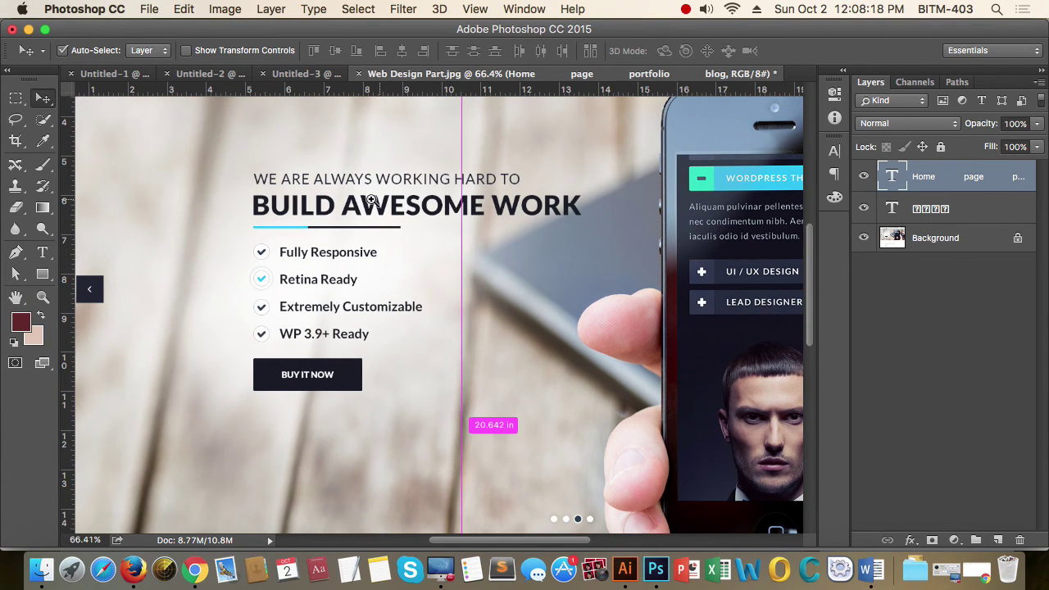
pyautogui.scroll(5, 334, 237)
pyautogui.scroll(3, 326, 247)
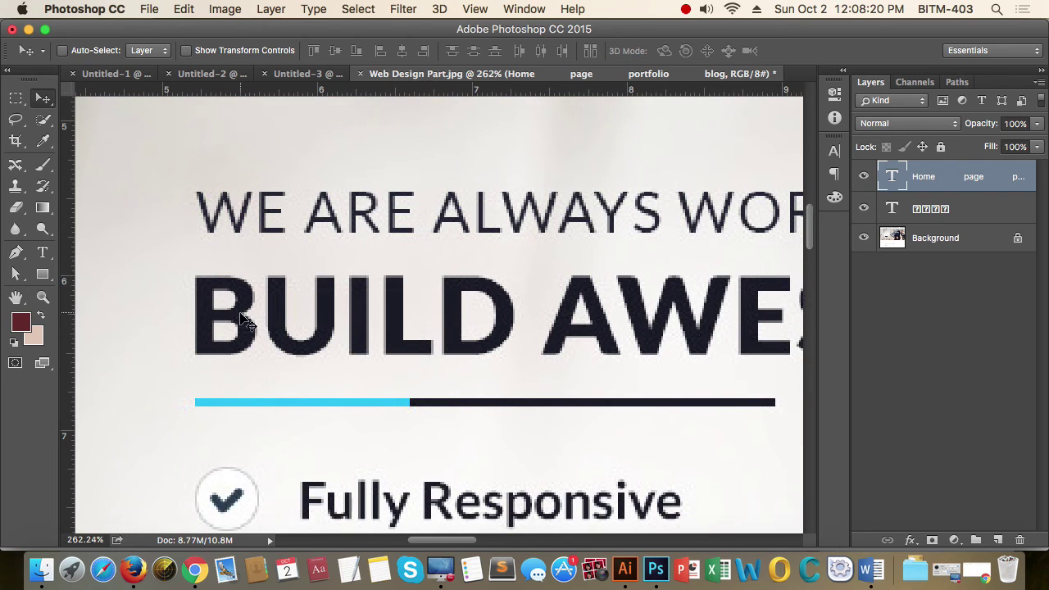
pyautogui.hscroll(5, 441, 336)
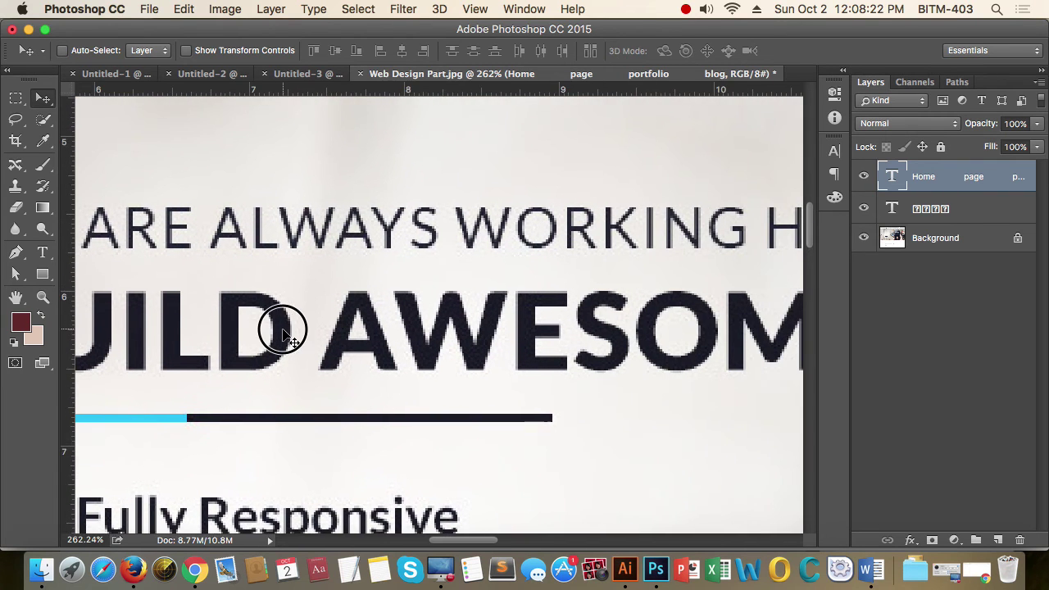
pyautogui.hscroll(-7, 281, 328)
# Start a text layer beside the WE ARE ALWAYS line with the sample text EDE and set its font to Raleway Light
pyautogui.press('t')
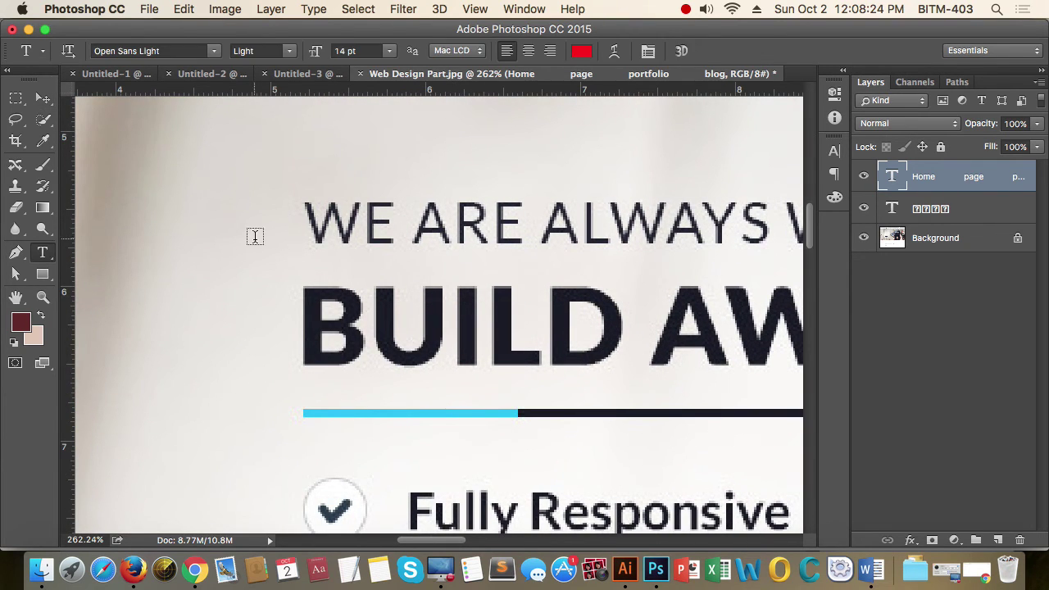
pyautogui.click(208, 223)
pyautogui.write('EDE')
pyautogui.press('super+a')
pyautogui.click(179, 50)
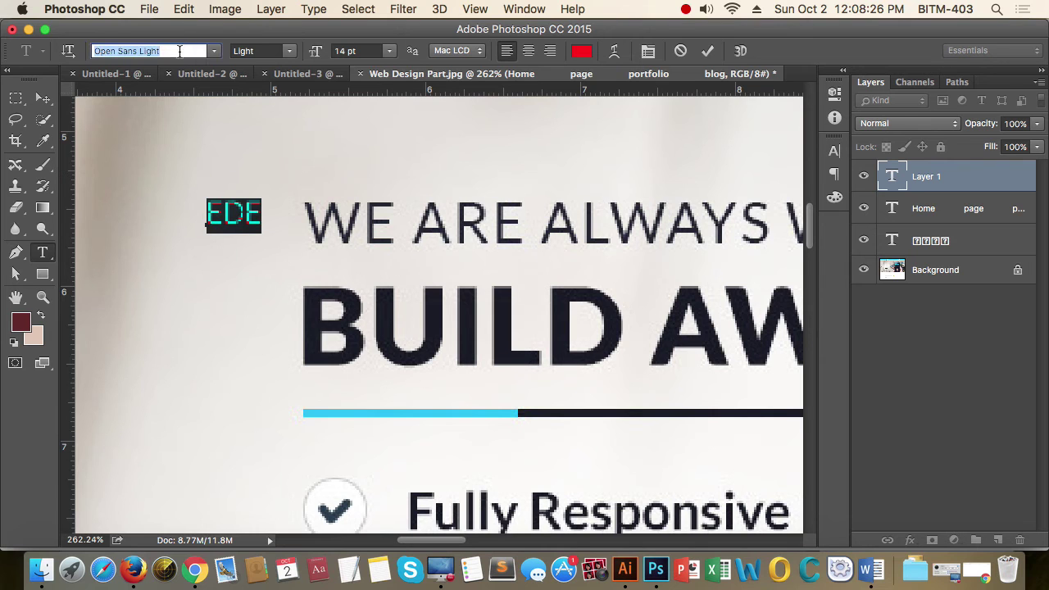
pyautogui.write('ra')
pyautogui.press('Down')
pyautogui.press('Down')
pyautogui.press('Down')
pyautogui.press('Down')
pyautogui.press('Down')
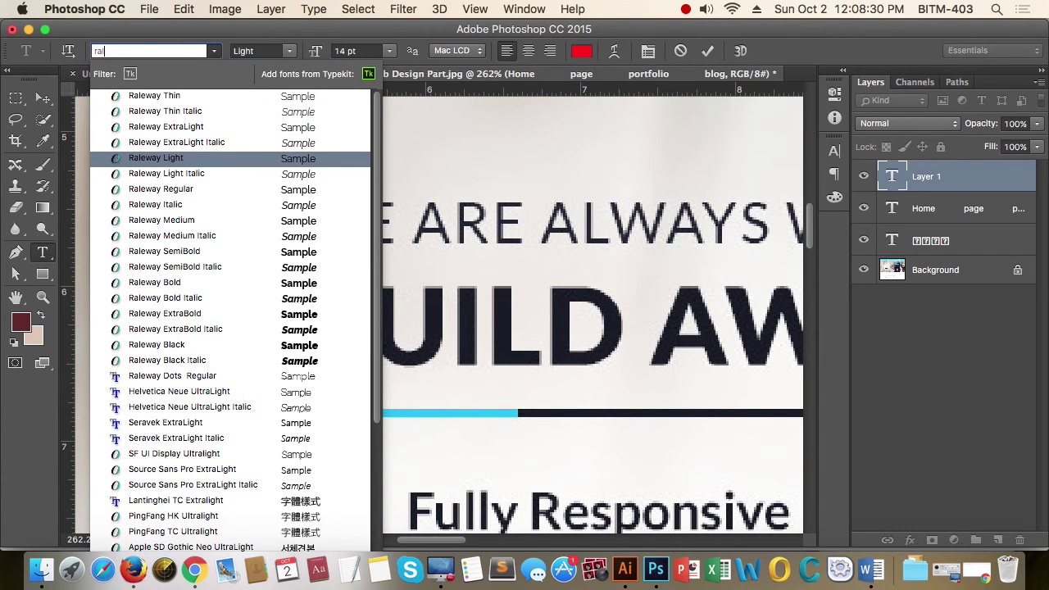
pyautogui.press('Return')
# Replace the sample text with BUILD and set its font weight to Black
pyautogui.write('B')
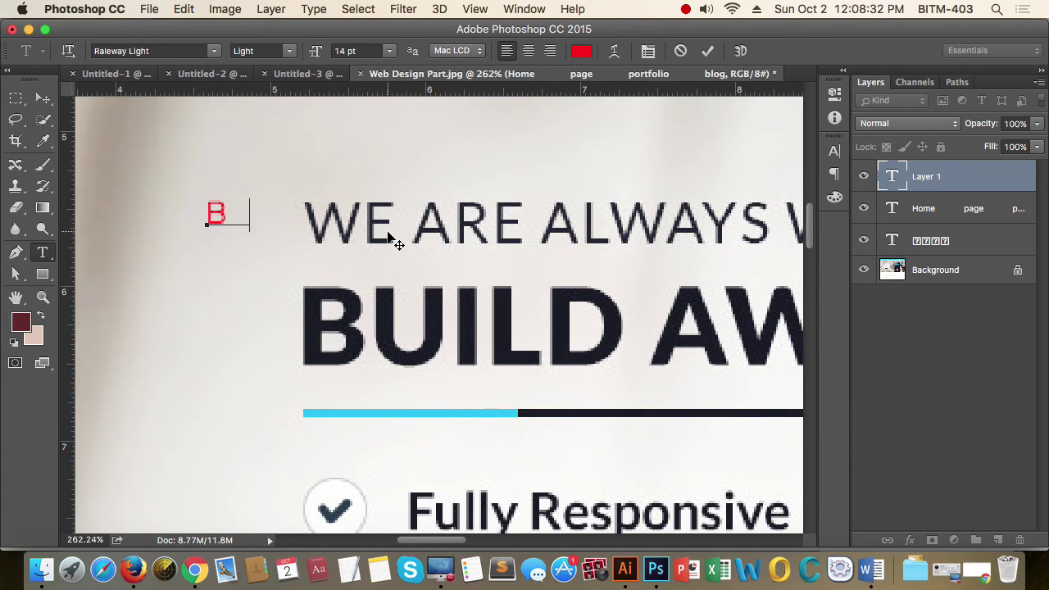
pyautogui.write('UILD')
pyautogui.press('super+a')
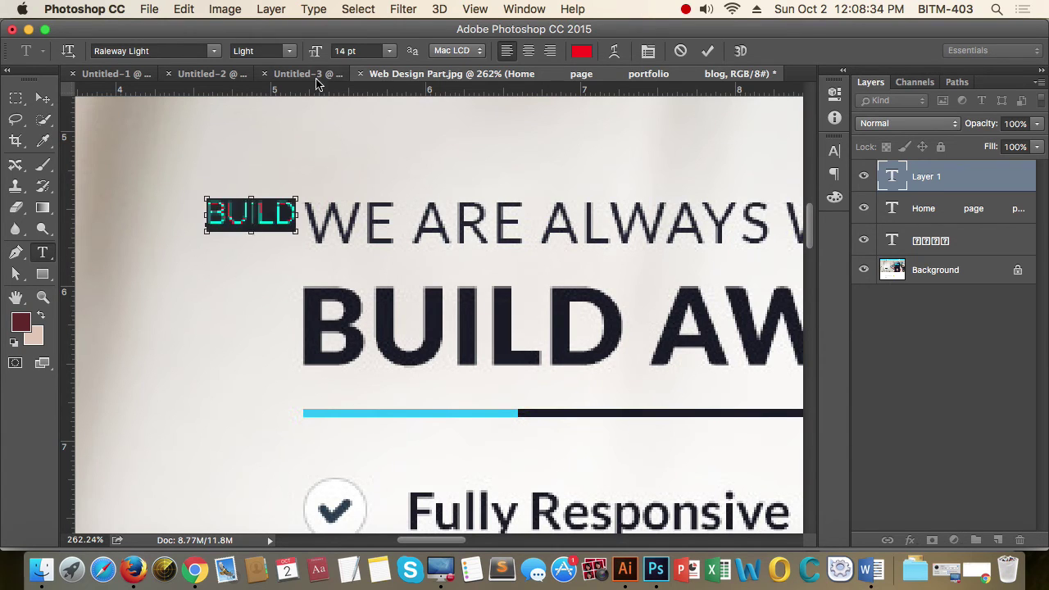
pyautogui.click(294, 51)
pyautogui.click(298, 239)
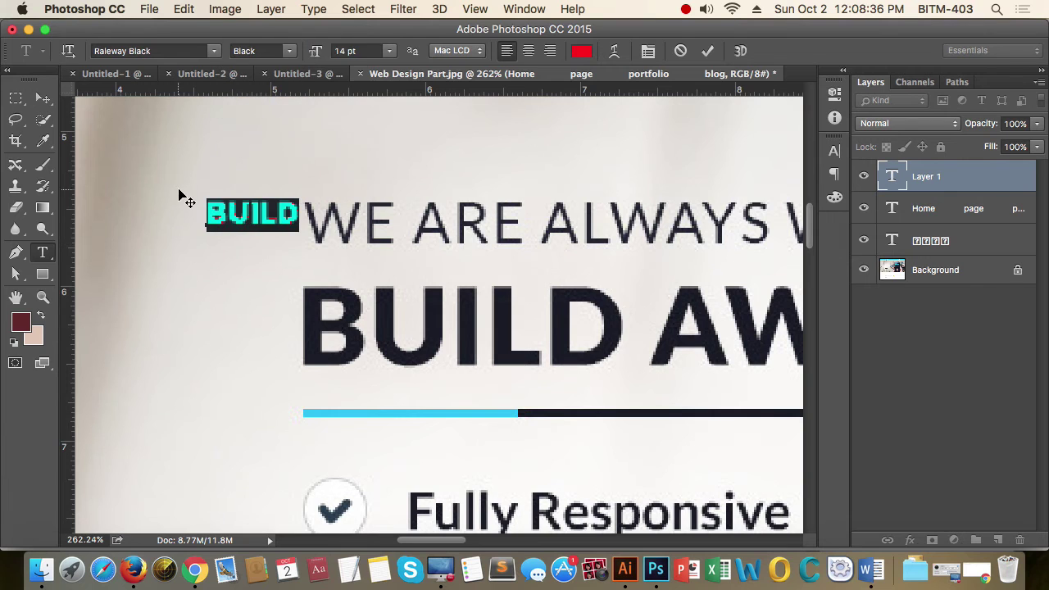
# Move the red BUILD text onto the original headline word and scale it proportionally to about 348% to cover that word
pyautogui.click(42, 98)
pyautogui.moveTo(250, 213); pyautogui.dragTo(337, 352)
pyautogui.press('super+t')
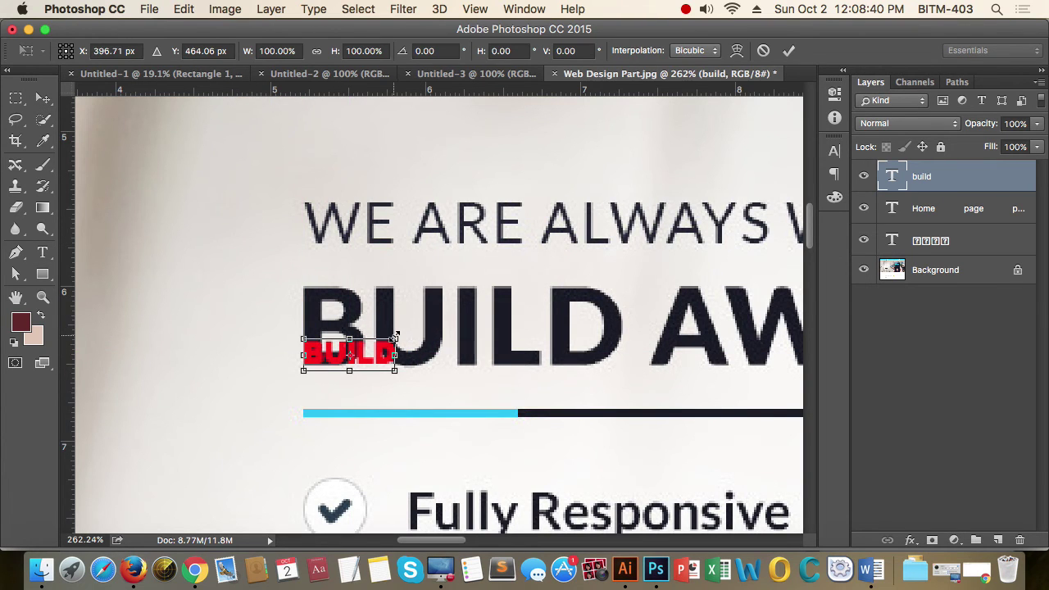
pyautogui.moveTo(396, 337); pyautogui.dragTo(578, 285)
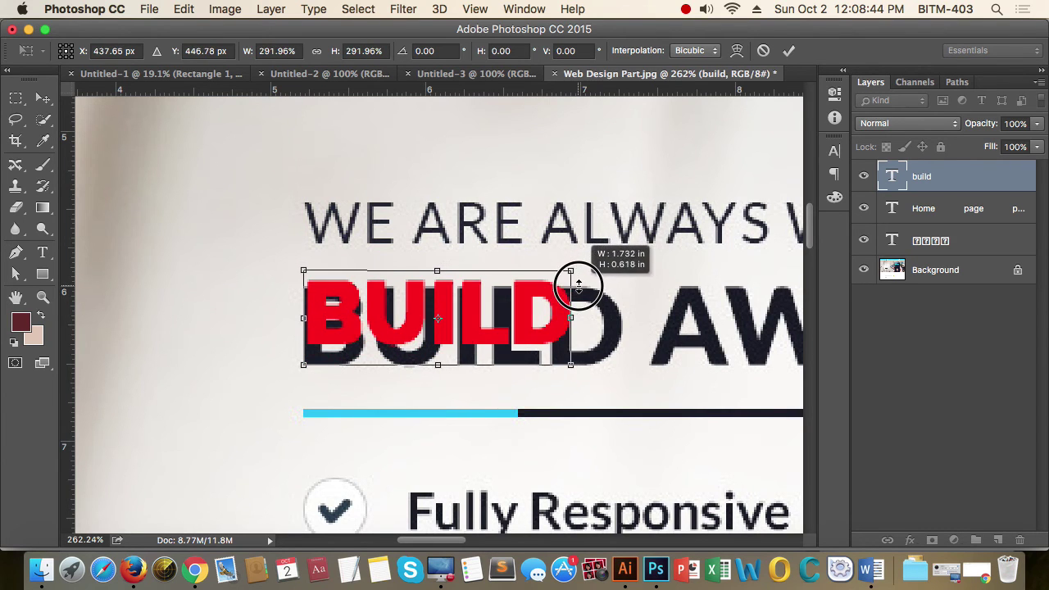
pyautogui.moveTo(573, 368); pyautogui.dragTo(623, 384)
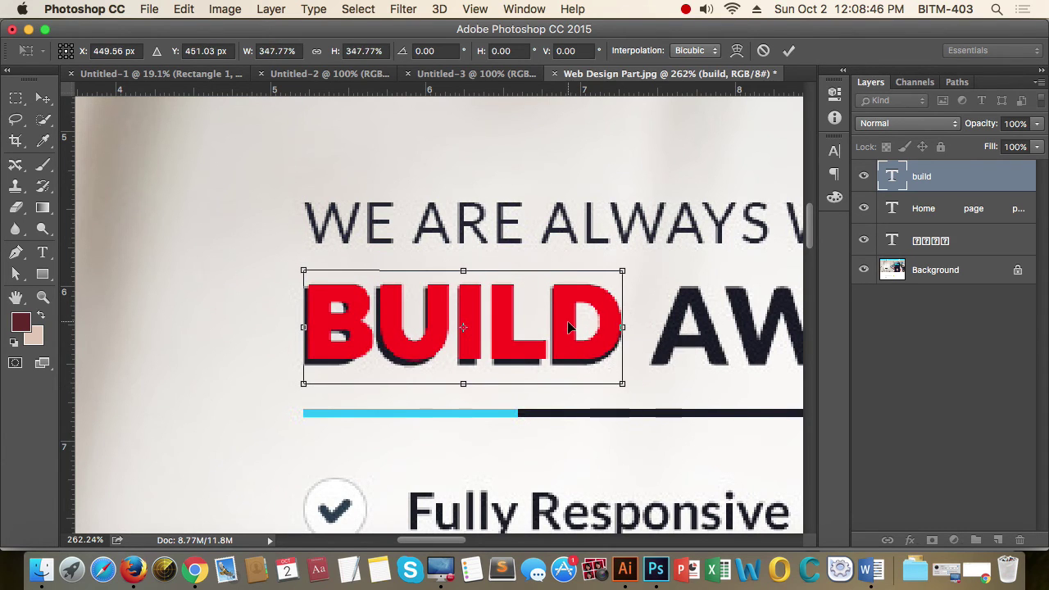
pyautogui.moveTo(569, 326)
pyautogui.mouseDown()
pyautogui.moveTo(555, 321)
pyautogui.moveTo(566, 331)
pyautogui.mouseUp()
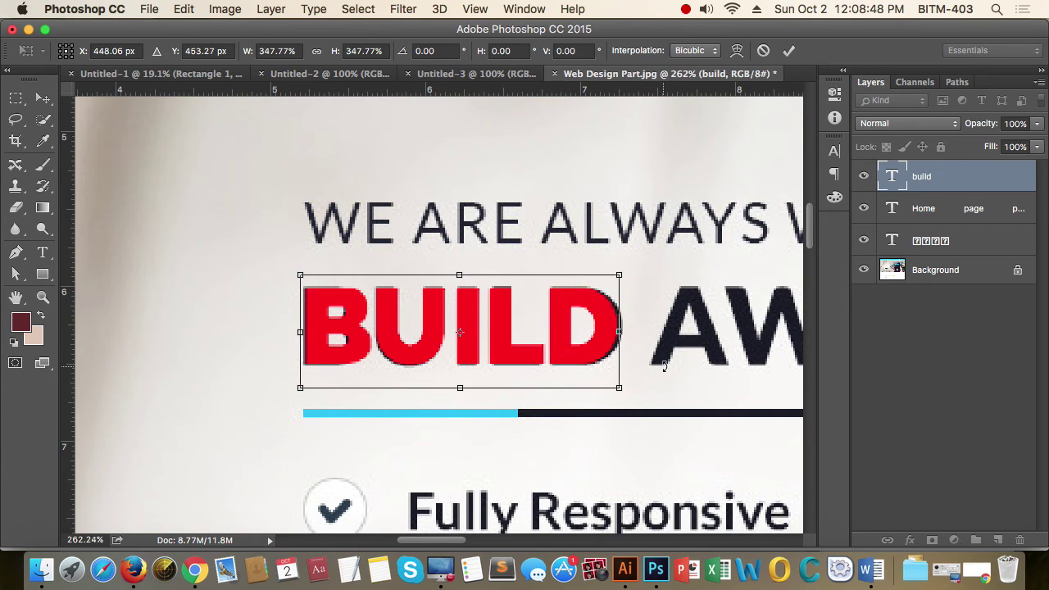
pyautogui.moveTo(664, 366); pyautogui.dragTo(663, 367)
pyautogui.press('Return')
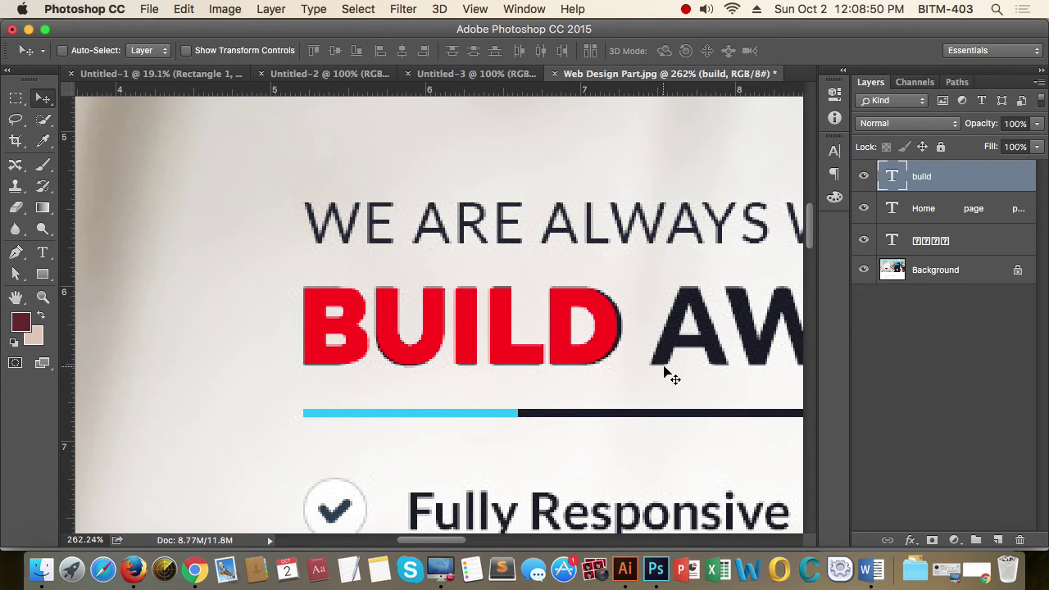
# Set the font size of the red BUILD text to 48 pt
pyautogui.press('t')
pyautogui.doubleClick(536, 344)
pyautogui.press('super+t')
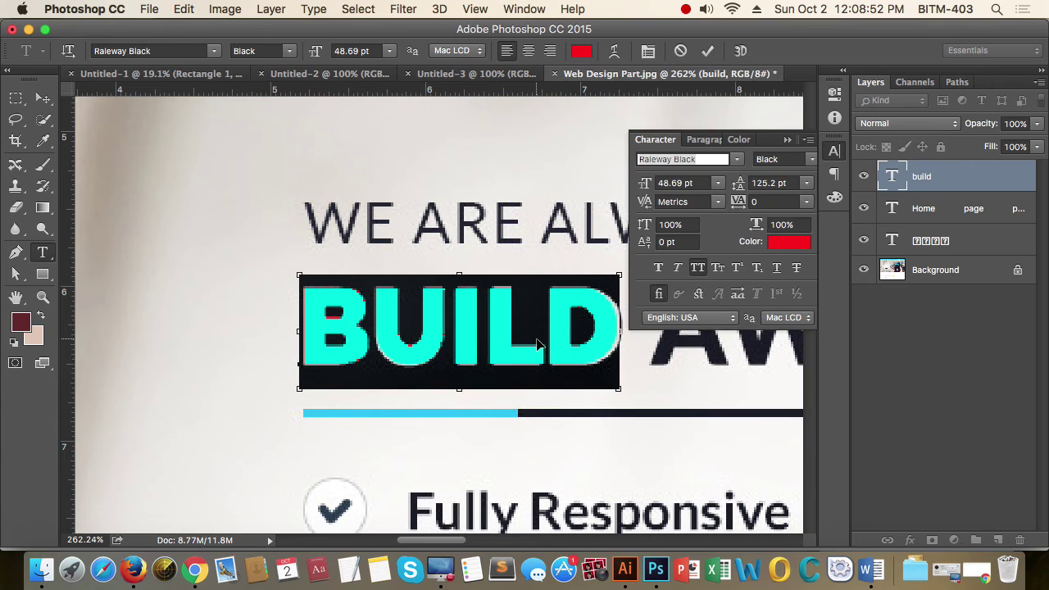
pyautogui.click(688, 183)
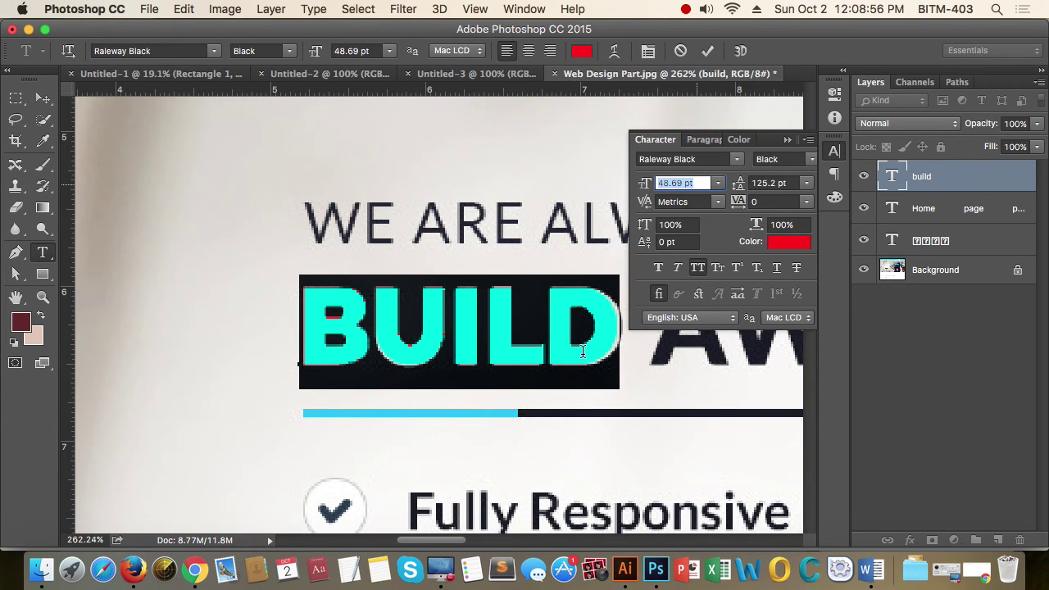
pyautogui.write('48')
pyautogui.press('Return')
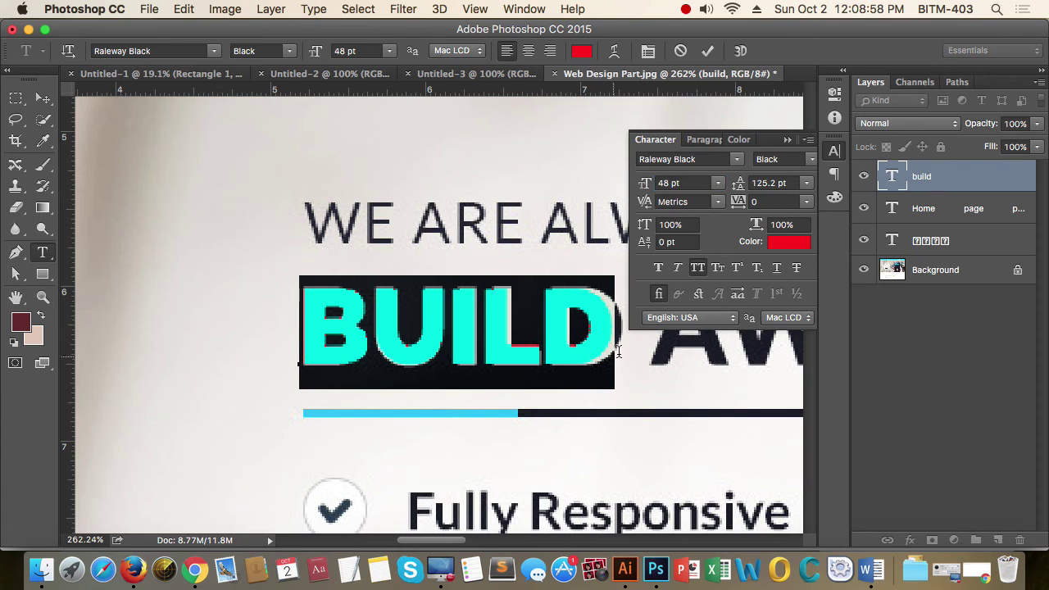
# Set the leading of the BUILD text to 150 pt, put the character settings away and commit the edit
pyautogui.click(788, 183)
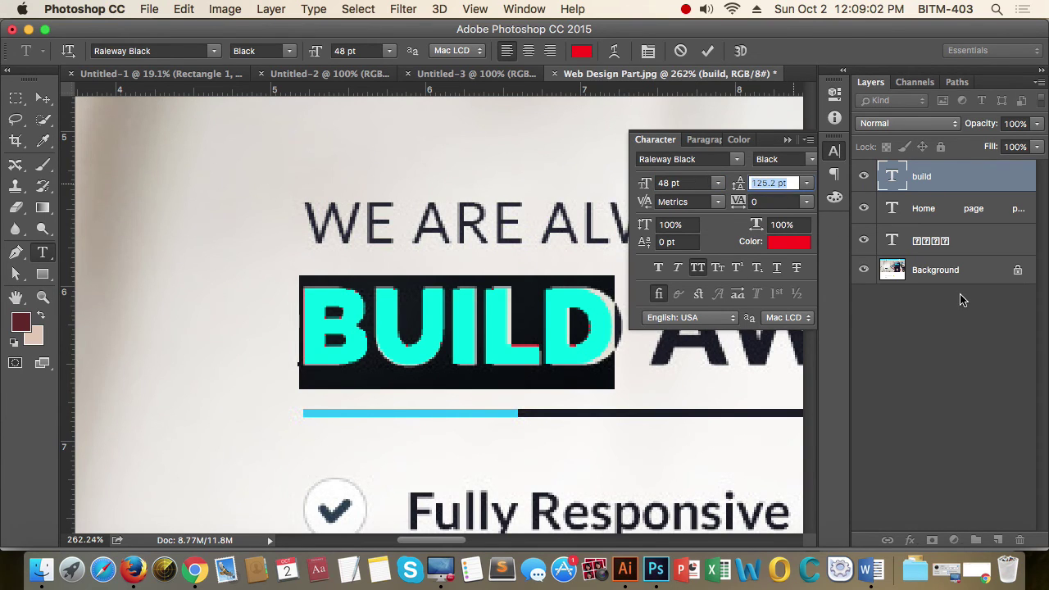
pyautogui.write('150')
pyautogui.press('Return')
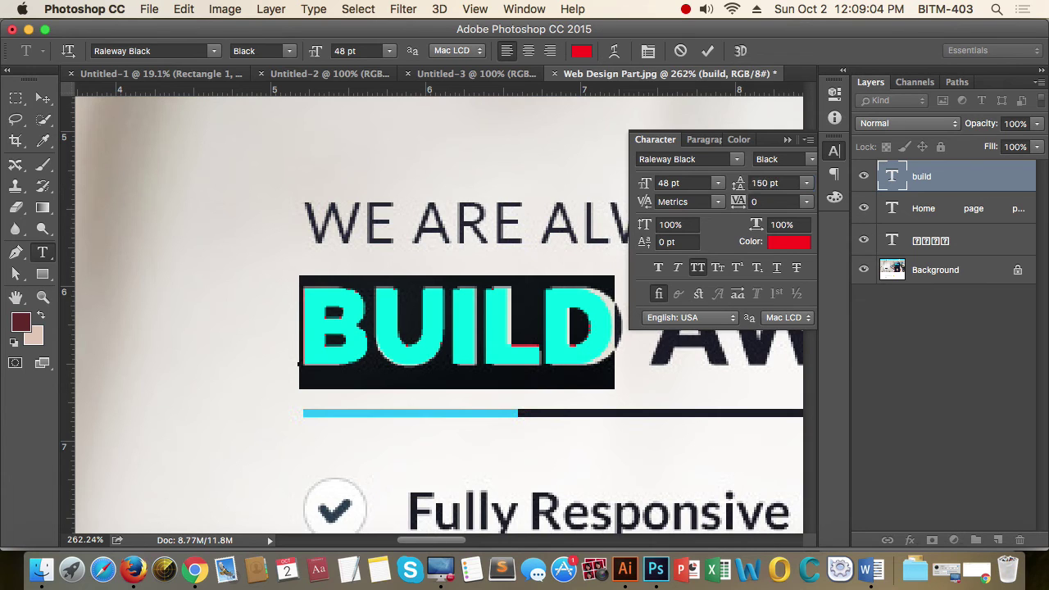
pyautogui.click(832, 153)
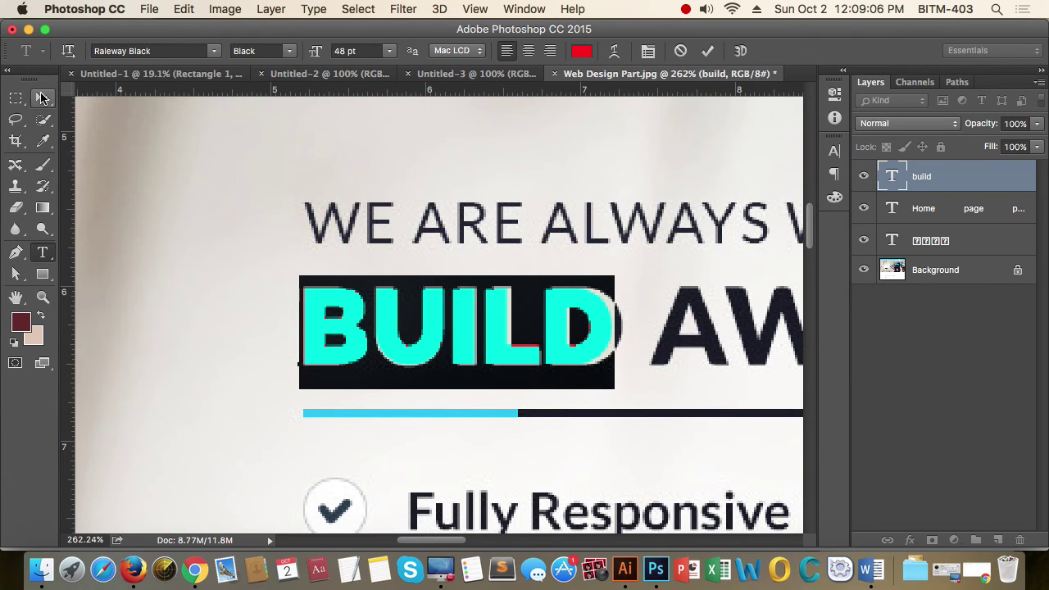
pyautogui.click(43, 97)
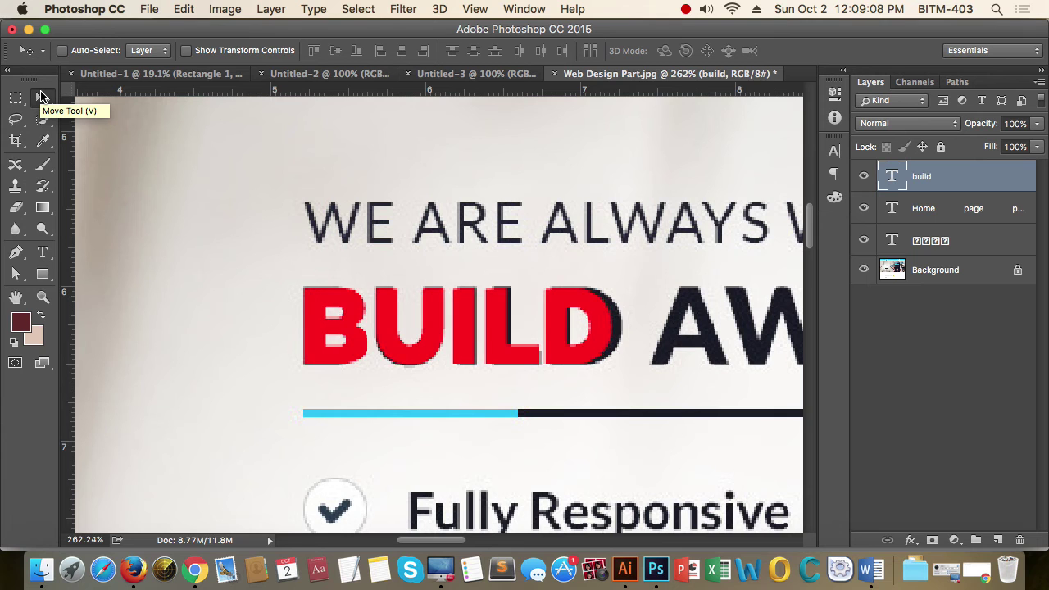
# Compare the red BUILD text with the original headline lettering at several magnifications
pyautogui.scroll(-3, 648, 377)
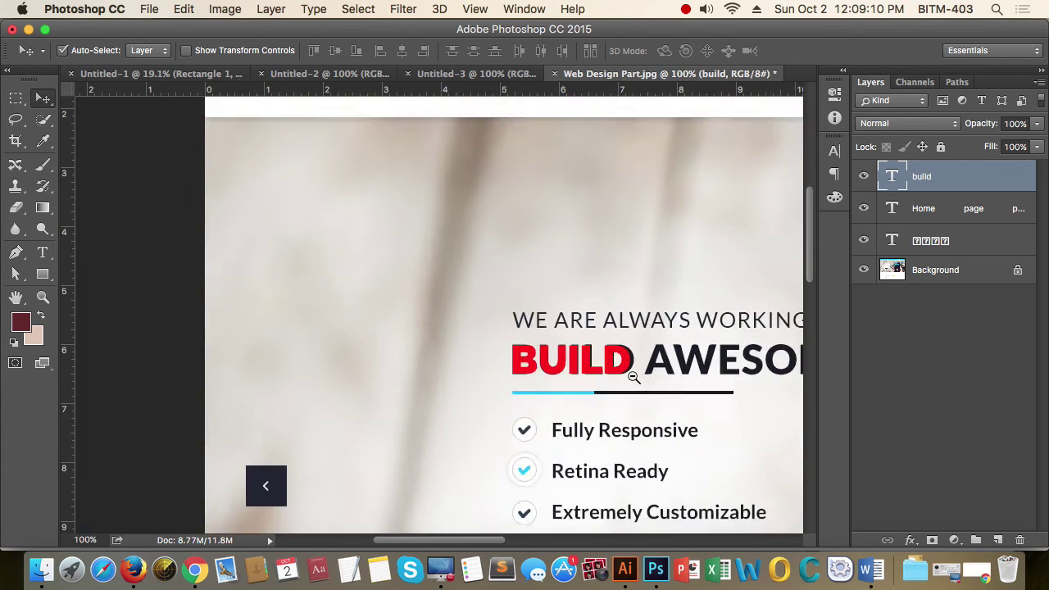
pyautogui.scroll(3, 418, 336)
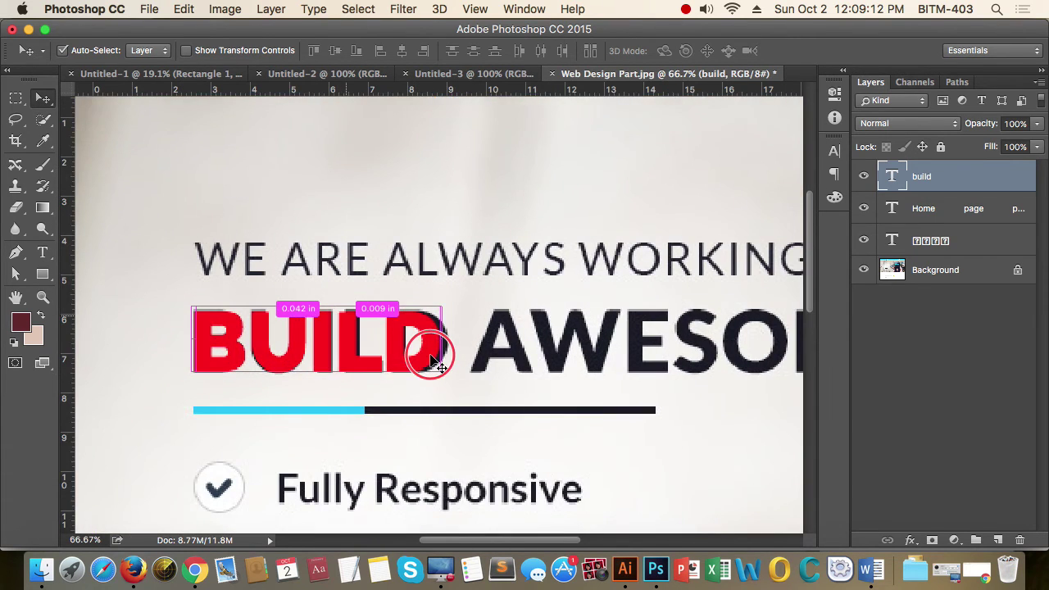
pyautogui.hscroll(2, 440, 348)
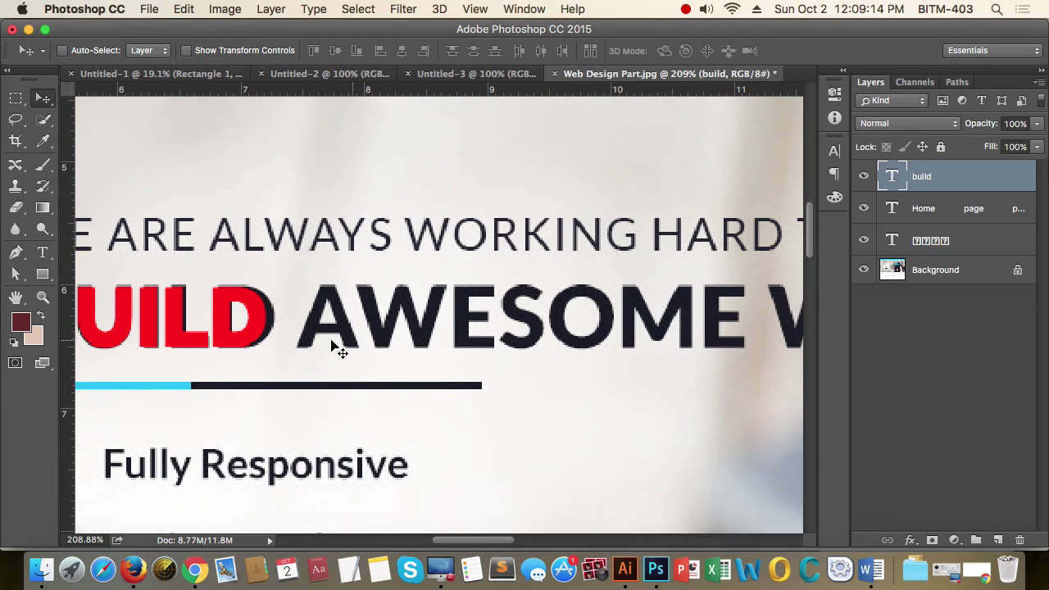
pyautogui.hscroll(-3, 436, 344)
pyautogui.hscroll(-1, 434, 344)
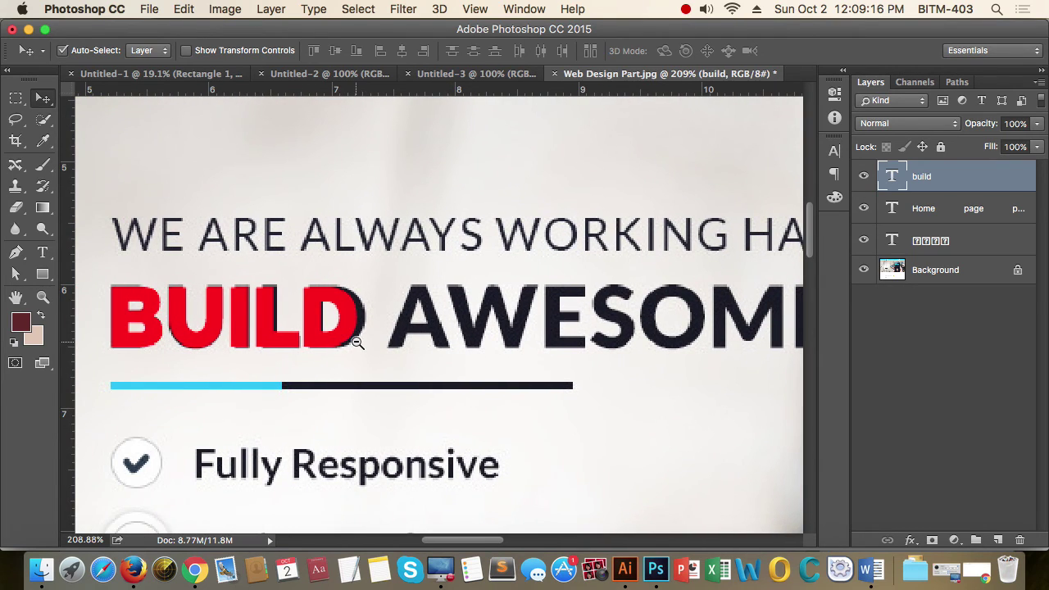
# Draw a black rectangle about 119 × 50 px beside the VIEW DETAIL button near the bottom of the page
pyautogui.moveTo(358, 343); pyautogui.dragTo(298, 328)
pyautogui.moveTo(312, 401); pyautogui.dragTo(493, 253)
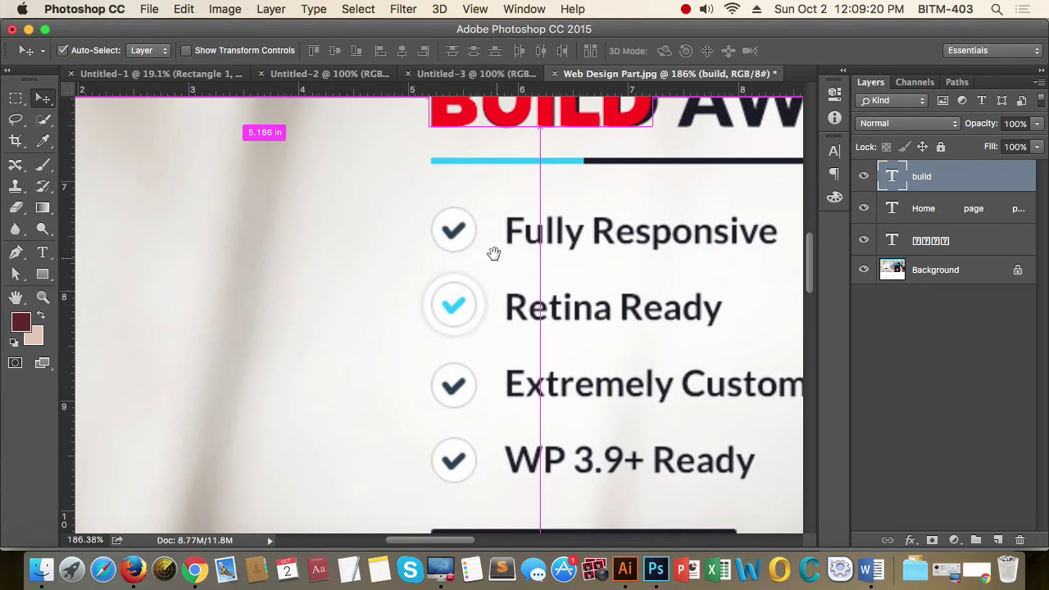
pyautogui.scroll(-8, 503, 293)
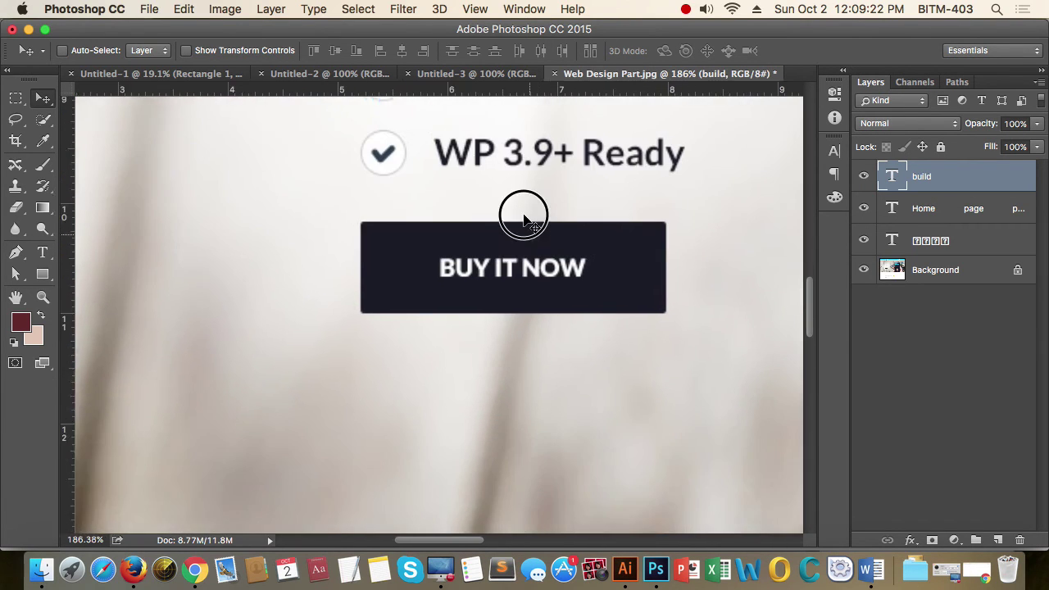
pyautogui.moveTo(523, 219); pyautogui.dragTo(359, 346)
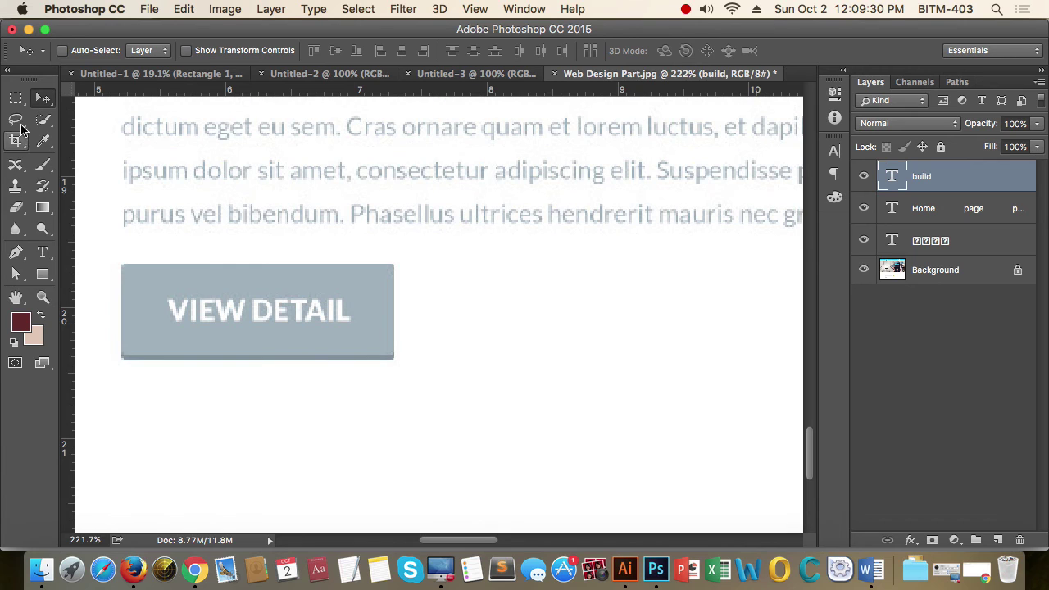
pyautogui.click(43, 275)
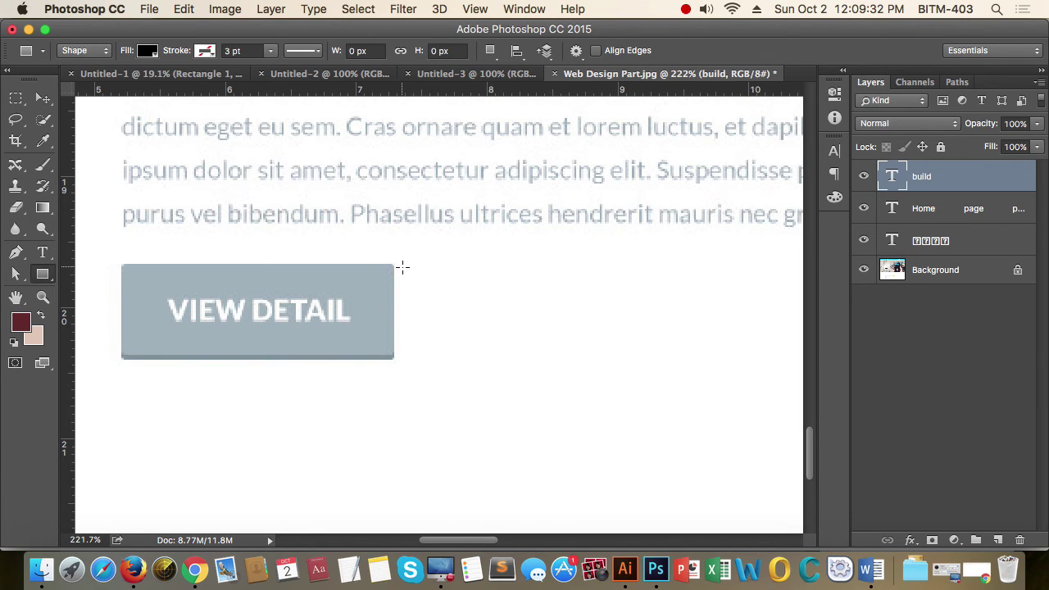
pyautogui.moveTo(400, 265); pyautogui.dragTo(617, 354)
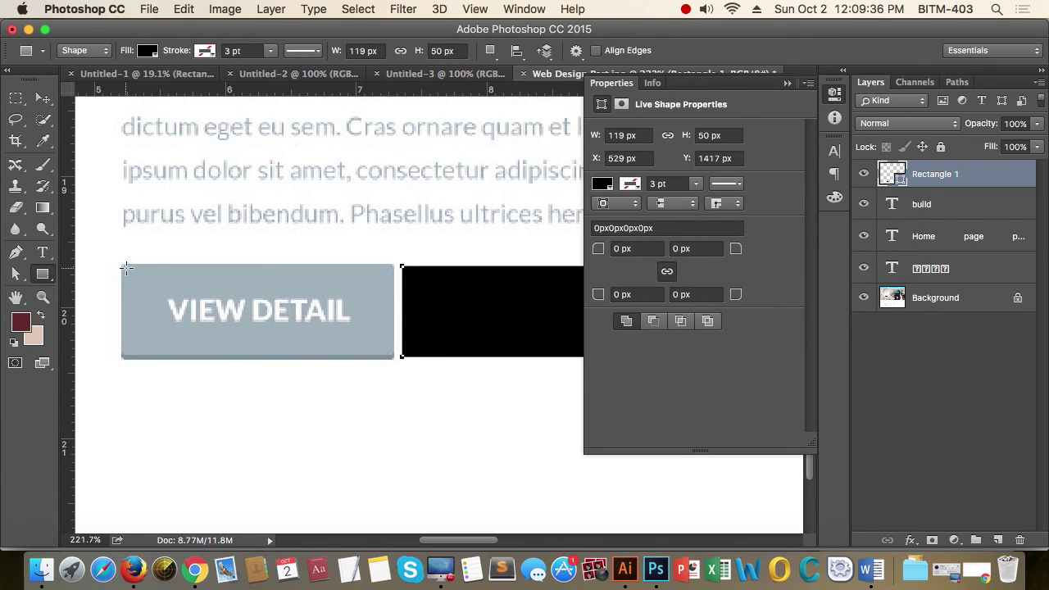
# Round all four corners of the new rectangle with a 2 px radius
pyautogui.click(634, 251)
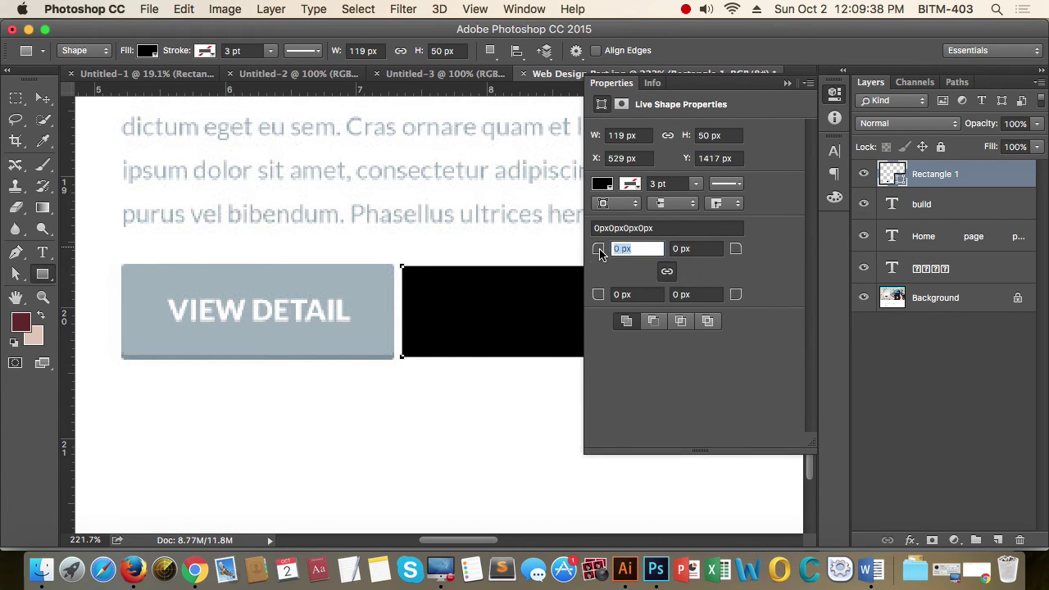
pyautogui.write('2')
pyautogui.press('Return')
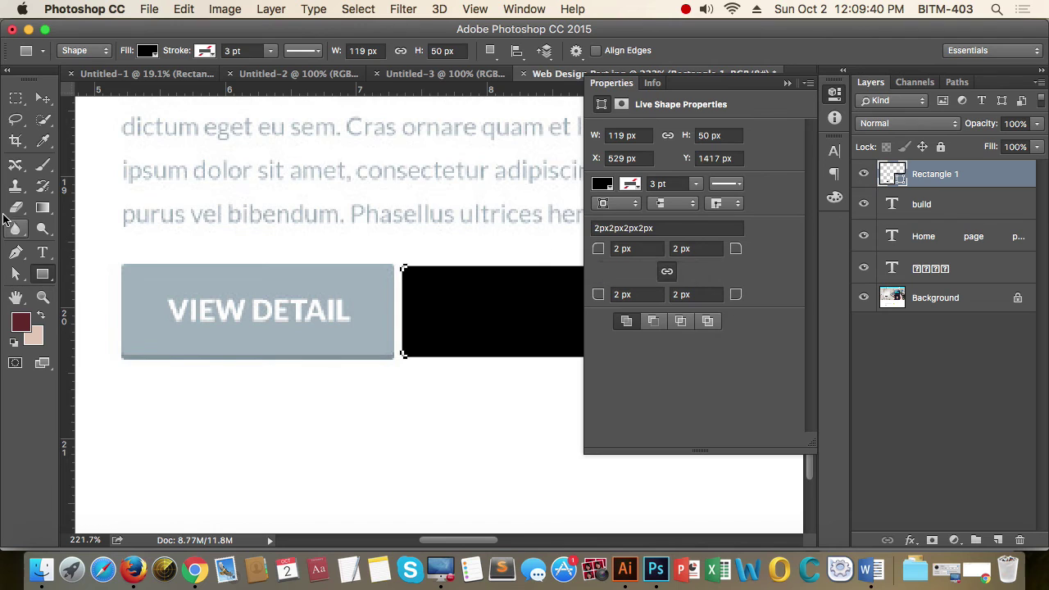
# Fill the rectangle with the grey-blue a1b2bc sampled from the VIEW DETAIL button
pyautogui.click(43, 99)
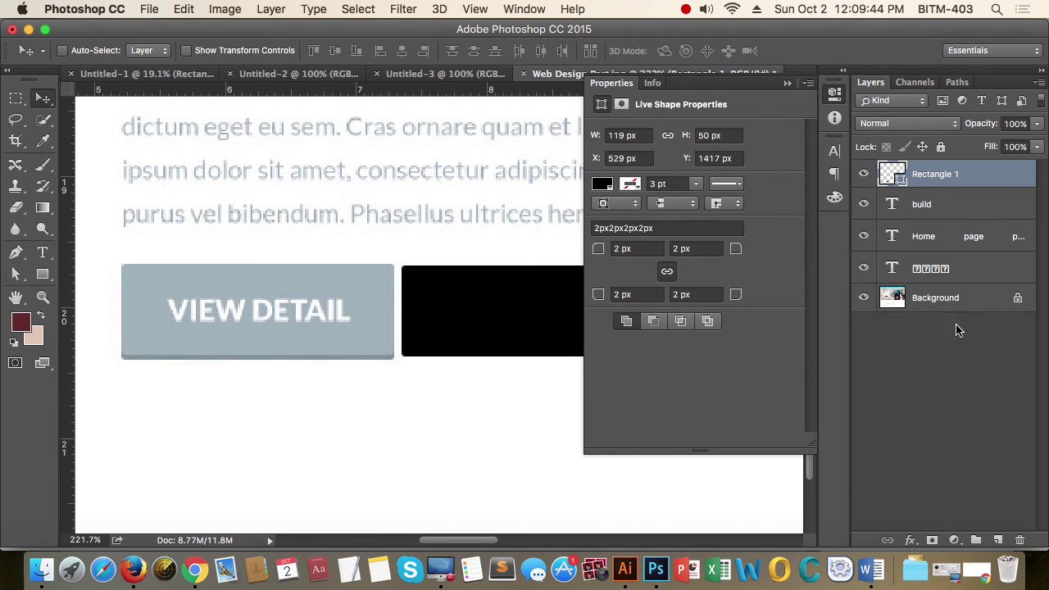
pyautogui.doubleClick(901, 182)
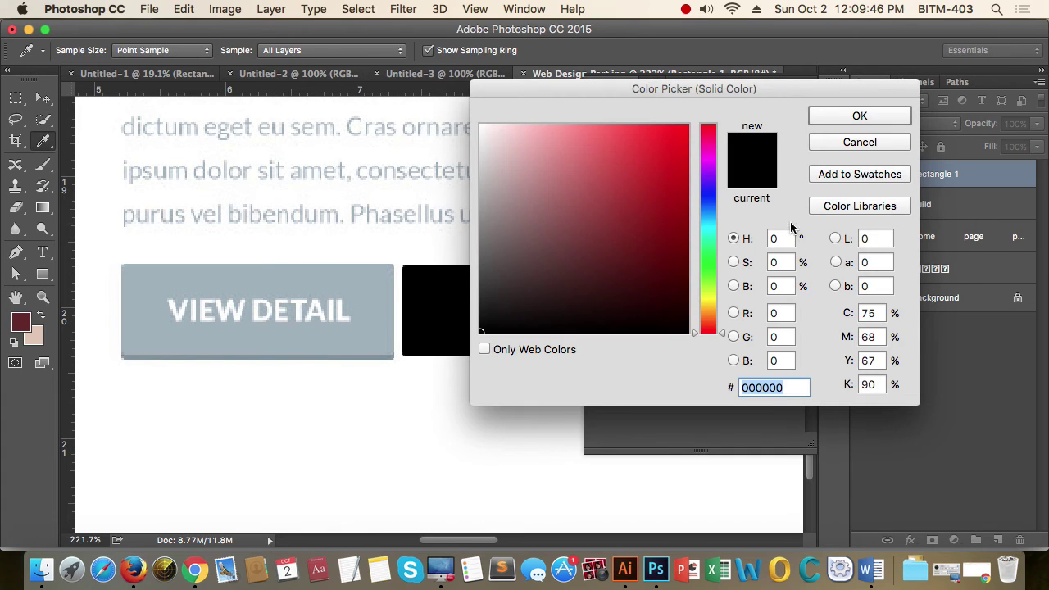
pyautogui.click(365, 278)
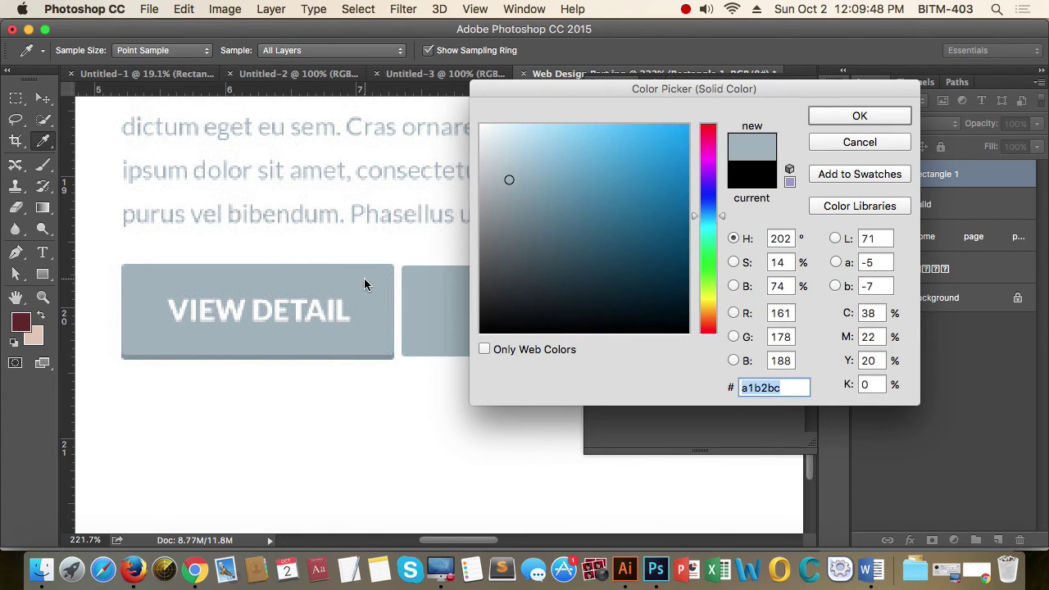
pyautogui.click(859, 116)
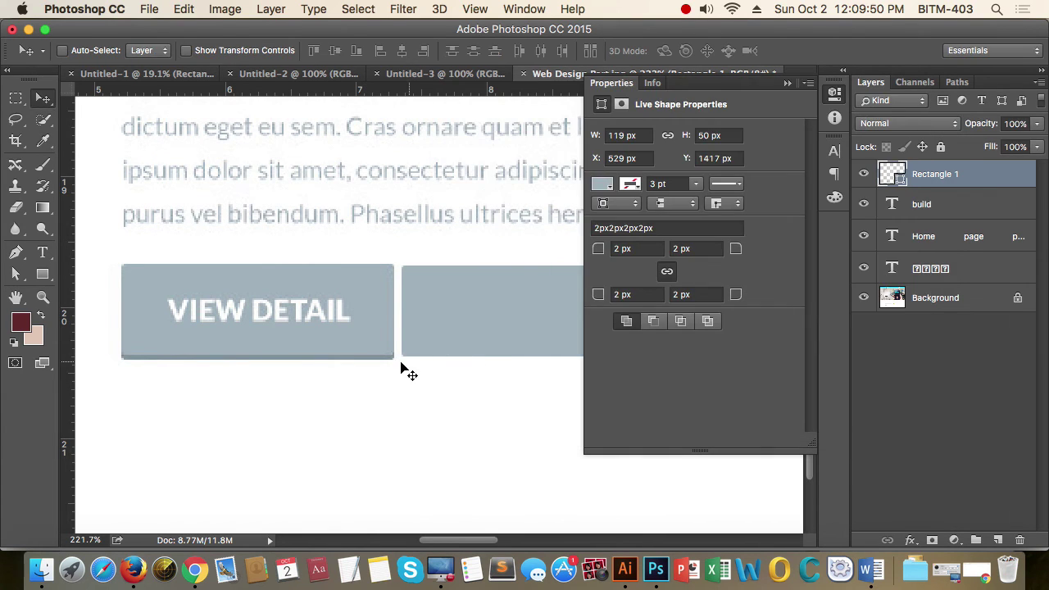
# Extend the rectangle's lower edge to a height of 52 px, level with the bottom of the VIEW DETAIL button
pyautogui.moveTo(410, 355); pyautogui.dragTo(440, 384)
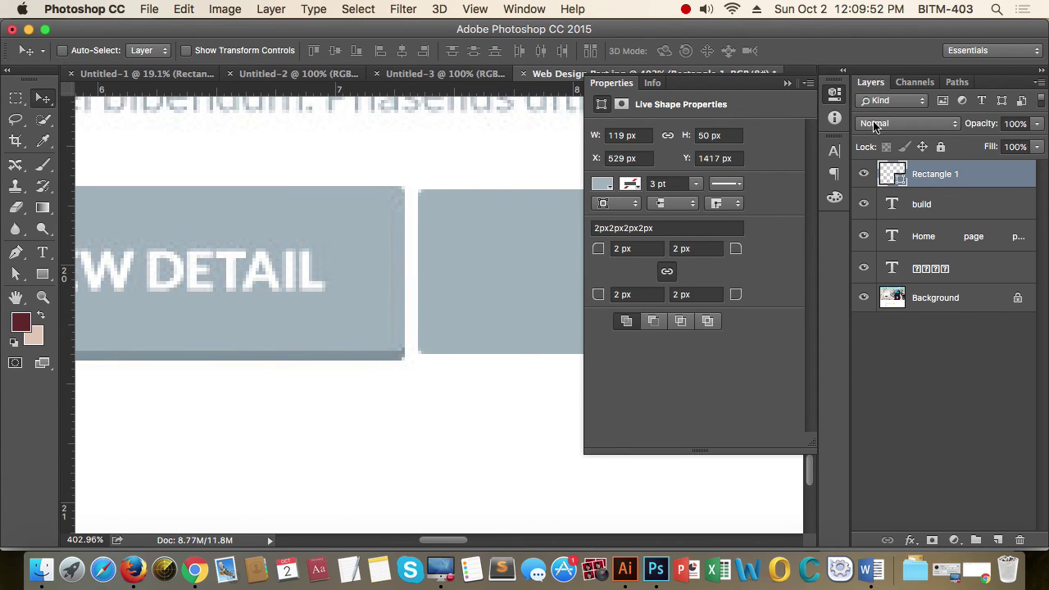
pyautogui.click(834, 93)
pyautogui.press('a')
pyautogui.moveTo(583, 368); pyautogui.dragTo(540, 364)
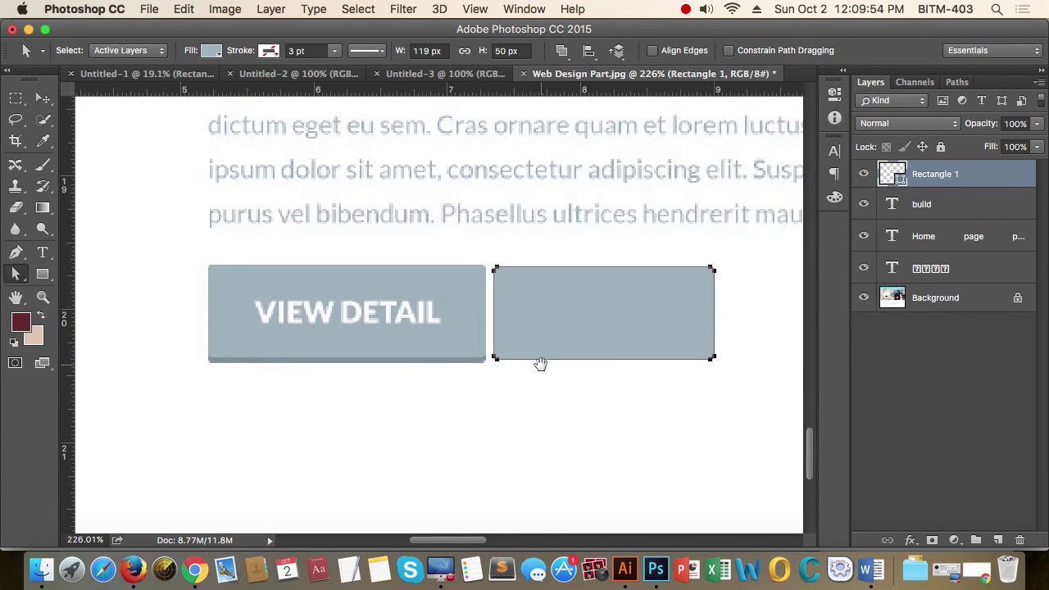
pyautogui.moveTo(747, 401); pyautogui.dragTo(475, 343)
pyautogui.moveTo(475, 360); pyautogui.dragTo(562, 409)
pyautogui.moveTo(556, 362); pyautogui.dragTo(557, 370)
pyautogui.moveTo(710, 380); pyautogui.dragTo(625, 358)
pyautogui.hscroll(5, 626, 358)
pyautogui.moveTo(482, 342); pyautogui.dragTo(533, 378)
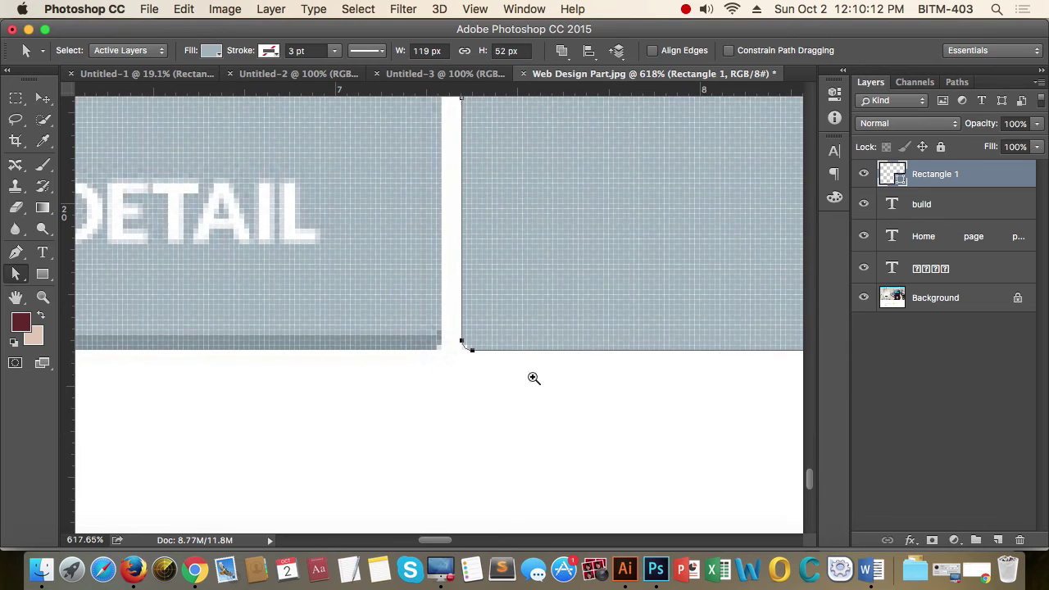
pyautogui.press('v')
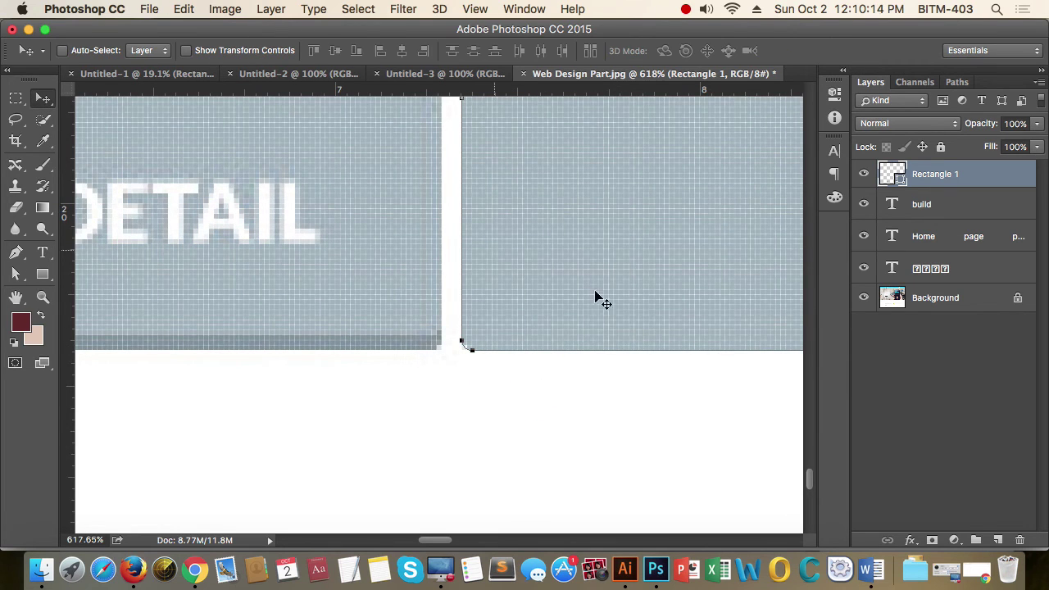
# Add an Inner Shadow effect to the rectangle and move its settings clear of the original button for comparison
pyautogui.click(909, 540)
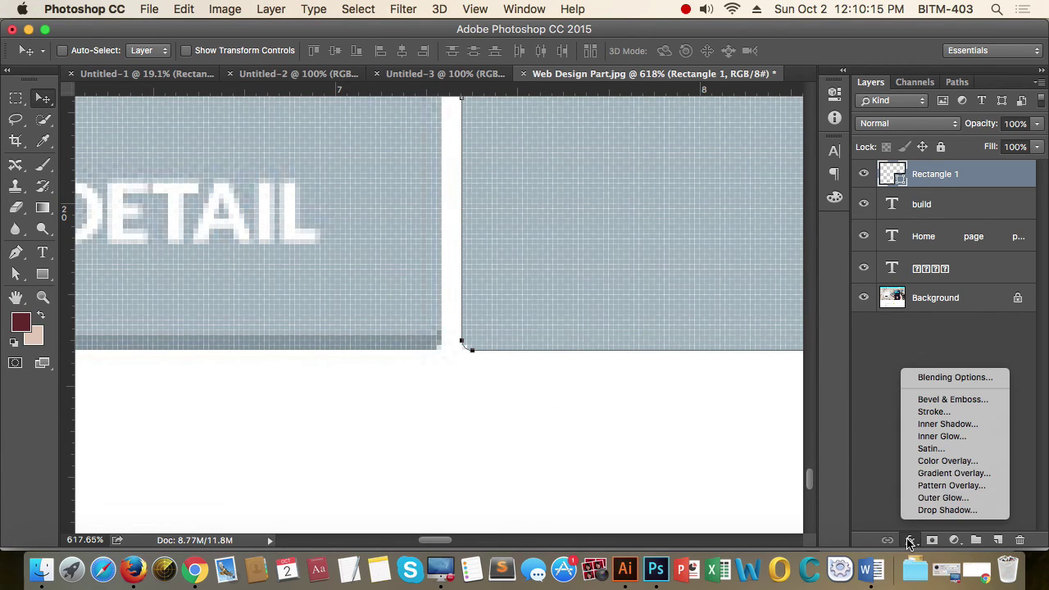
pyautogui.click(986, 426)
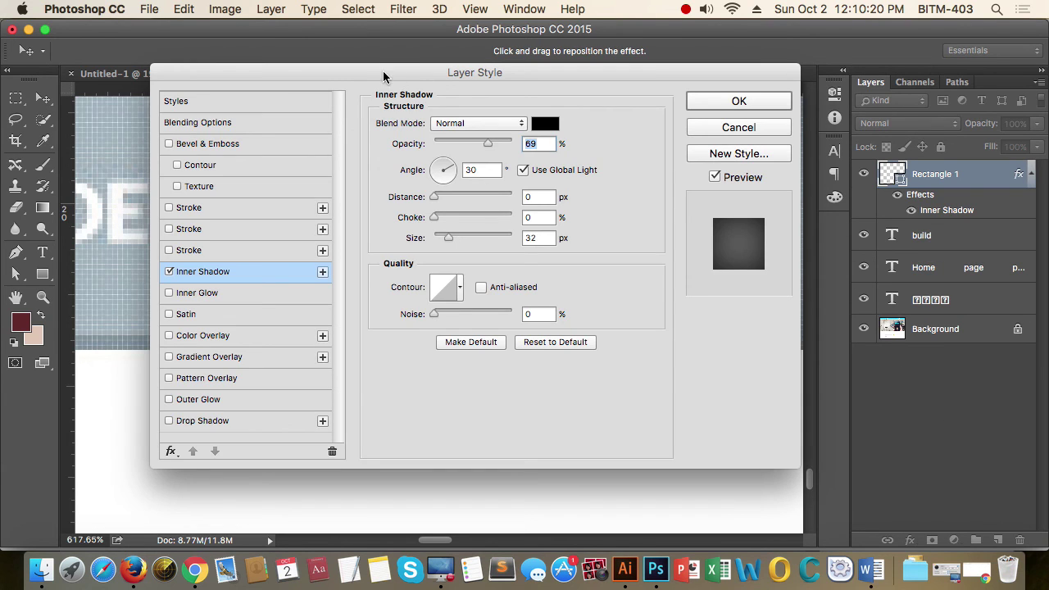
pyautogui.moveTo(382, 76); pyautogui.dragTo(811, 141)
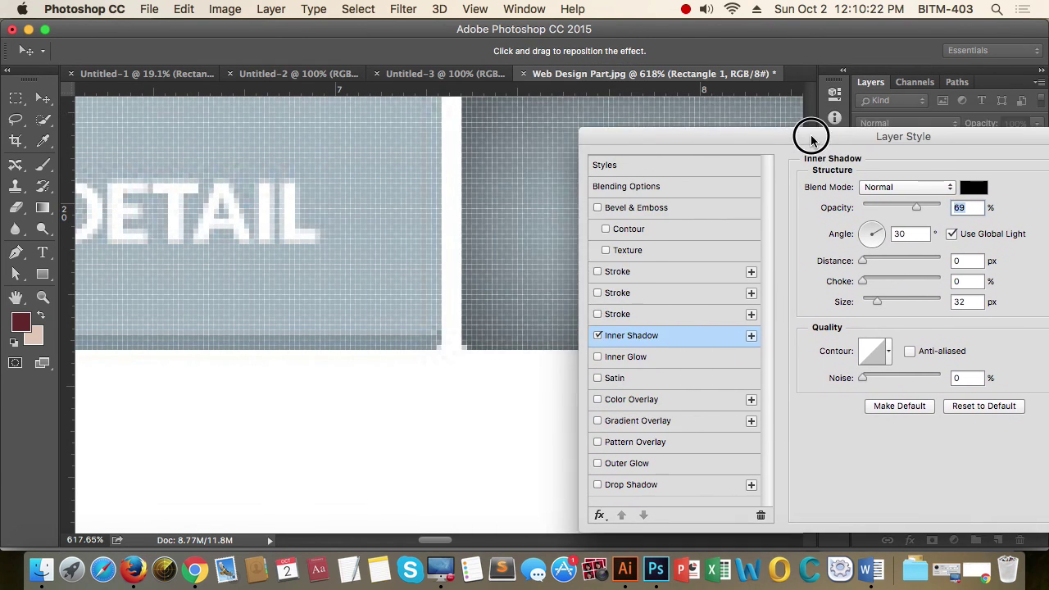
pyautogui.keyDown('alt'); pyautogui.click(463, 233); pyautogui.keyUp('alt')
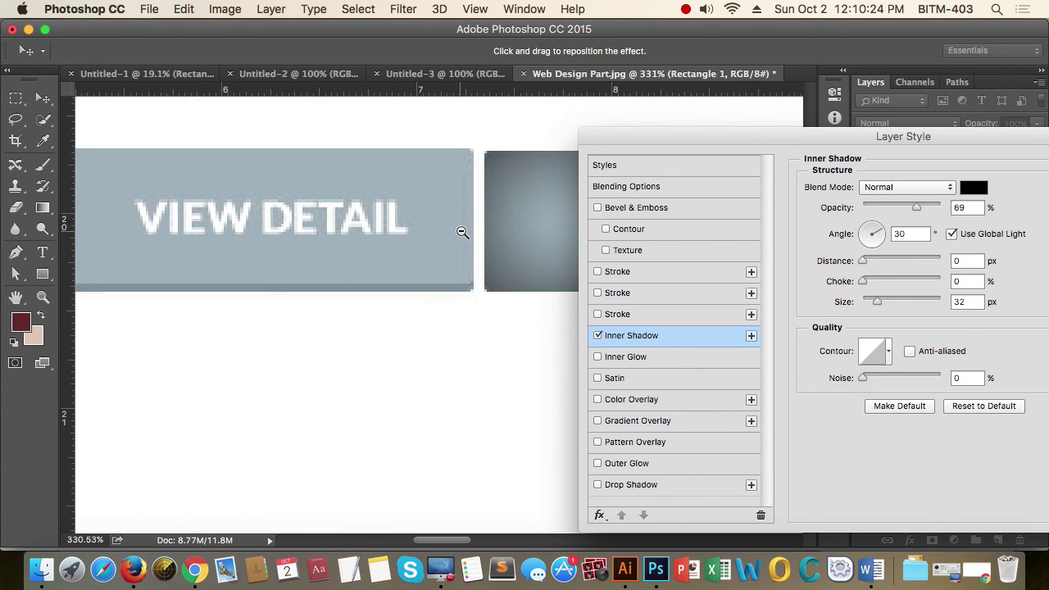
pyautogui.keyDown('alt'); pyautogui.click(463, 232); pyautogui.keyUp('alt')
pyautogui.moveTo(741, 141); pyautogui.dragTo(663, 109)
pyautogui.moveTo(782, 105); pyautogui.dragTo(891, 116)
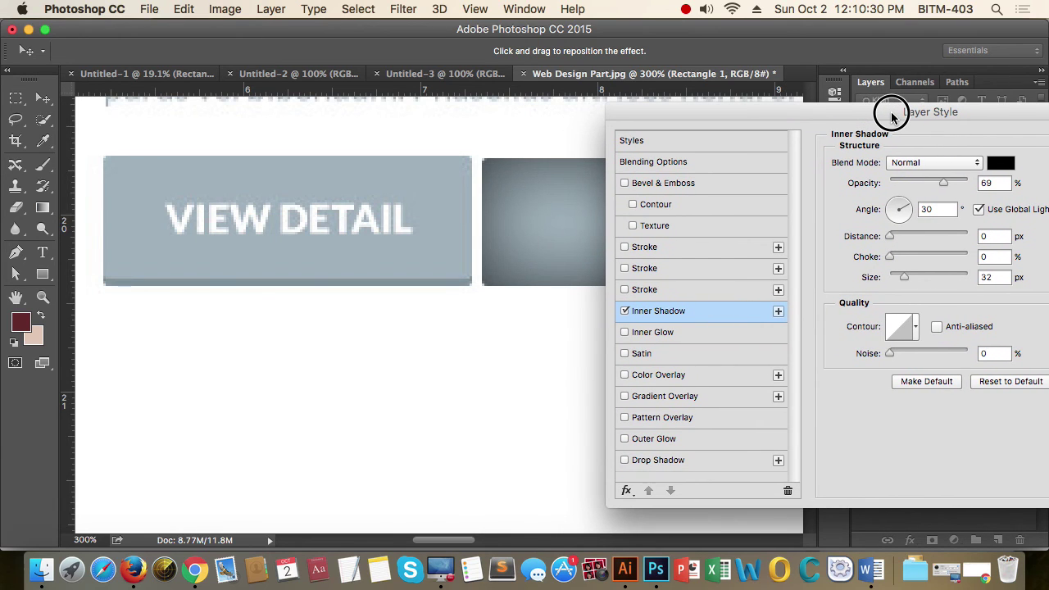
# Set the inner shadow's size to 0 px, angle to -90° and distance to 3 px
pyautogui.moveTo(905, 277); pyautogui.dragTo(889, 279)
pyautogui.click(889, 256)
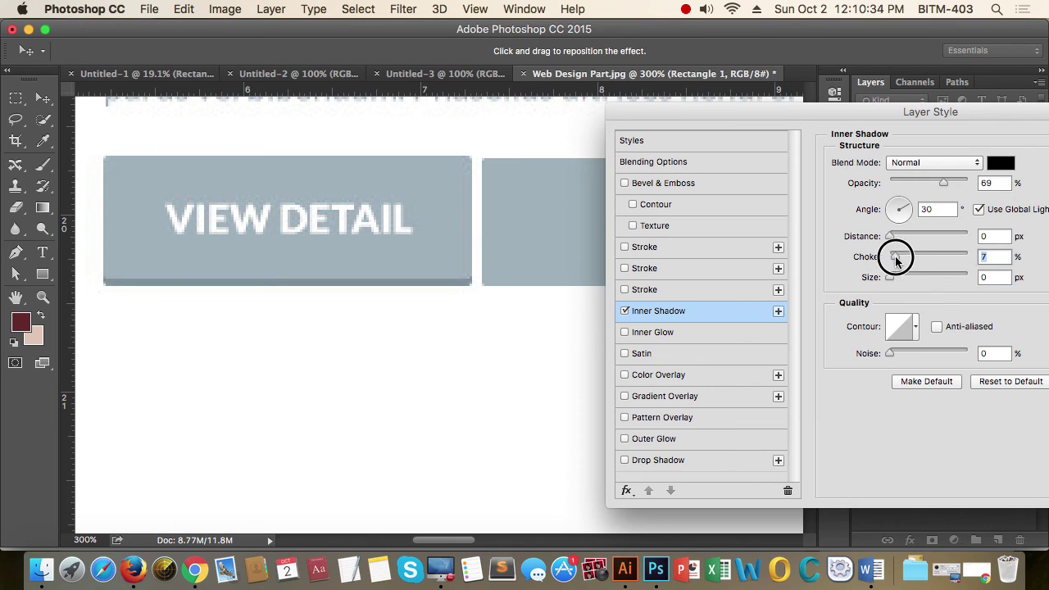
pyautogui.moveTo(889, 239)
pyautogui.mouseDown()
pyautogui.moveTo(899, 206)
pyautogui.moveTo(899, 229)
pyautogui.mouseUp()
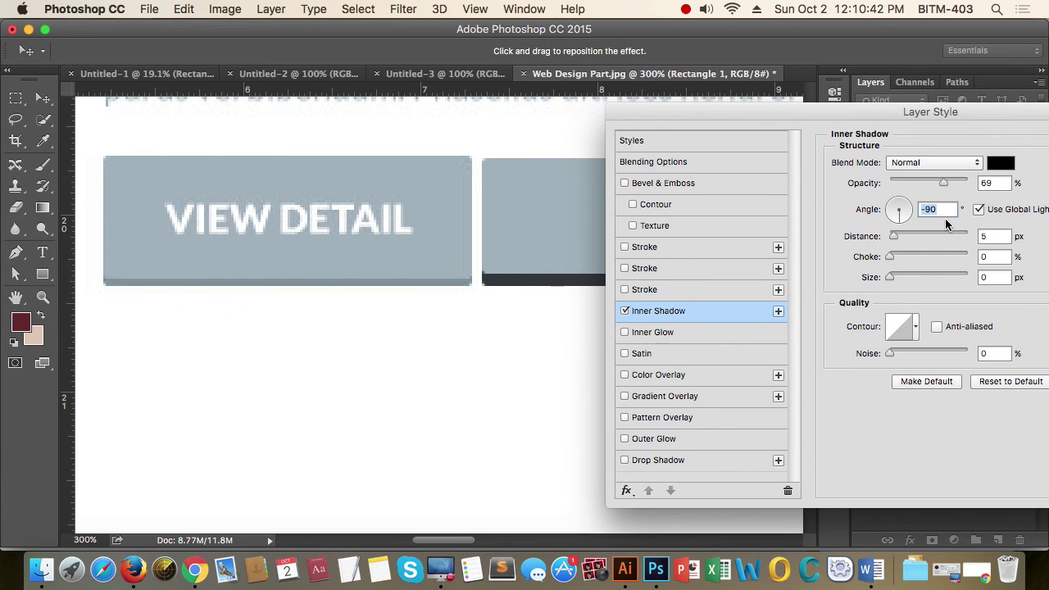
pyautogui.press('Tab')
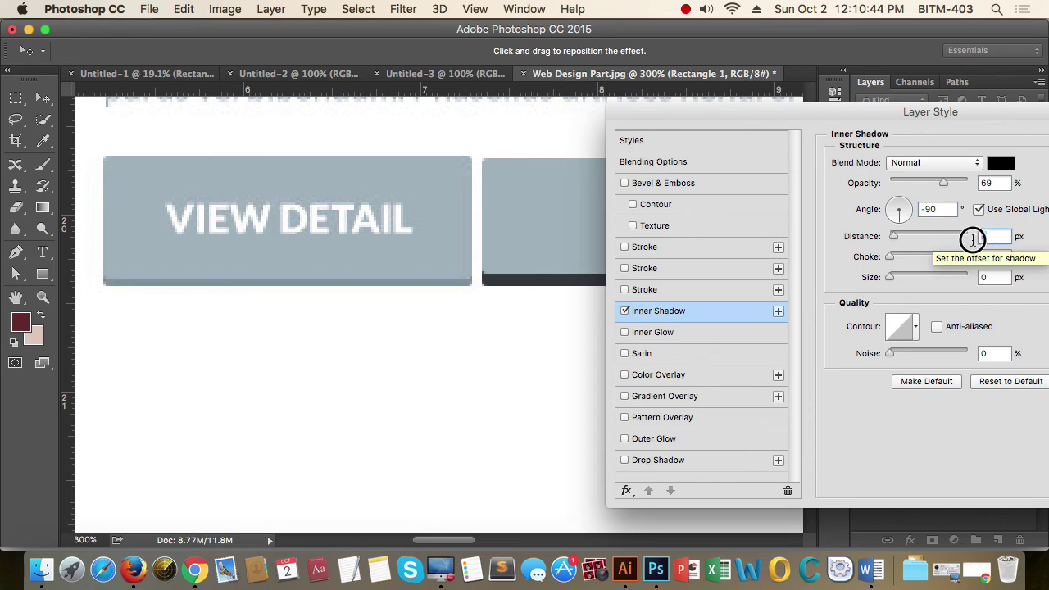
pyautogui.press('Down')
pyautogui.press('Down')
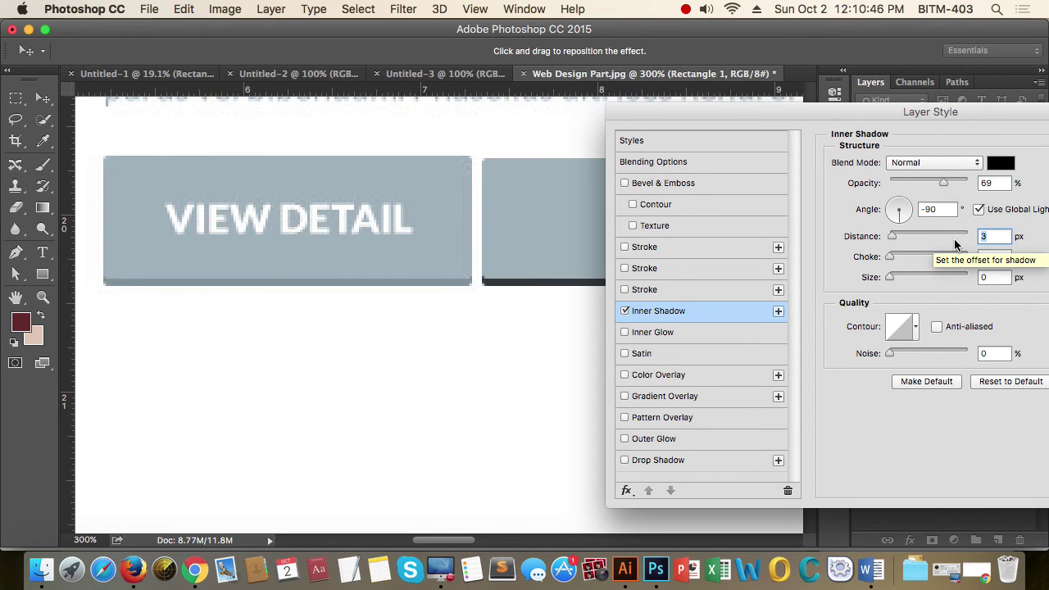
# Set the inner shadow's opacity to 22% and apply the layer style
pyautogui.moveTo(943, 183); pyautogui.dragTo(908, 195)
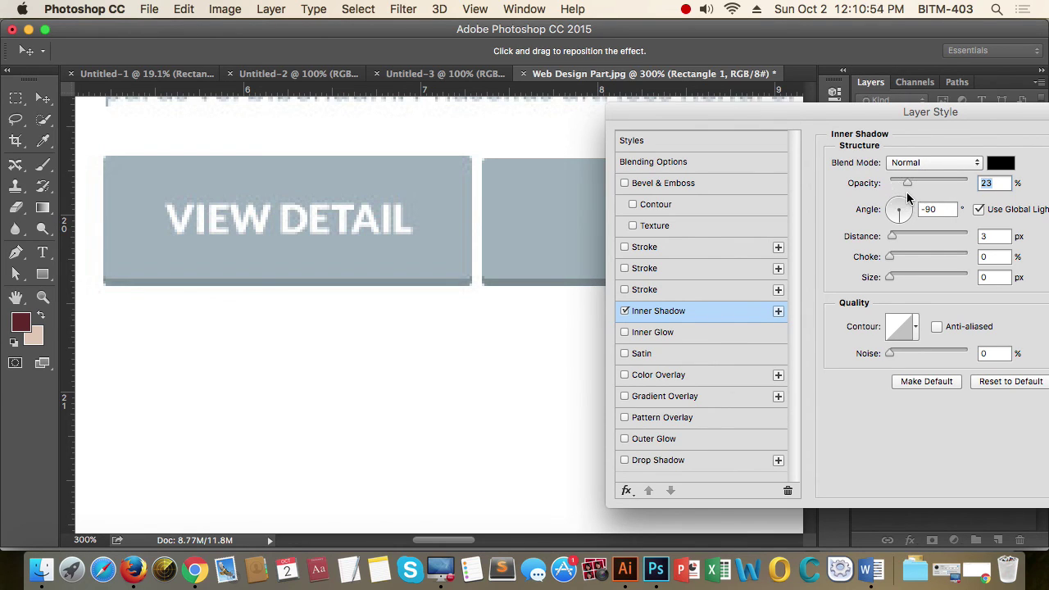
pyautogui.write('22')
pyautogui.press('Return')
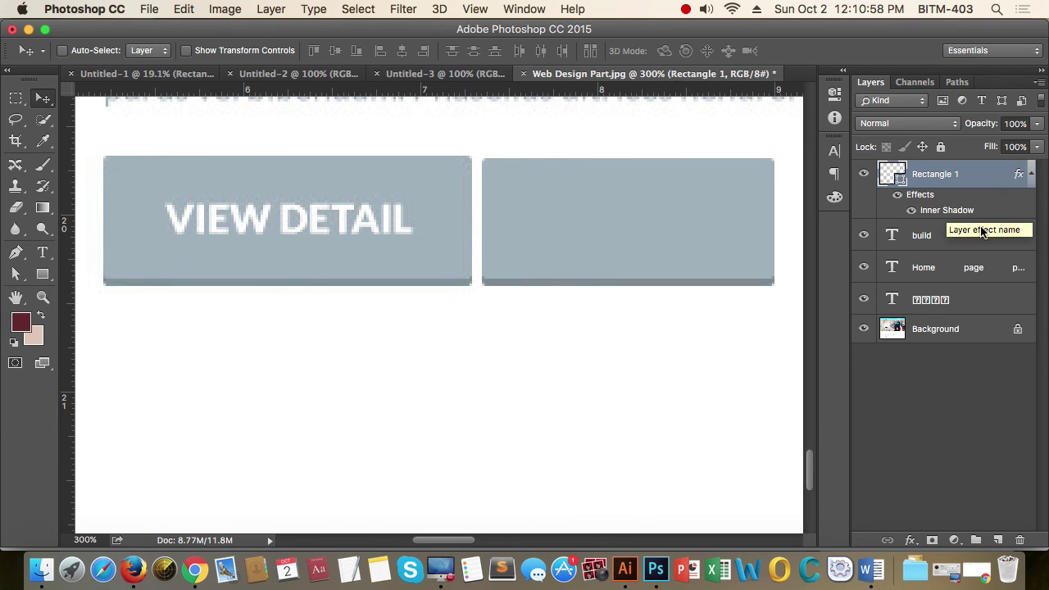
# Reopen the rectangle's inner shadow settings and compare its lower edge with that of the VIEW DETAIL button
pyautogui.doubleClick(947, 211)
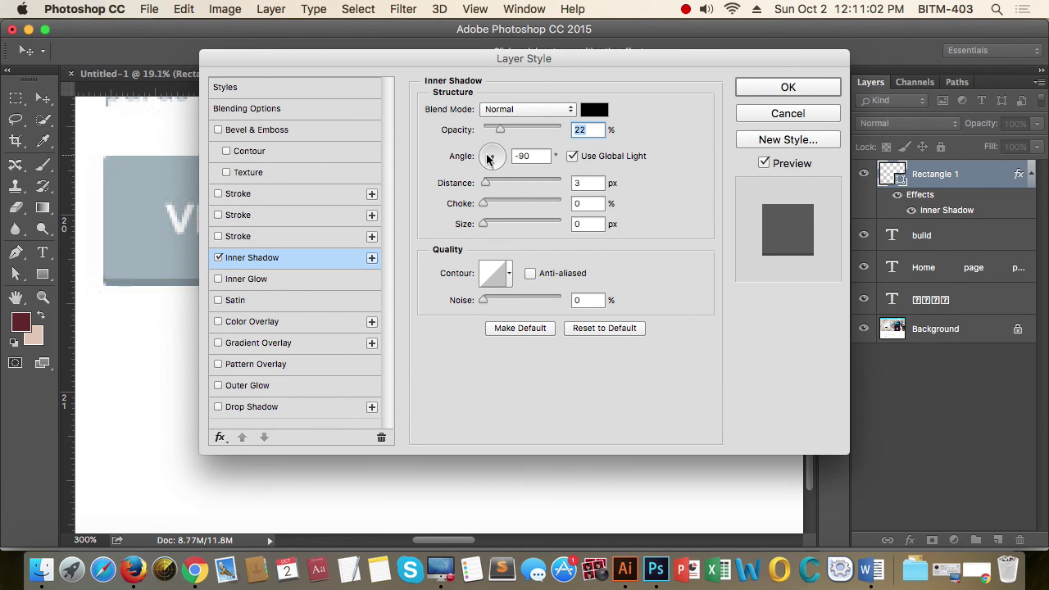
pyautogui.moveTo(470, 63); pyautogui.dragTo(364, 138)
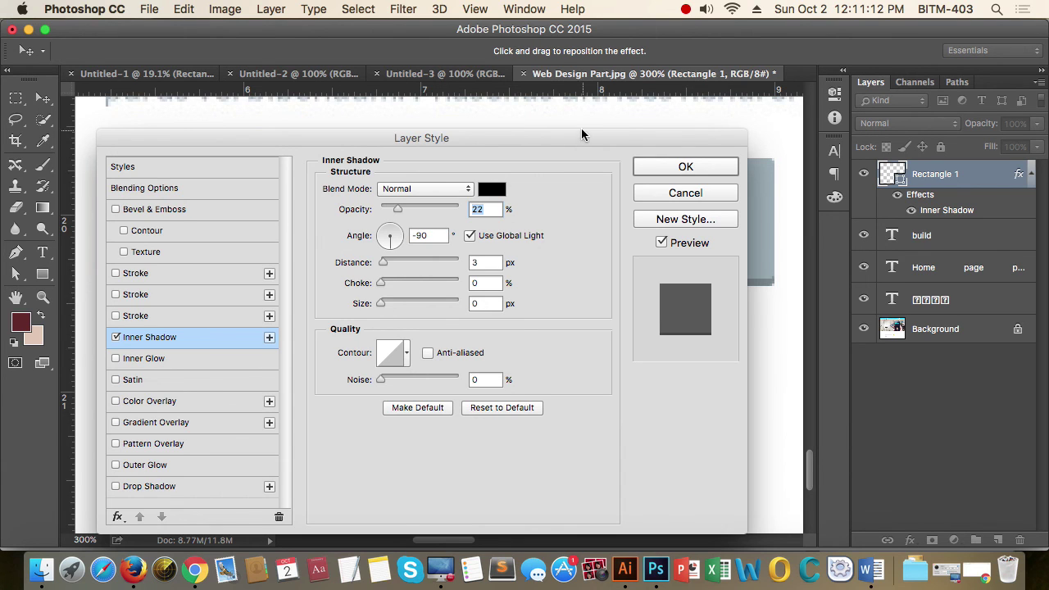
pyautogui.moveTo(581, 135); pyautogui.dragTo(562, 325)
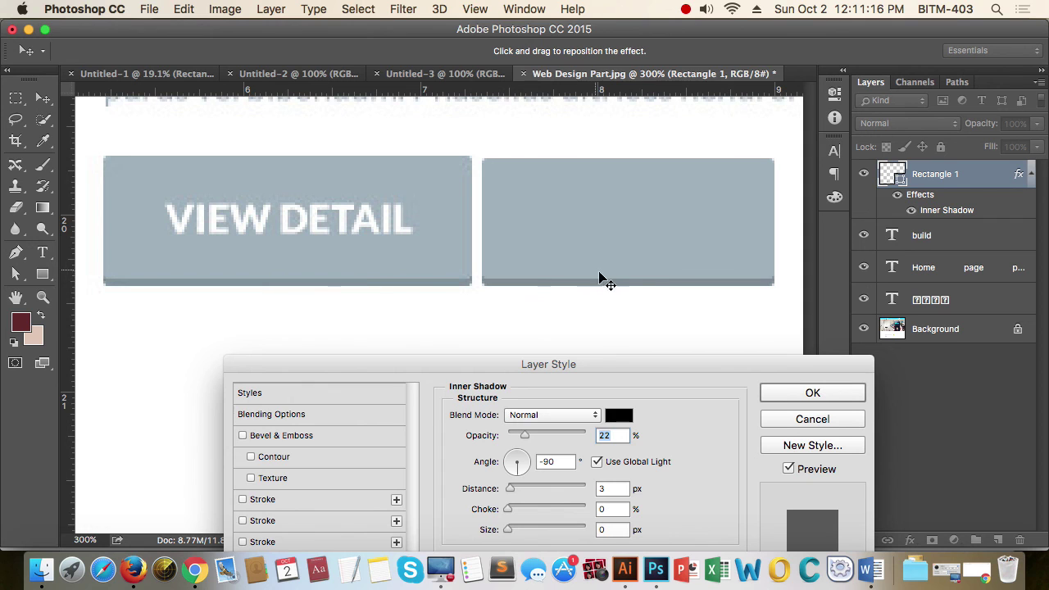
pyautogui.moveTo(707, 368); pyautogui.dragTo(709, 256)
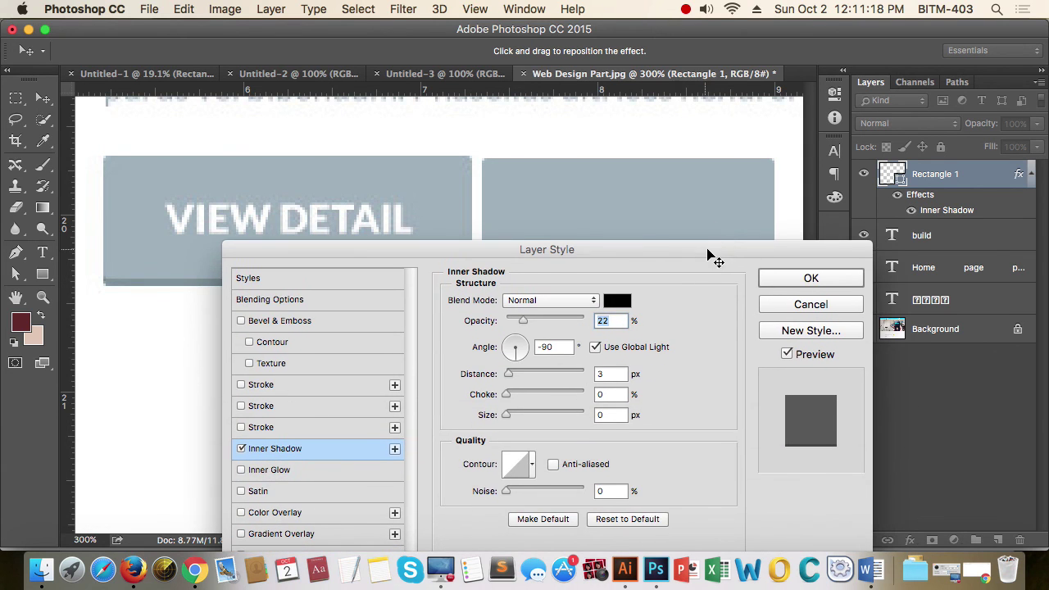
pyautogui.click(838, 282)
# Widen the rectangle to about 145 px and move it over the original VIEW DETAIL button
pyautogui.keyDown('alt'); pyautogui.keyDown('super'); pyautogui.click(557, 289); pyautogui.keyUp('super'); pyautogui.keyUp('alt')
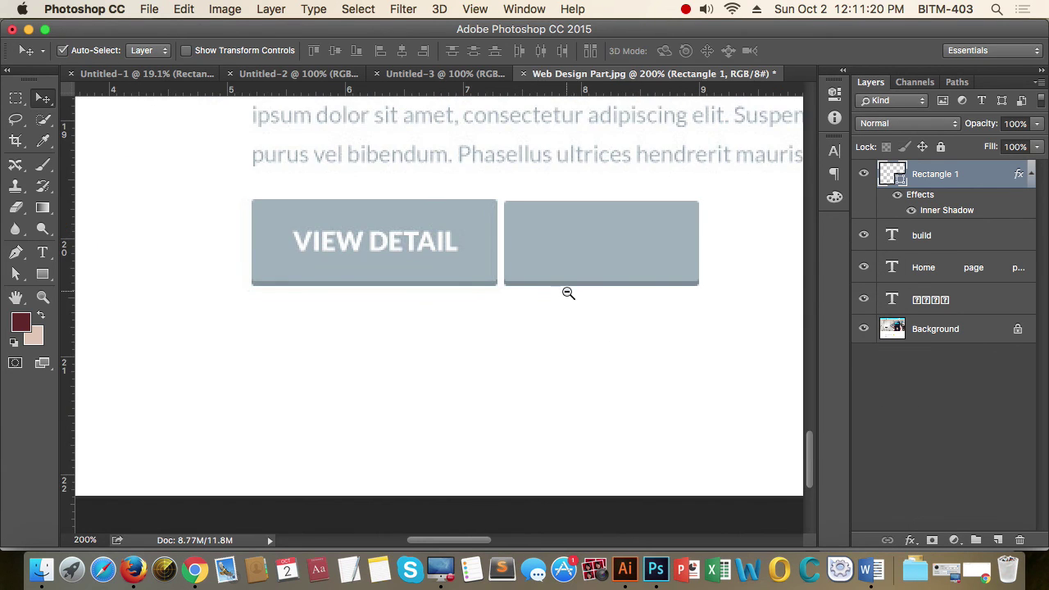
pyautogui.press('a')
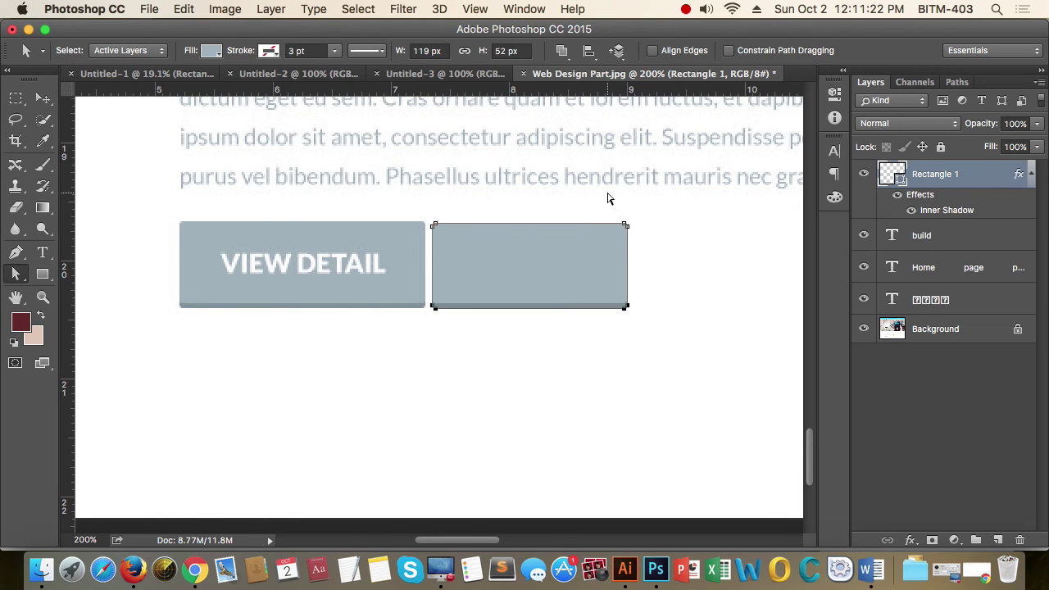
pyautogui.moveTo(625, 307); pyautogui.dragTo(668, 308)
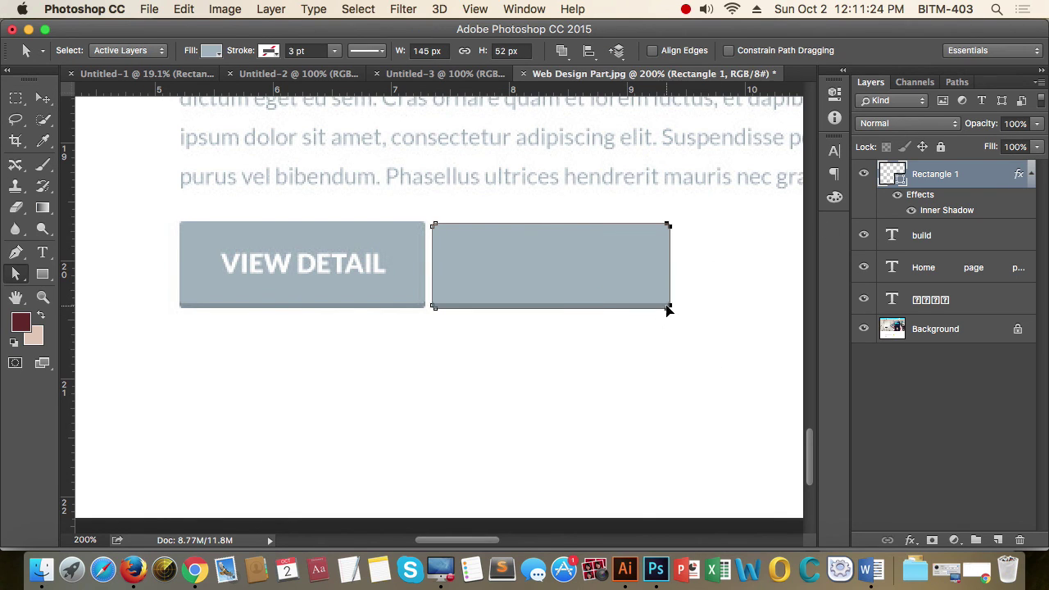
pyautogui.press('v')
pyautogui.moveTo(514, 275); pyautogui.dragTo(284, 260)
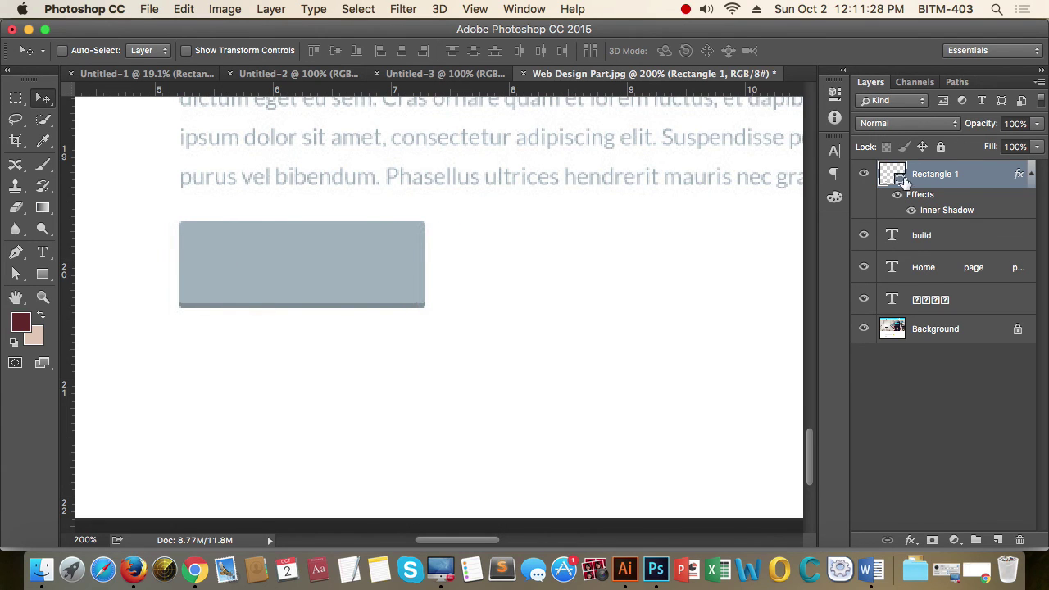
# Recolour the rectangle bright blue and align its left edge with that of the original VIEW DETAIL button
pyautogui.doubleClick(900, 179)
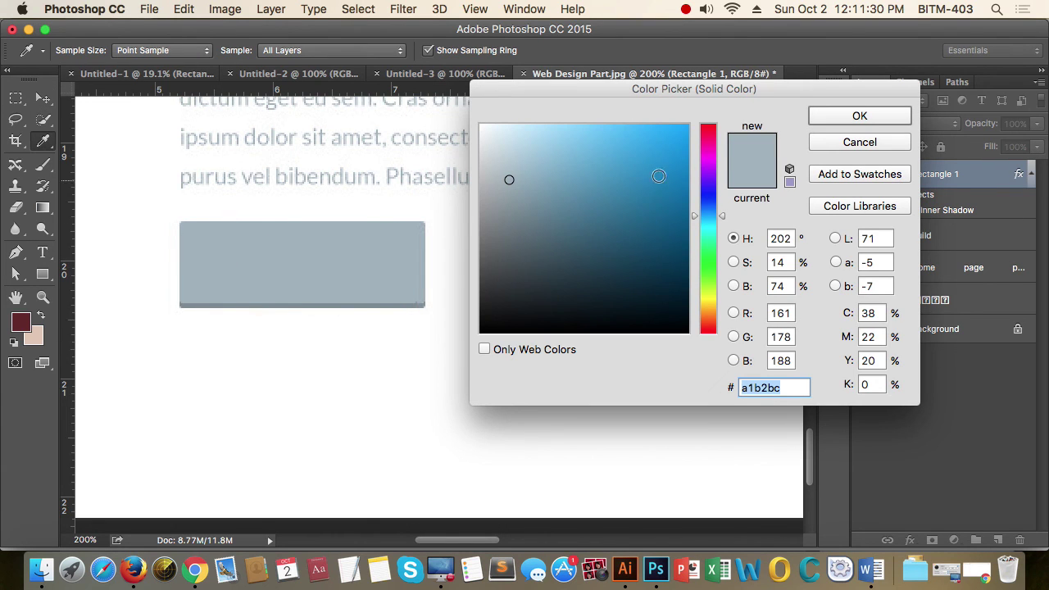
pyautogui.moveTo(658, 173); pyautogui.dragTo(707, 139)
pyautogui.click(858, 116)
pyautogui.scroll(5, 235, 281)
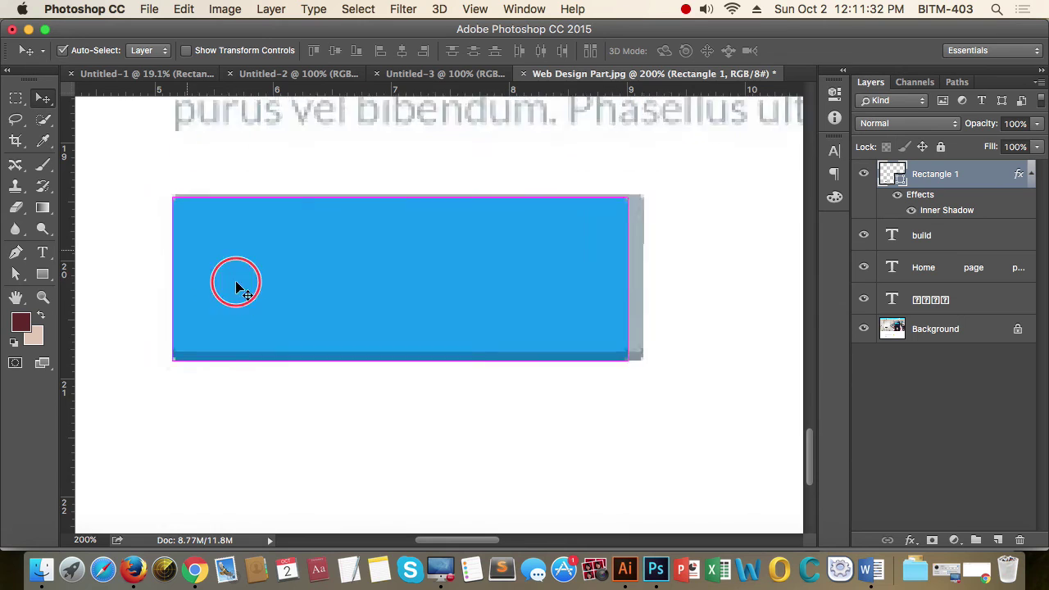
pyautogui.moveTo(264, 301); pyautogui.dragTo(263, 290)
# Hide the Rectangle 1 layer and measure the VIEW DETAIL button's height with a rectangular marquee
pyautogui.click(863, 174)
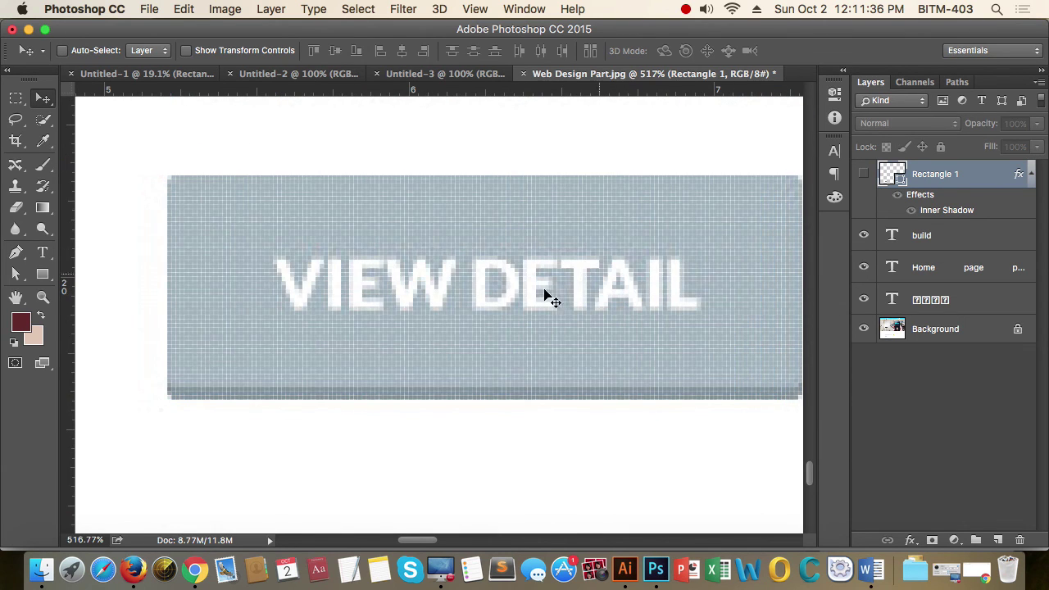
pyautogui.press('m')
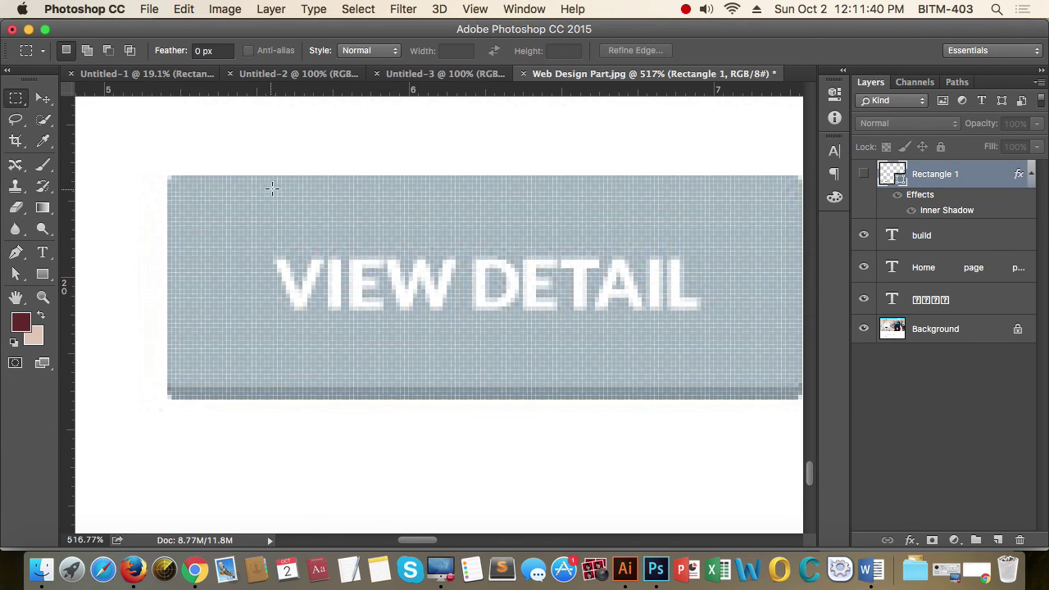
pyautogui.moveTo(281, 175); pyautogui.dragTo(344, 399)
pyautogui.click(483, 243)
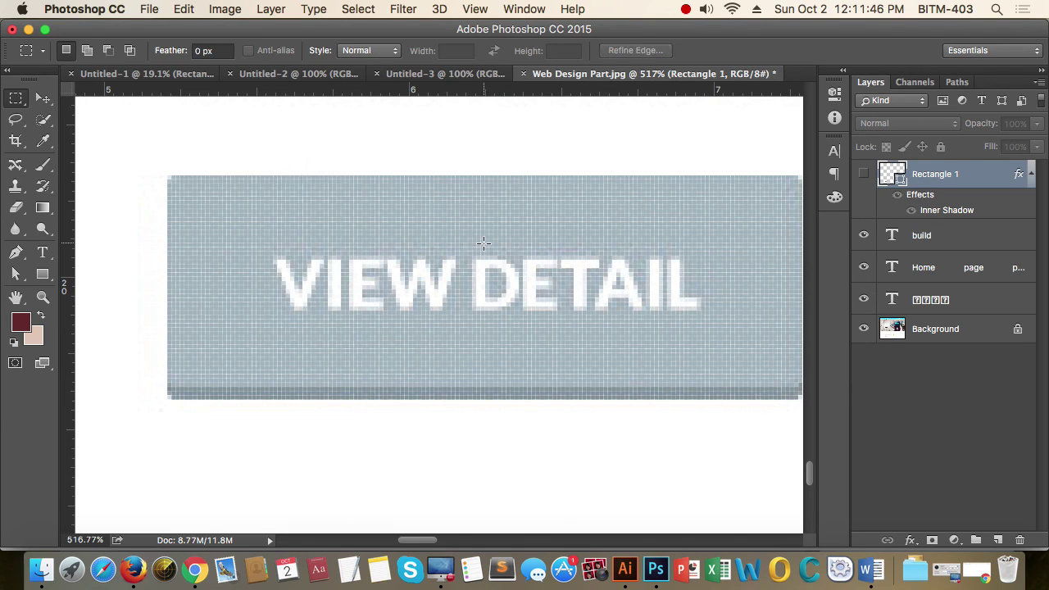
# Switch the ruler units to pixels and measure the VIEW DETAIL button's height again with a marquee
pyautogui.rightClick(407, 92)
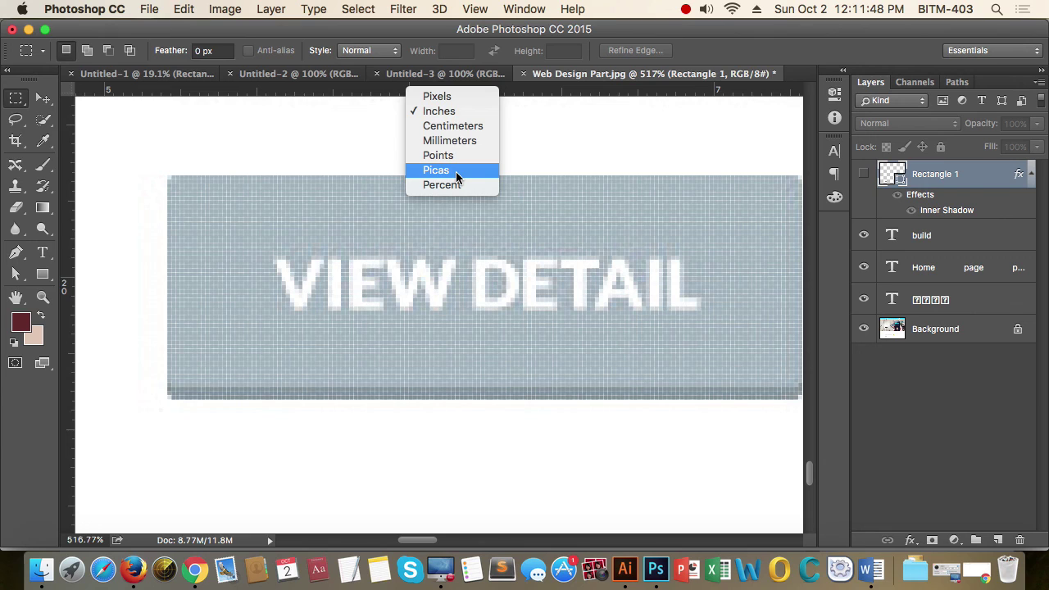
pyautogui.click(464, 99)
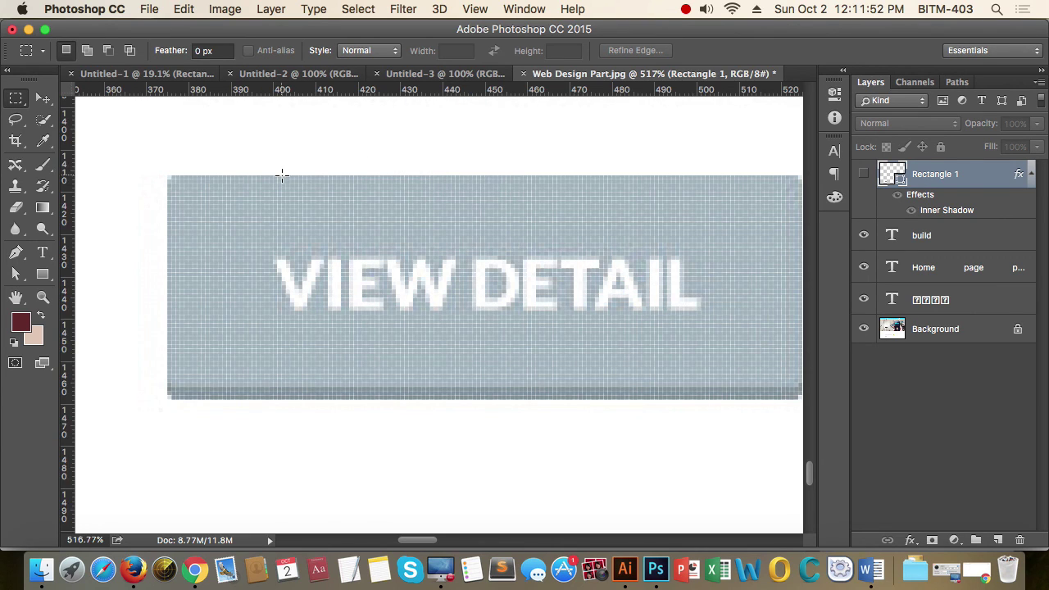
pyautogui.moveTo(283, 175); pyautogui.dragTo(360, 398)
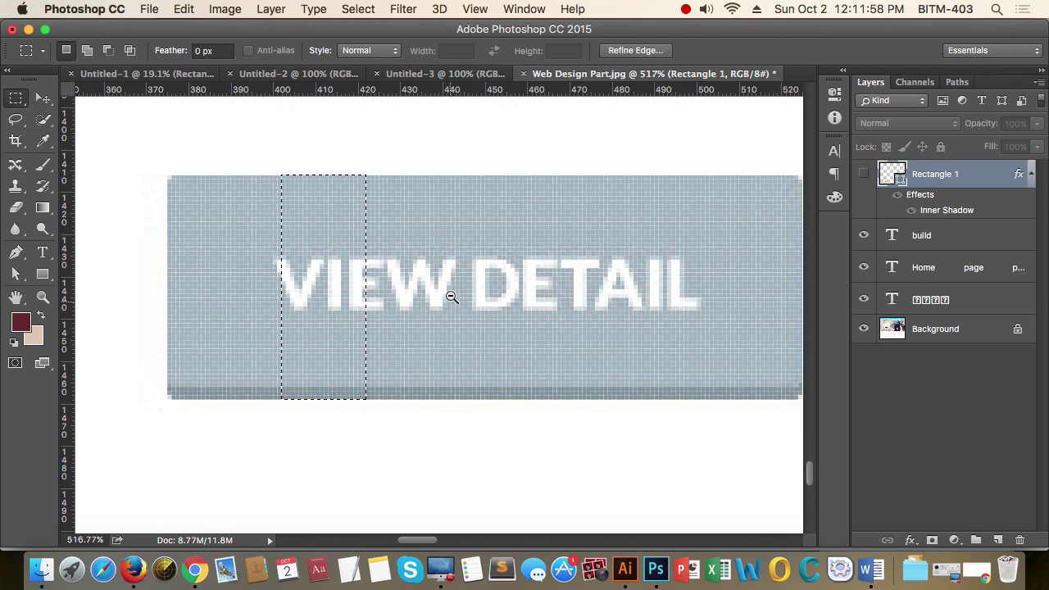
# Clear the height selection and measure the VIEW DETAIL button's width with a marquee, deselecting it when done
pyautogui.press('super+minus')
pyautogui.press('super+minus')
pyautogui.press('super+minus')
pyautogui.press('super+d')
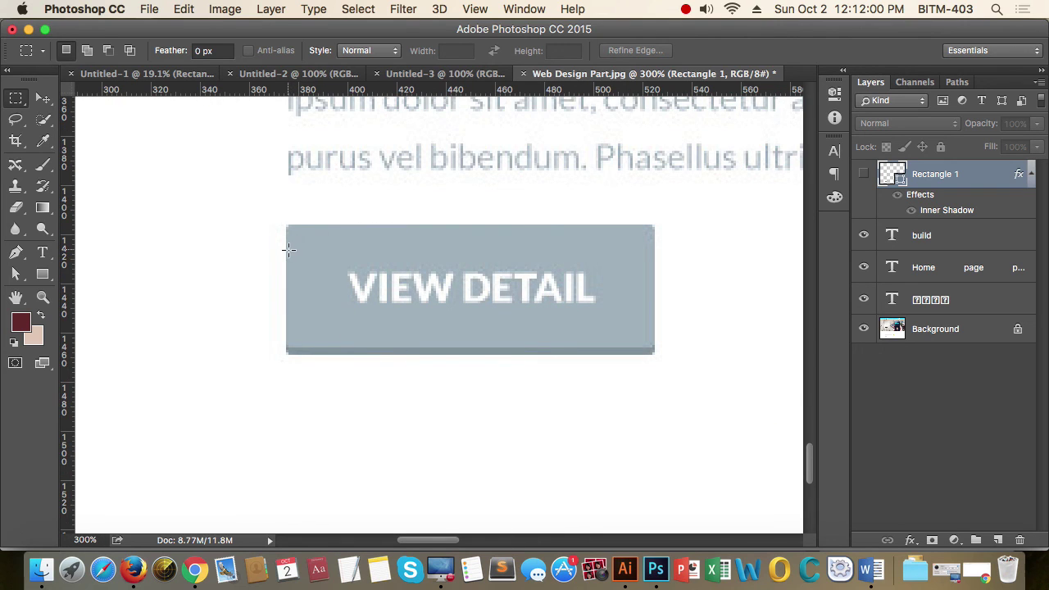
pyautogui.moveTo(287, 249); pyautogui.dragTo(650, 328)
pyautogui.press('super+d')
# Show the Rectangle 1 layer again and set the shape's width to 150 px and height to 53 px
pyautogui.click(864, 173)
pyautogui.press('a')
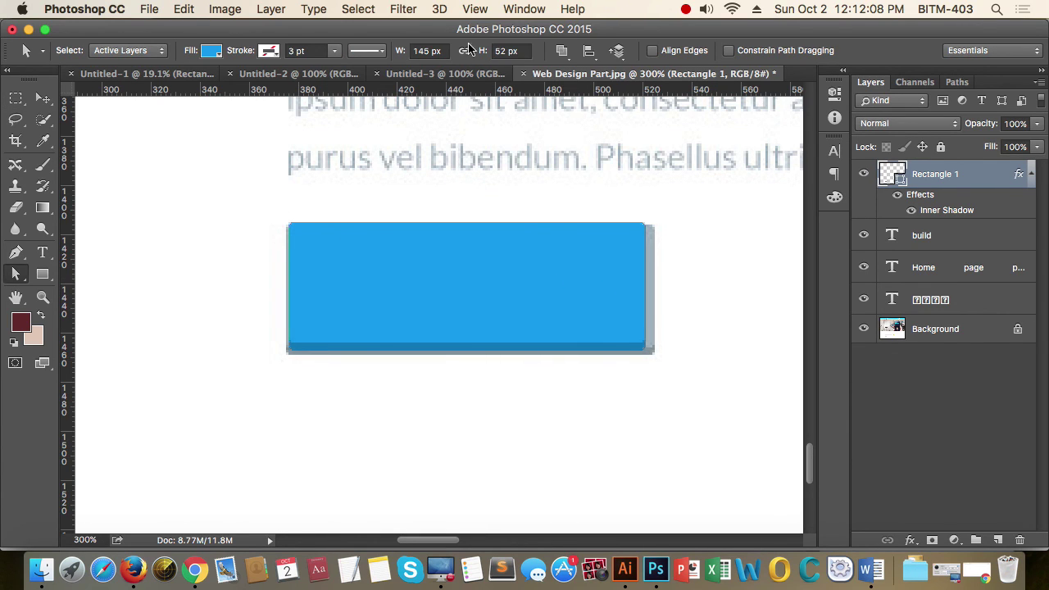
pyautogui.click(426, 51)
pyautogui.write('150')
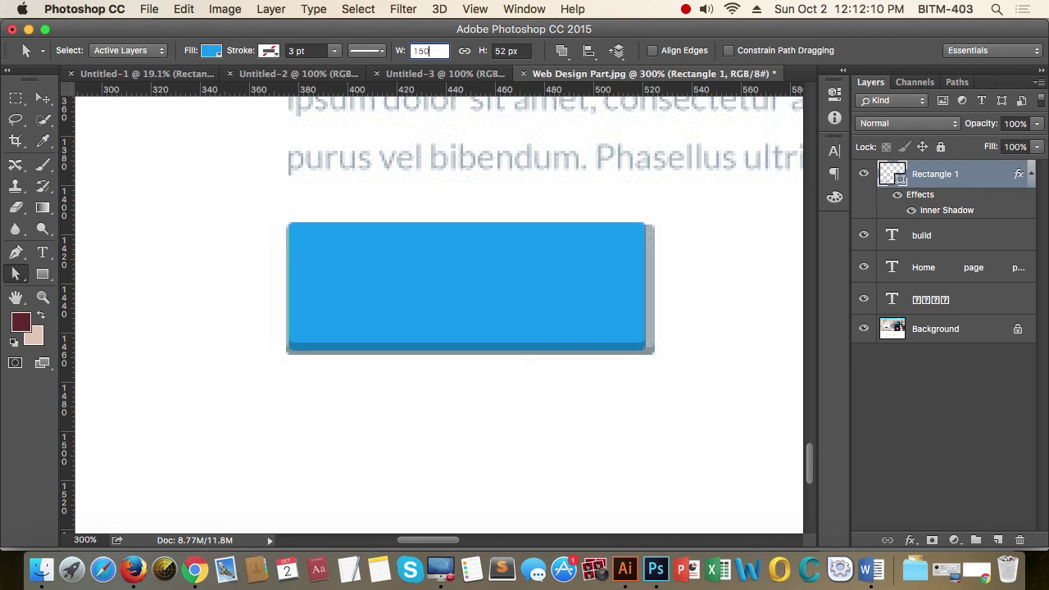
pyautogui.press('Tab')
pyautogui.write('53')
pyautogui.press('Return')
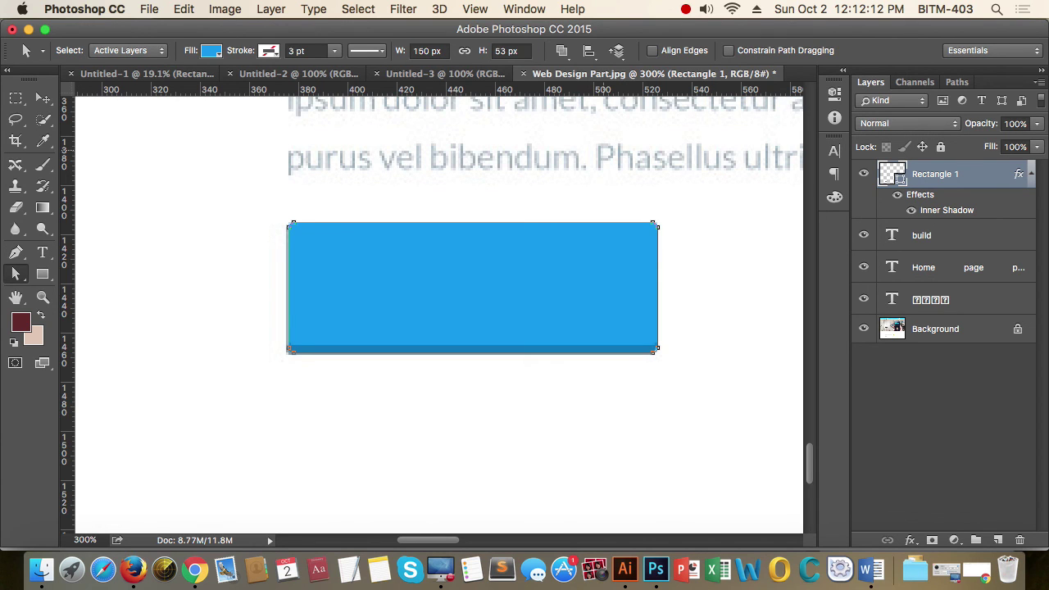
# Move the rectangle about 1 px left so its corner lines up exactly with the original button's corner
pyautogui.press('v')
pyautogui.scroll(5, 363, 297)
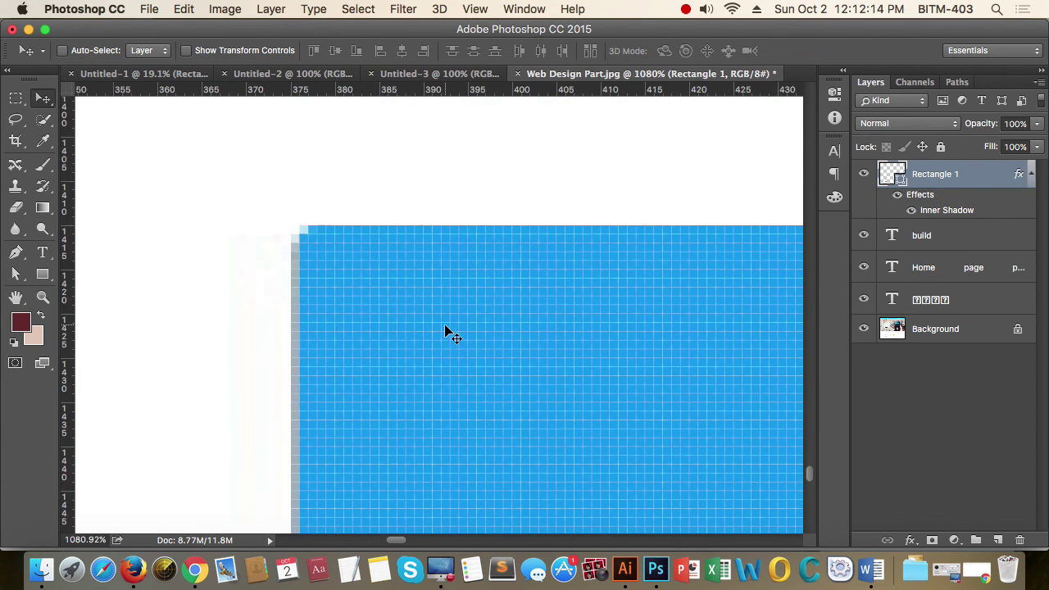
pyautogui.moveTo(445, 333); pyautogui.dragTo(437, 332)
pyautogui.scroll(-6, 450, 332)
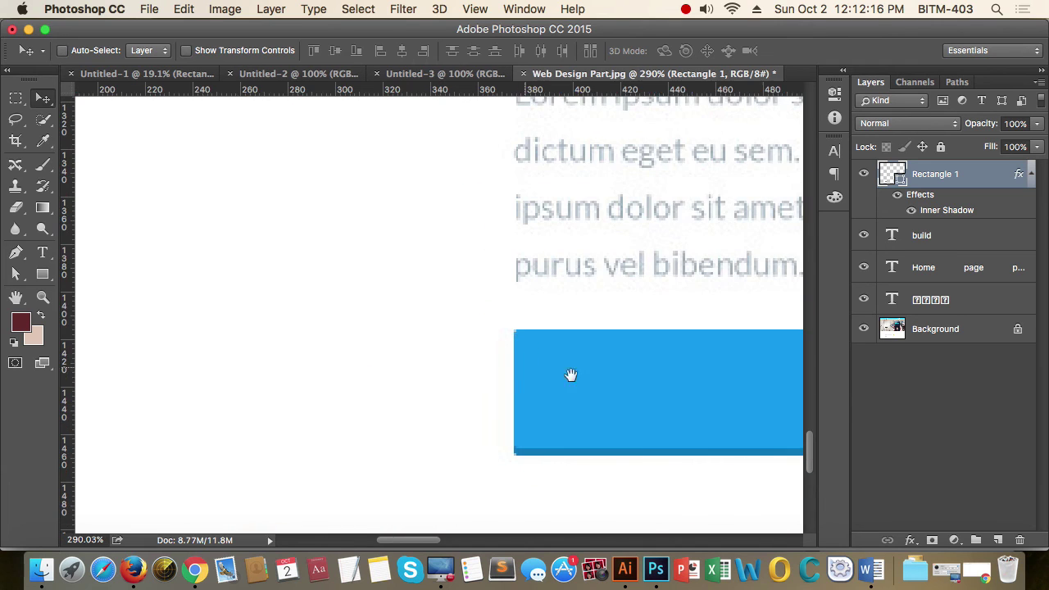
# Set the rectangle's fill to a1b2bc sampled from the original button, shifting the rectangle 10 px right to expose the button and returning it
pyautogui.moveTo(480, 365); pyautogui.dragTo(513, 358)
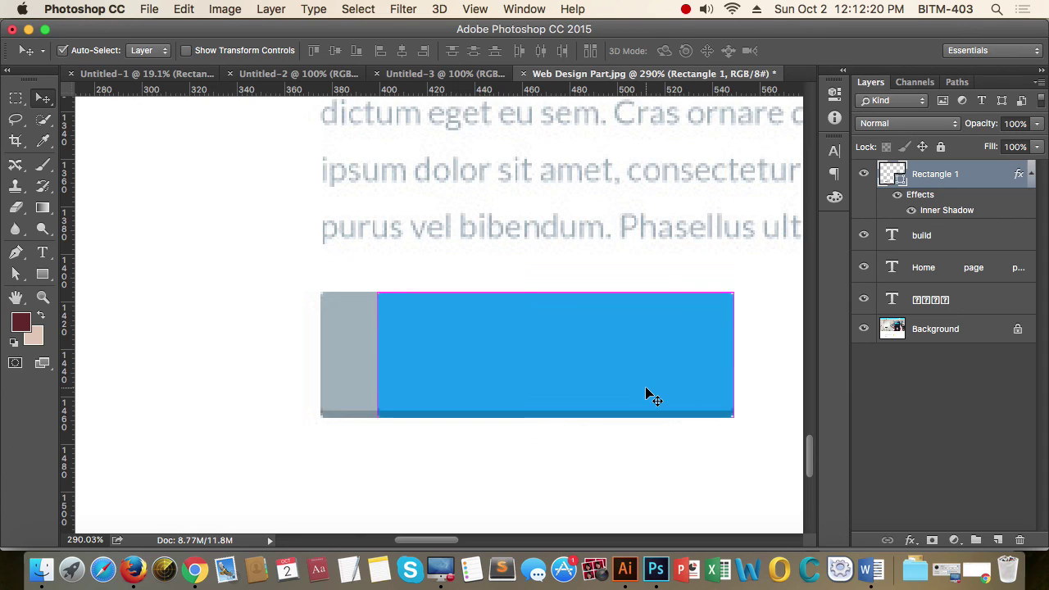
pyautogui.press('super+z')
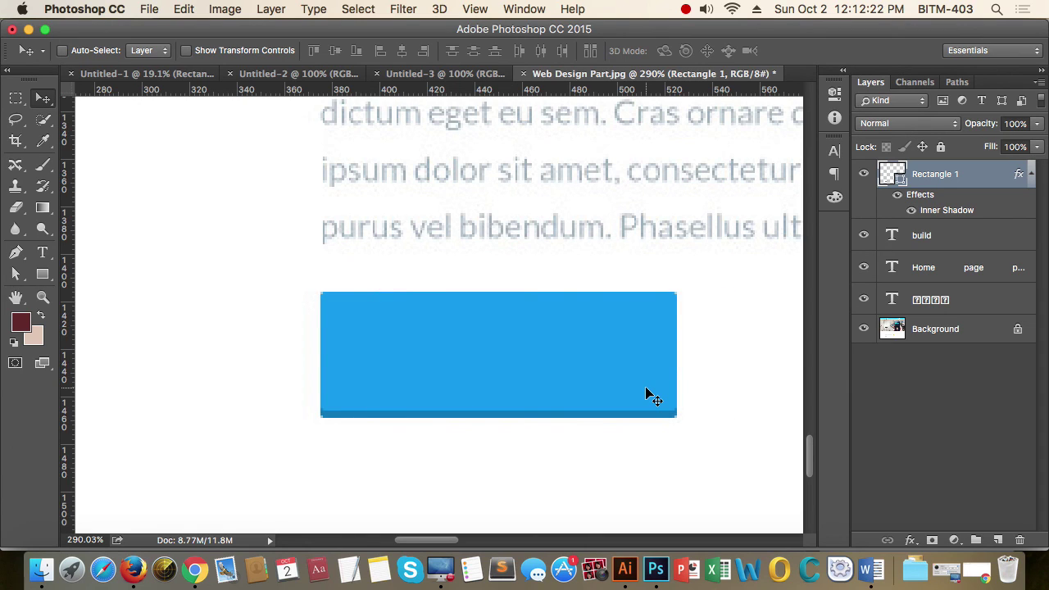
pyautogui.hotkey('shift', 'Right')
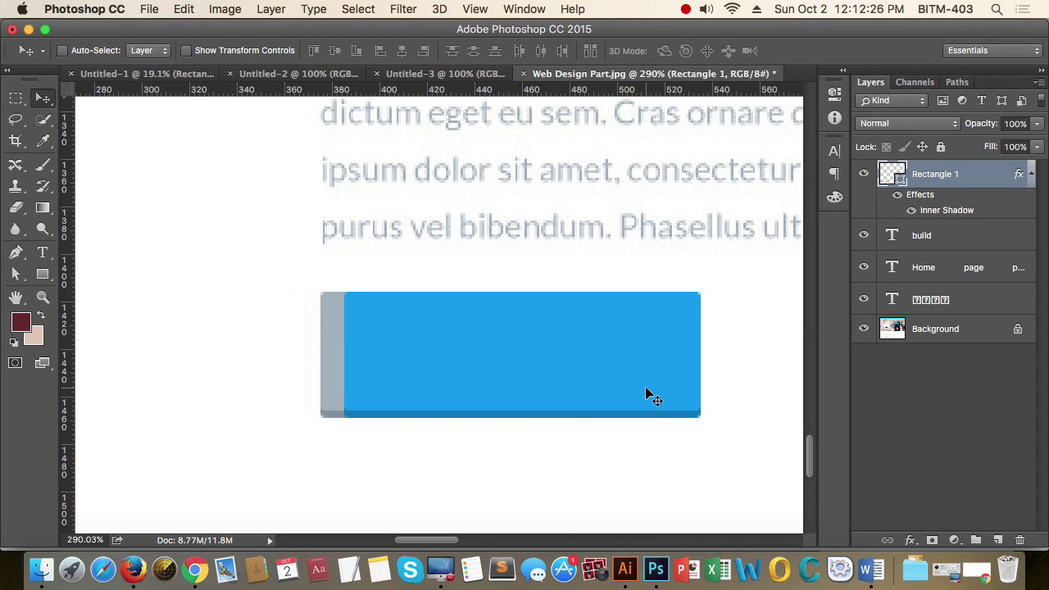
pyautogui.doubleClick(900, 176)
pyautogui.click(328, 352)
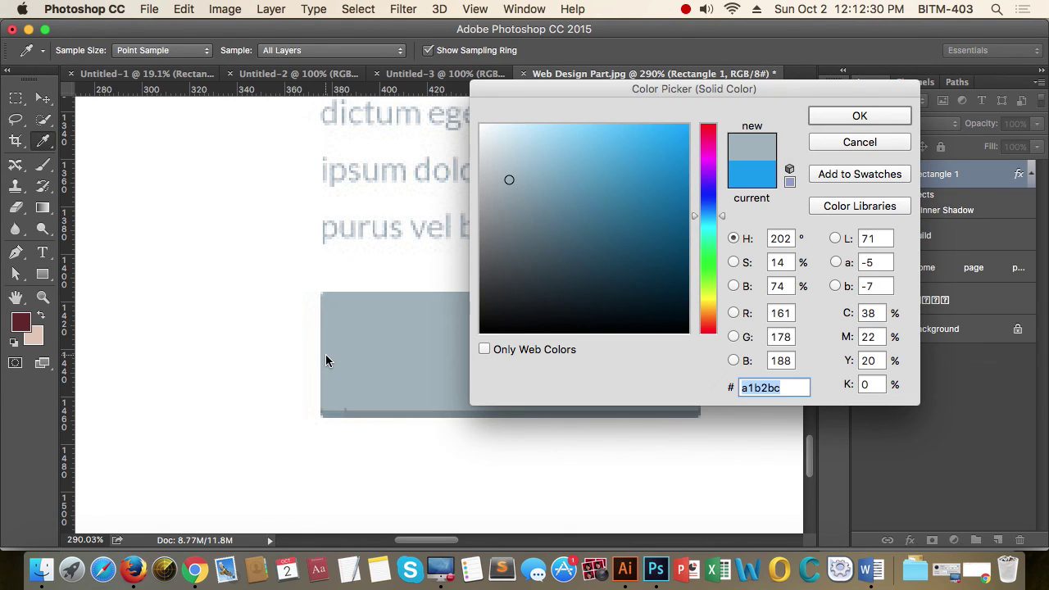
pyautogui.press('Return')
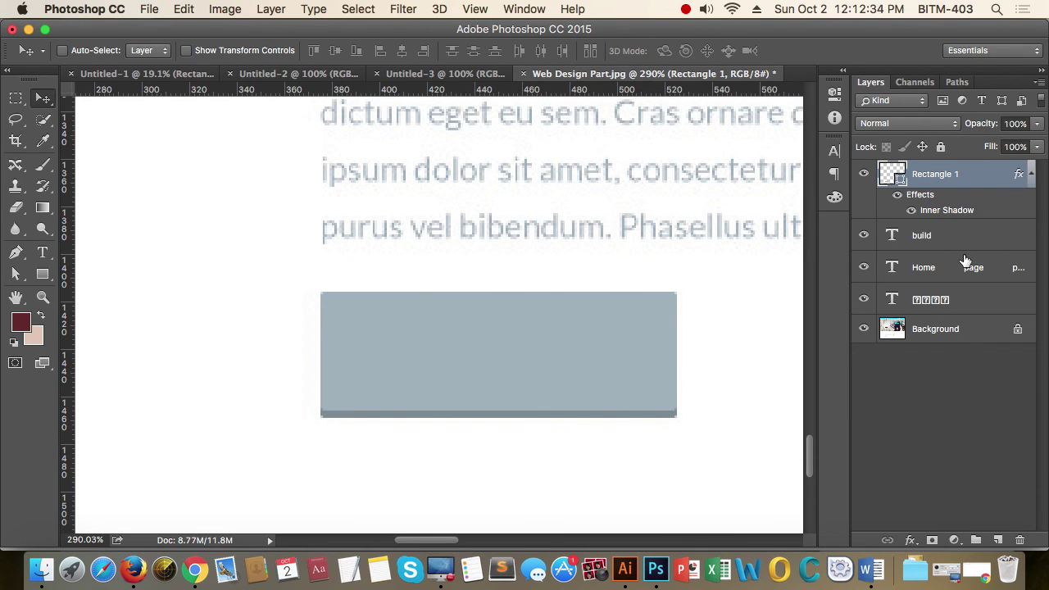
# Hide the Background layer to check the rectangle on its own, show it again and view the whole page
pyautogui.click(864, 328)
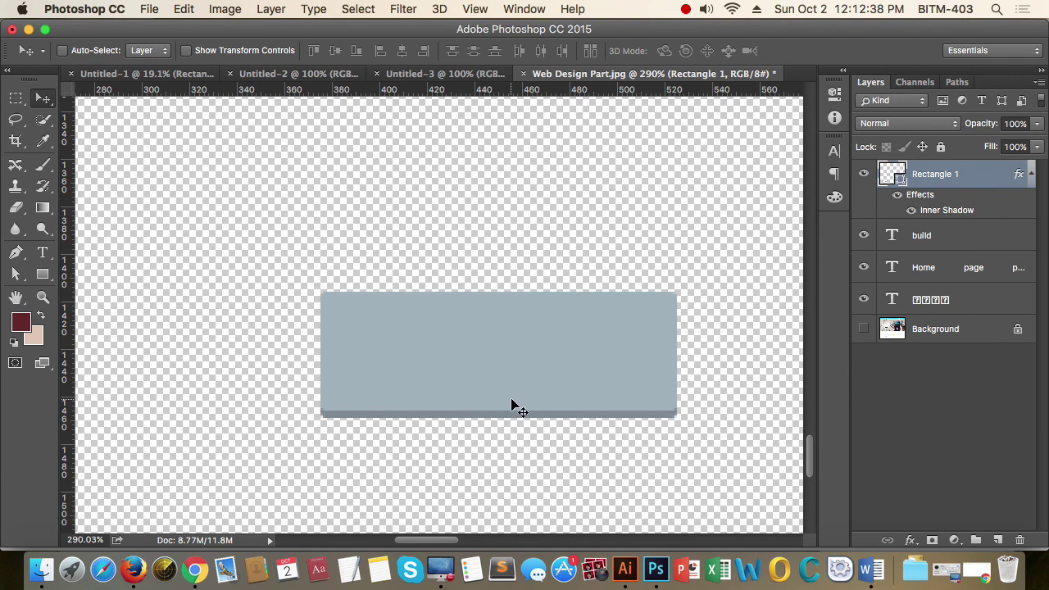
pyautogui.click(864, 328)
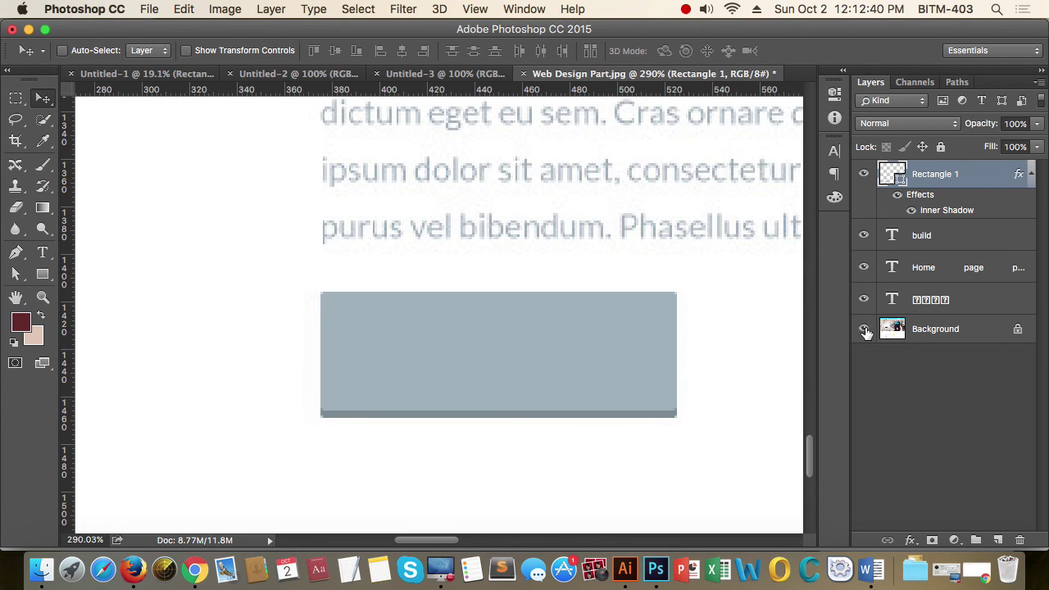
pyautogui.keyDown('alt'); pyautogui.click(577, 348); pyautogui.keyUp('alt')
pyautogui.keyDown('alt'); pyautogui.click(588, 331); pyautogui.keyUp('alt')
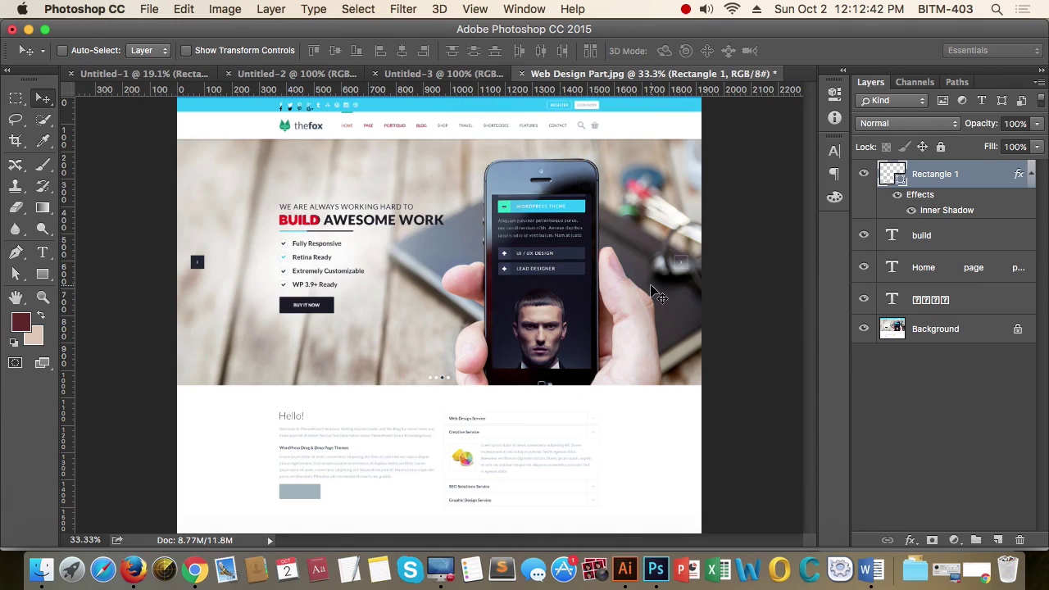